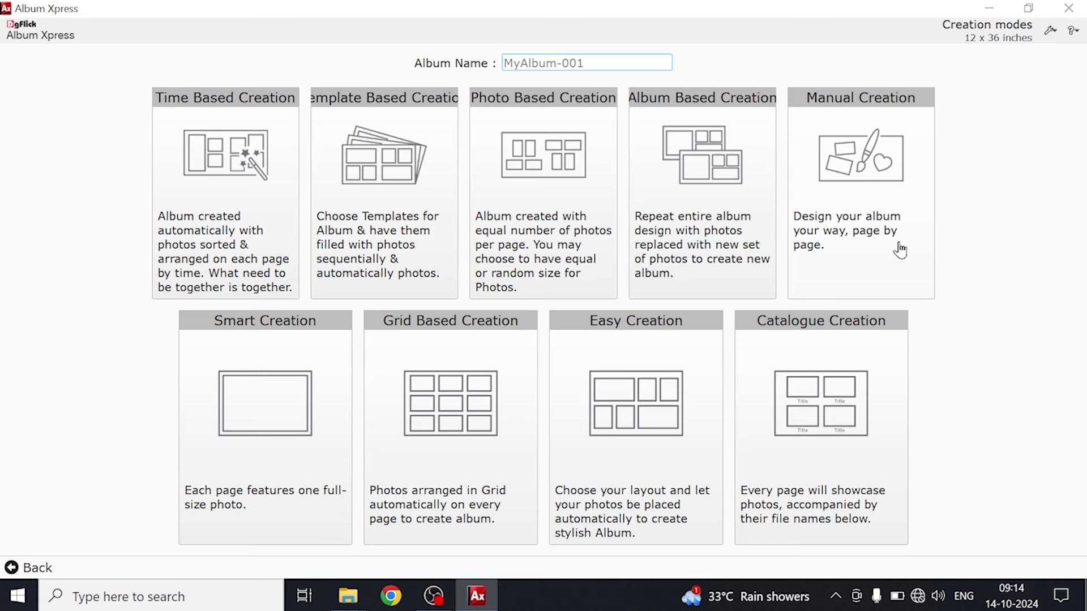
Start a new 12 x 36 inch album in Manual Creation mode.
click(900, 250)
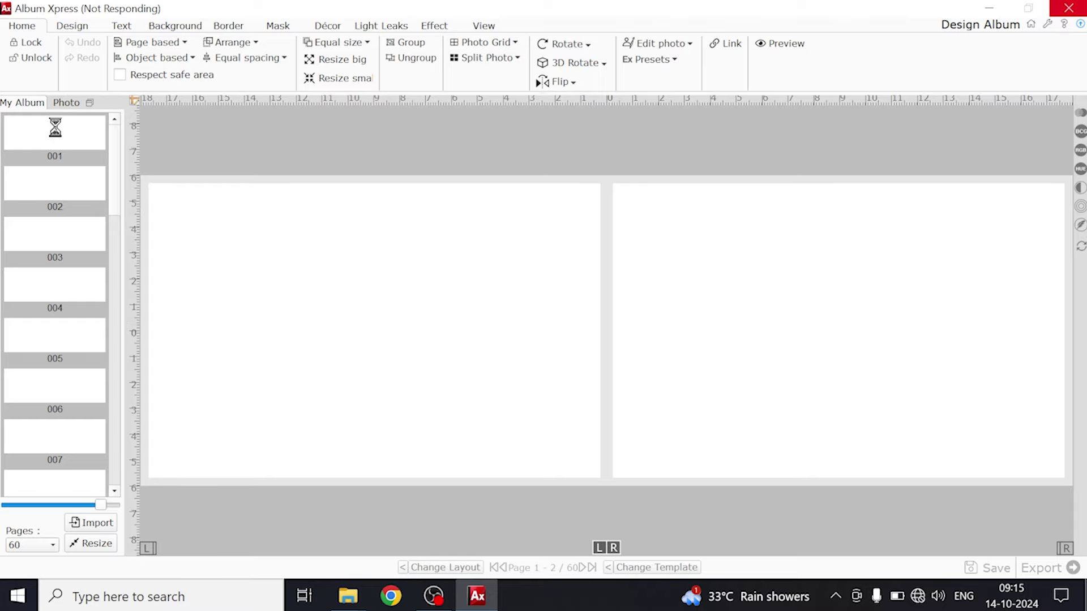
click(431, 597)
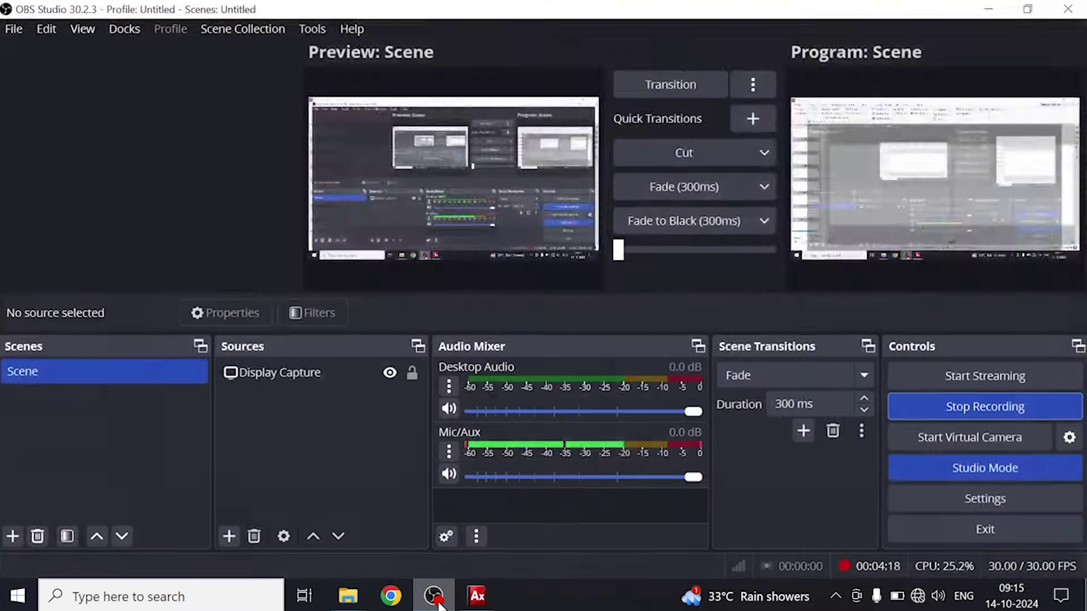
click(431, 598)
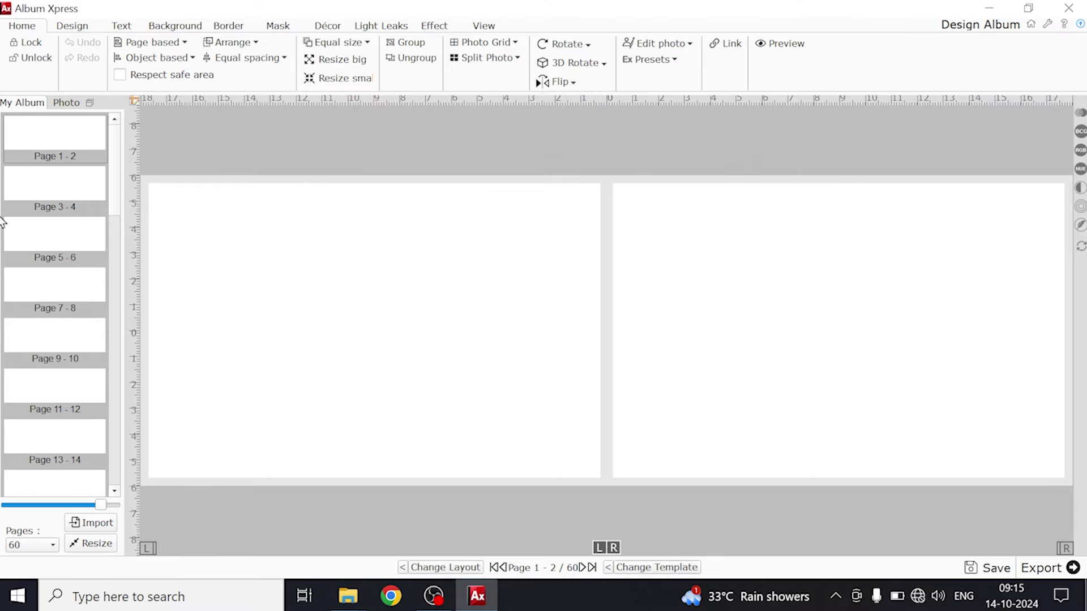
Set the album's number of pages to 62.
click(67, 103)
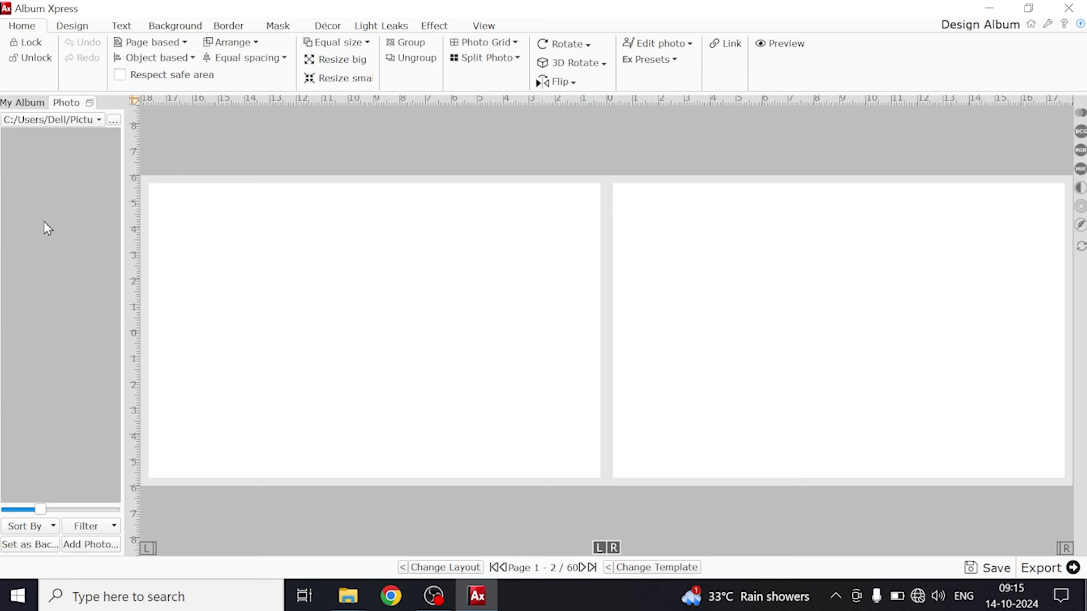
click(22, 102)
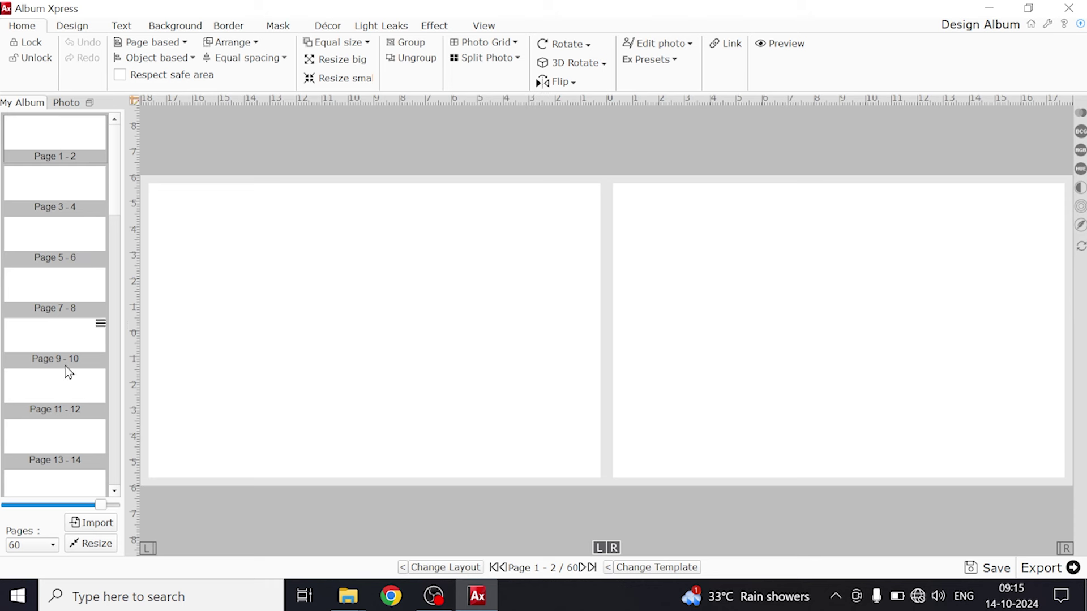
drag(116, 213, 117, 501)
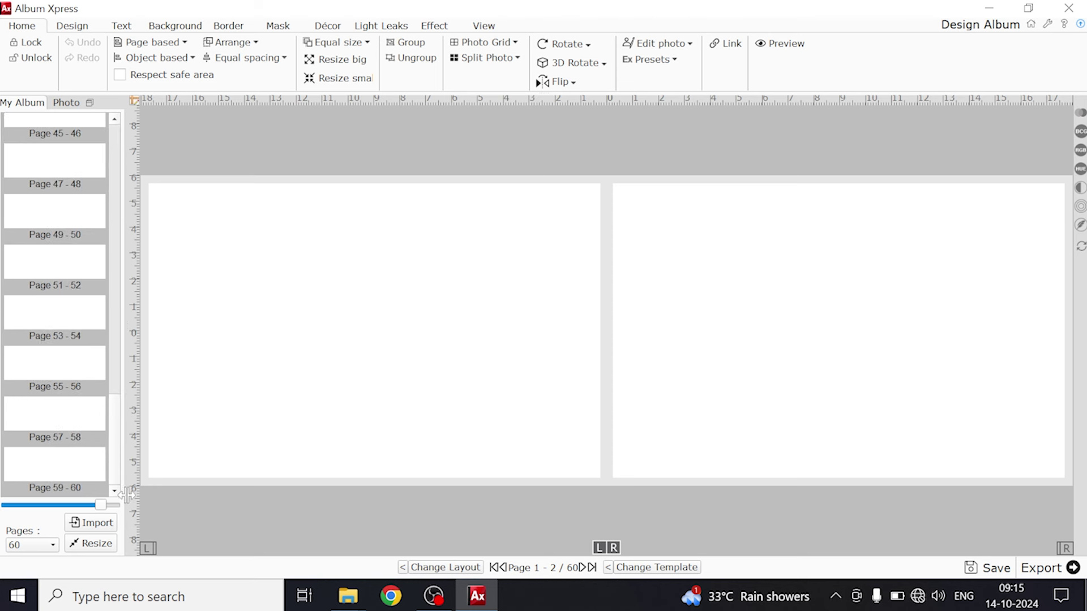
click(21, 548)
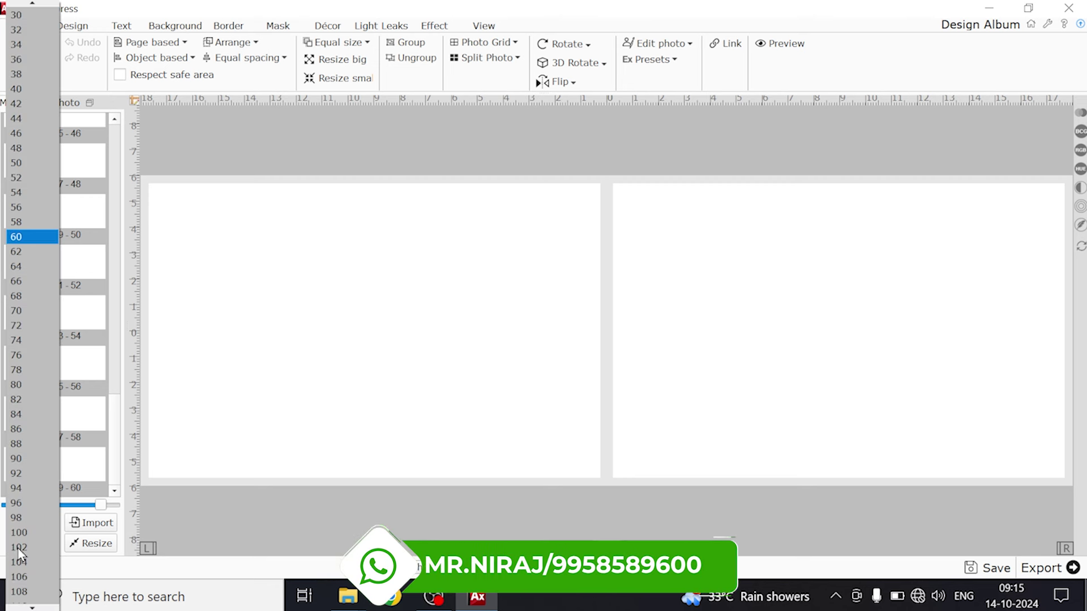
click(15, 251)
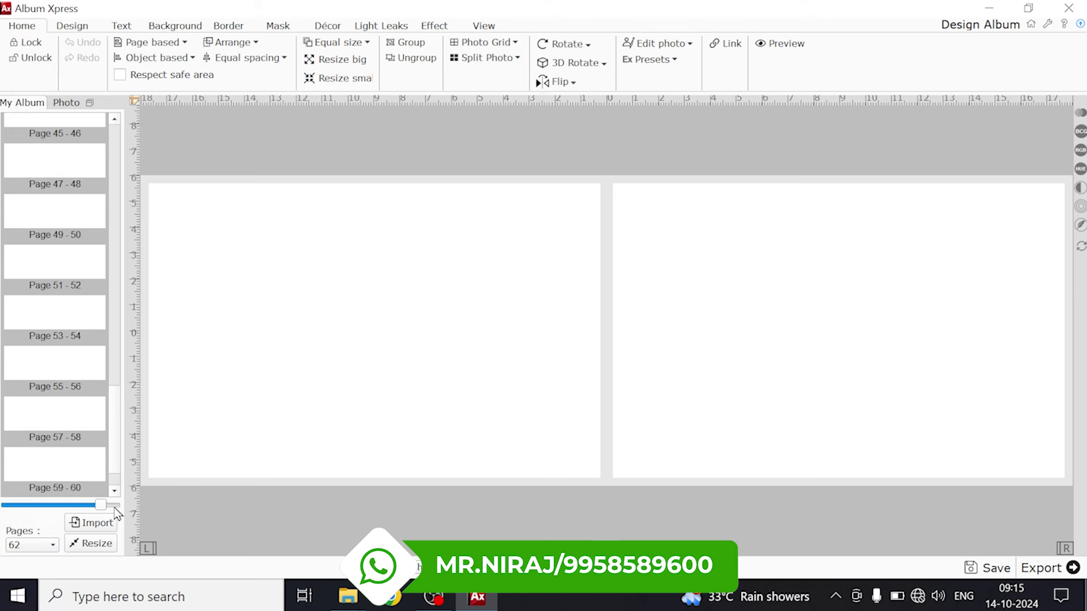
scroll(30, 496, down, 1)
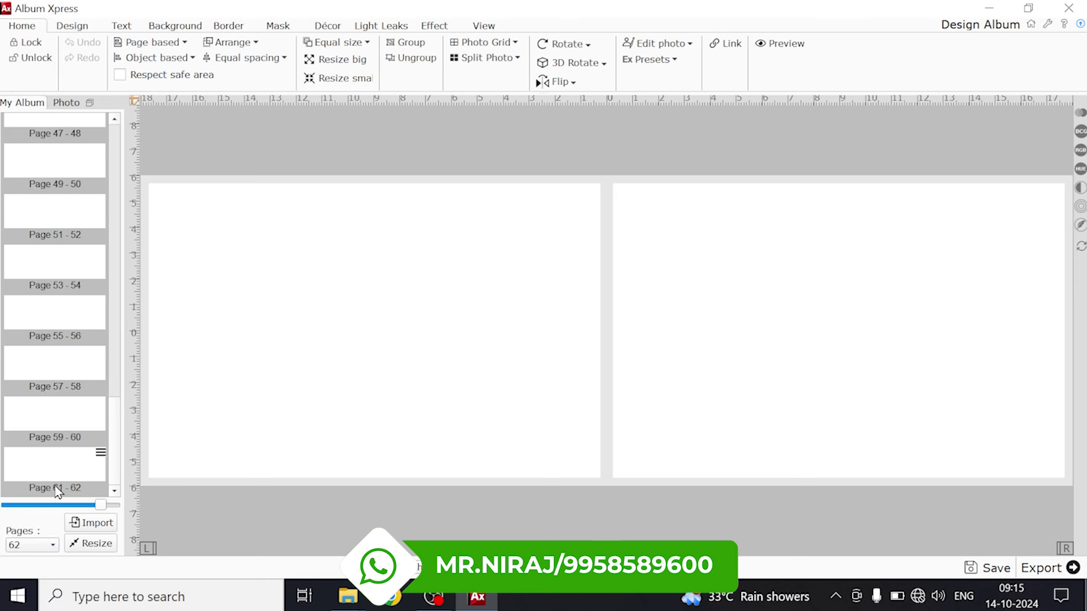
View the delete, copy and add-blank-page options of the Page 61 - 62 spread.
click(100, 454)
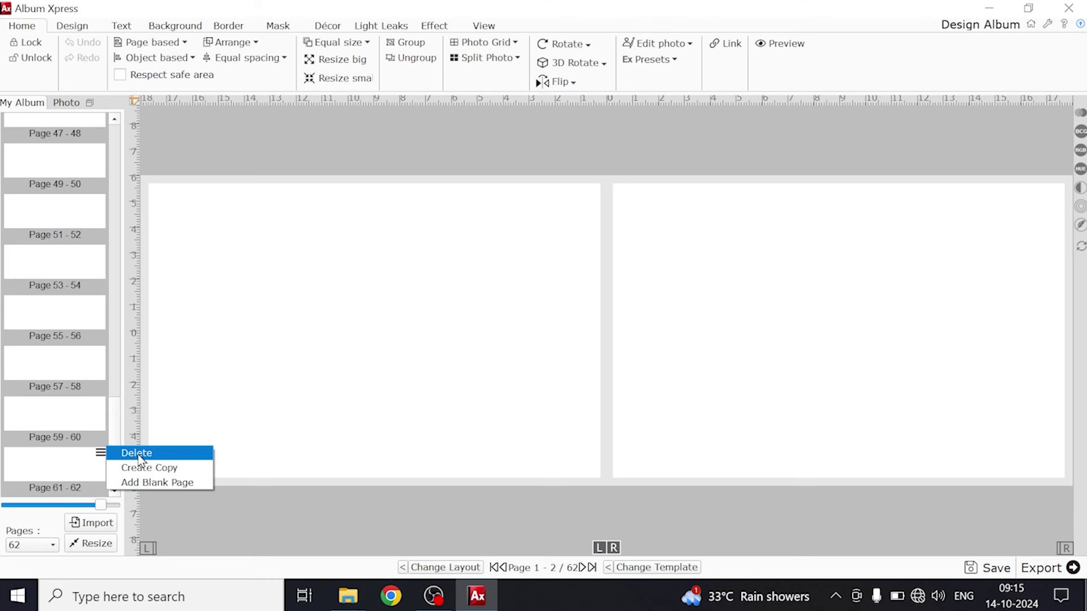
click(291, 369)
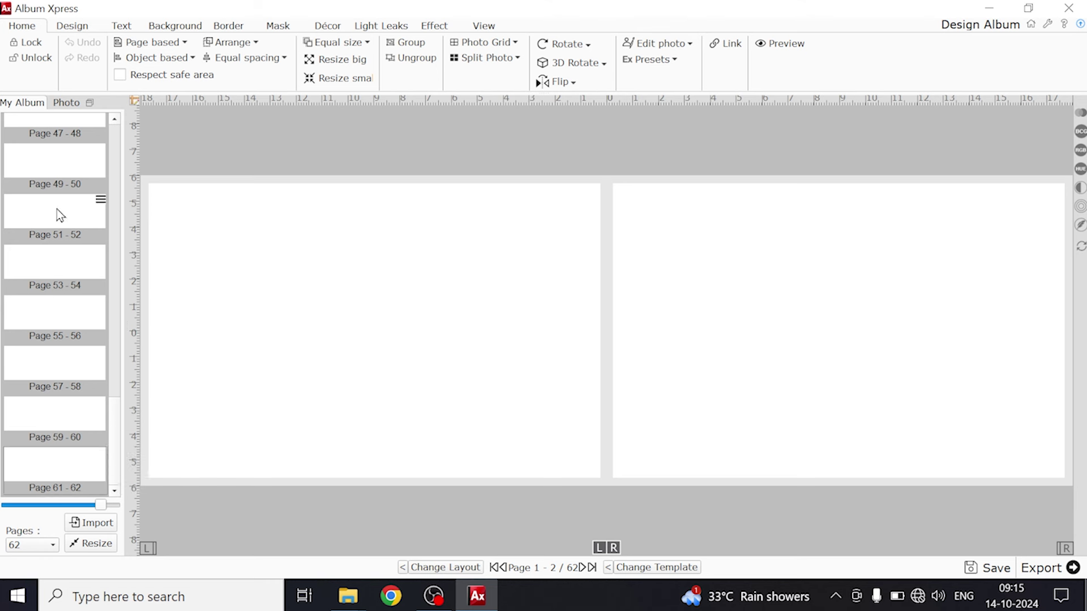
drag(112, 429, 113, 141)
Load the album's photos from folder 1 inside the Trail folder on the Desktop.
click(79, 105)
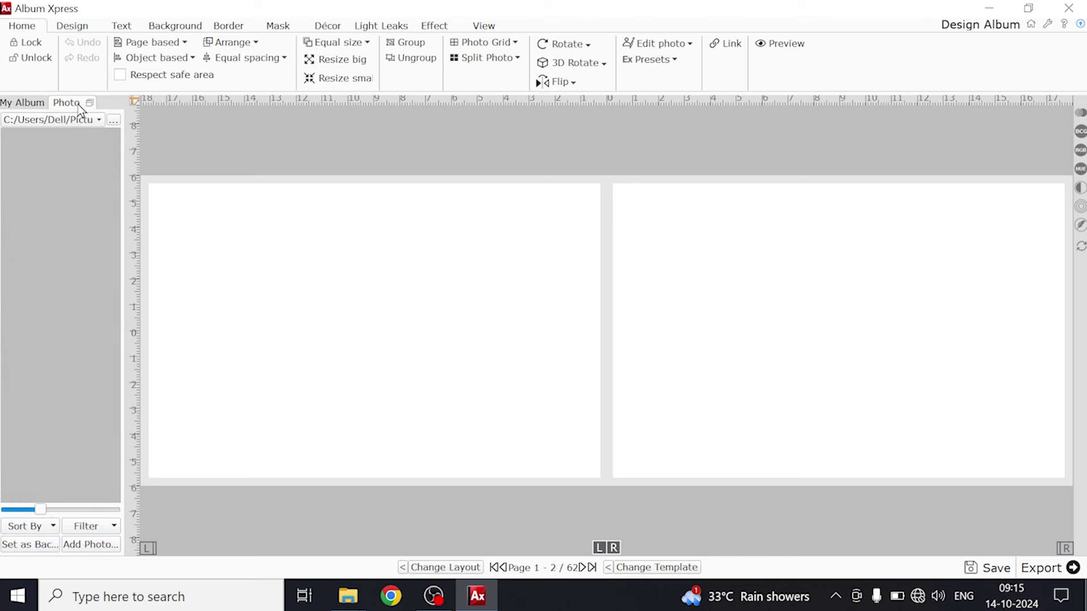
click(114, 123)
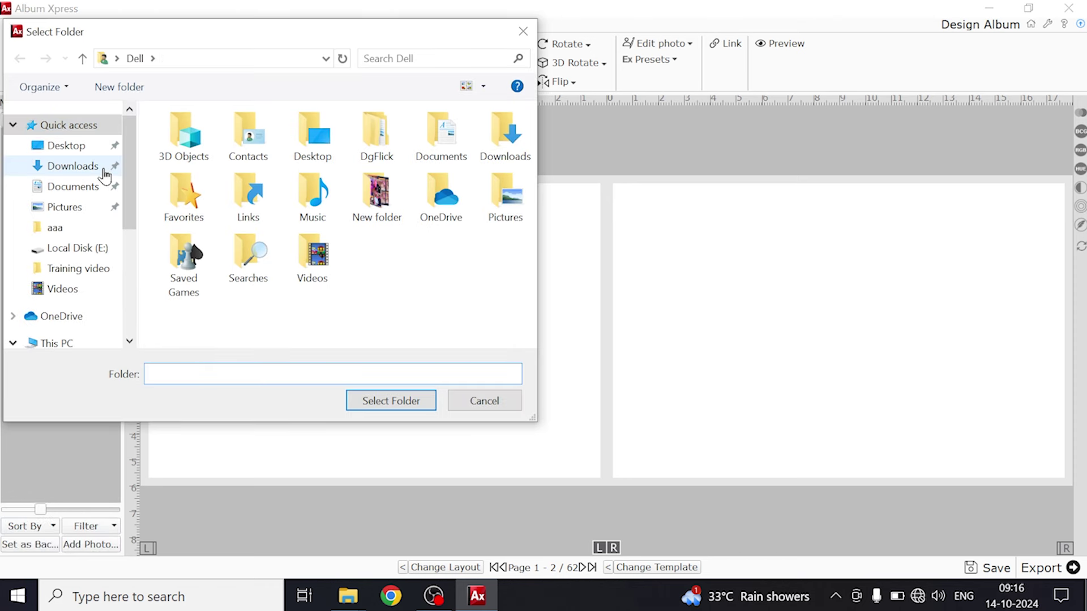
click(77, 149)
click(468, 177)
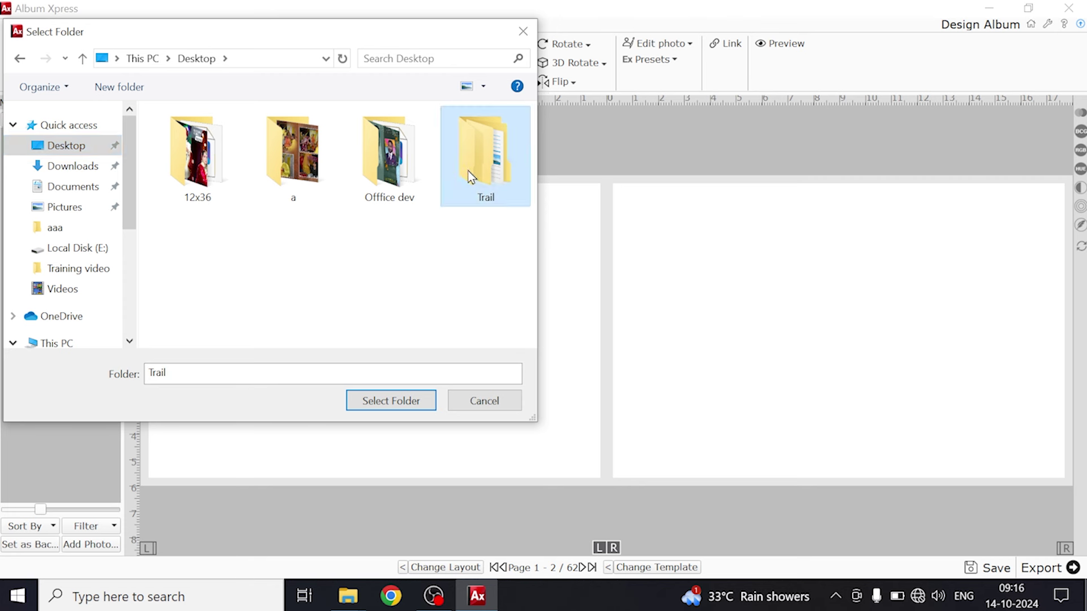
double_click(469, 177)
double_click(209, 145)
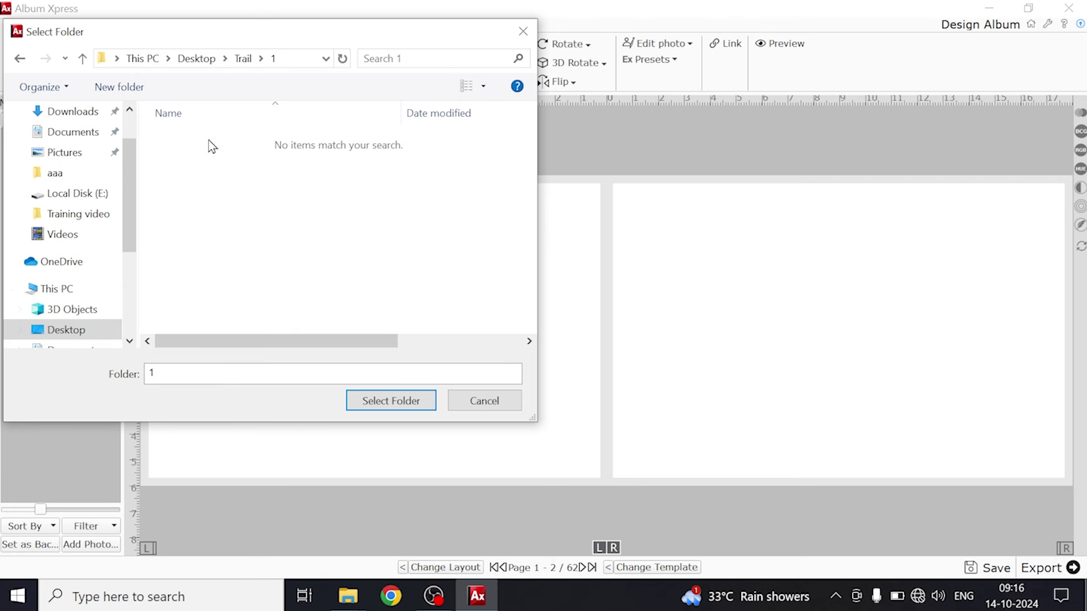
click(393, 405)
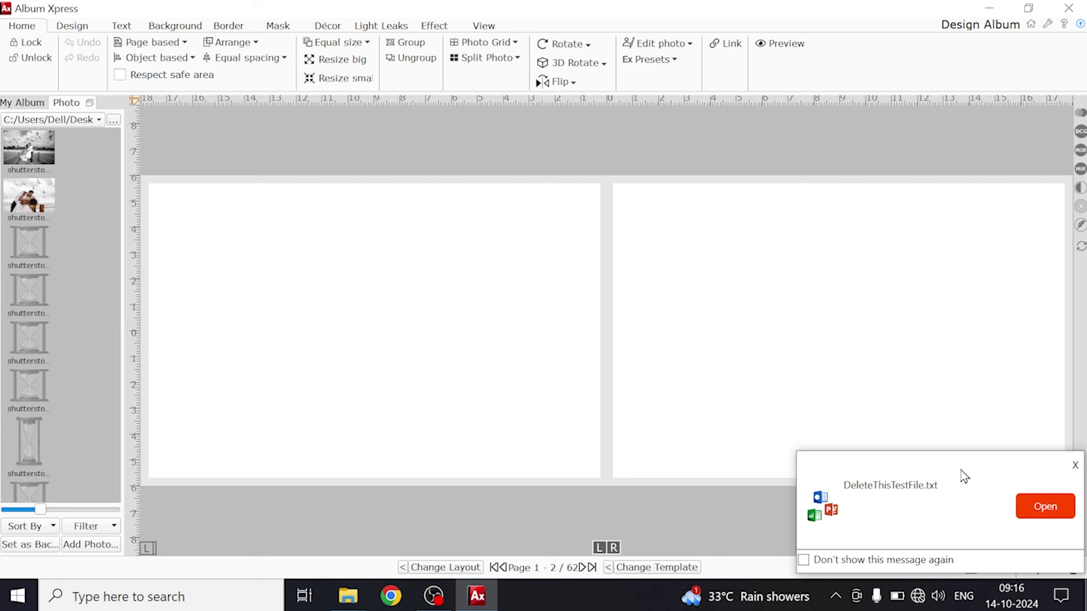
click(1075, 467)
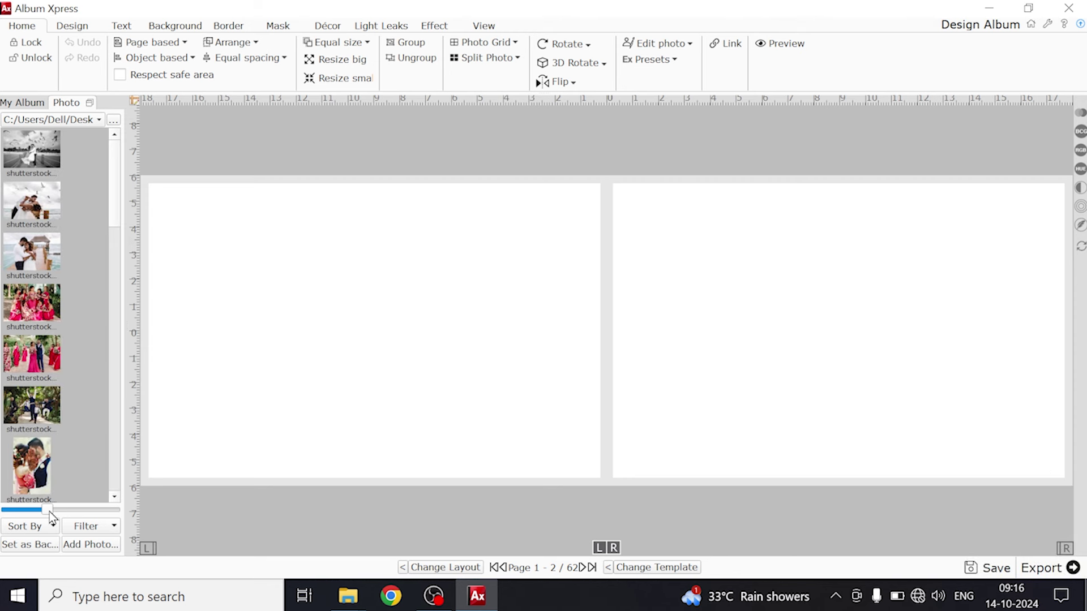
Shrink the photo thumbnails so that the photo list is arranged in two columns.
drag(41, 510, 34, 511)
drag(114, 317, 123, 470)
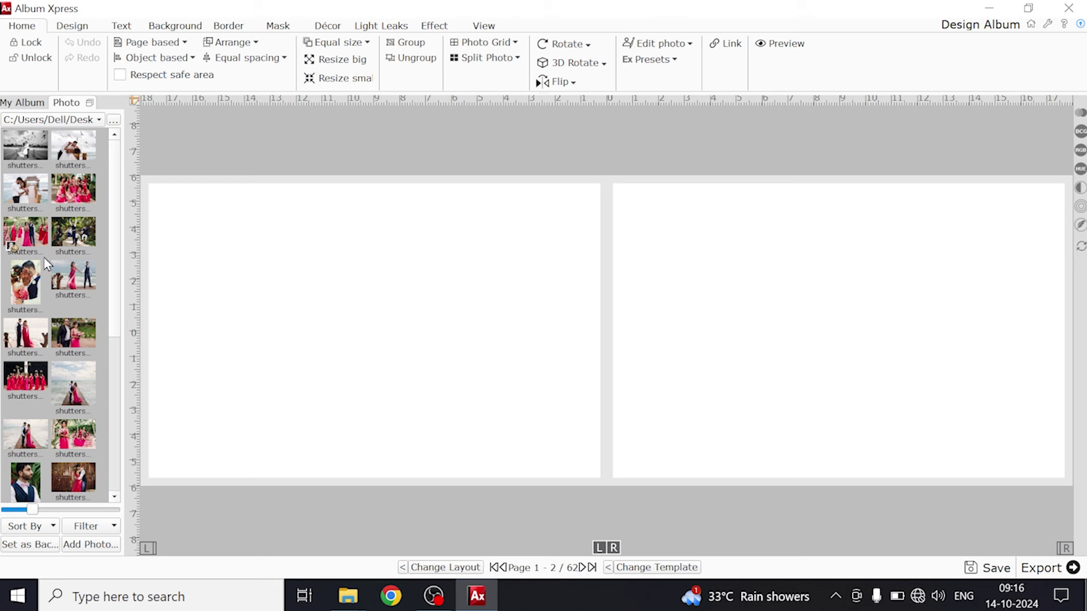
scroll(114, 339, down, 3)
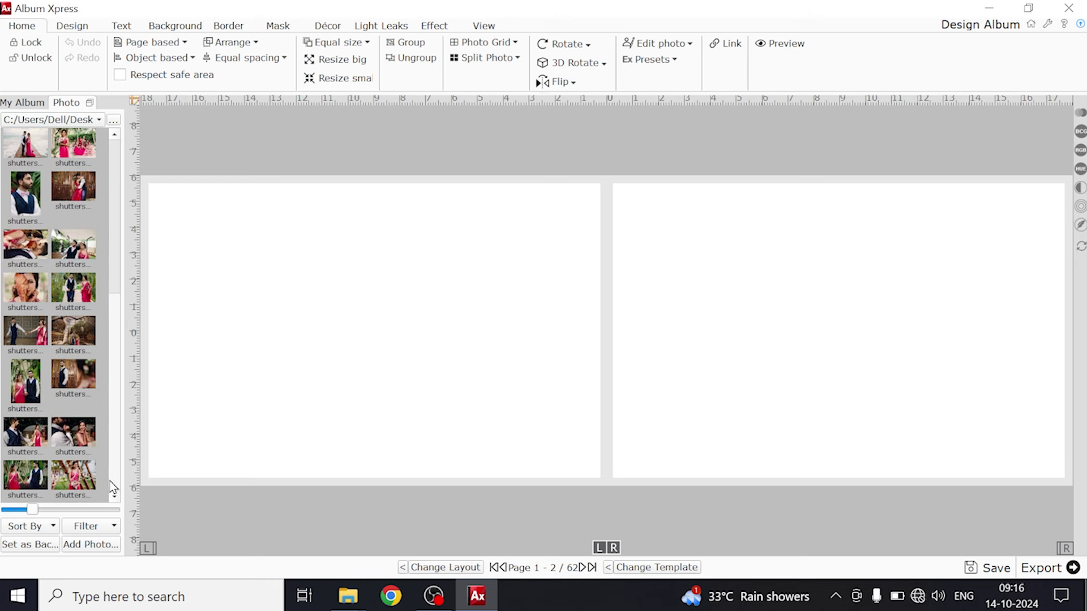
Rotate the sideways photo of the couple counterclockwise in the photo list.
click(10, 262)
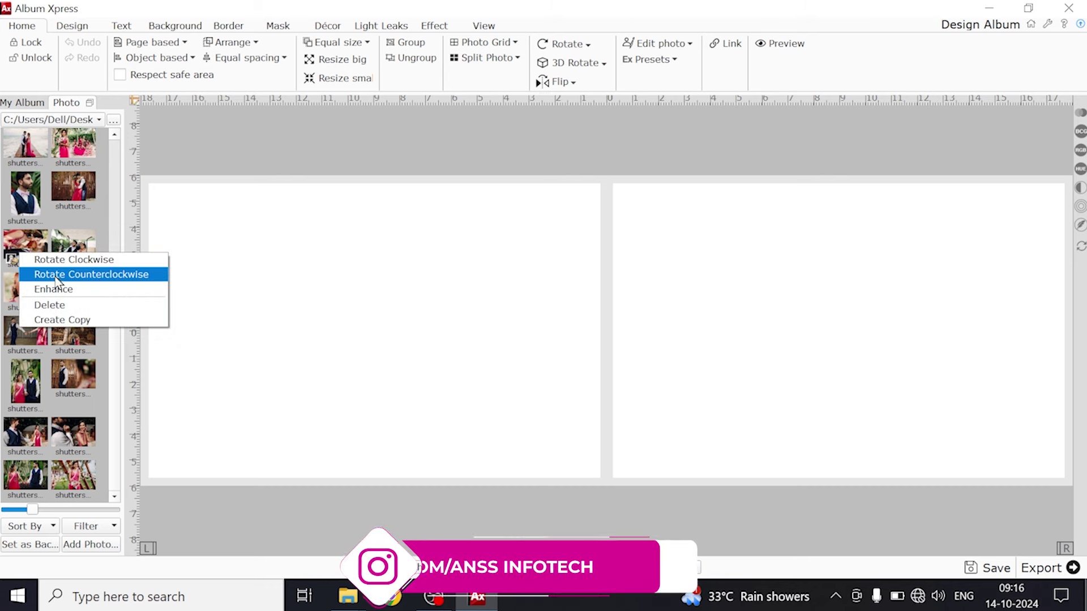
click(57, 274)
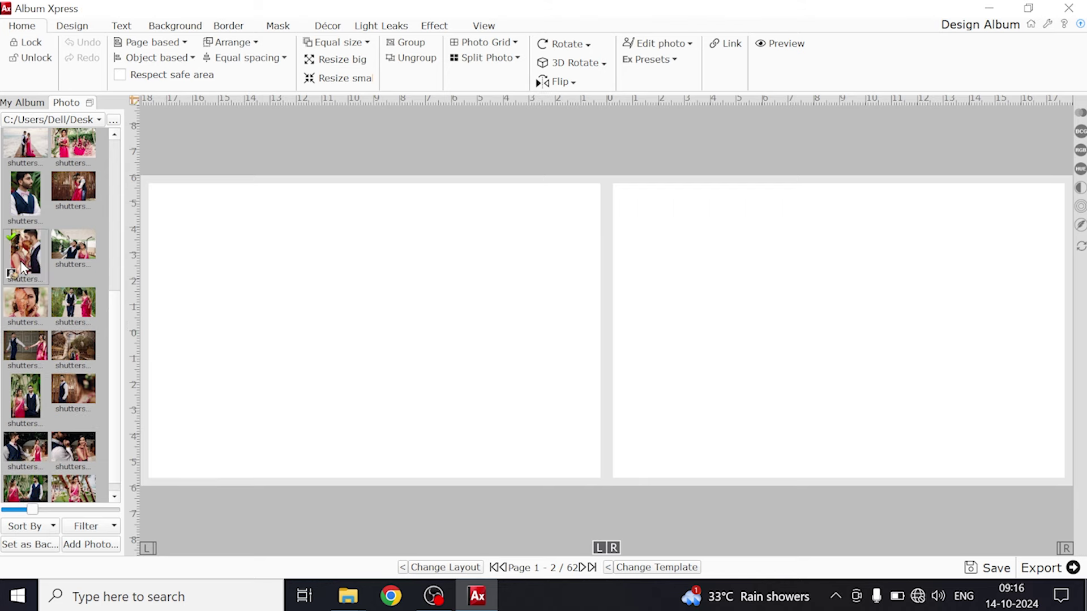
drag(114, 338, 106, 182)
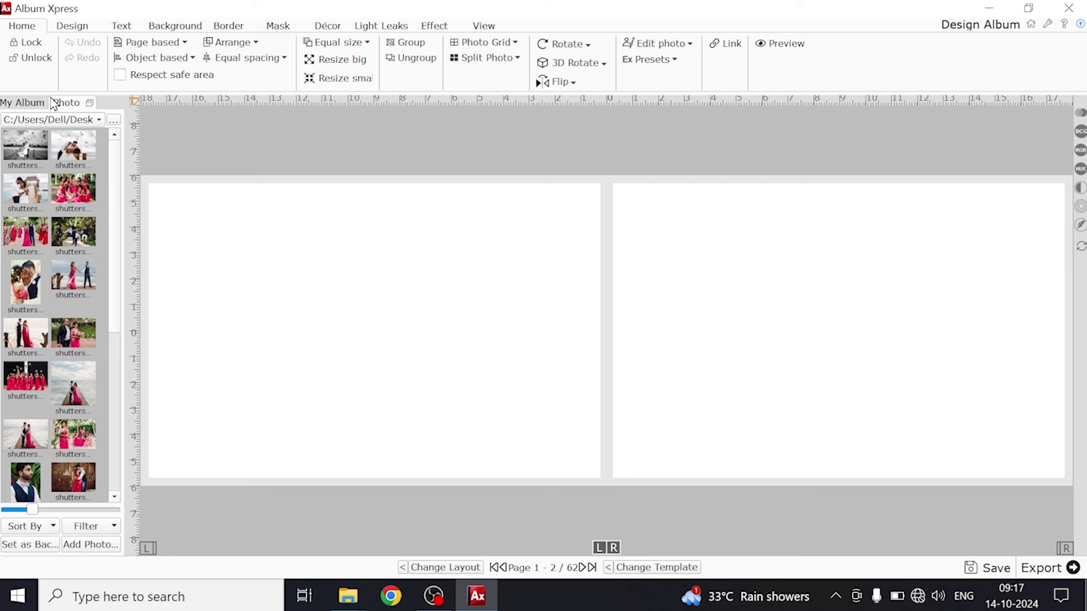
Try placing photos one by one on the Page 1 - 2 spread, and delete them all from it.
mouse_move(20, 156)
double_click(28, 148)
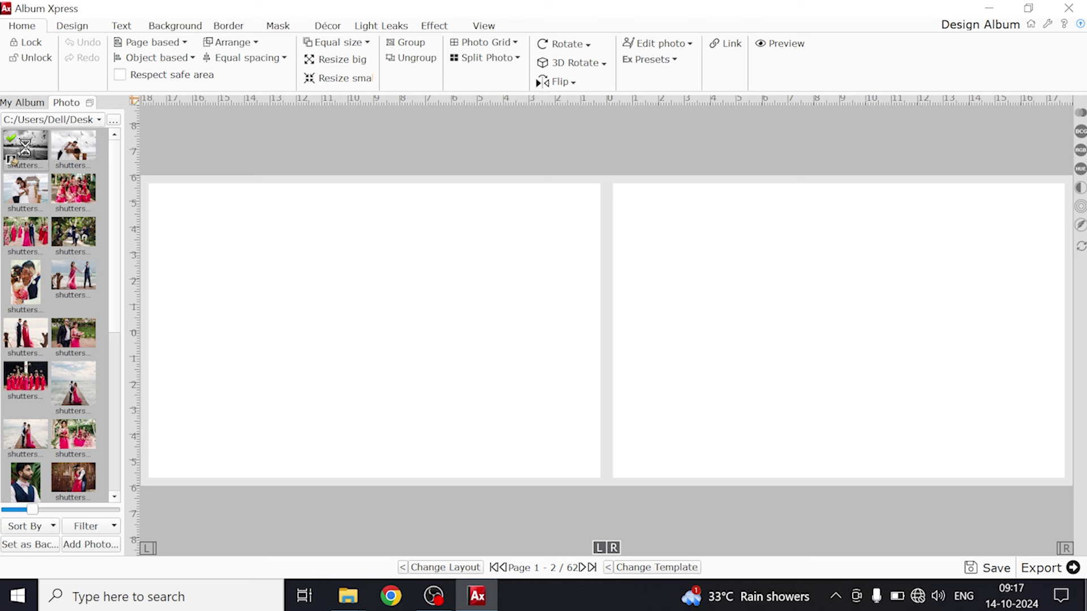
double_click(29, 186)
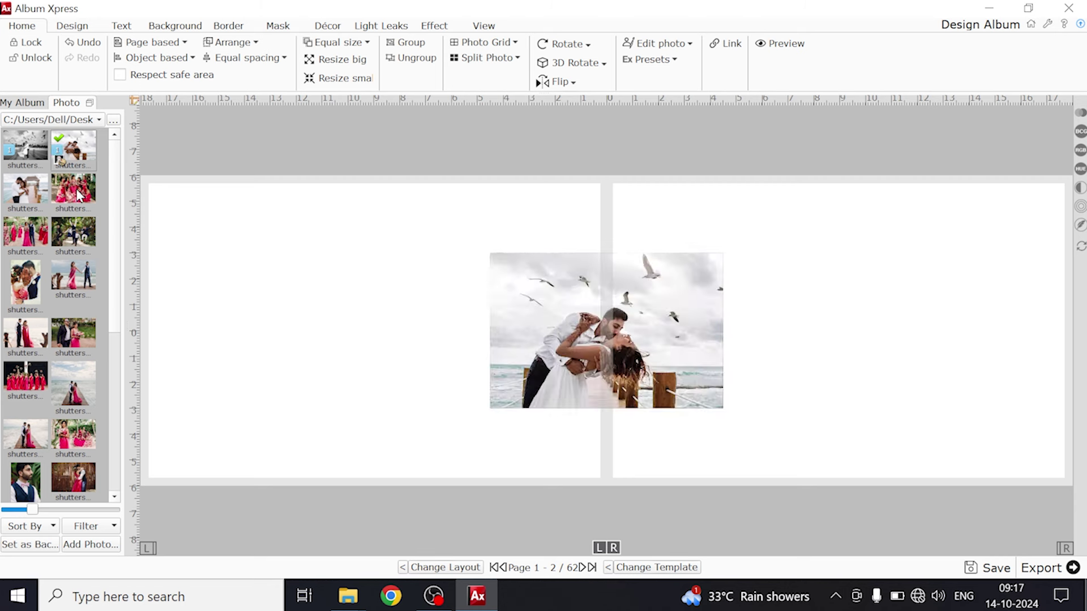
double_click(73, 189)
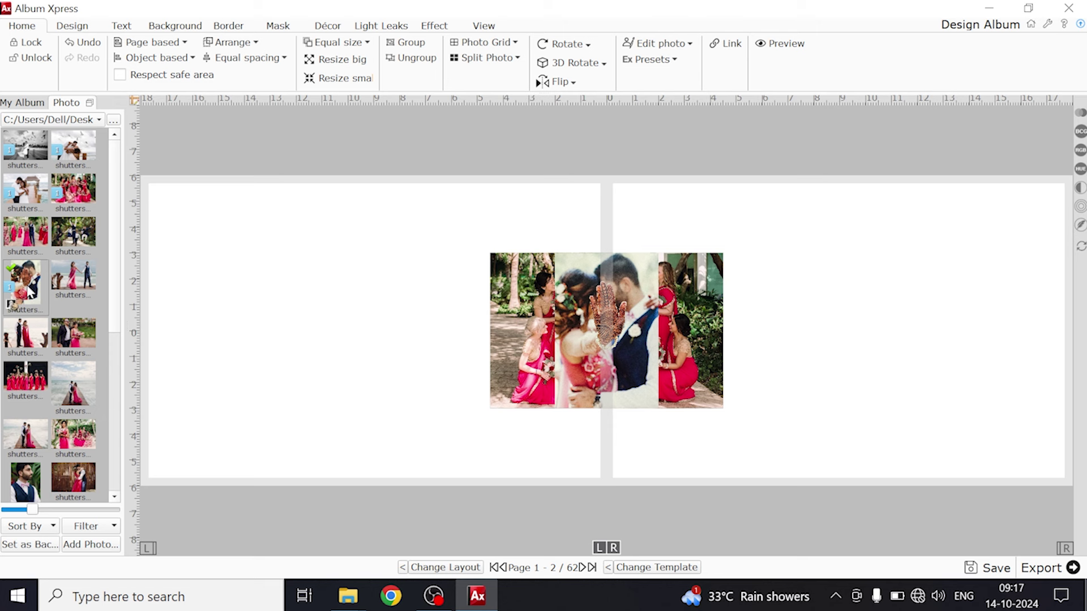
drag(377, 226, 840, 410)
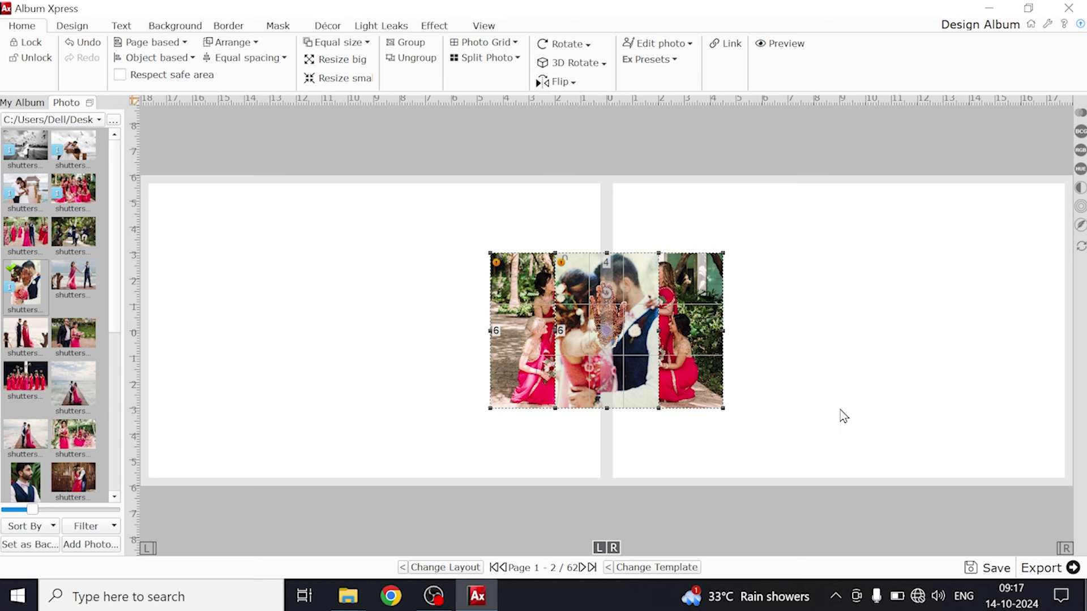
key(Delete)
Add the first four photos and the couple's henna-hand portrait together to the Page 1 - 2 spread.
click(28, 155)
ctrl+click(76, 161)
ctrl+click(26, 203)
ctrl+click(73, 193)
ctrl+click(33, 286)
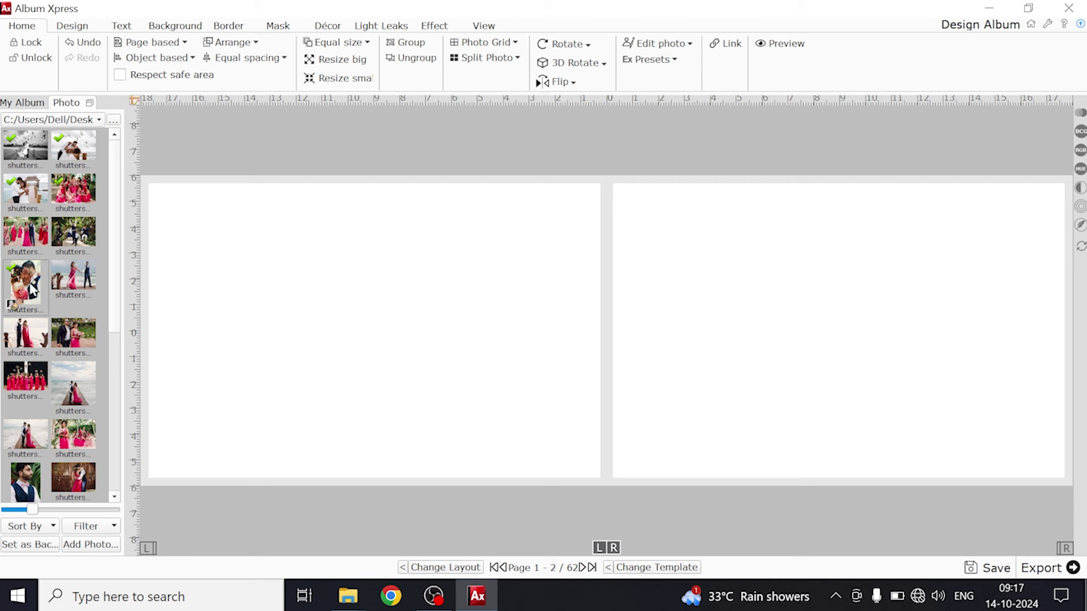
click(89, 545)
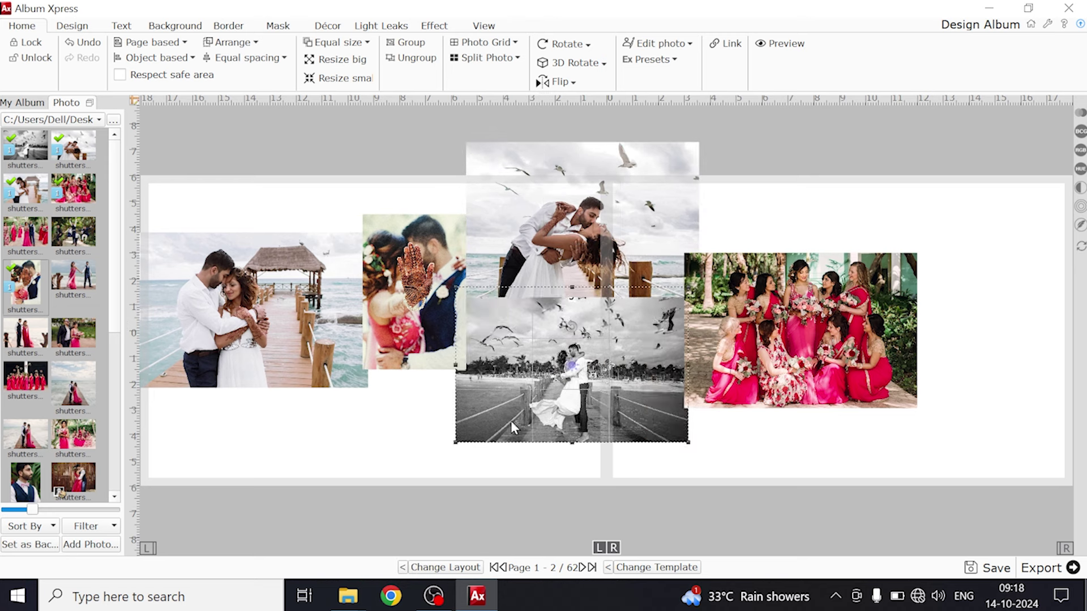
click(674, 422)
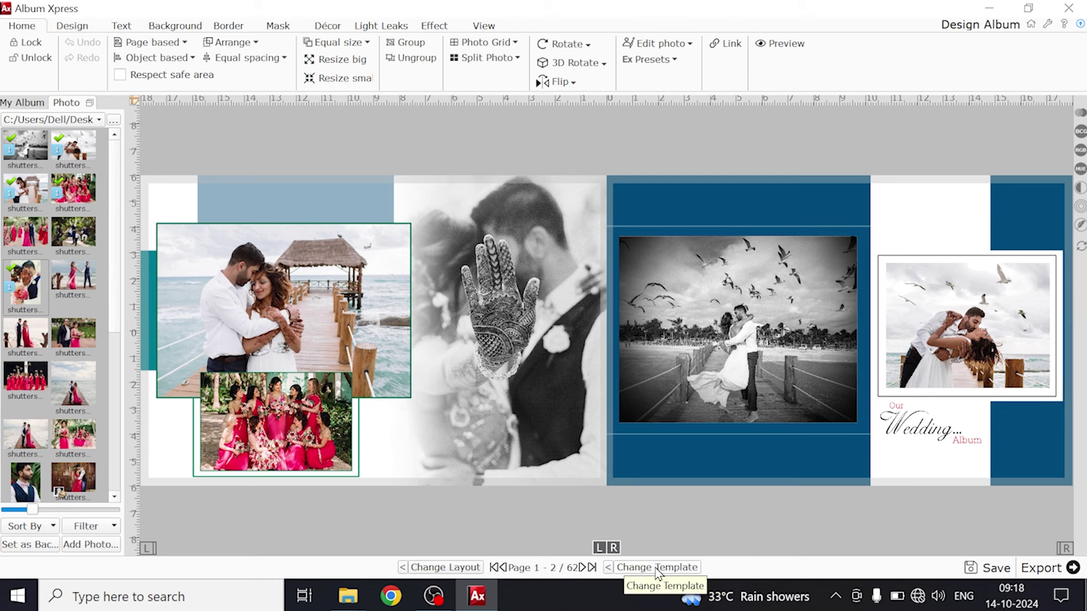
Cycle the Page 1 - 2 spread's template to the dark blue and lavender design with a circular photo frame.
click(611, 571)
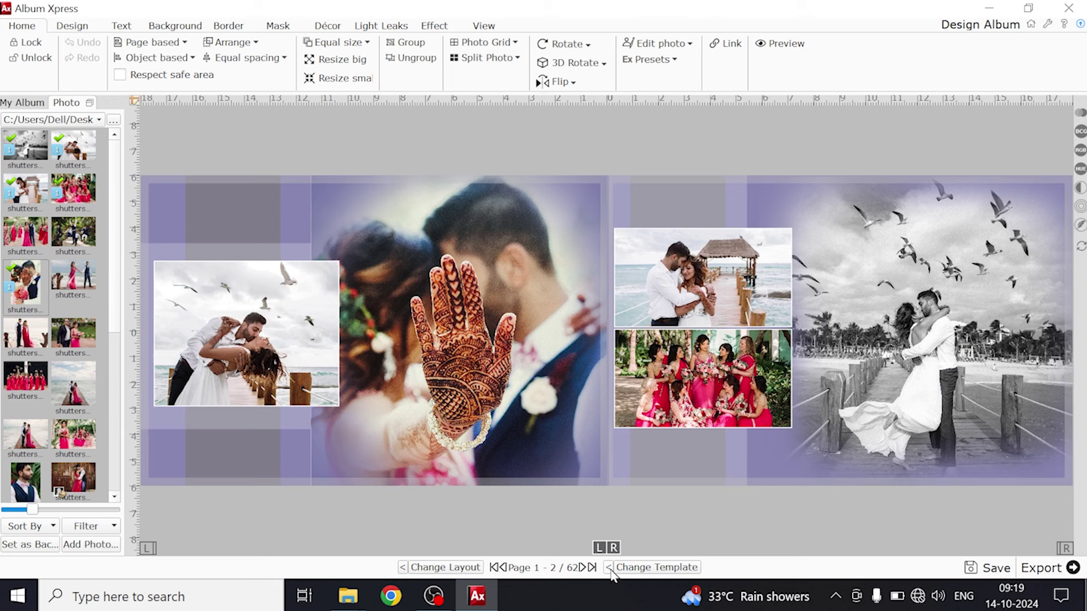
click(610, 568)
click(610, 568)
click(610, 569)
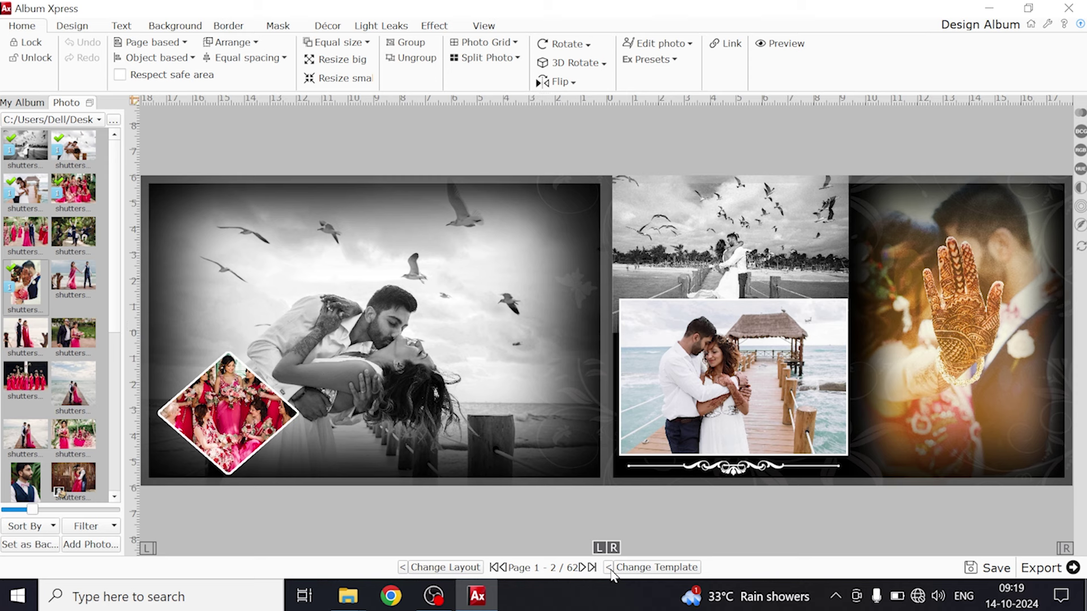
click(610, 568)
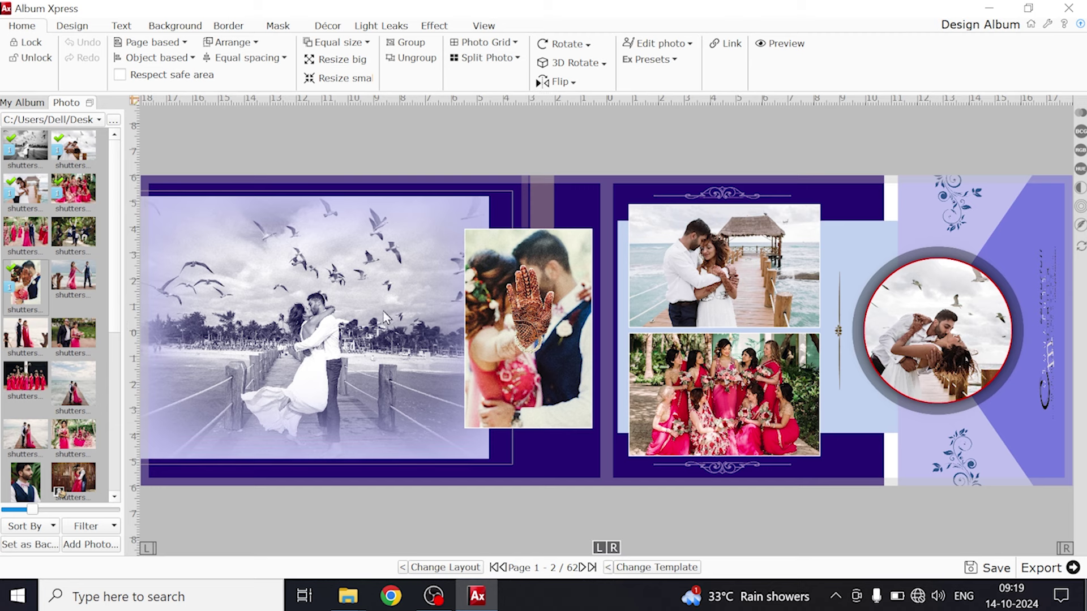
Delete the large dark blue background panel behind the photos on the Page 1 - 2 spread.
click(590, 206)
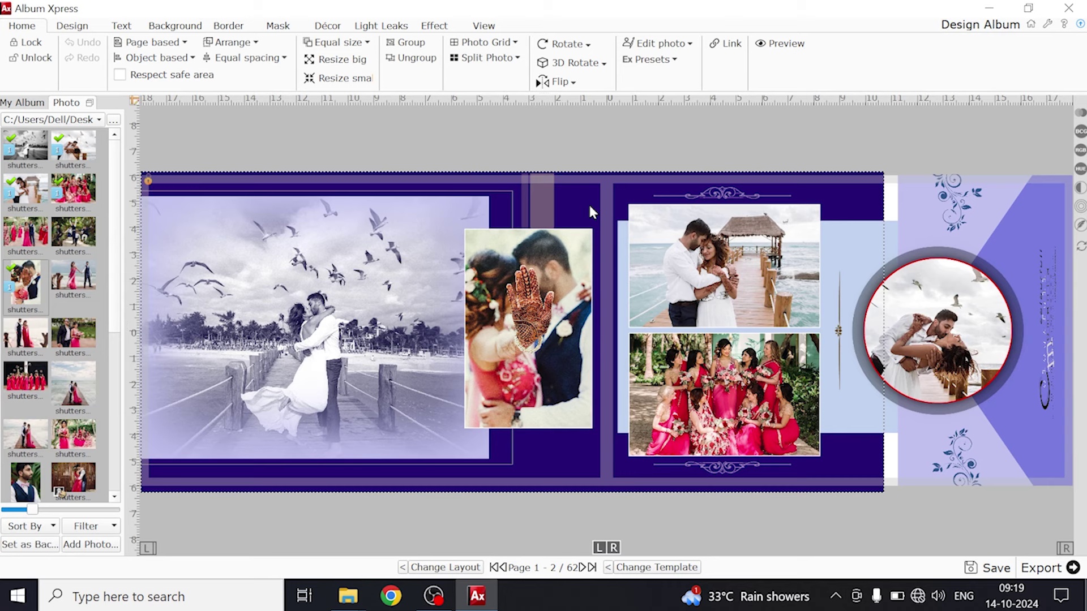
key(Delete)
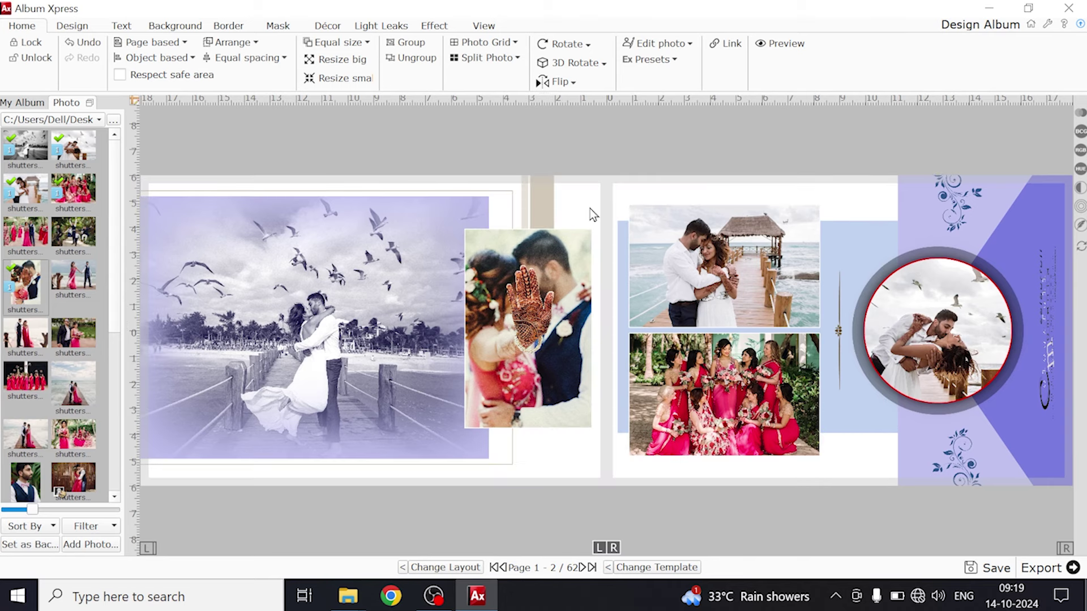
Apply the dark red and black background to the Page 1 - 2 spread.
click(176, 26)
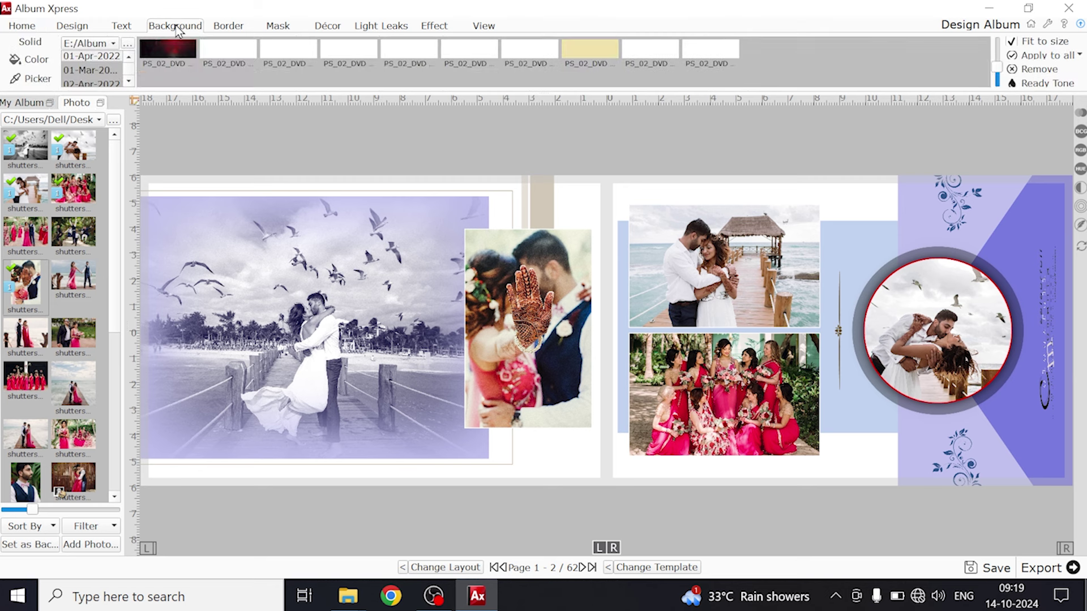
click(185, 51)
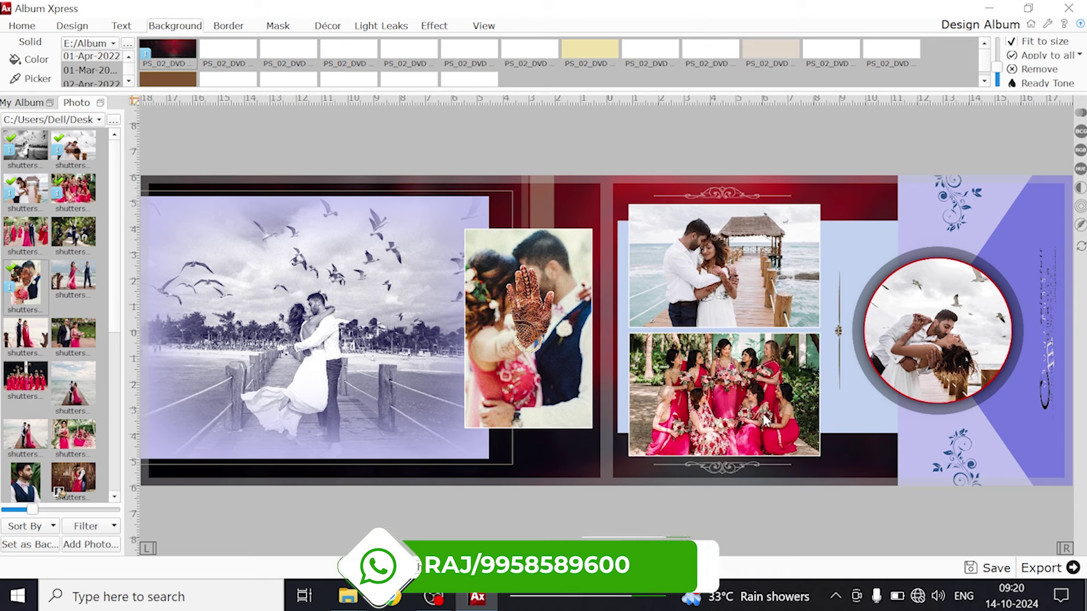
Swap the couple's pier photo in the upper rectangular frame with the dip-kiss photo in the circular frame.
click(736, 300)
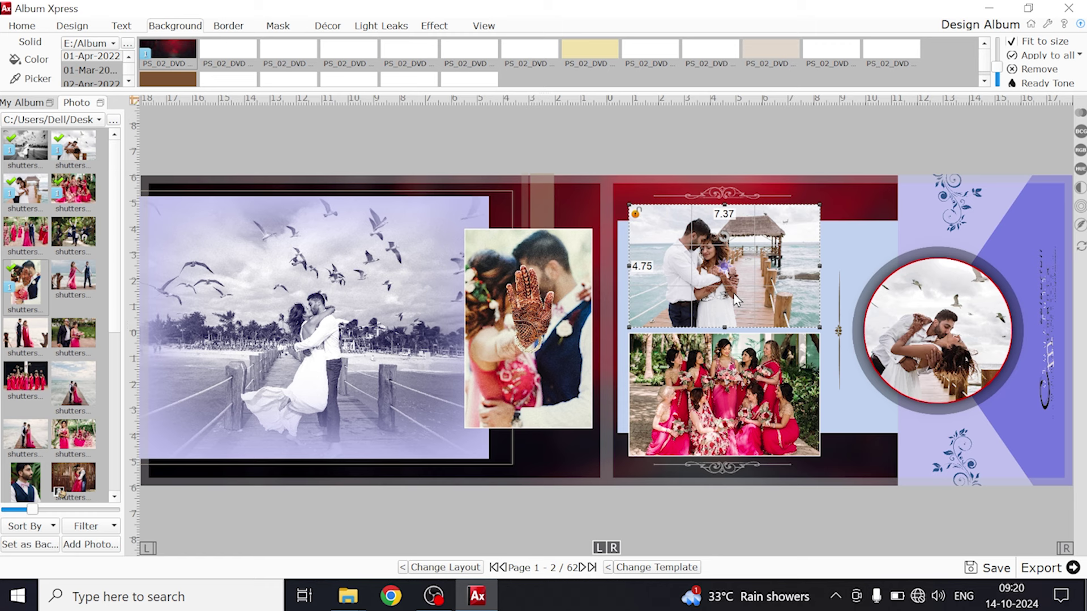
click(957, 343)
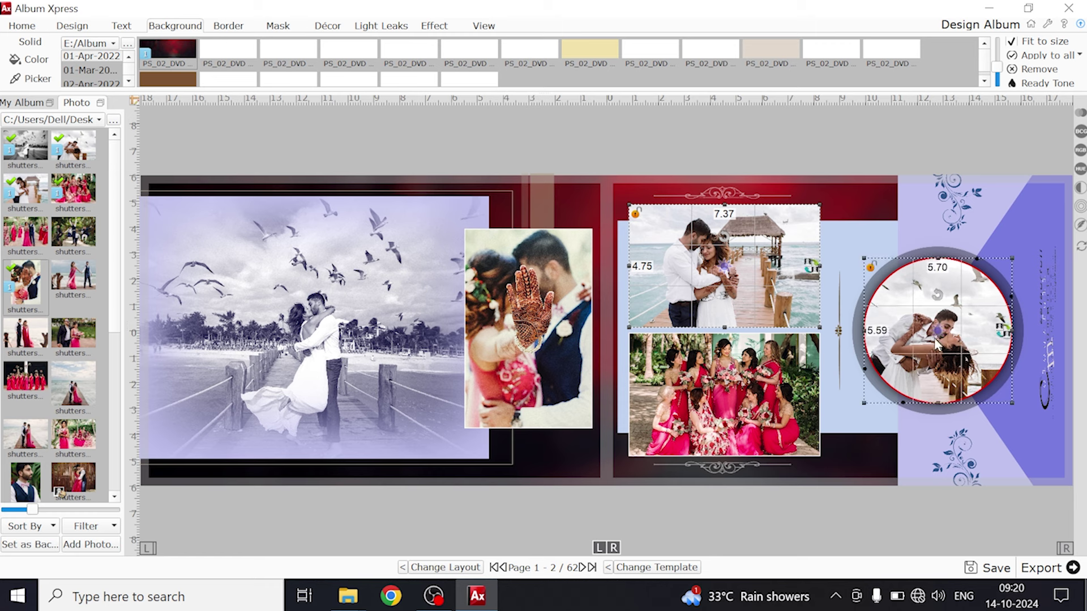
click(708, 145)
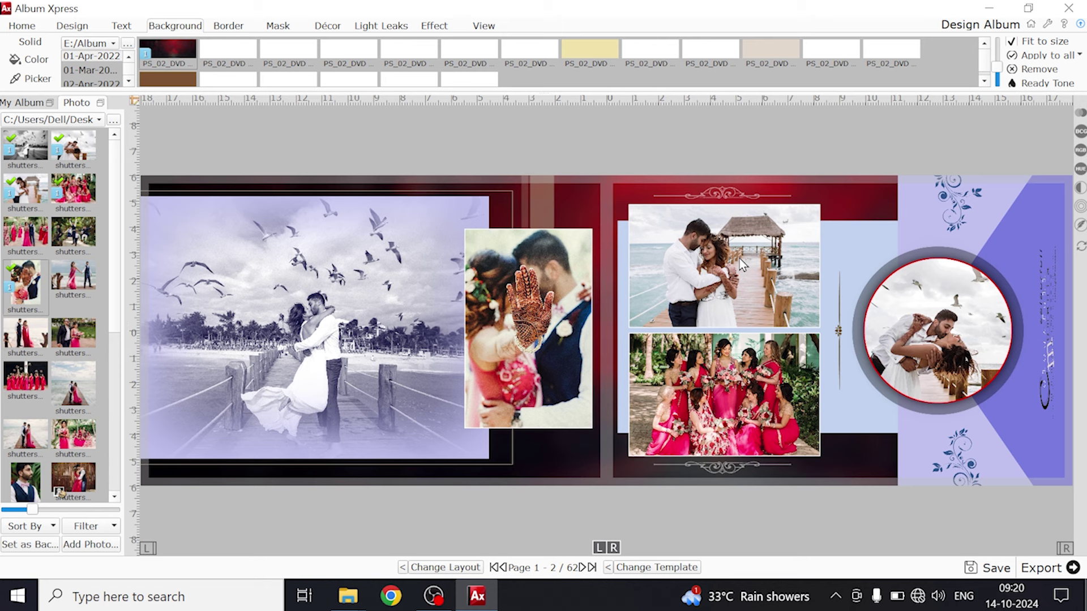
click(739, 258)
ctrl+click(956, 326)
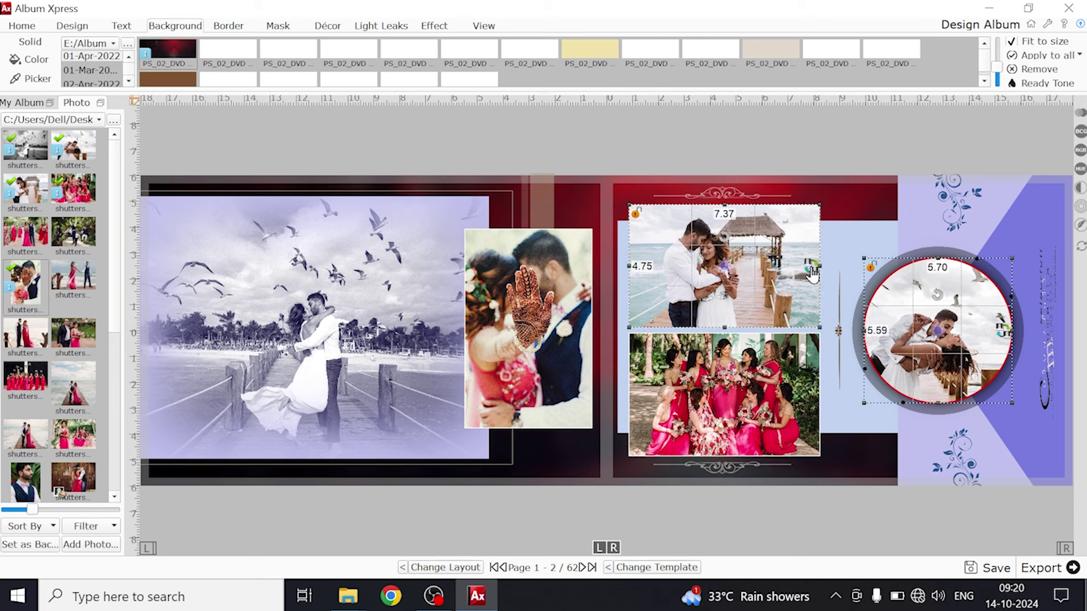
click(1000, 331)
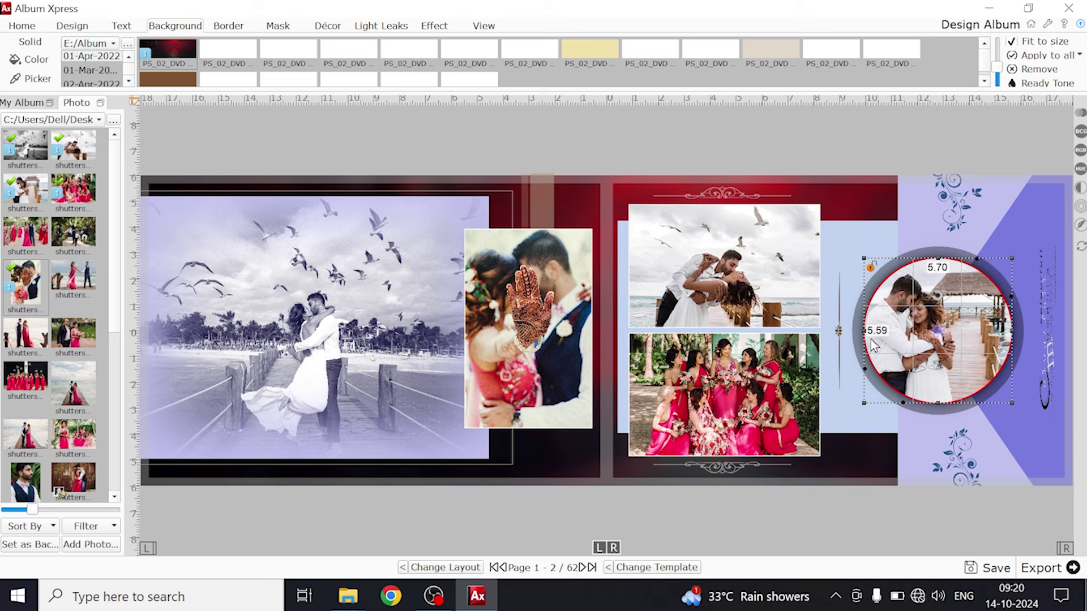
Reposition the pier photo inside the circular frame so the couple sits at its centre.
click(908, 150)
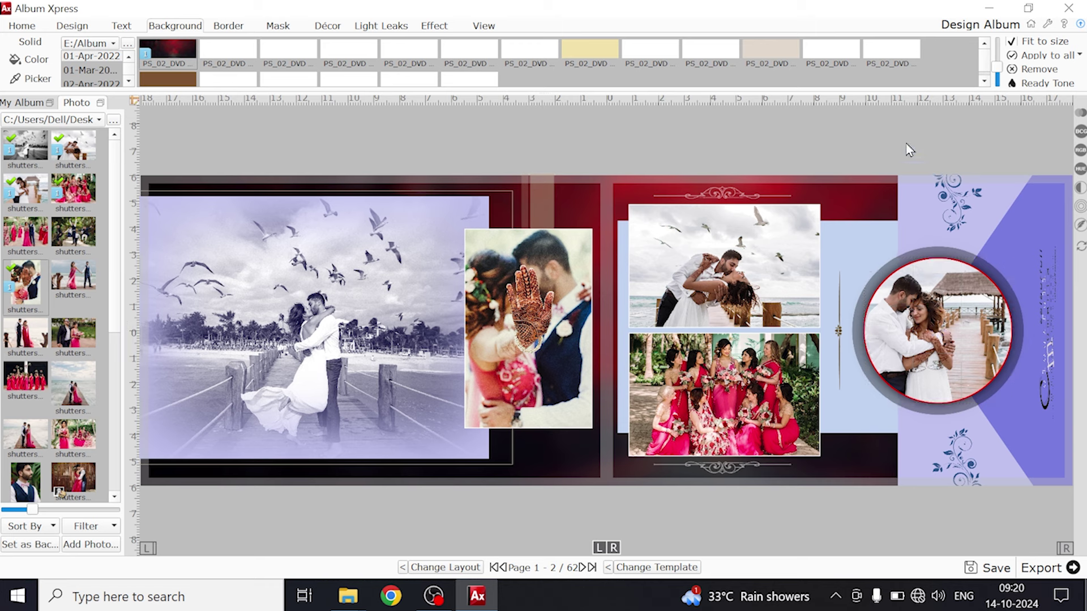
click(946, 355)
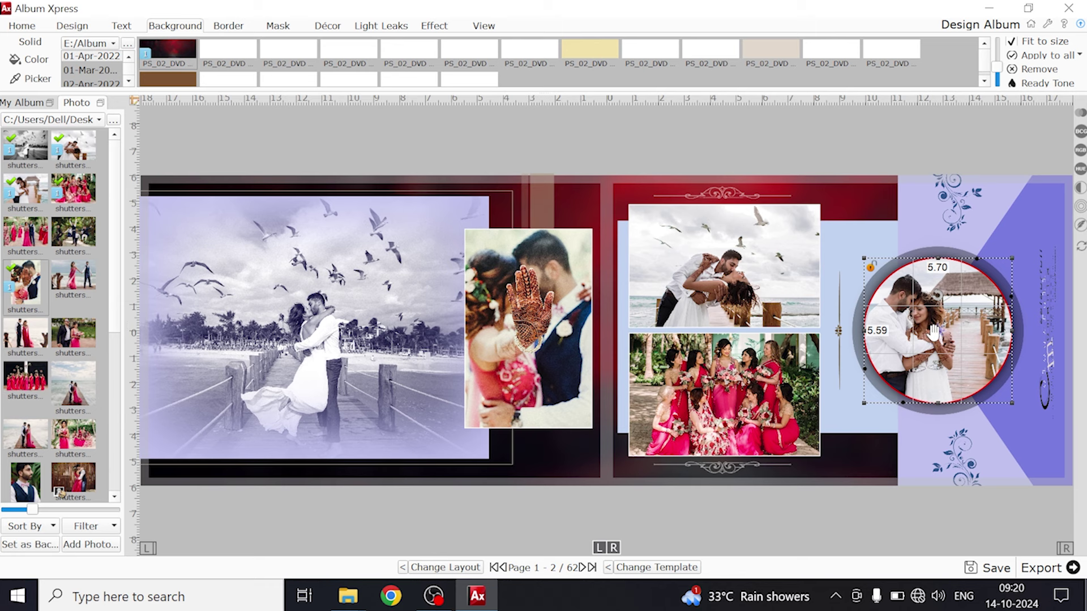
drag(933, 332, 966, 314)
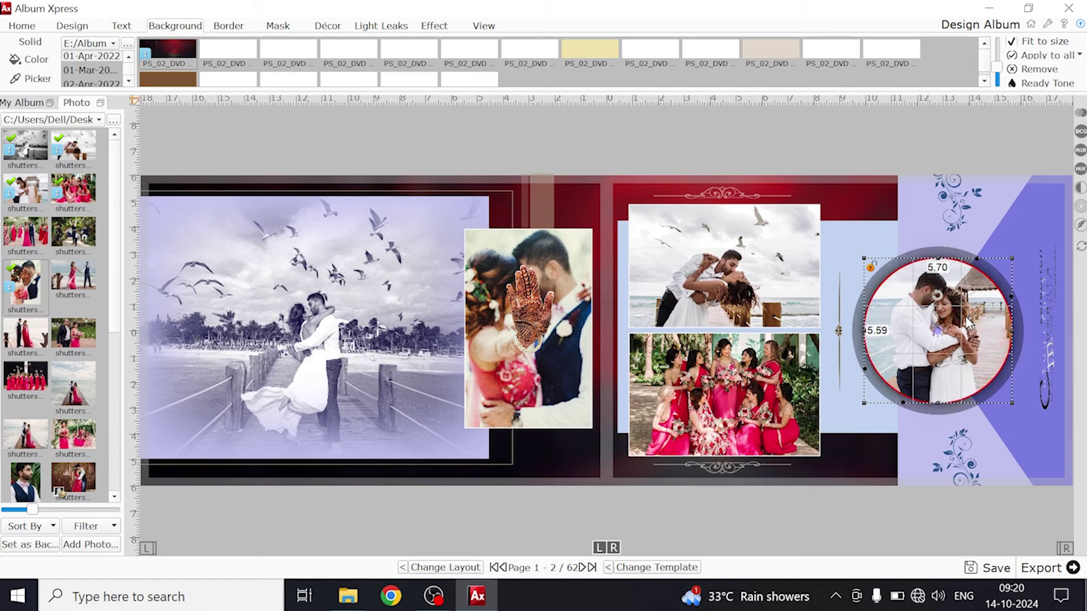
Enlarge the dip-kiss photo inside its rectangular frame and shift it so the couple fills the frame.
click(734, 290)
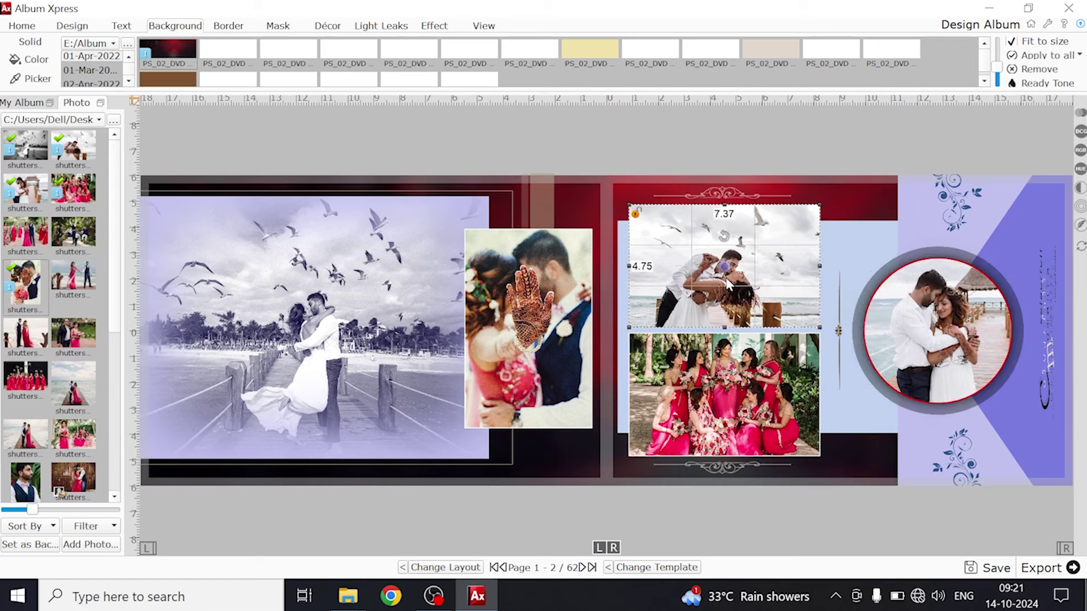
drag(725, 265, 725, 257)
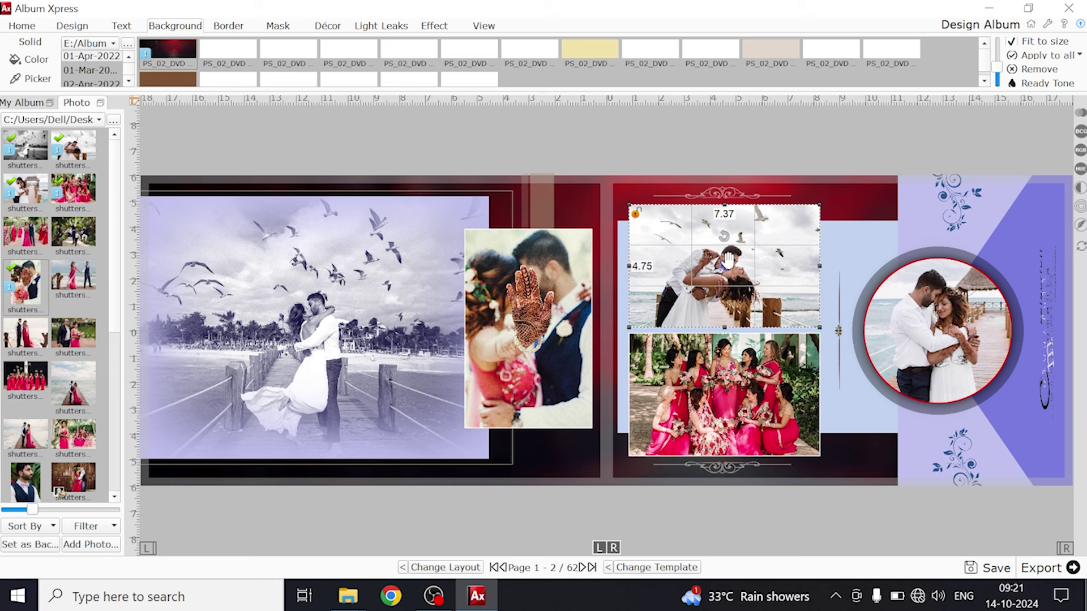
click(740, 158)
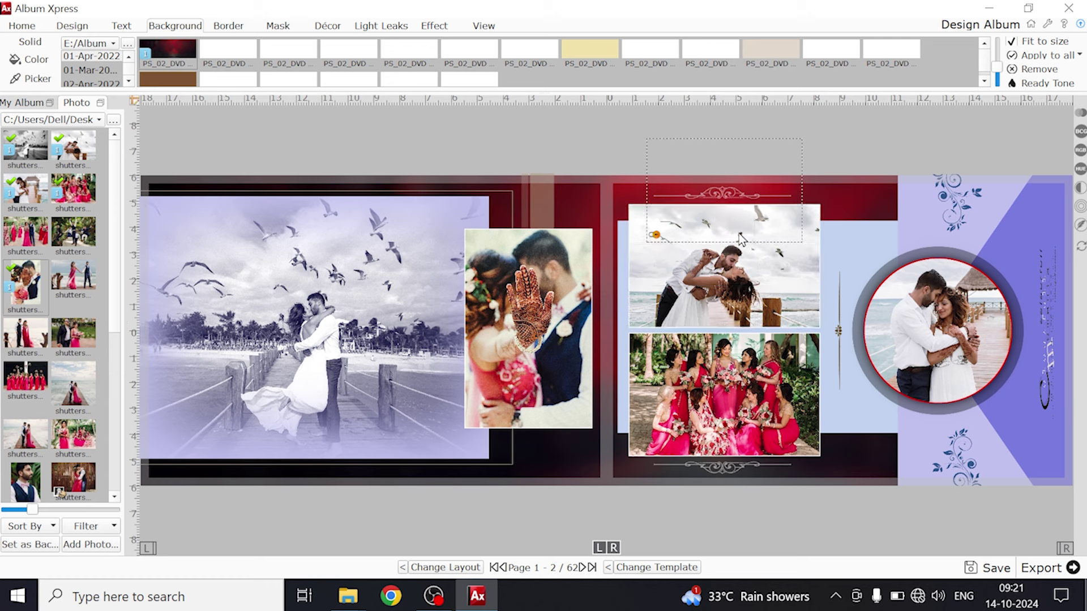
click(733, 279)
scroll(733, 280, up, 3)
scroll(733, 279, up, 3)
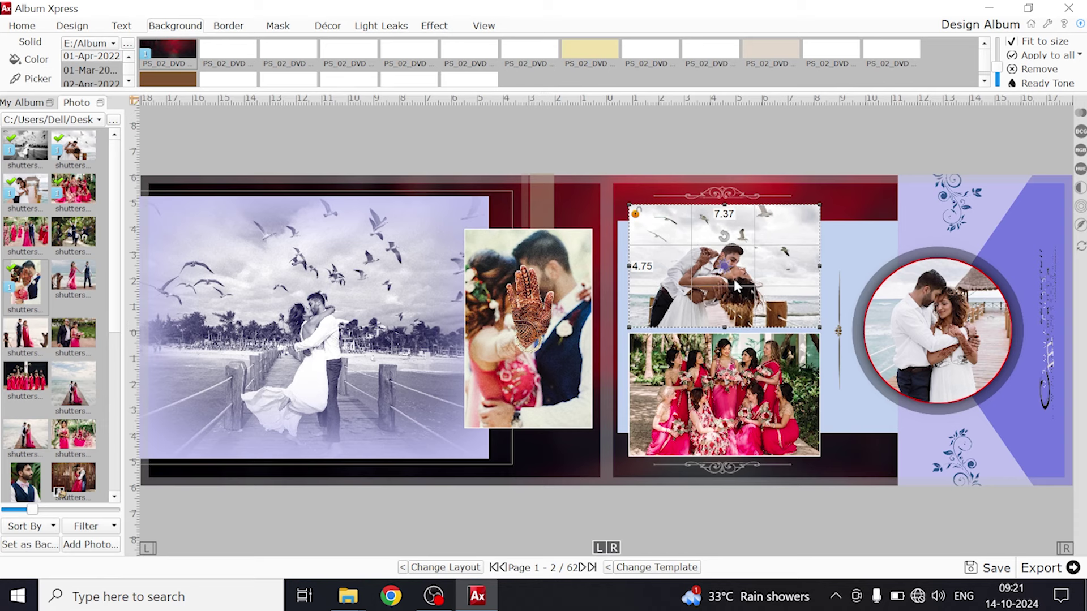
scroll(734, 279, down, 2)
drag(734, 280, 718, 245)
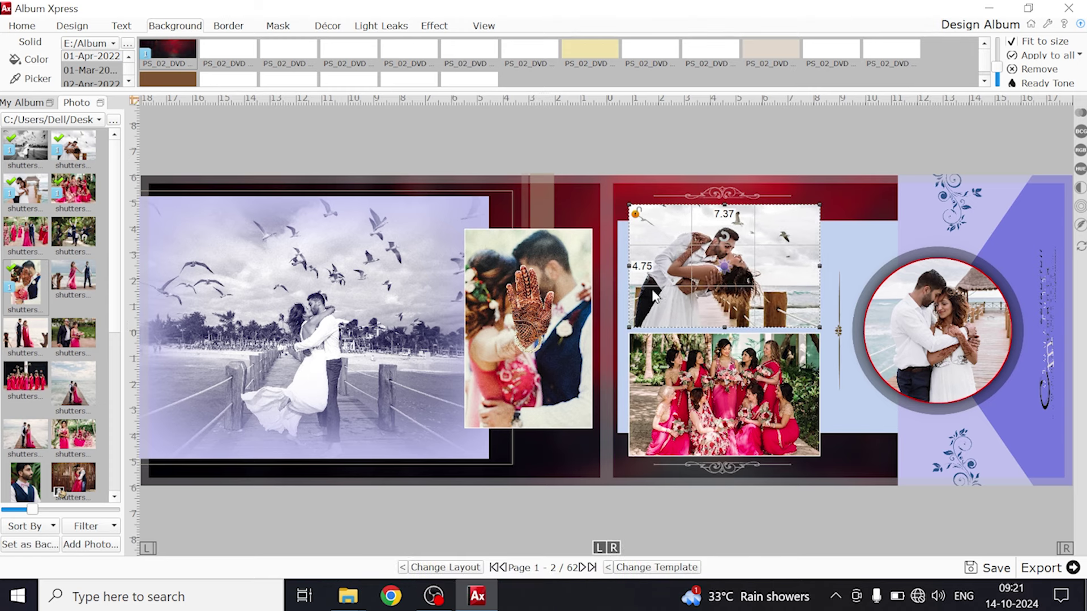
Clear the Mask and Colorize effects from the large photo of the couple on the wooden bridge.
click(424, 300)
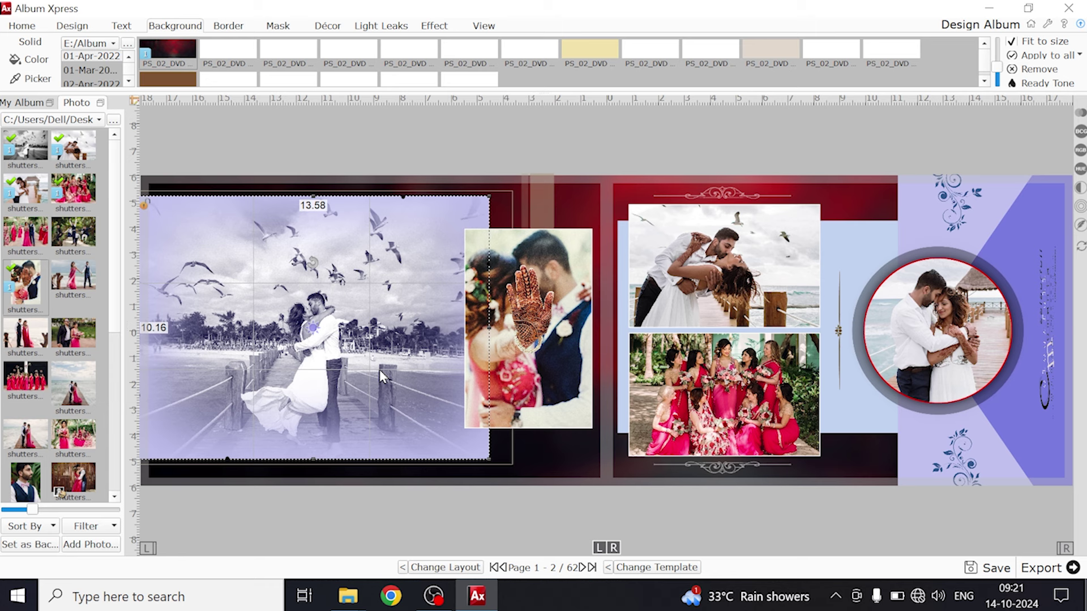
right_click(343, 283)
mouse_move(443, 387)
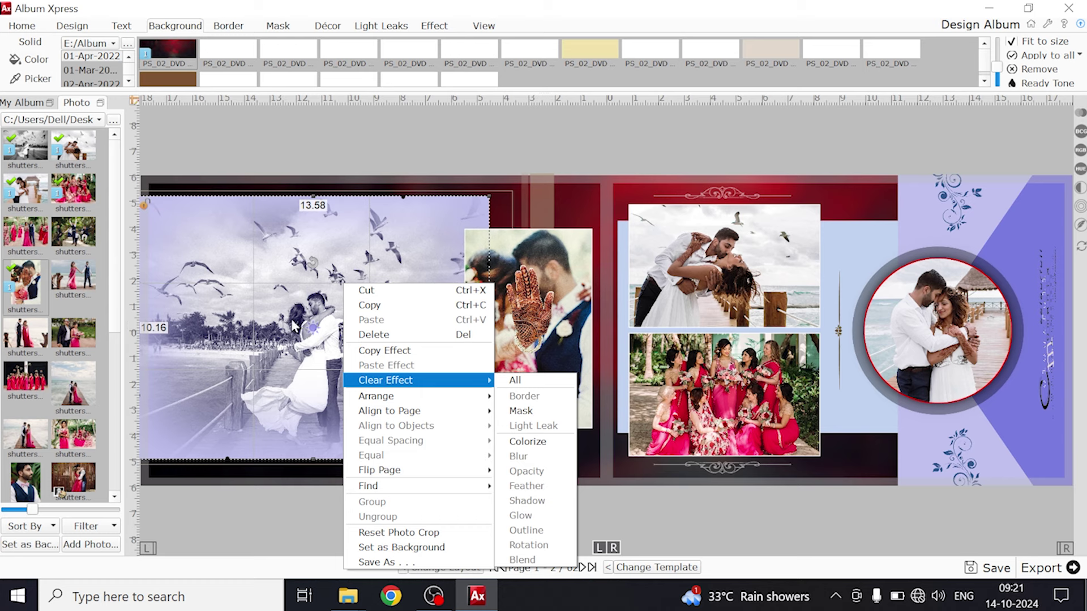
mouse_move(399, 382)
click(538, 416)
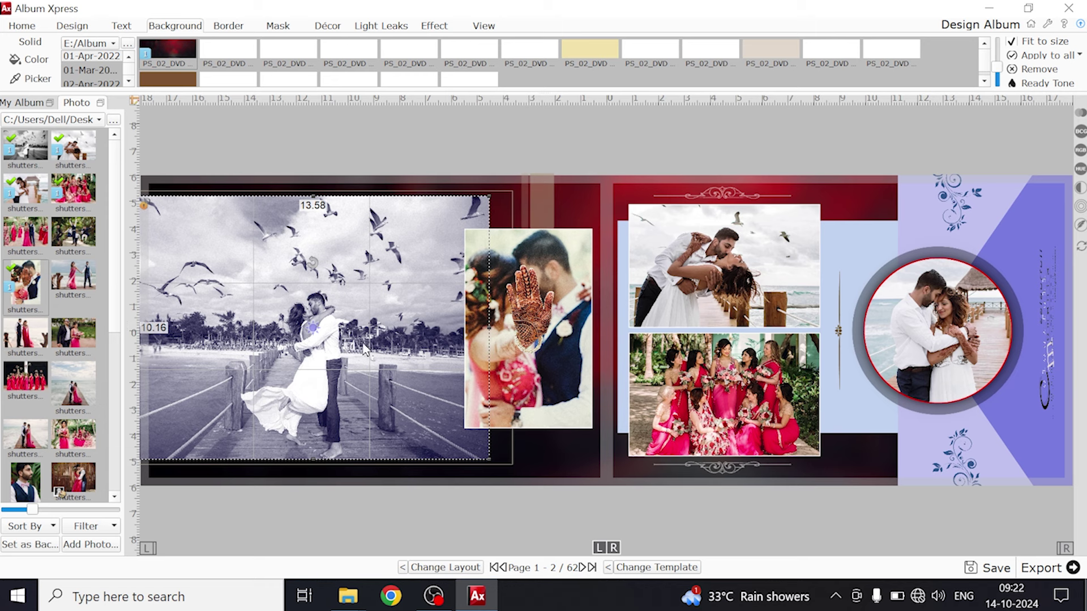
right_click(357, 298)
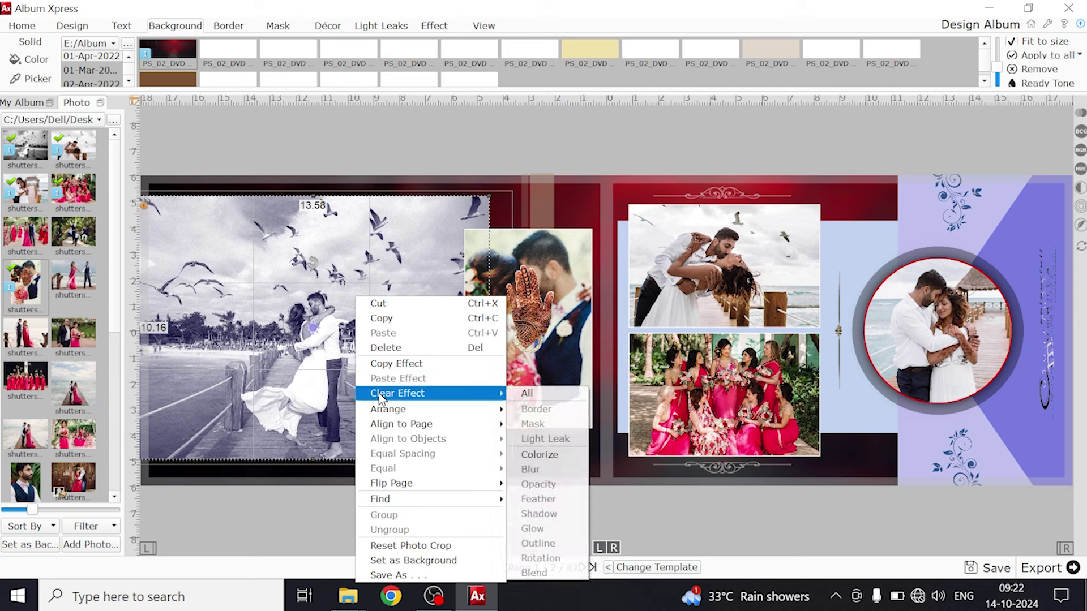
click(540, 455)
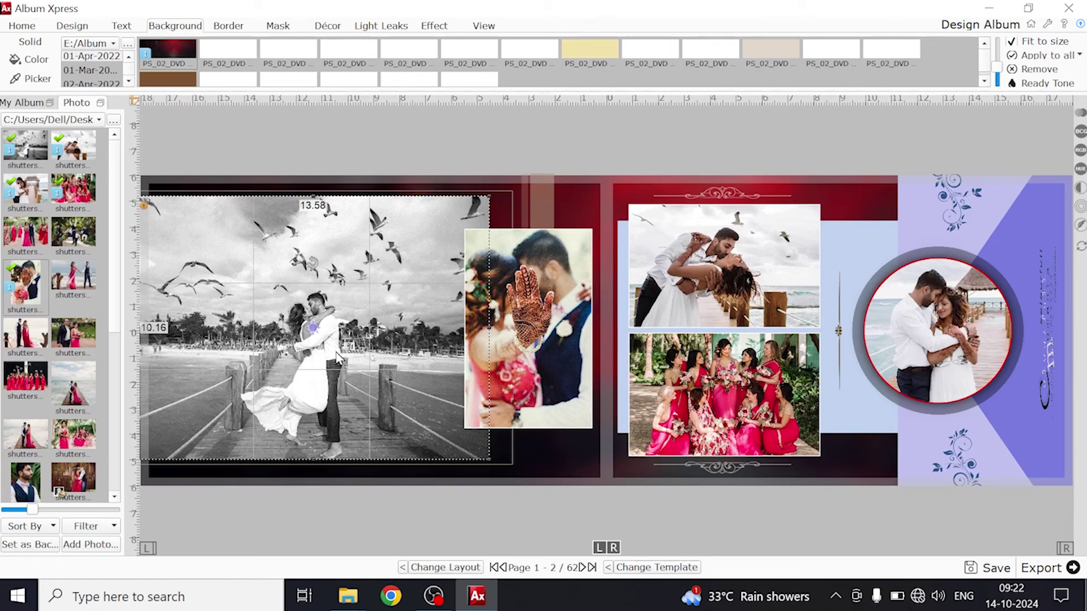
Enlarge the black-and-white bridge photo within its frame and shift it upwards to frame the couple.
scroll(337, 357, up, 5)
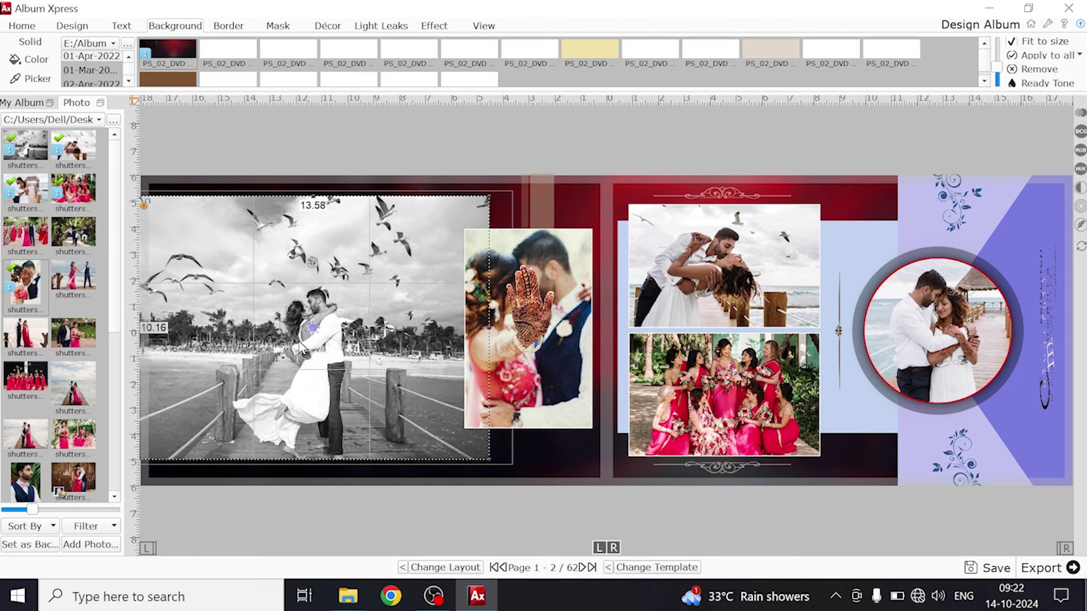
drag(314, 329, 334, 265)
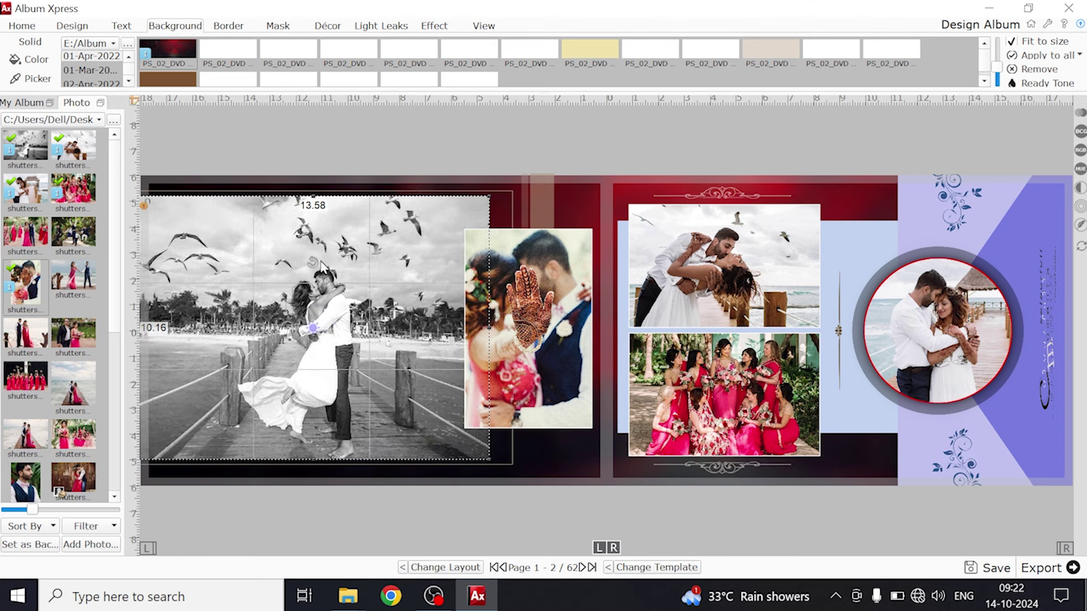
Enlarge the henna-hand portrait frame to about 6.45 x 9.59 inches, overlapping the black-and-white photo.
click(524, 305)
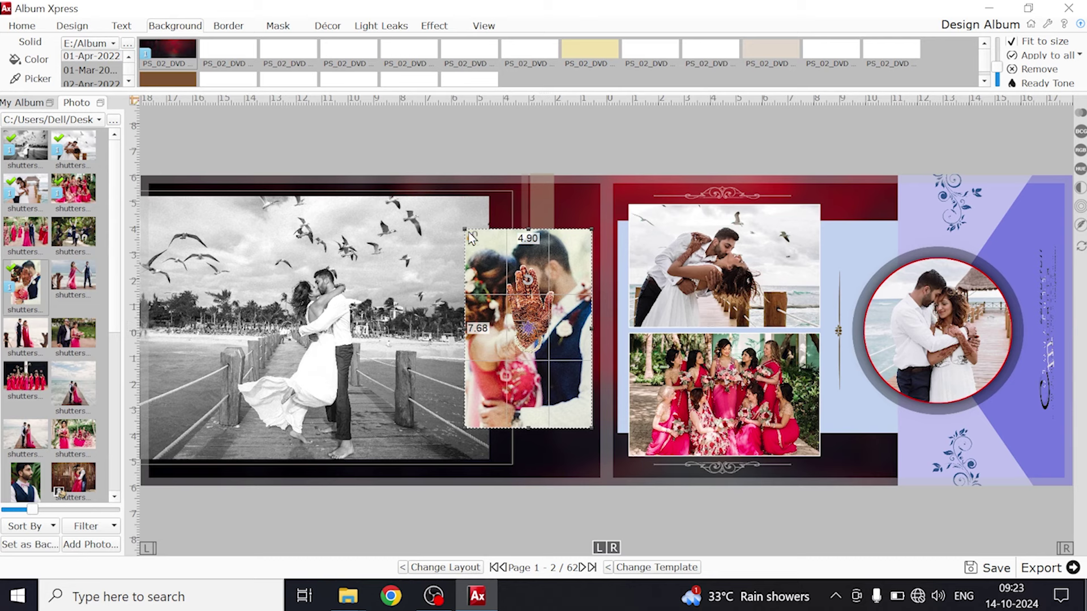
drag(470, 236, 459, 256)
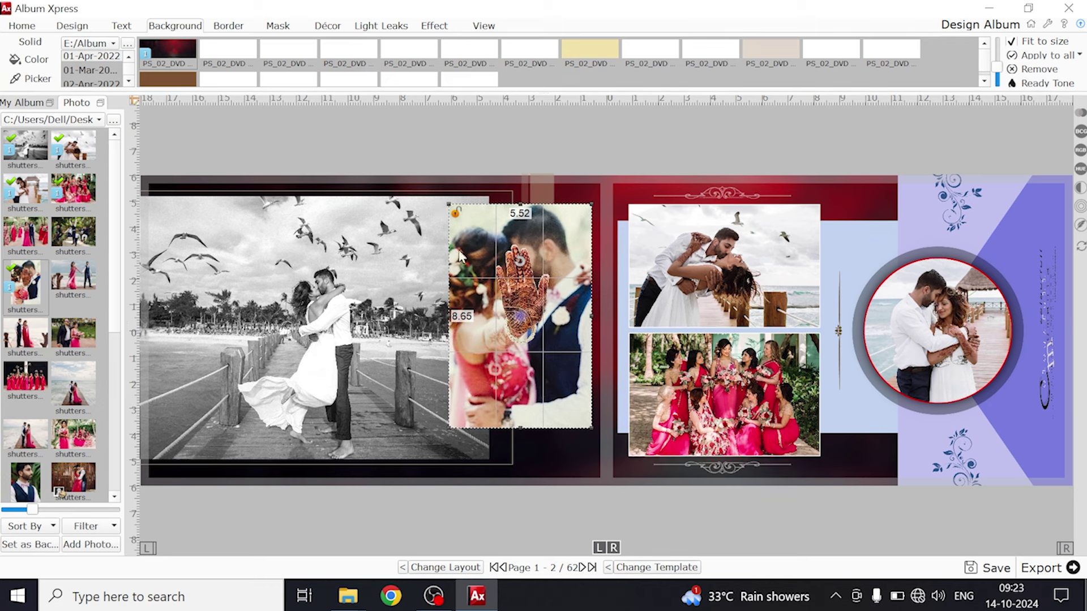
drag(590, 426, 515, 442)
drag(448, 323, 432, 326)
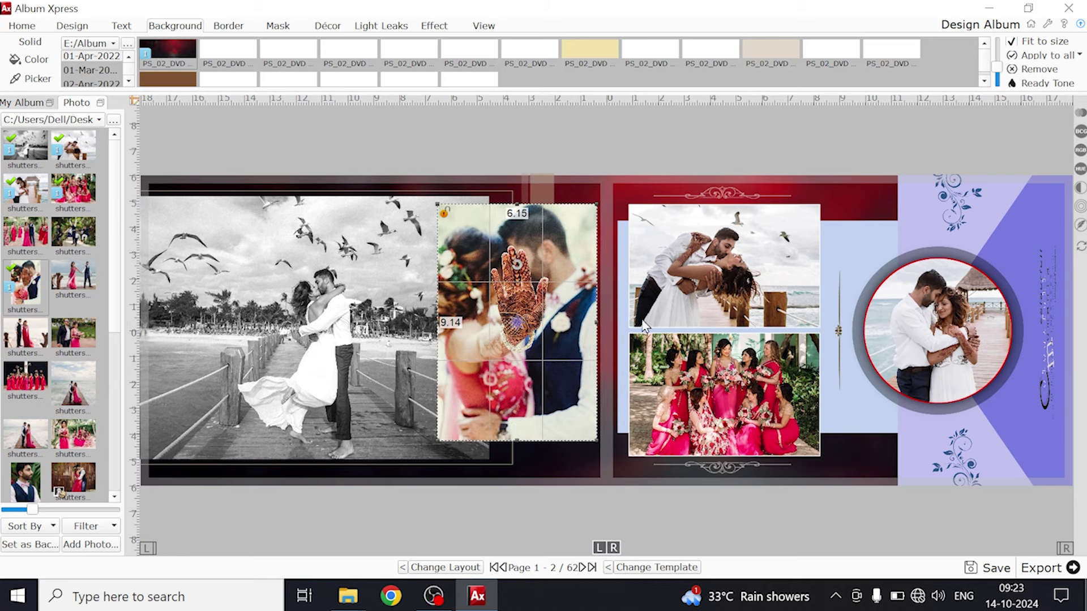
mouse_move(437, 441)
mouse_down()
mouse_move(422, 466)
mouse_move(430, 453)
mouse_up()
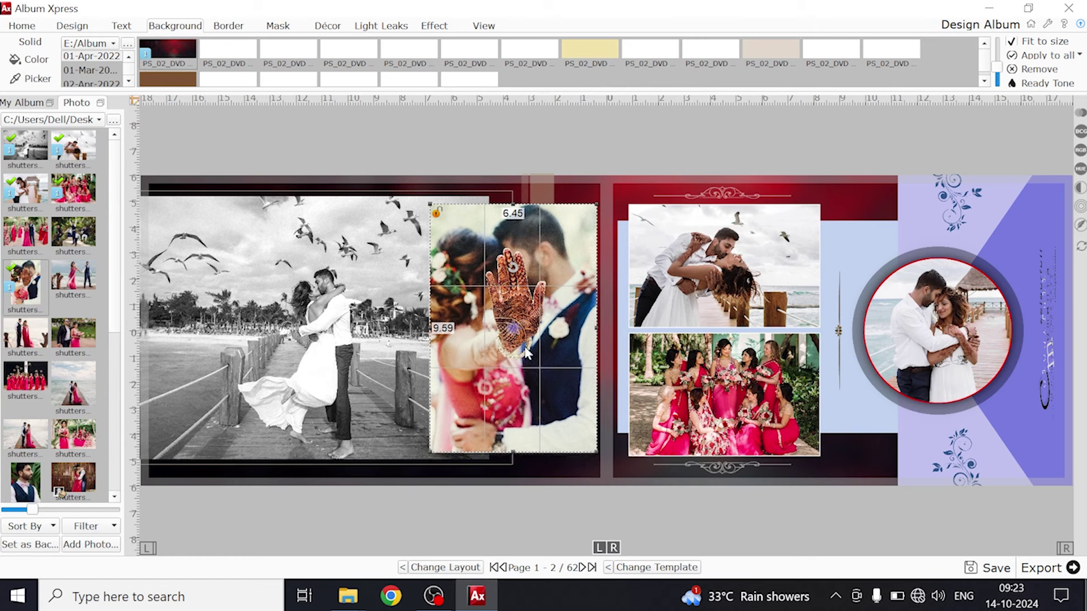
click(515, 142)
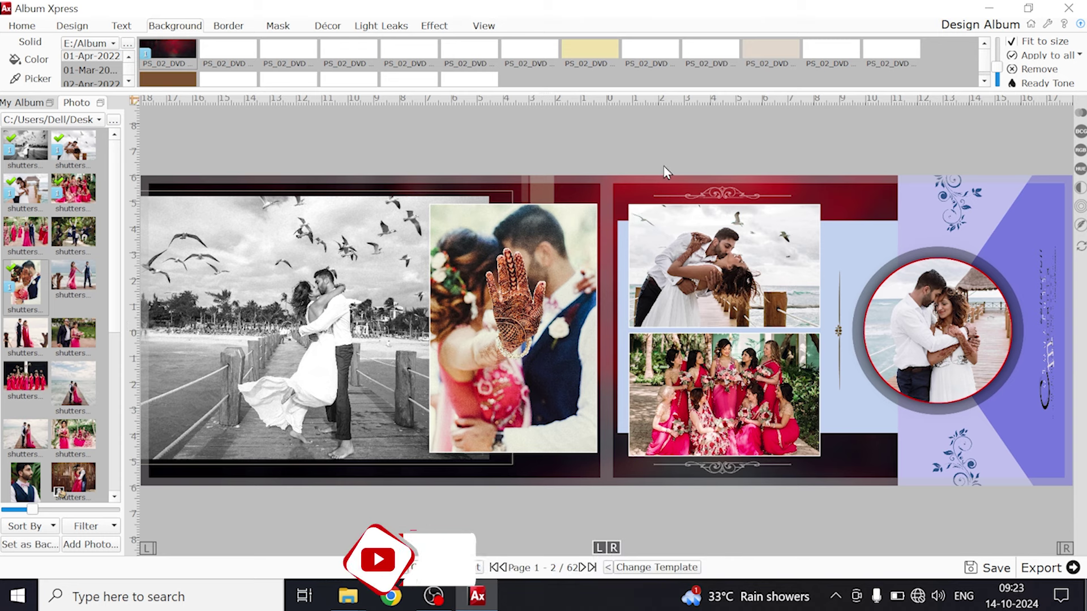
Add the text "Haldi", enlarge it and place it between the dip-kiss photo and the lavender panel, near the spread's upper edge.
click(121, 26)
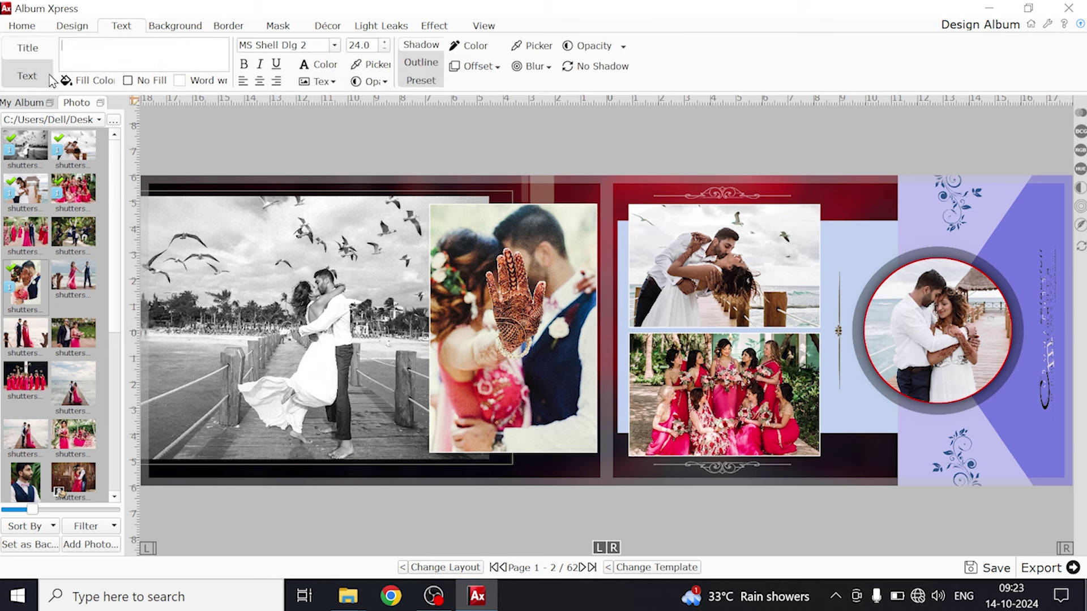
click(83, 58)
text(Haldi)
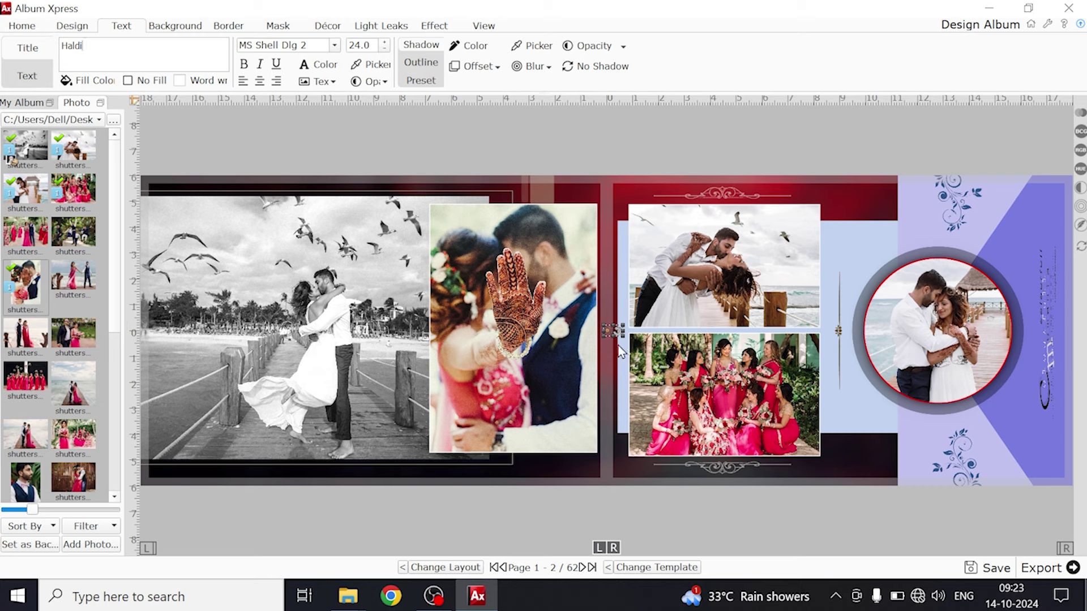
drag(622, 335, 720, 390)
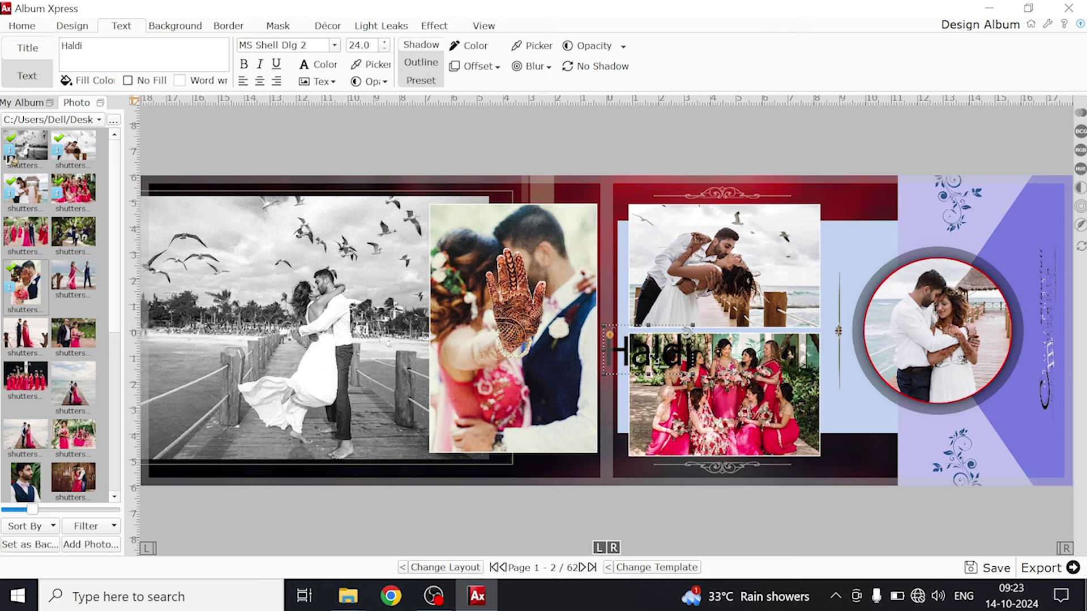
drag(657, 362, 851, 204)
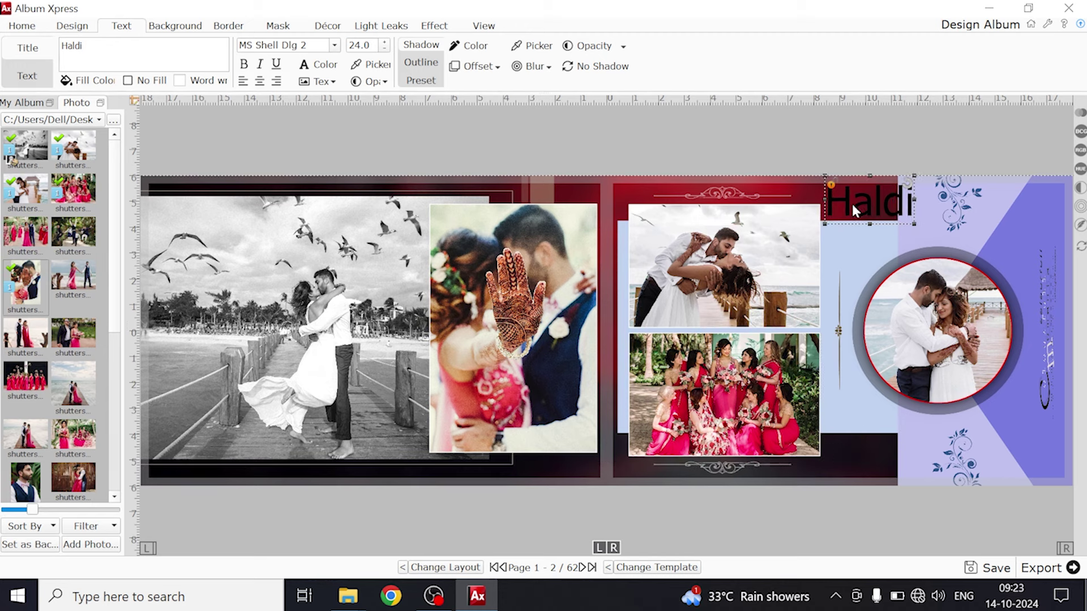
drag(910, 179, 904, 182)
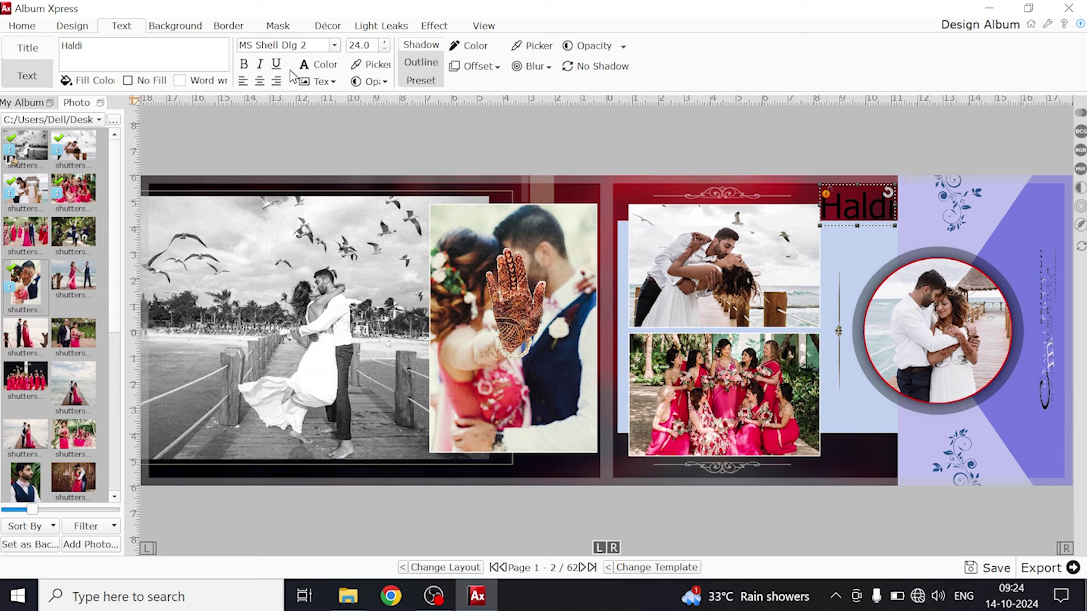
Set the "Haldi" text colour to yellow.
click(325, 65)
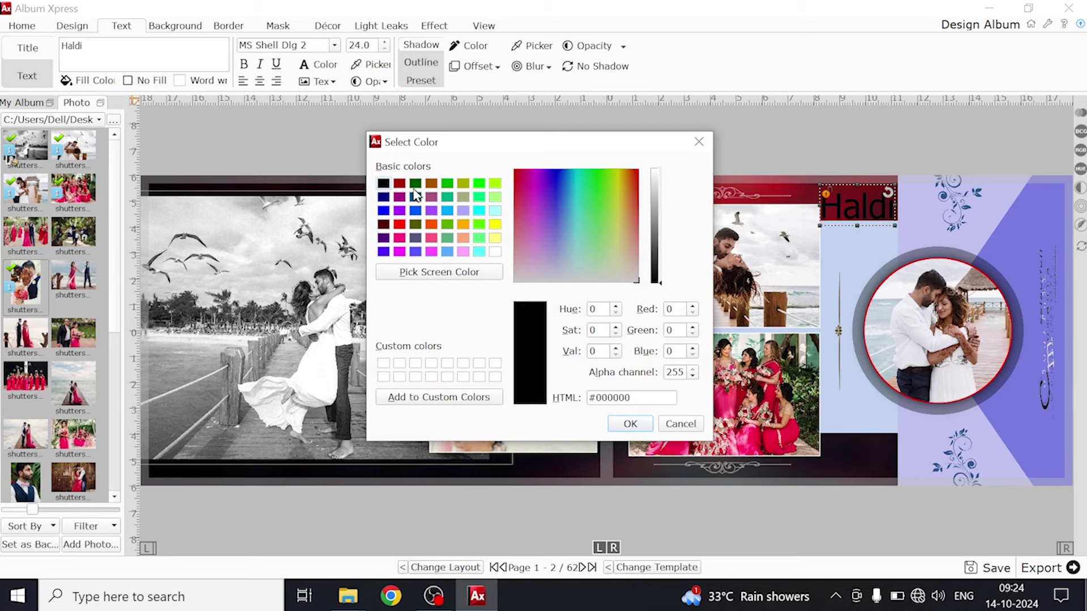
click(415, 197)
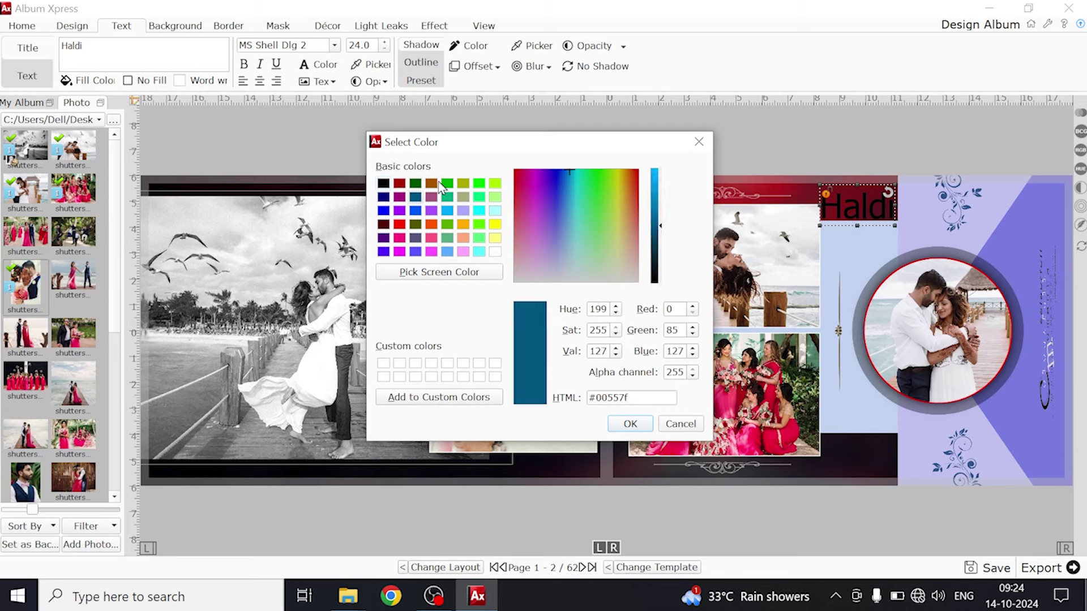
click(494, 225)
click(630, 426)
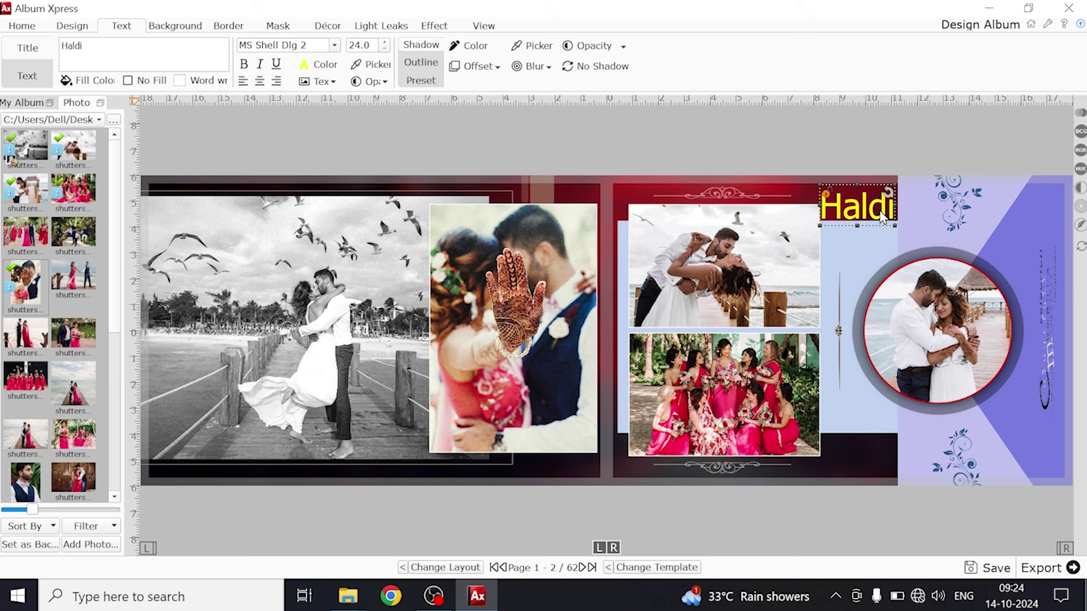
Change the font of the "Haldi" text to Segoe Script.
drag(308, 46, 183, 49)
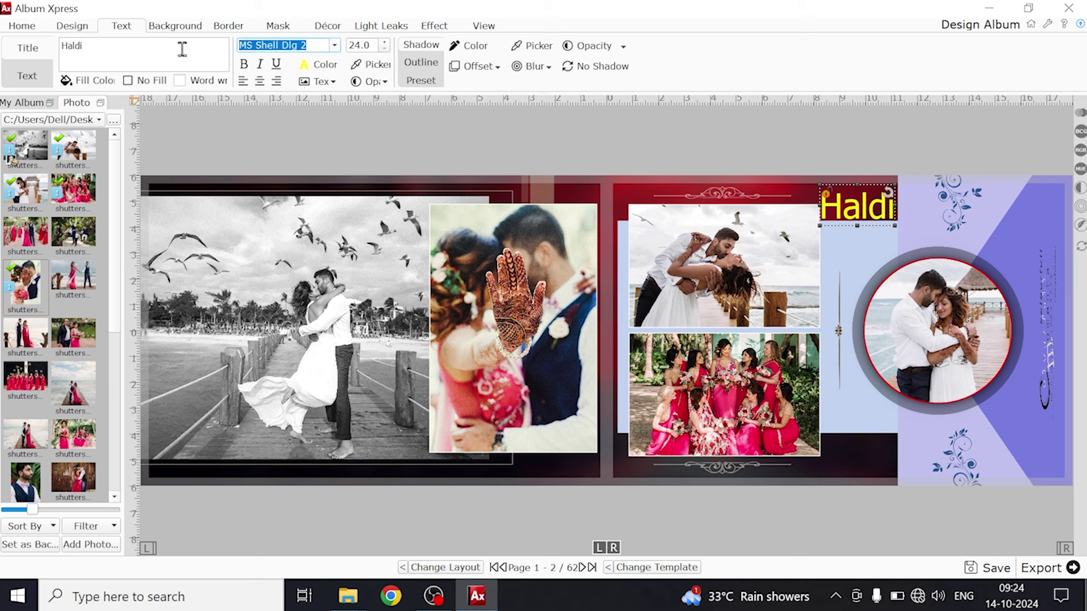
key(Down)
key(Down)
key(Down)
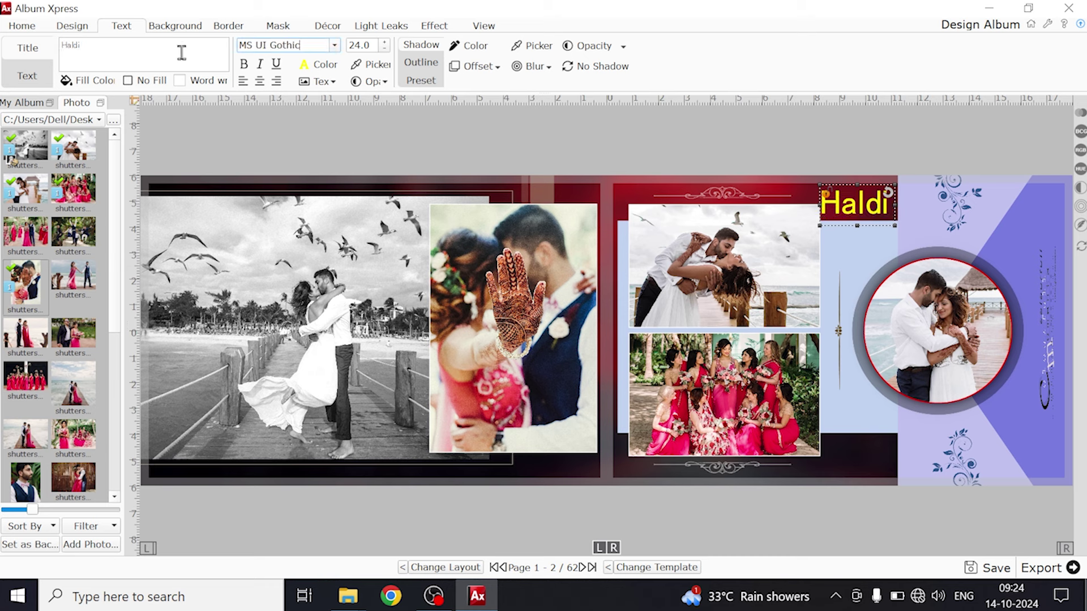
key(Down)
key(Down)
key(Down)
key(Down)
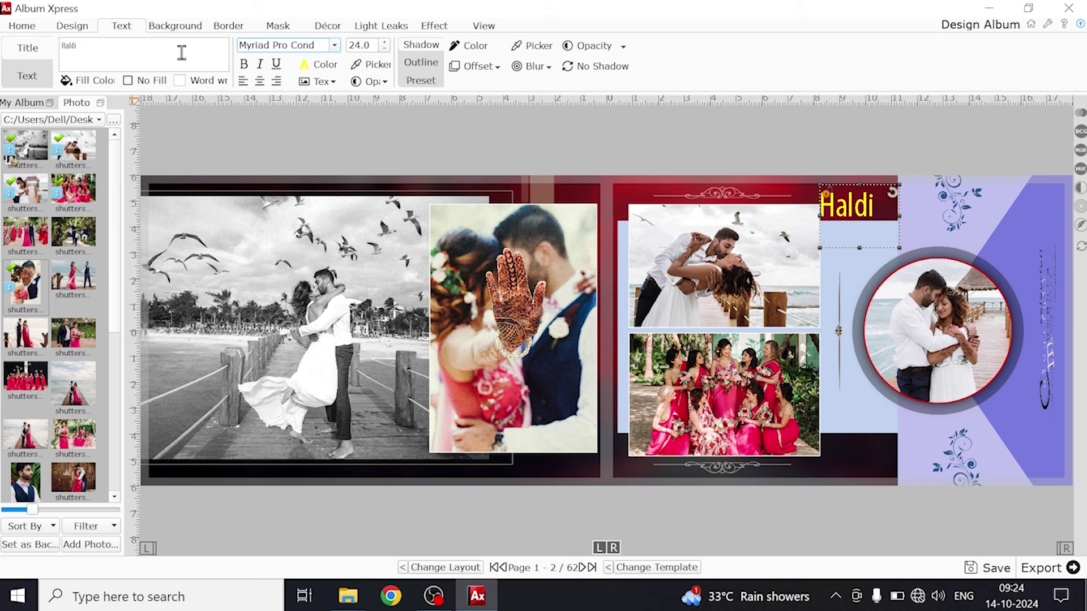
key(Down)
key(Down)
key(Down)
key(Down)
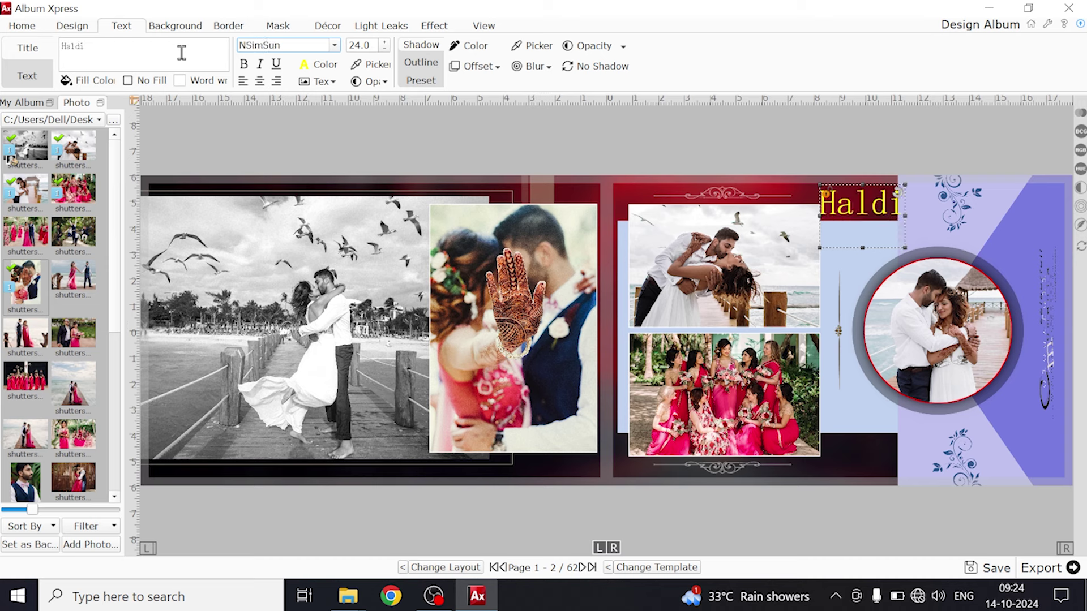
key(Down)
key(Down)
key(Down)
key(Down)
key(Down)
key(Down)
key(Down)
key(Down)
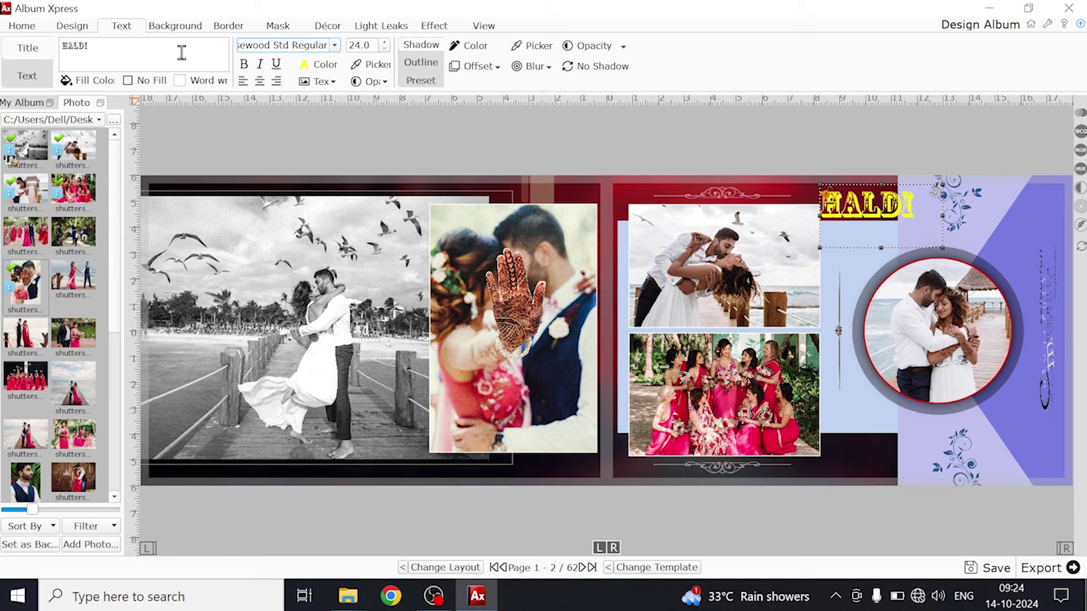
key(Down)
key(Down)
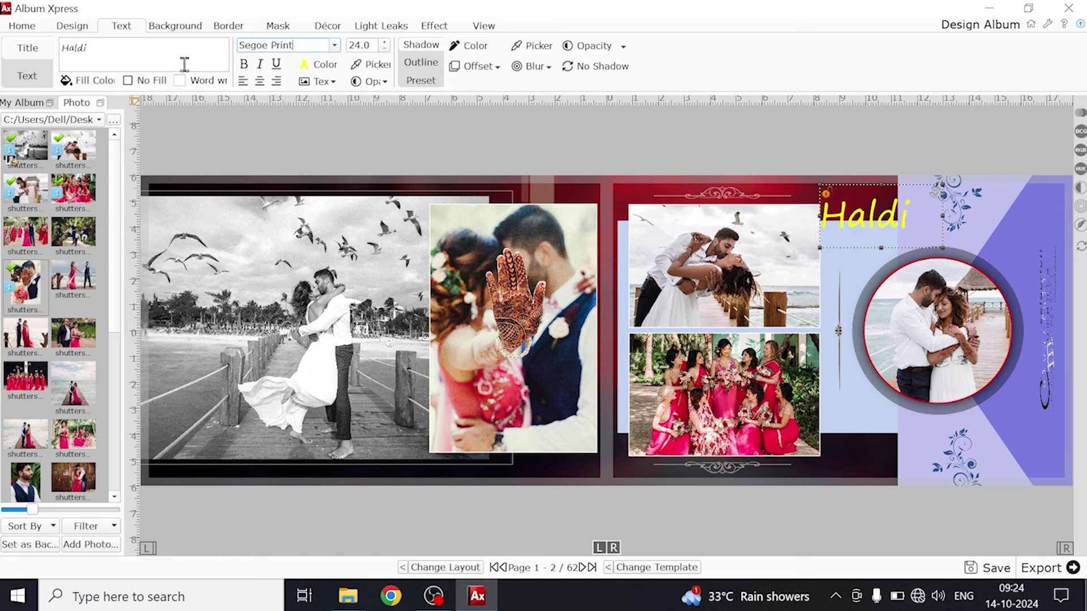
key(Down)
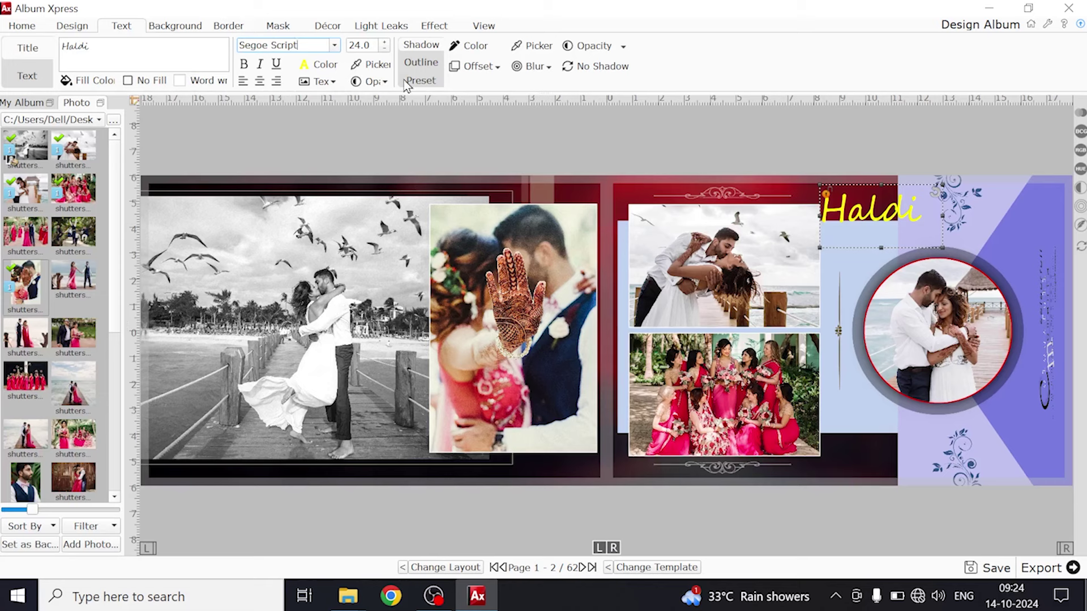
Apply the golden-yellow preset style to the "Haldi" text and shrink it to size 72, ending at the lavender panel's edge.
click(421, 80)
click(583, 52)
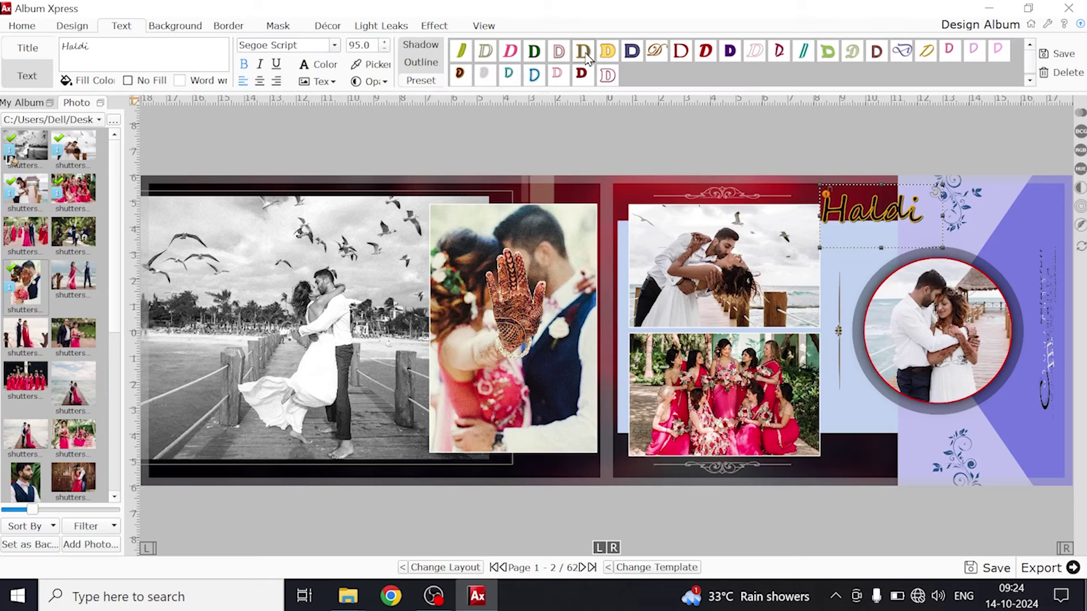
click(658, 59)
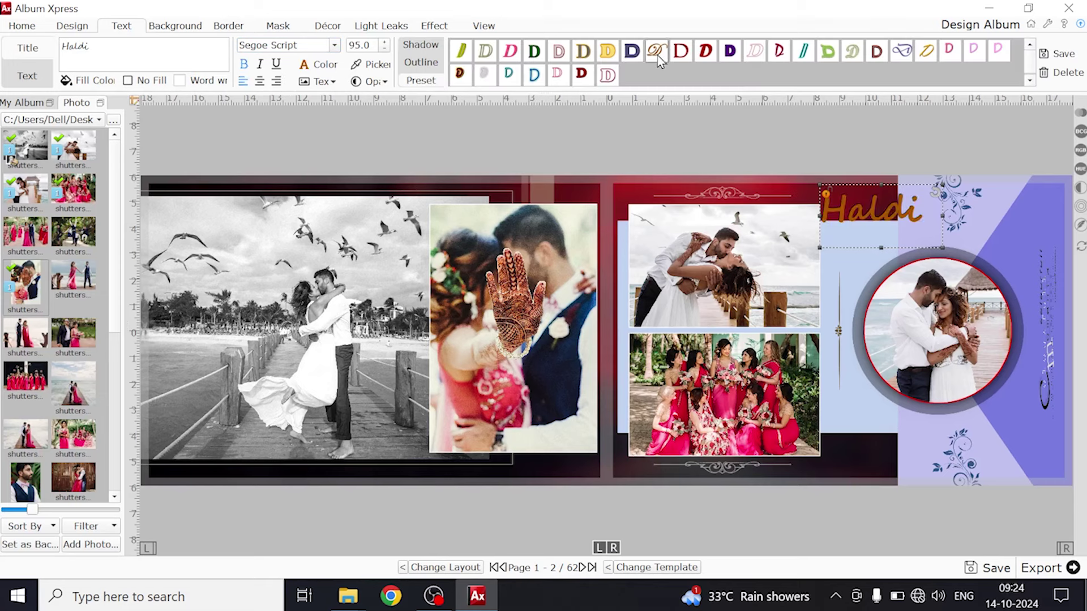
click(682, 54)
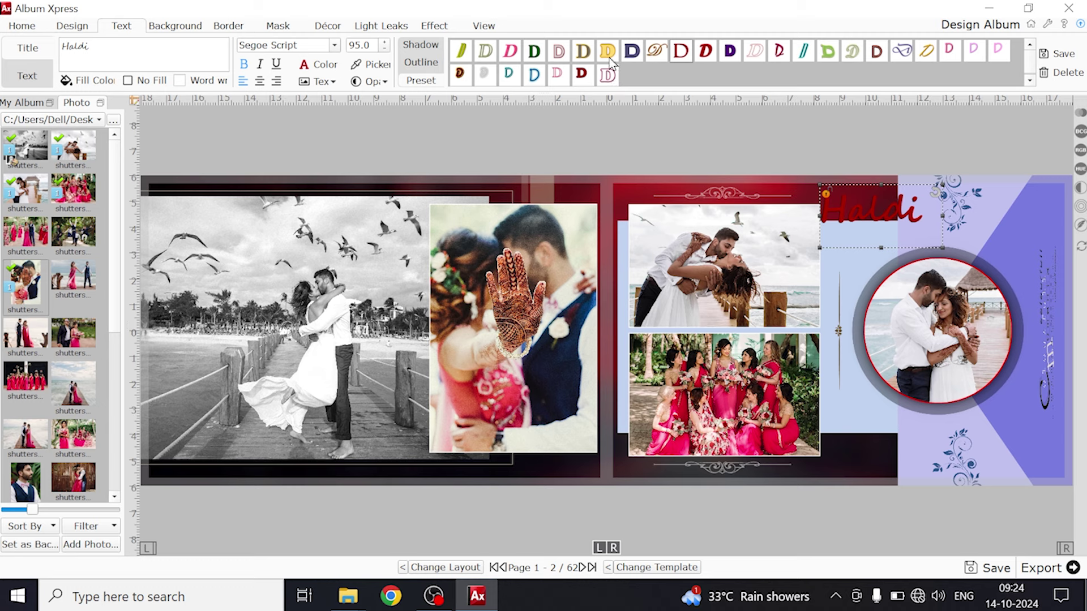
click(609, 56)
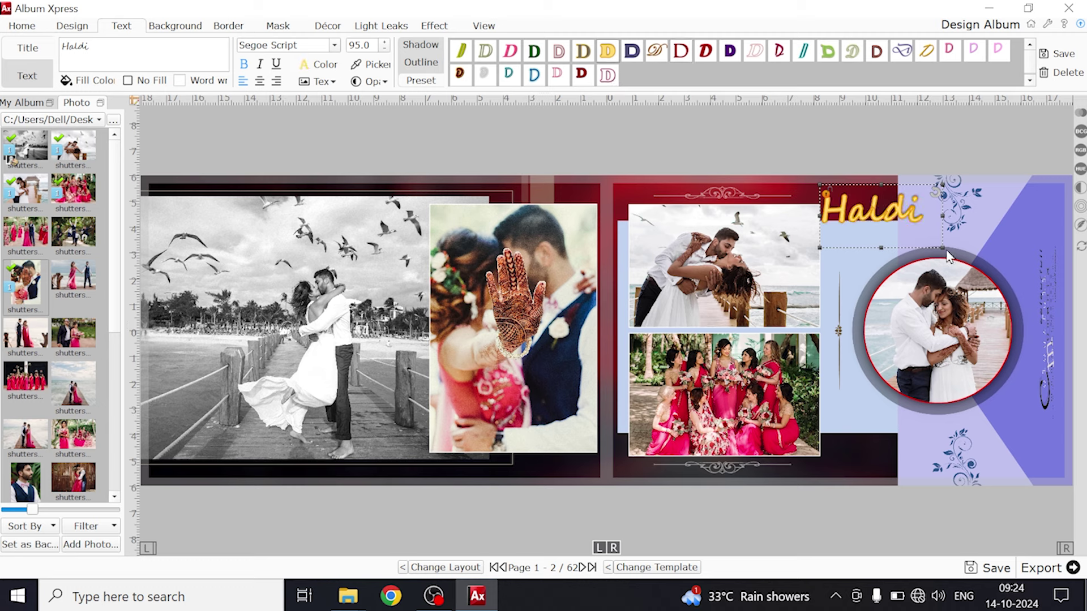
drag(942, 248, 897, 225)
click(829, 148)
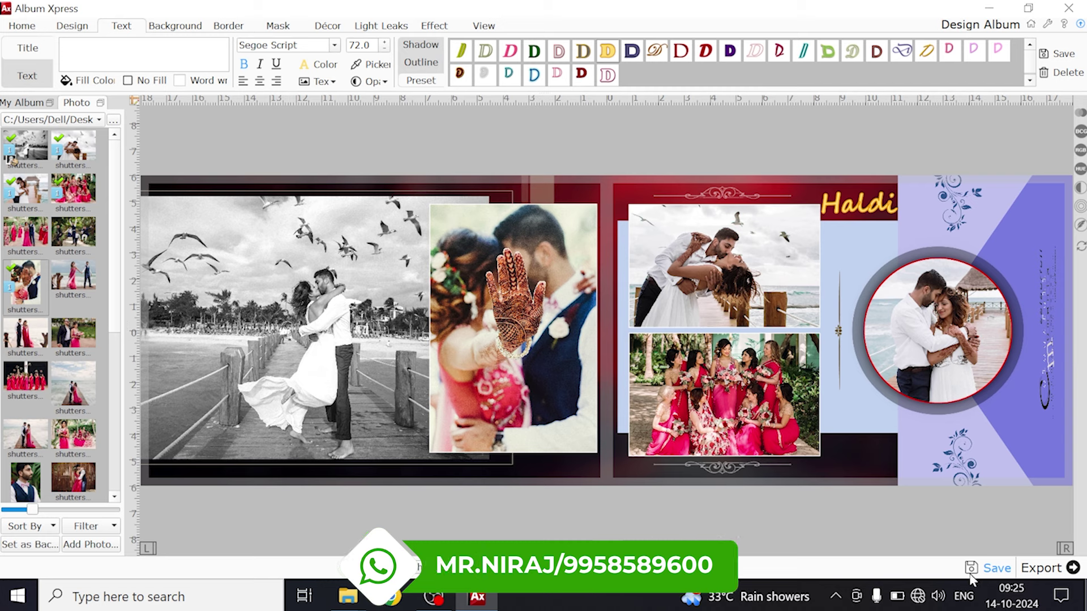
Save the album project as "abc" in the "save file" folder inside Desktop/Trail.
click(972, 573)
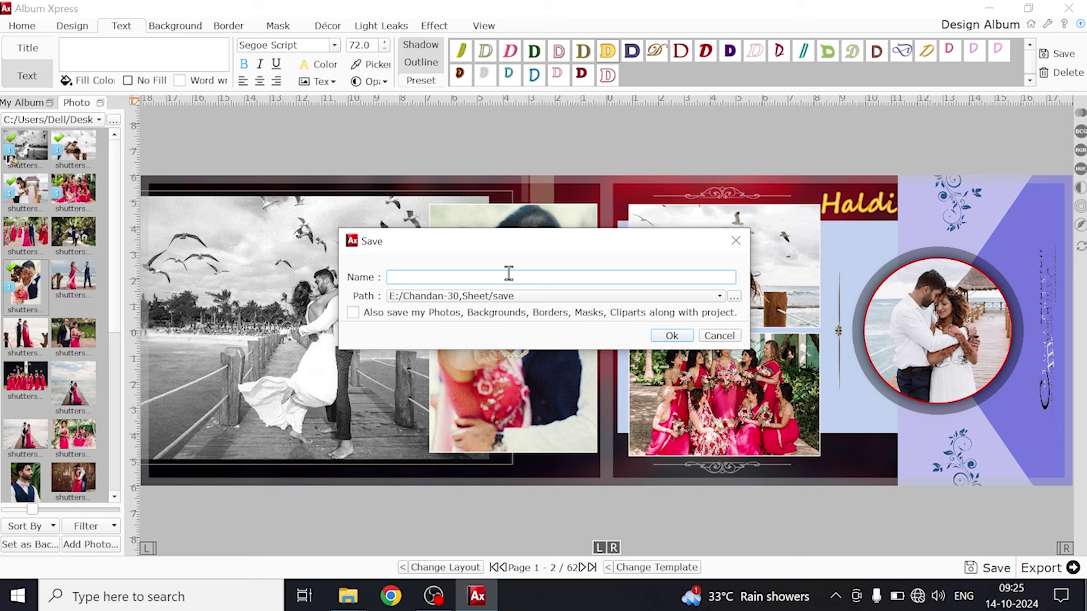
text(abc)
click(733, 297)
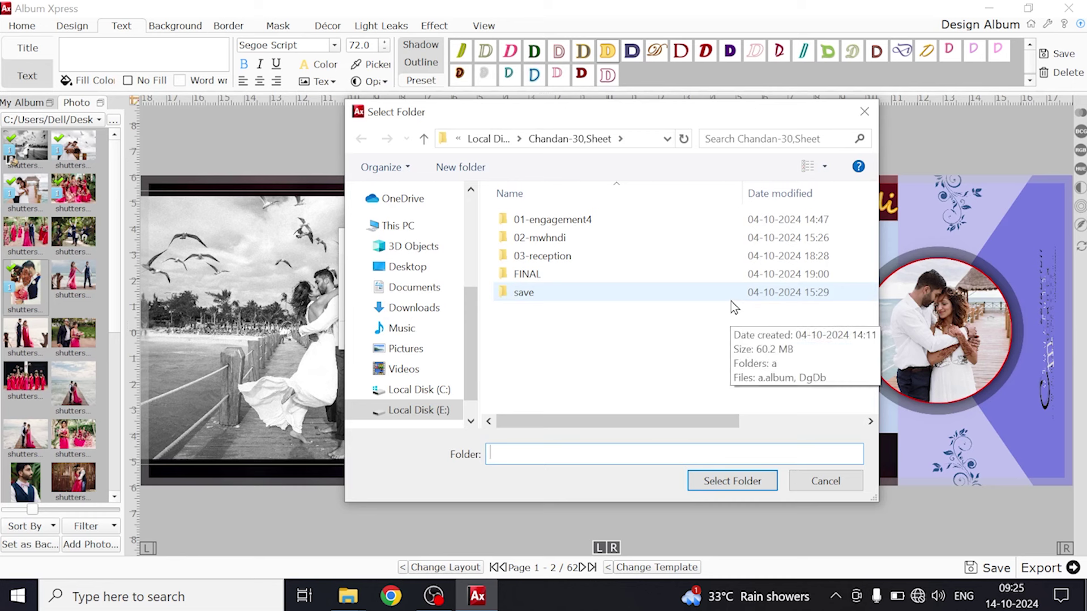
click(379, 270)
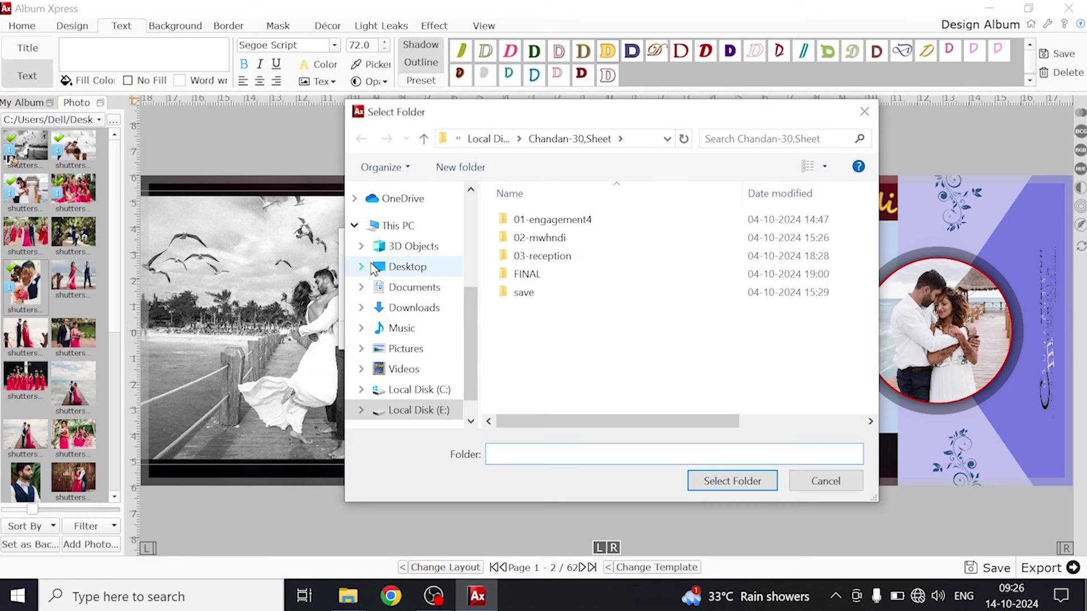
double_click(819, 262)
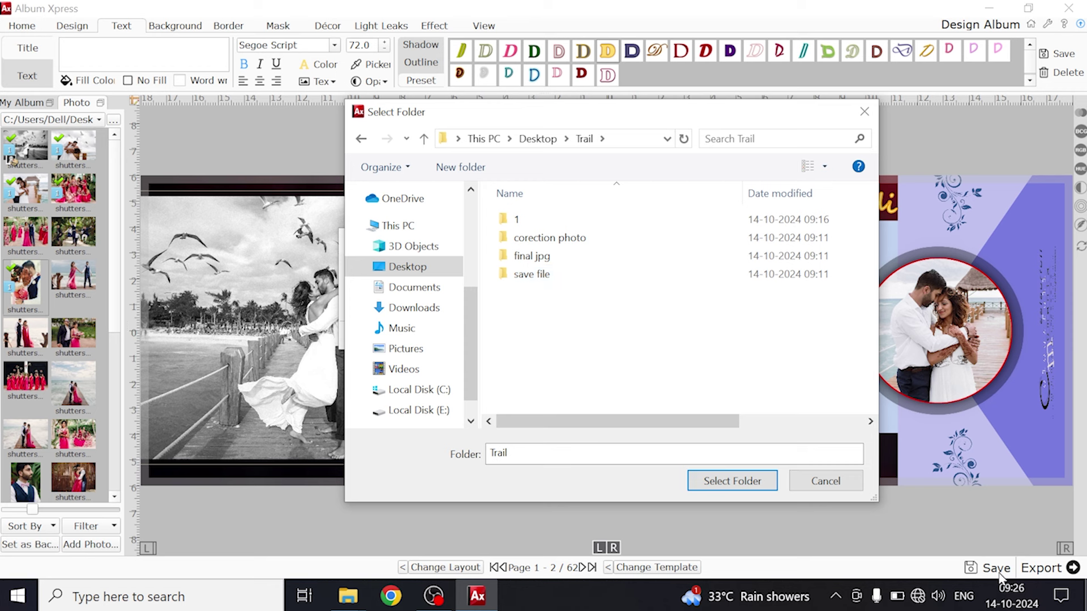
click(532, 275)
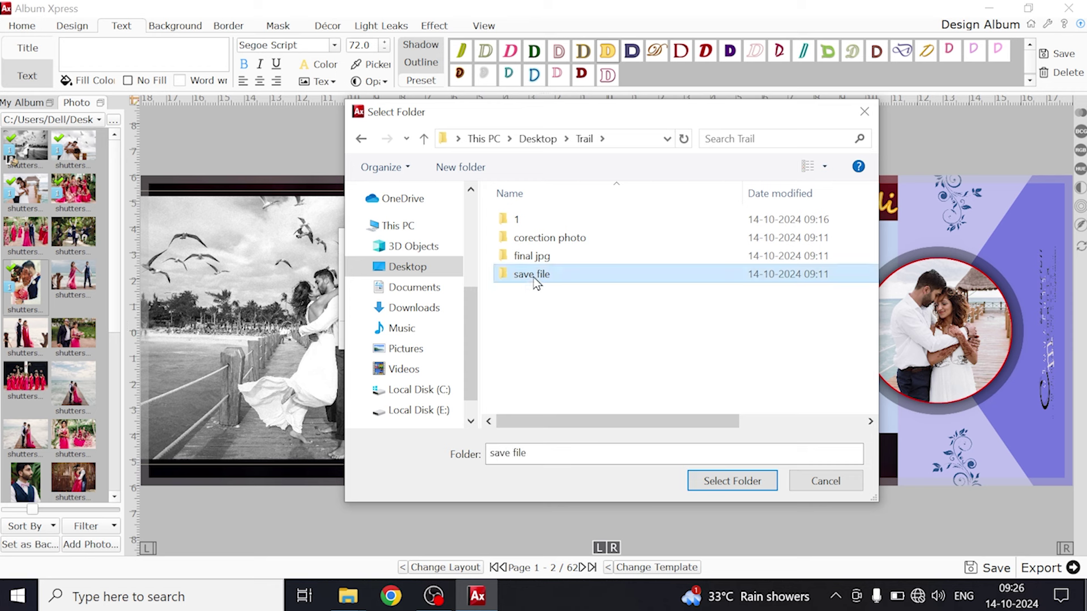
click(755, 485)
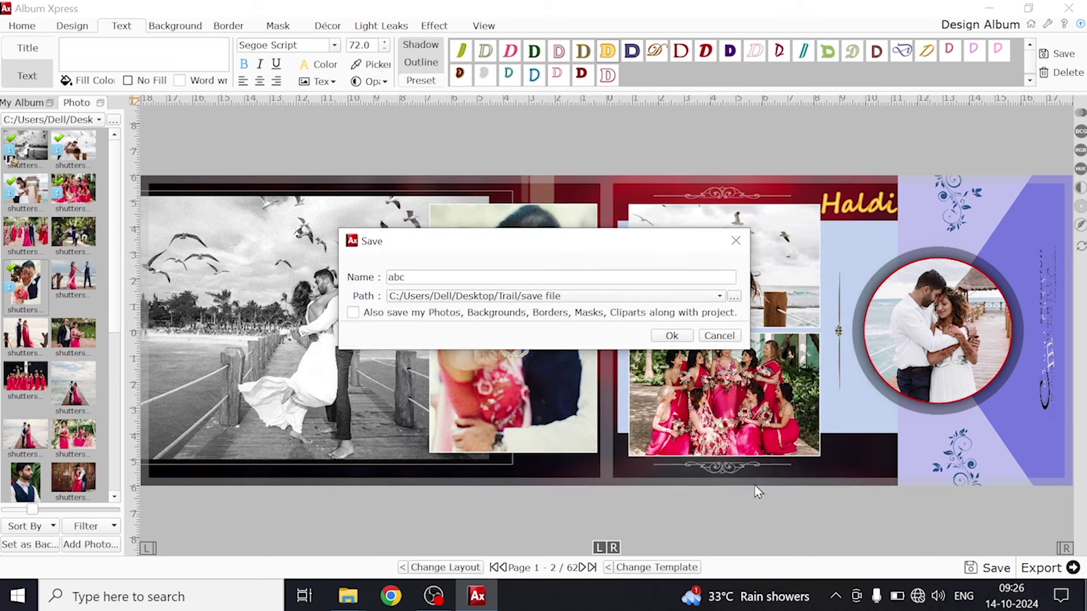
click(670, 337)
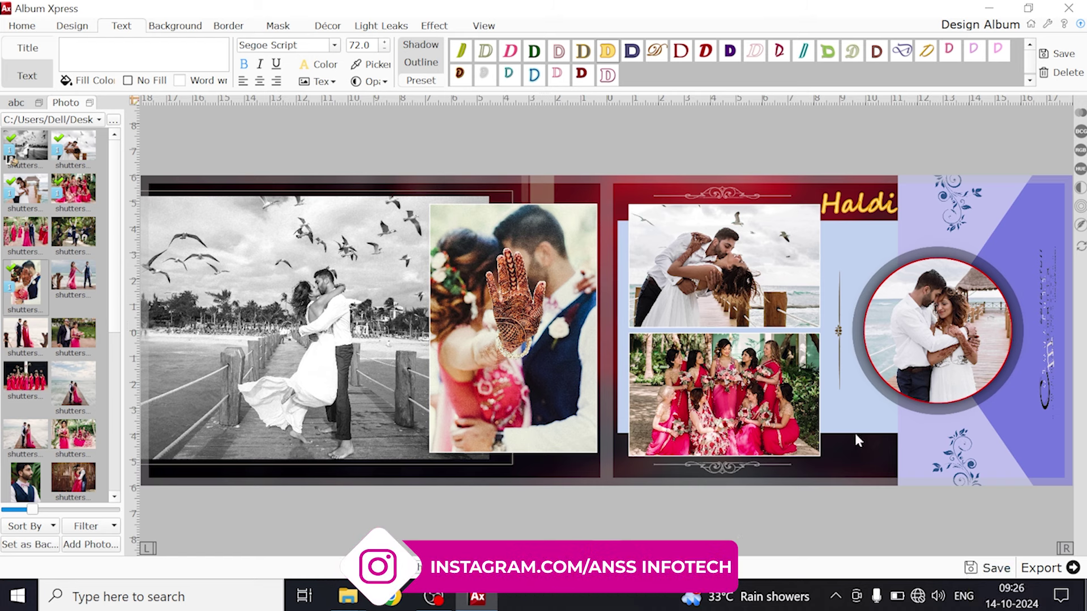
Open the page 3 - 4 spread and add six photos: beach walk, dip-kiss, pier embrace, groom portrait, garden couple and bouquet walk.
click(16, 103)
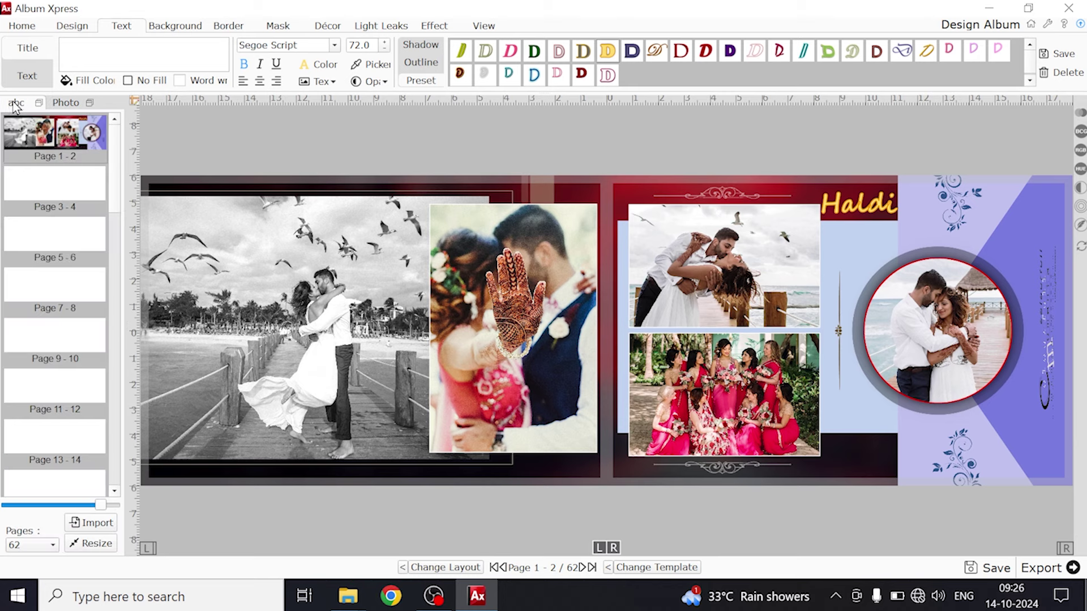
mouse_move(88, 164)
click(64, 193)
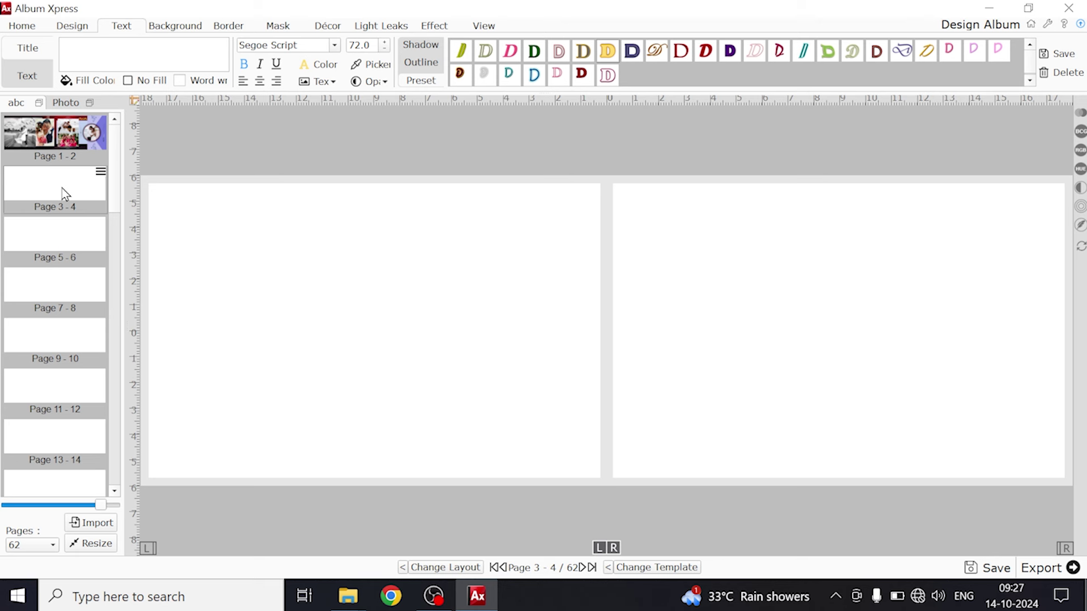
click(67, 103)
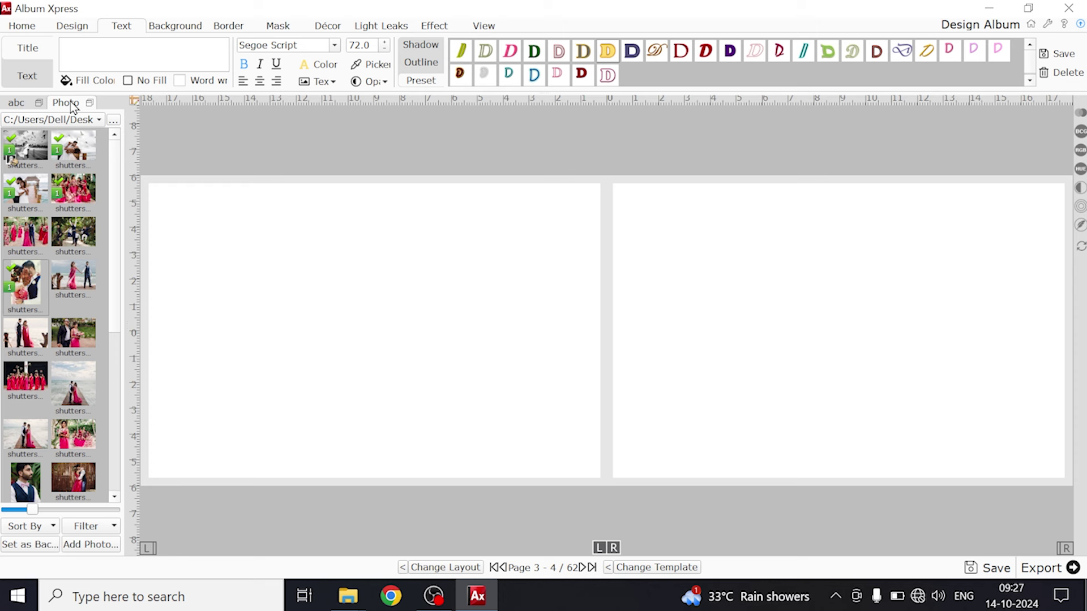
scroll(35, 314, down, 5)
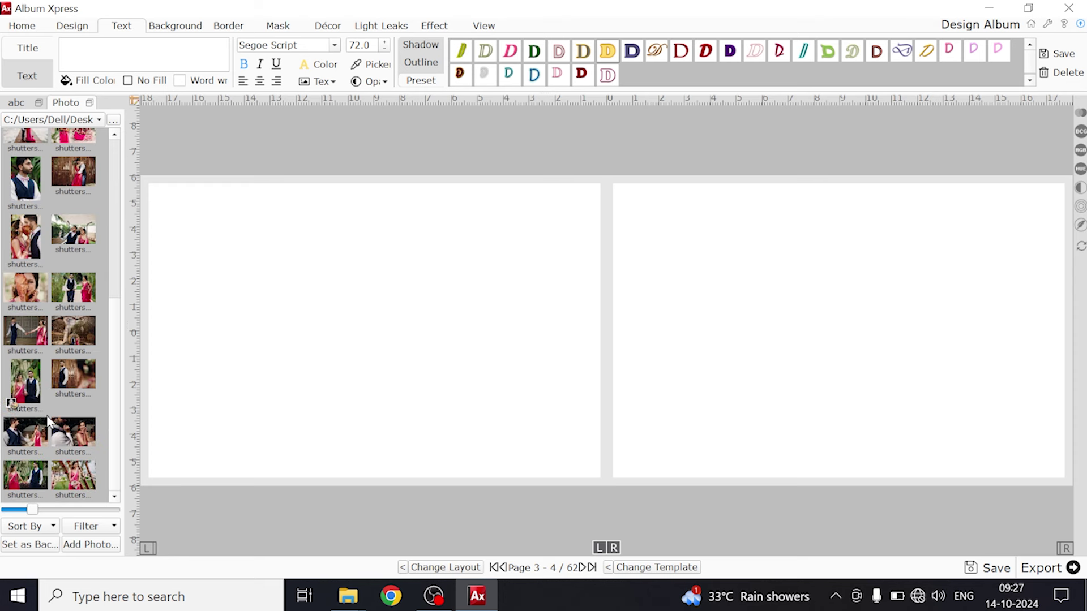
double_click(28, 382)
click(33, 177)
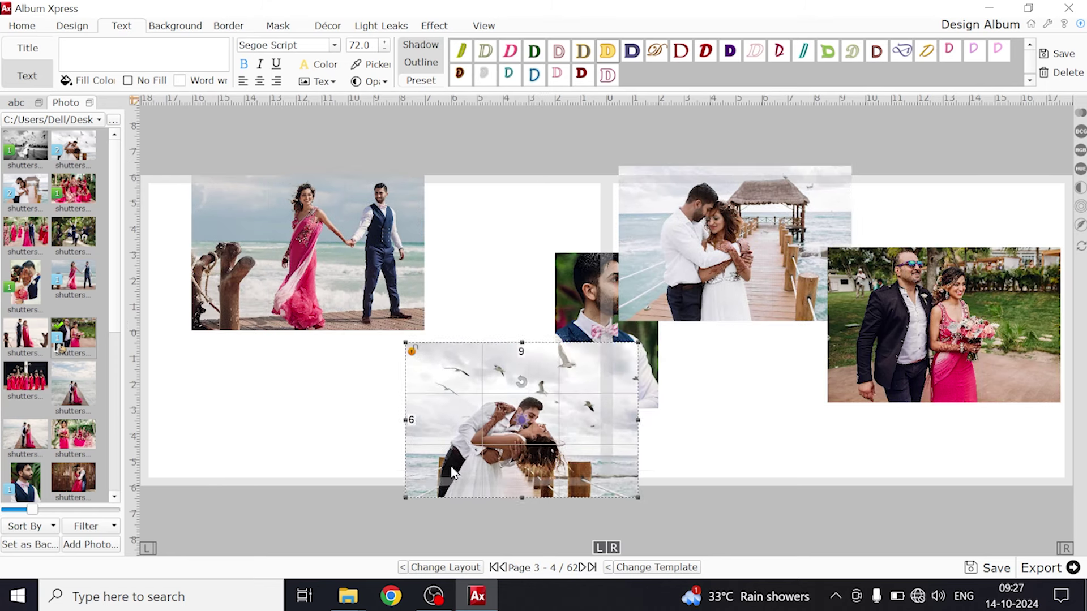
Spread out the overlapping photos on pages 3 - 4, placing the groom portrait beside the beach-walk photo and the dip-kiss below.
drag(495, 342, 490, 339)
drag(606, 340, 579, 395)
drag(680, 263, 714, 239)
drag(469, 310, 509, 256)
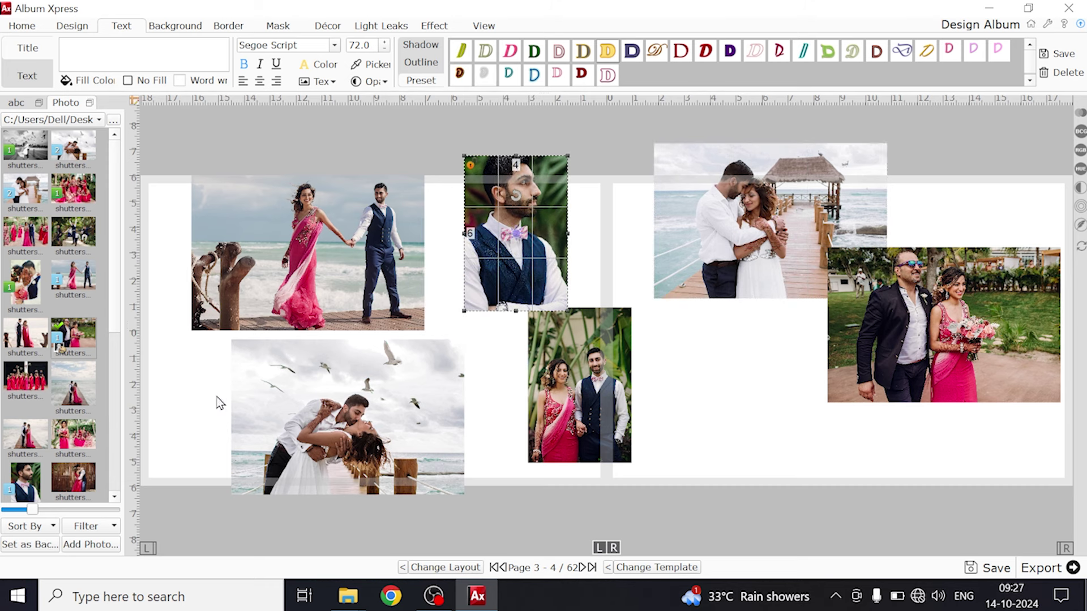
click(757, 386)
drag(554, 296, 485, 338)
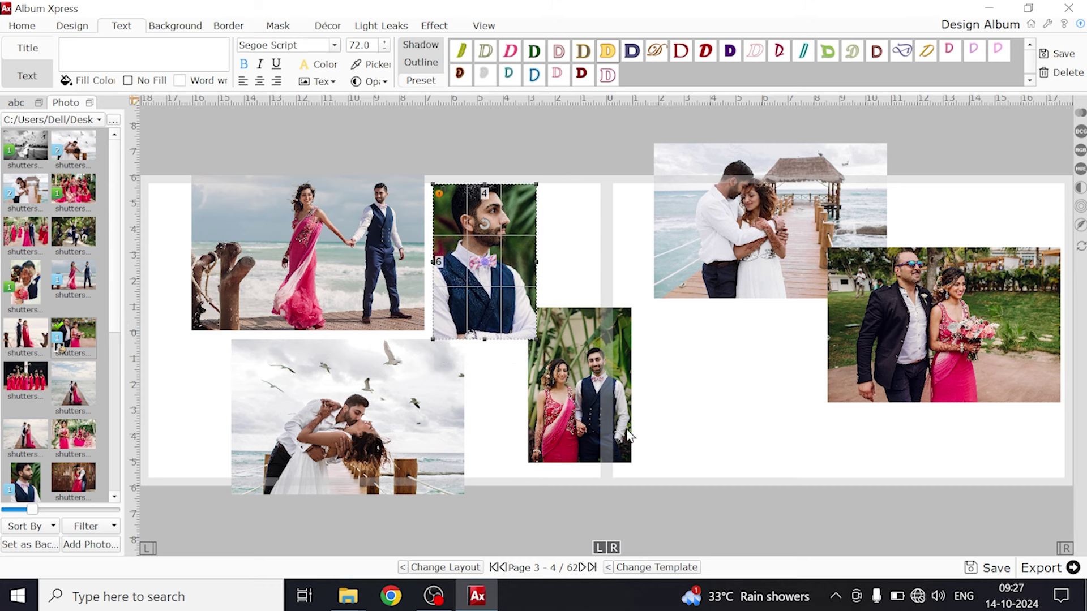
click(682, 447)
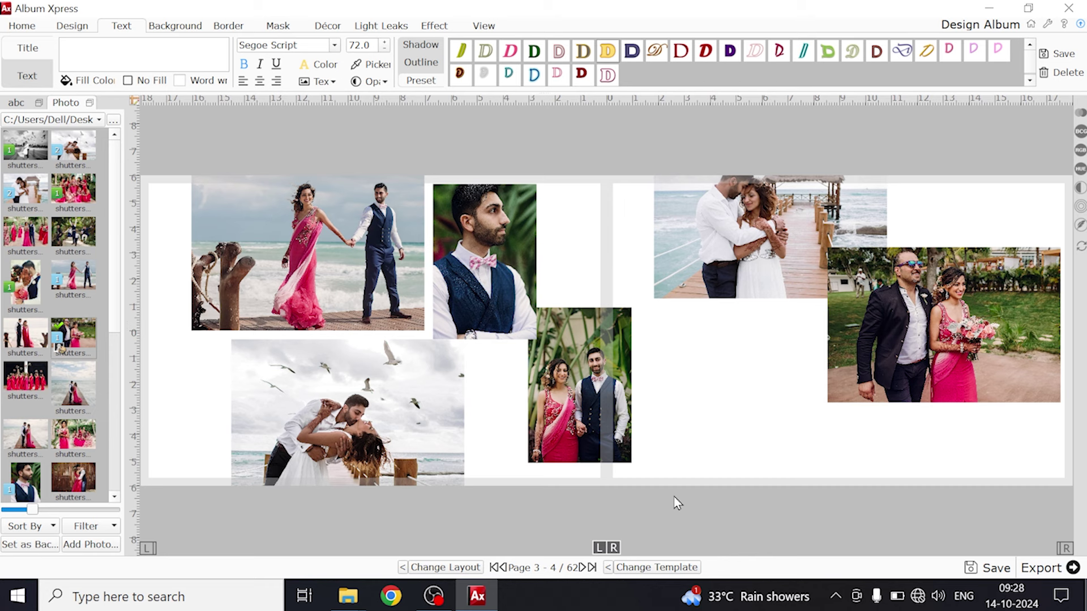
List the design templates in the Extra Panoramic category for 06 Photo.
click(76, 26)
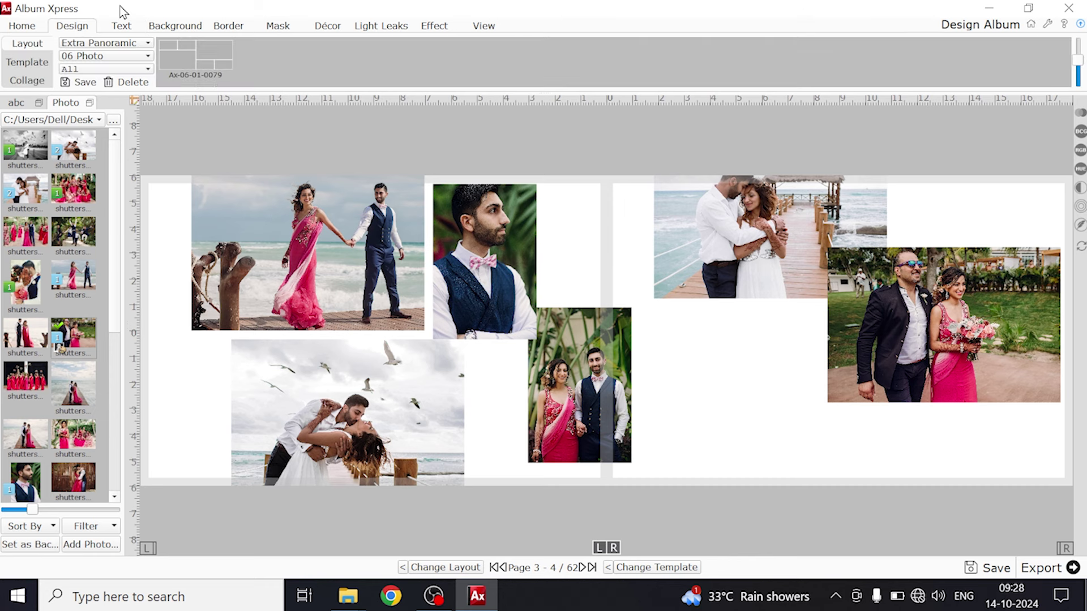
click(28, 63)
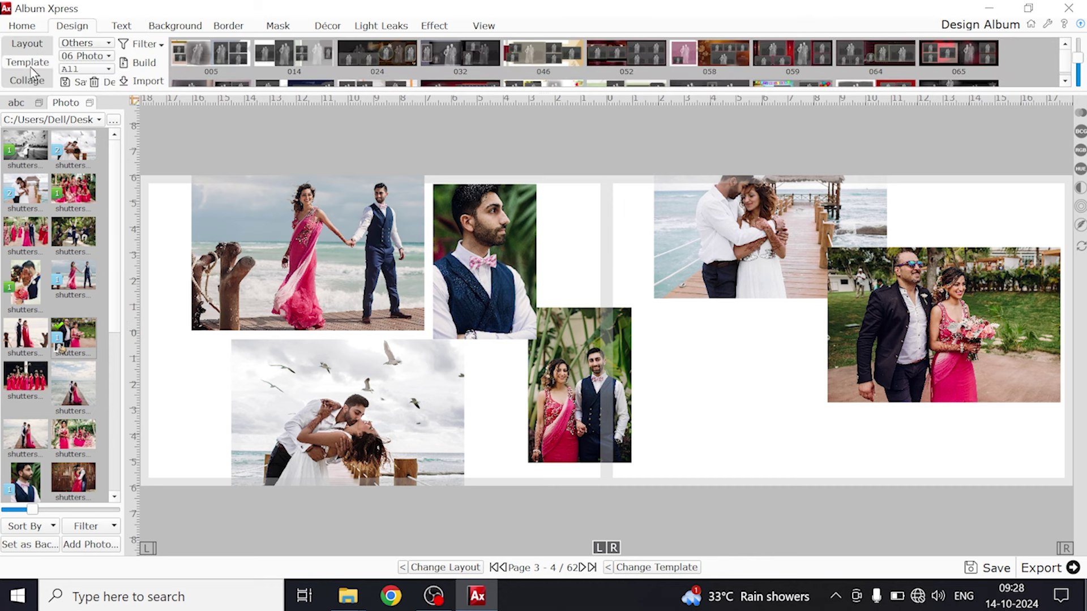
click(92, 44)
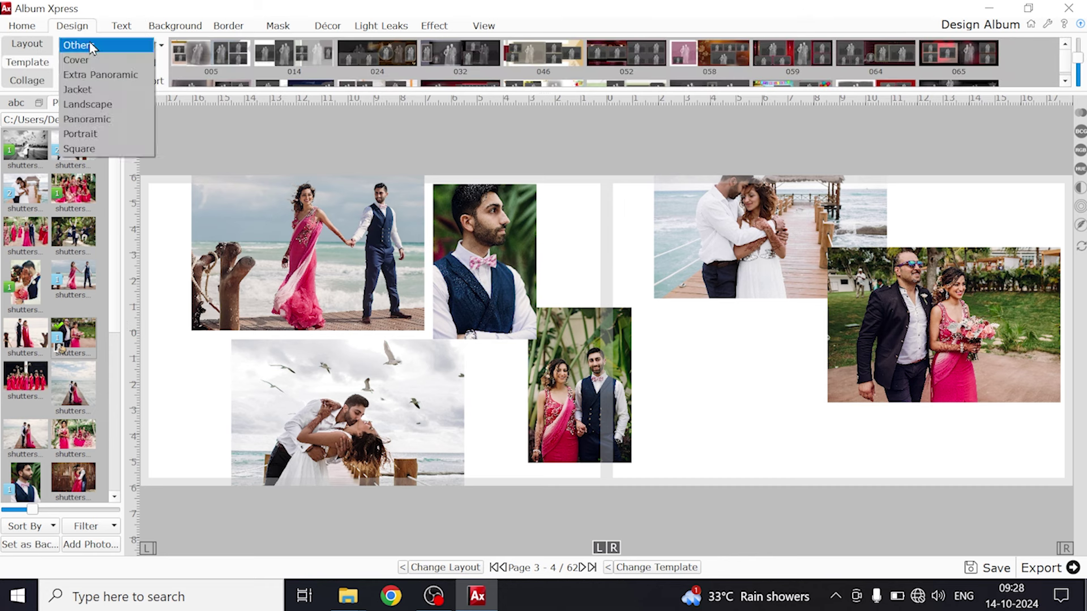
click(95, 82)
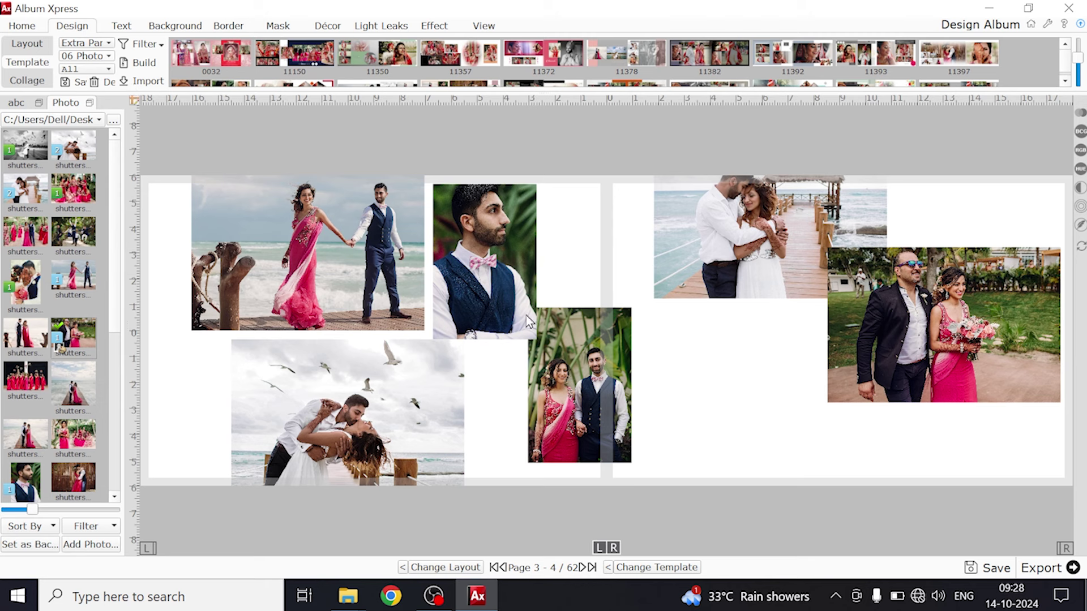
click(85, 56)
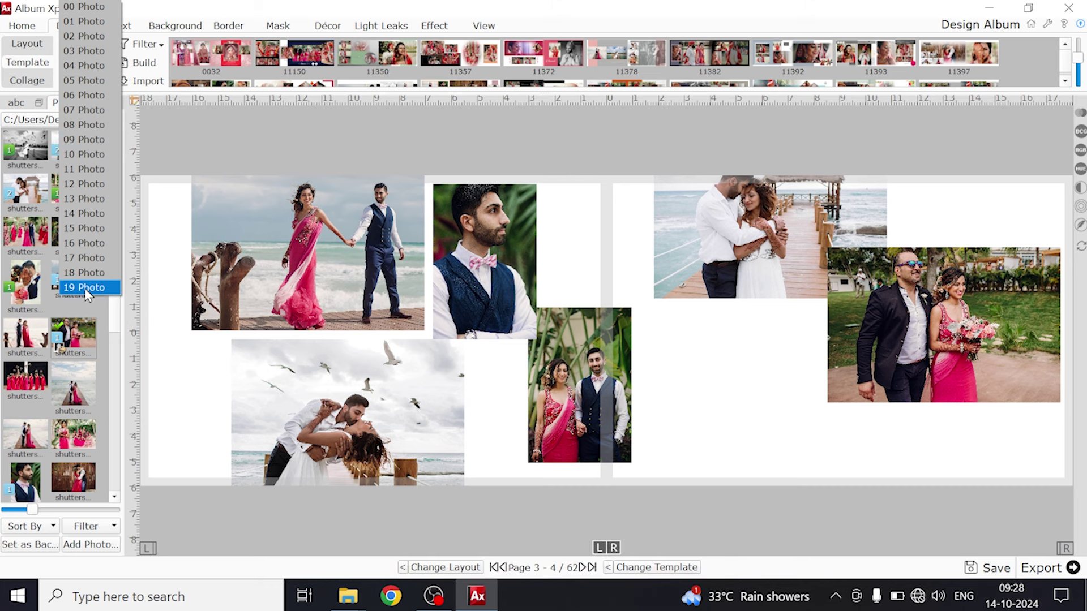
click(83, 94)
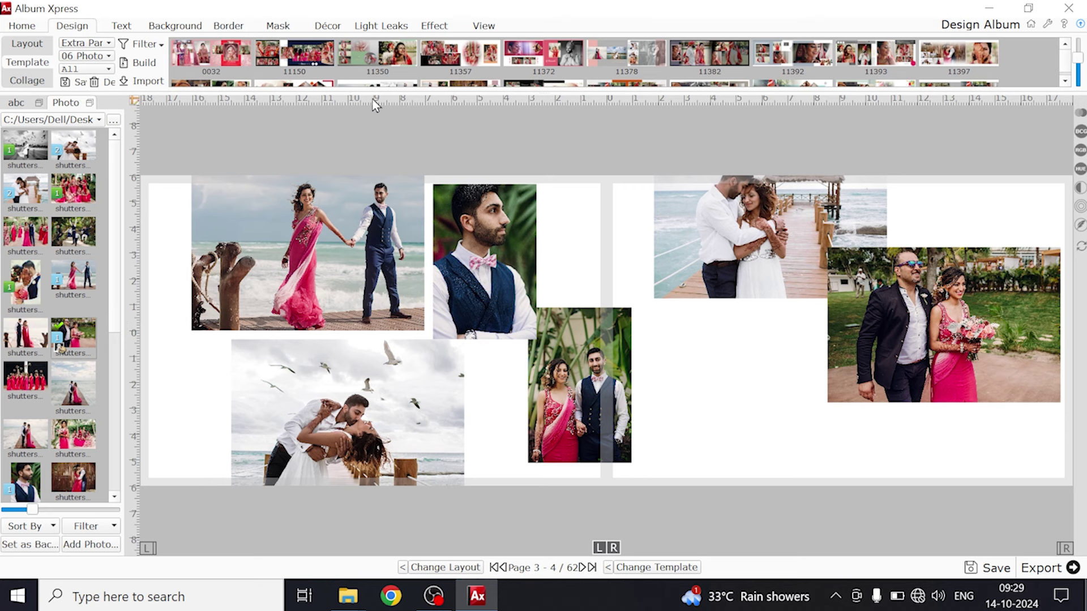
Expand the template gallery to browse more thumbnails, and reduce it to about two full rows.
drag(416, 90, 668, 292)
drag(1065, 67, 620, 237)
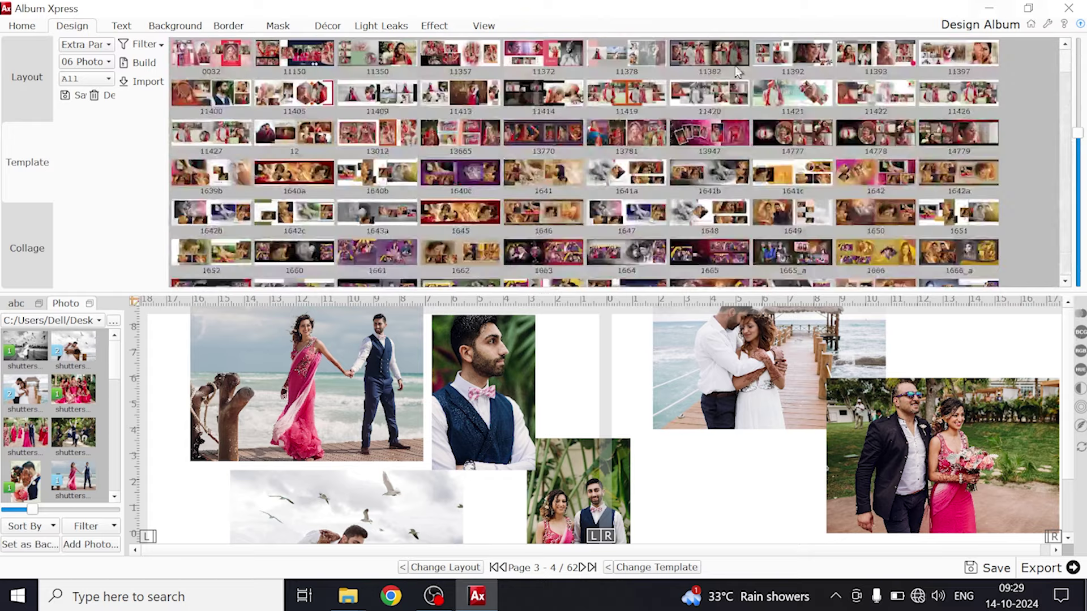
drag(618, 291, 620, 136)
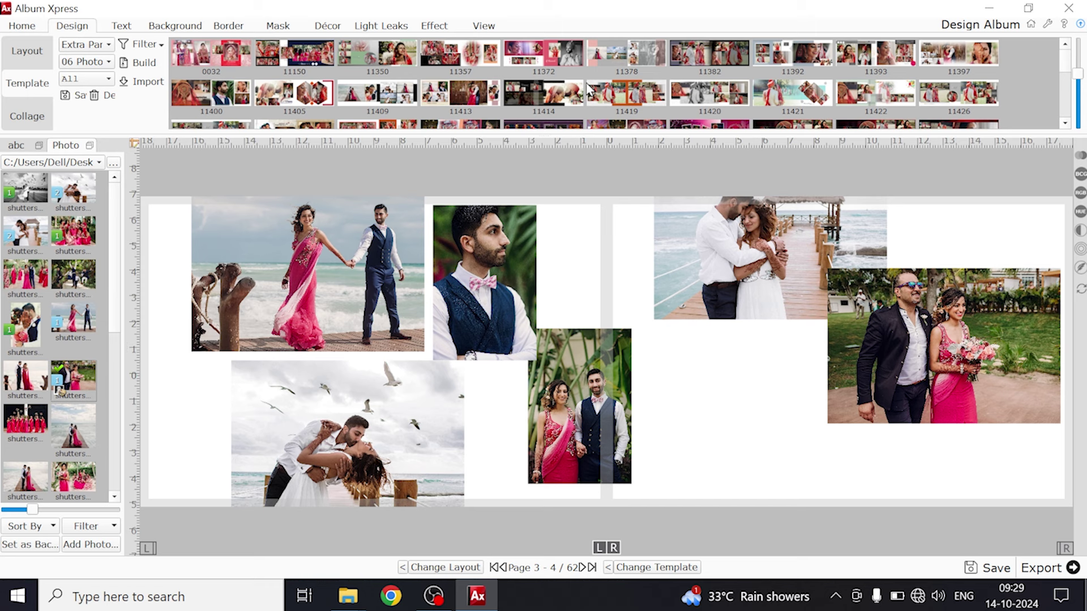
Filter the six-photo templates to the 4H X 2V Photo orientation and browse the list down to its last entries.
click(85, 79)
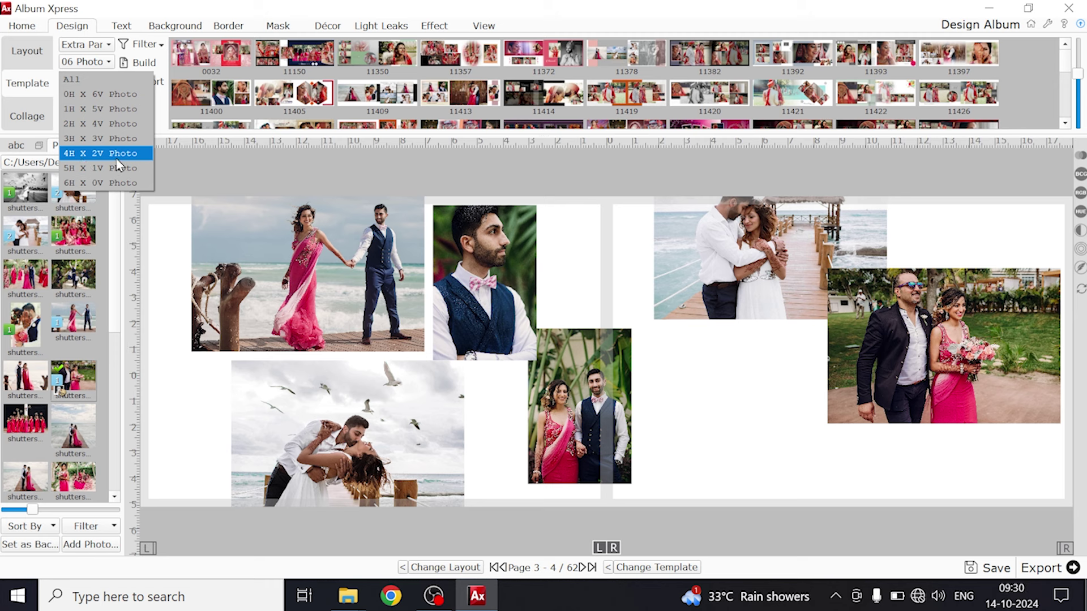
key(Escape)
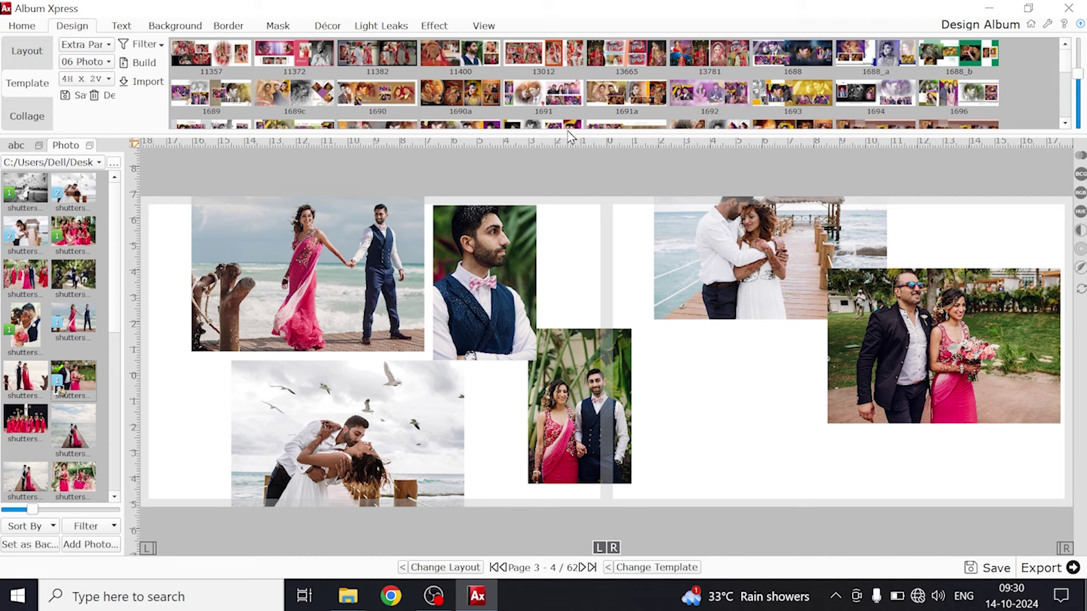
drag(580, 136, 584, 256)
drag(1067, 70, 1070, 170)
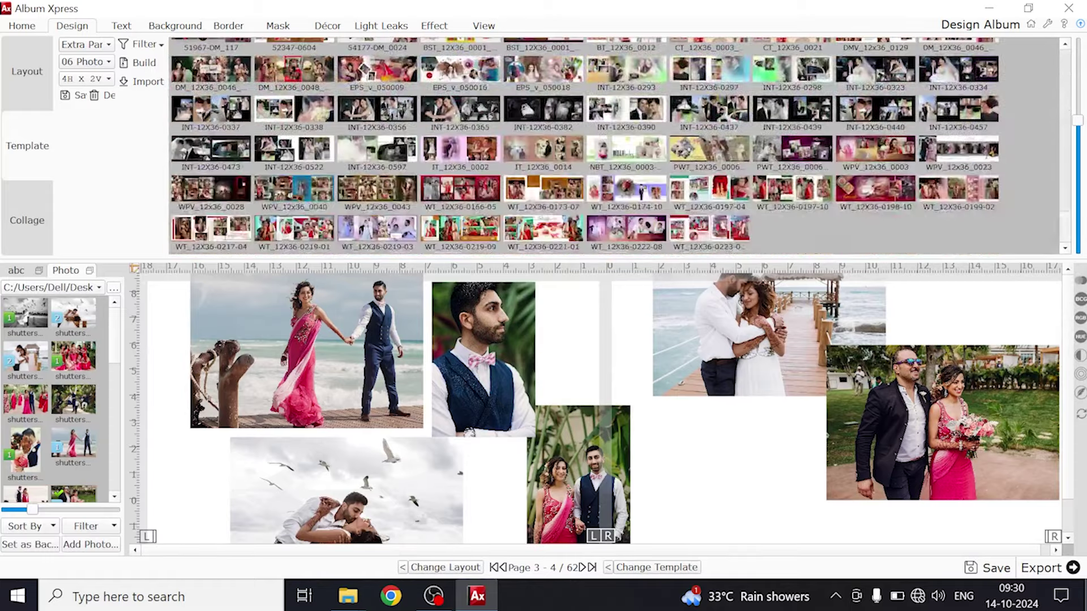
drag(459, 260, 469, 134)
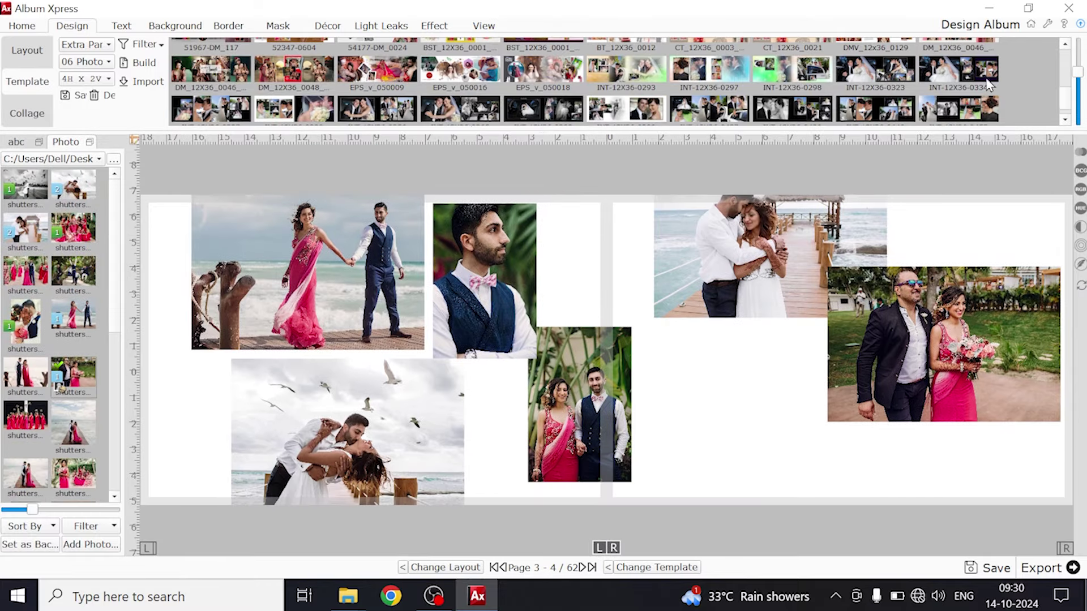
click(1065, 118)
Try the last template in the list and WT_12X36-0219-09 on pages 3 - 4, and apply template WT_12X36-0219-01.
click(711, 100)
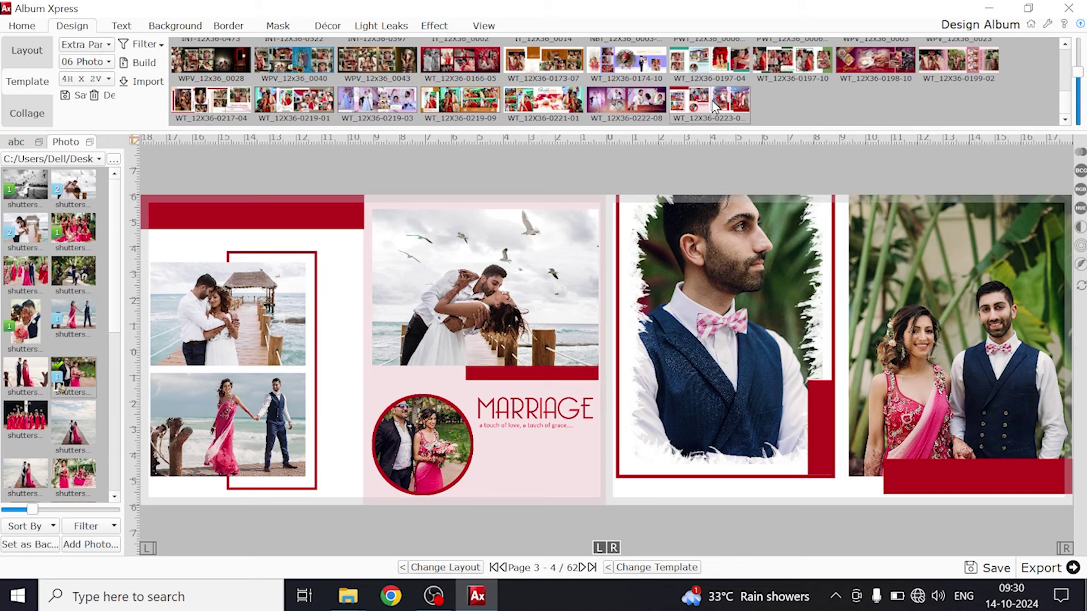
click(446, 107)
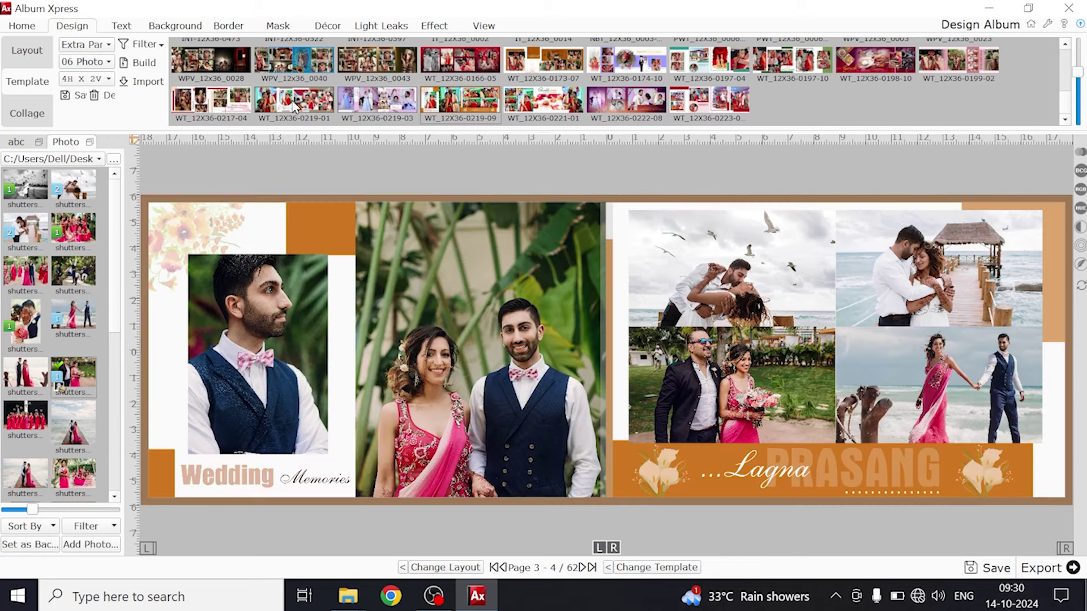
click(274, 86)
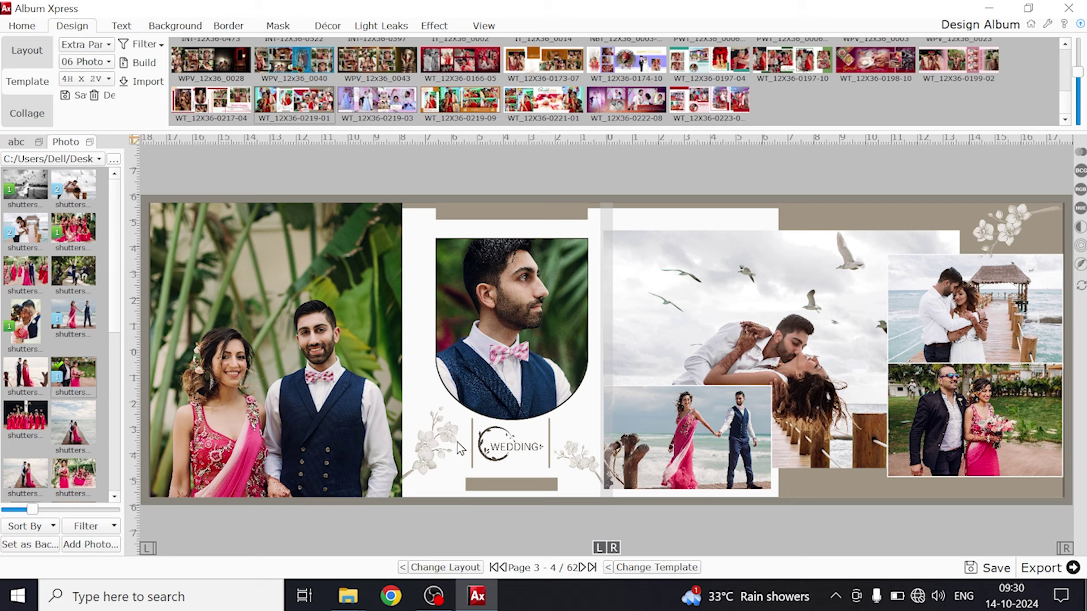
Shift the garden couple photo up within its frame and extend the groom portrait's frame upward to meet the taupe bar.
click(276, 370)
drag(274, 352, 266, 206)
click(521, 311)
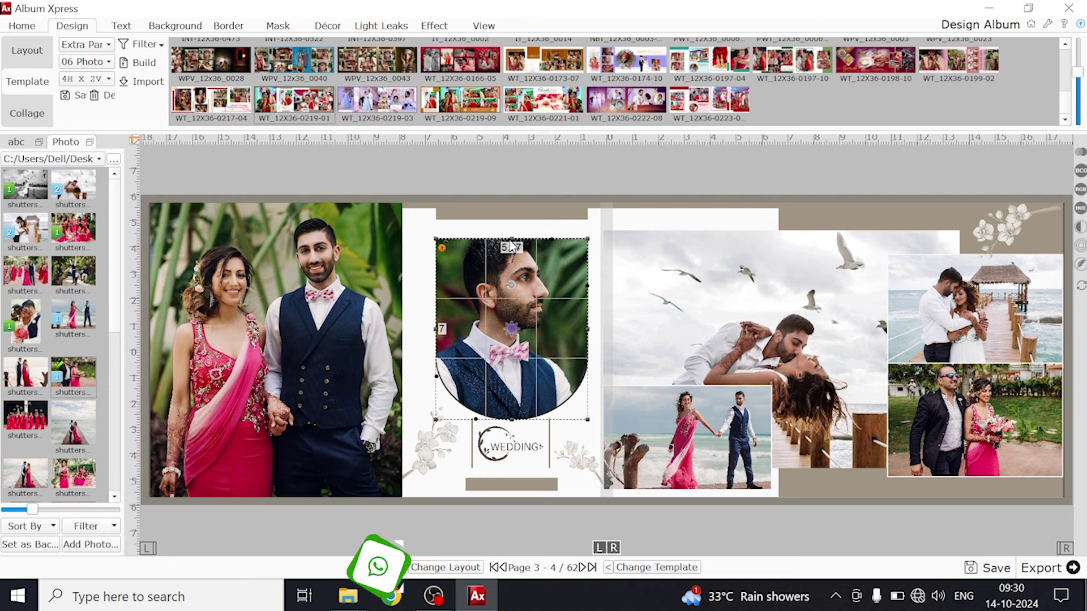
drag(511, 245, 511, 217)
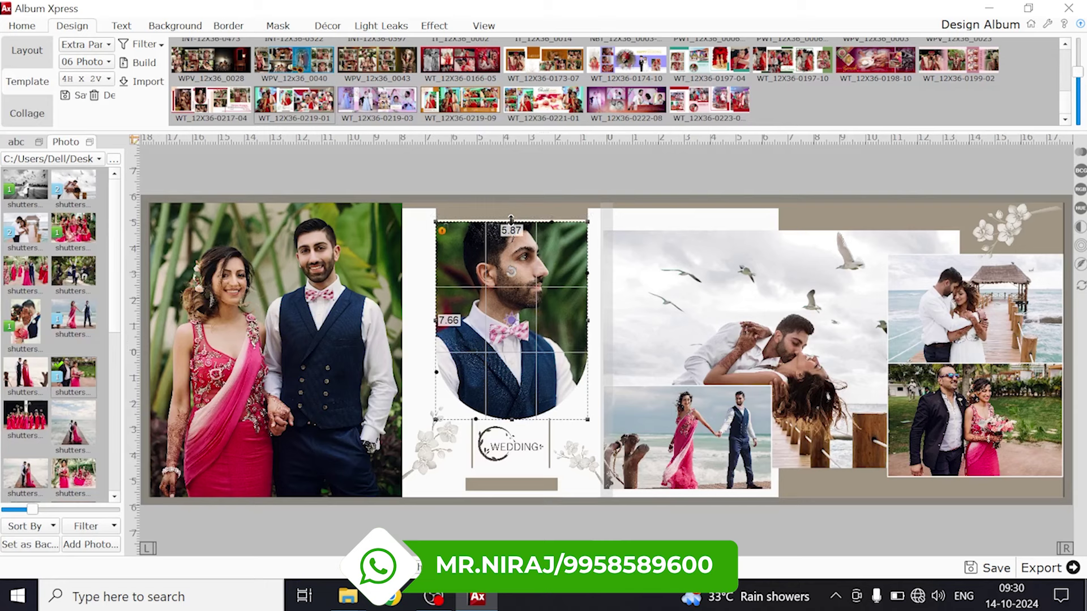
Shift the dip-kiss photo up and to the left within its frame so the couple clears the beach-walk photo.
click(848, 347)
drag(772, 357, 779, 299)
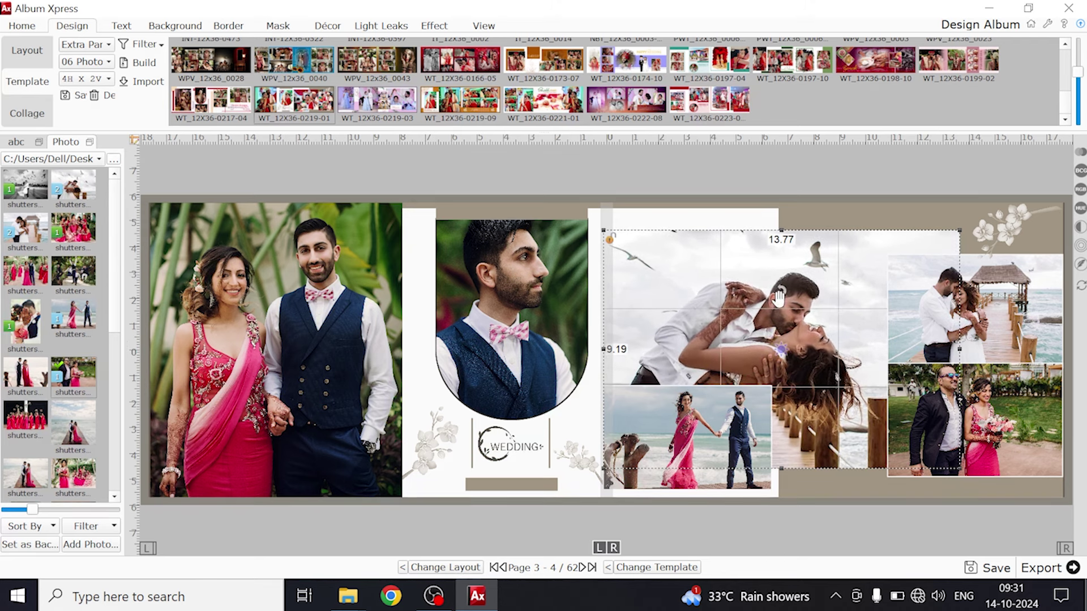
click(810, 192)
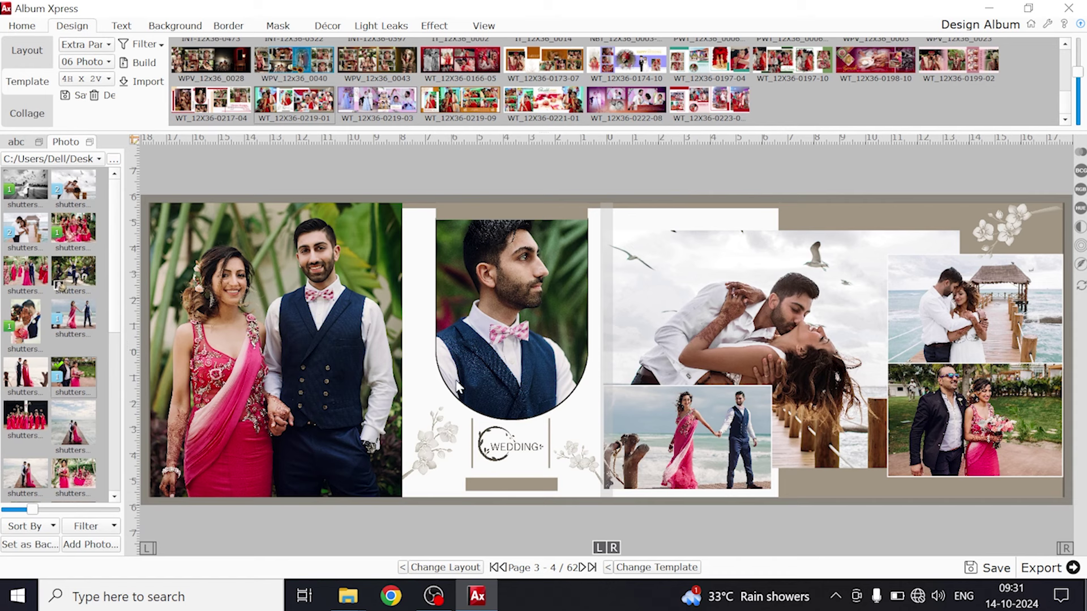
click(871, 341)
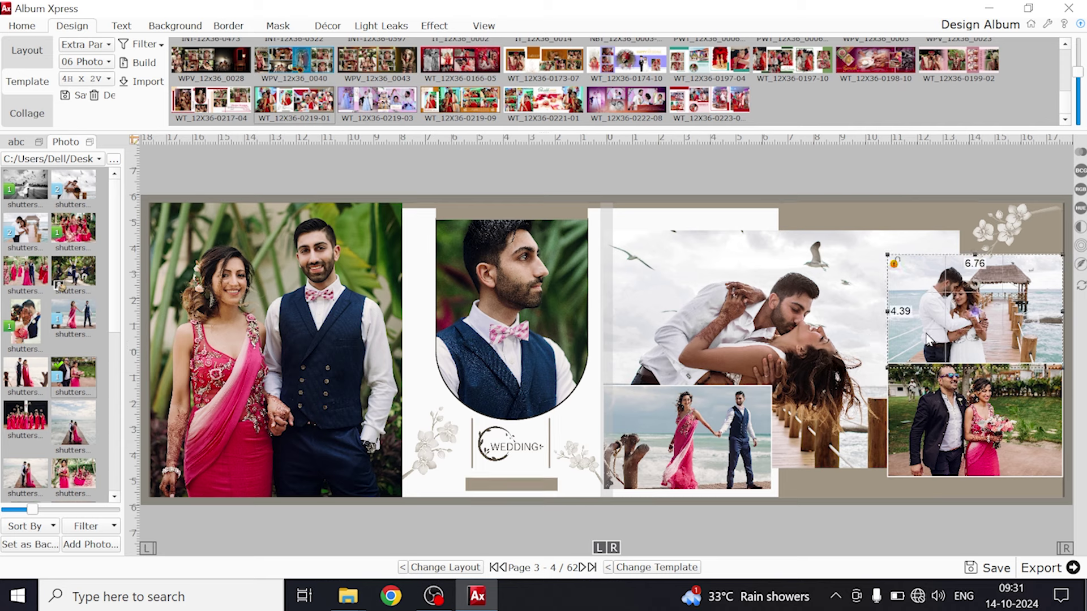
click(892, 340)
click(900, 342)
click(893, 388)
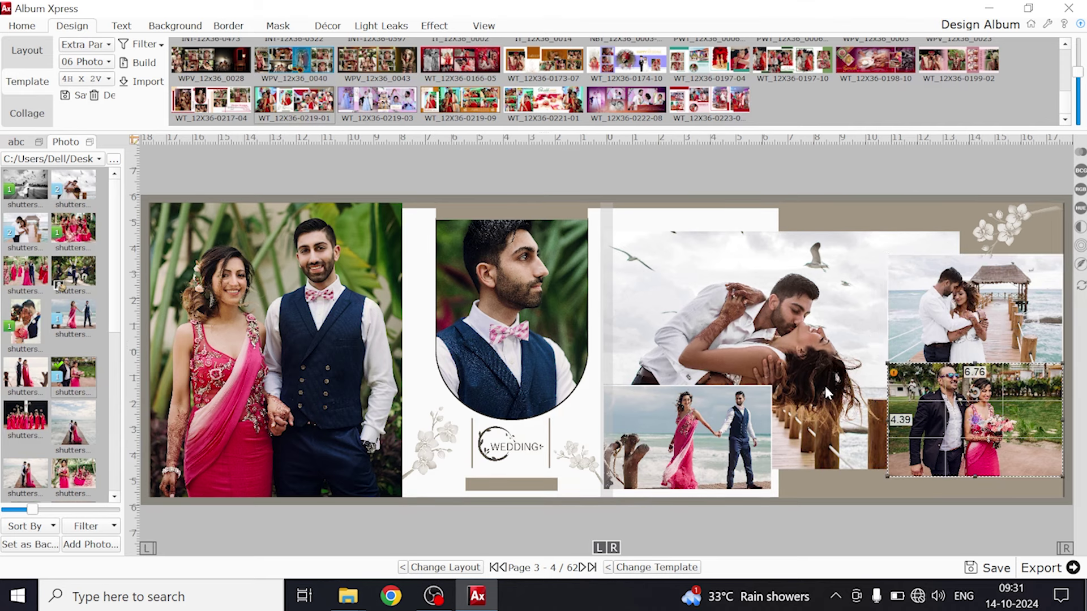
click(910, 439)
Flip the whole page 3 - 4 design horizontally.
right_click(658, 535)
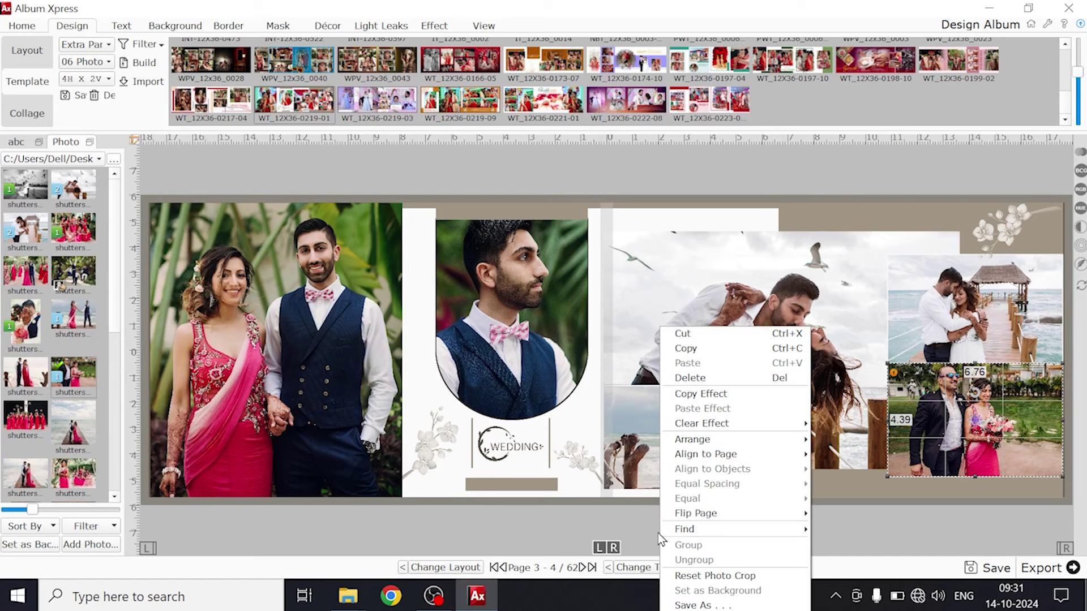
mouse_move(741, 517)
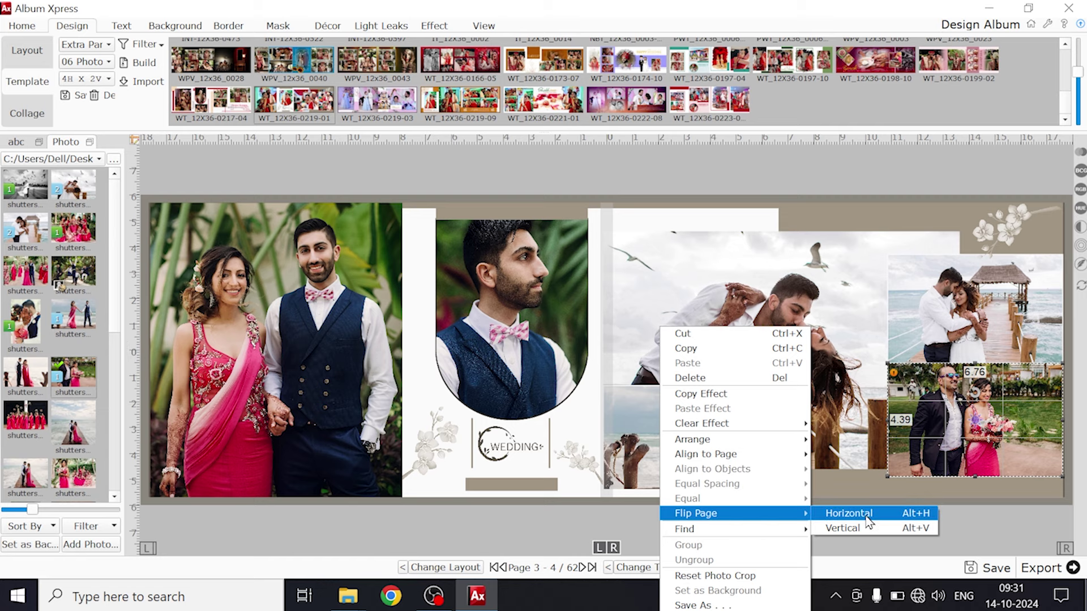
click(849, 514)
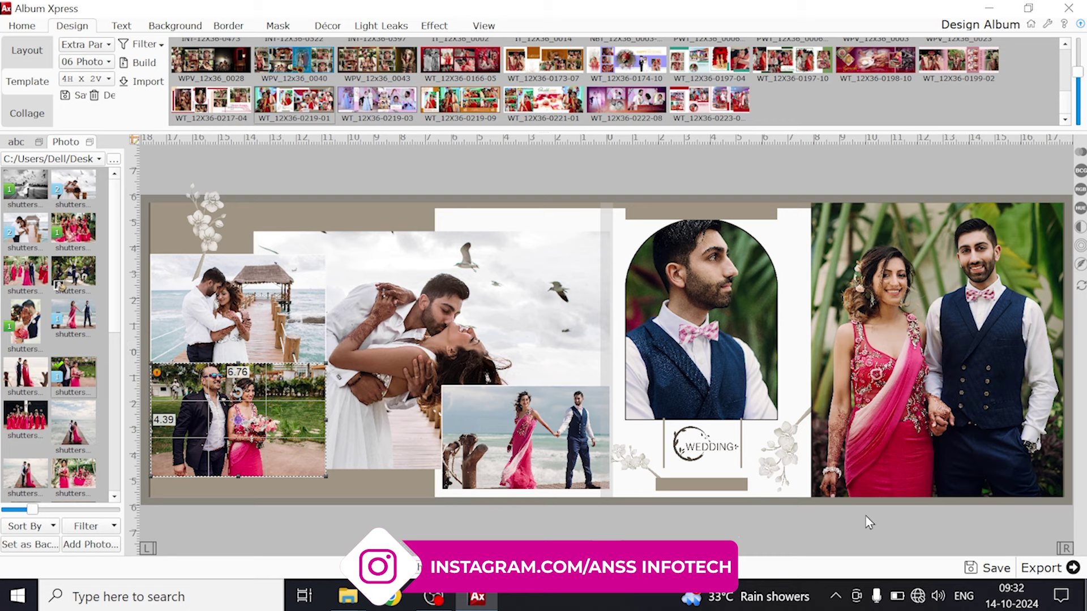
click(746, 529)
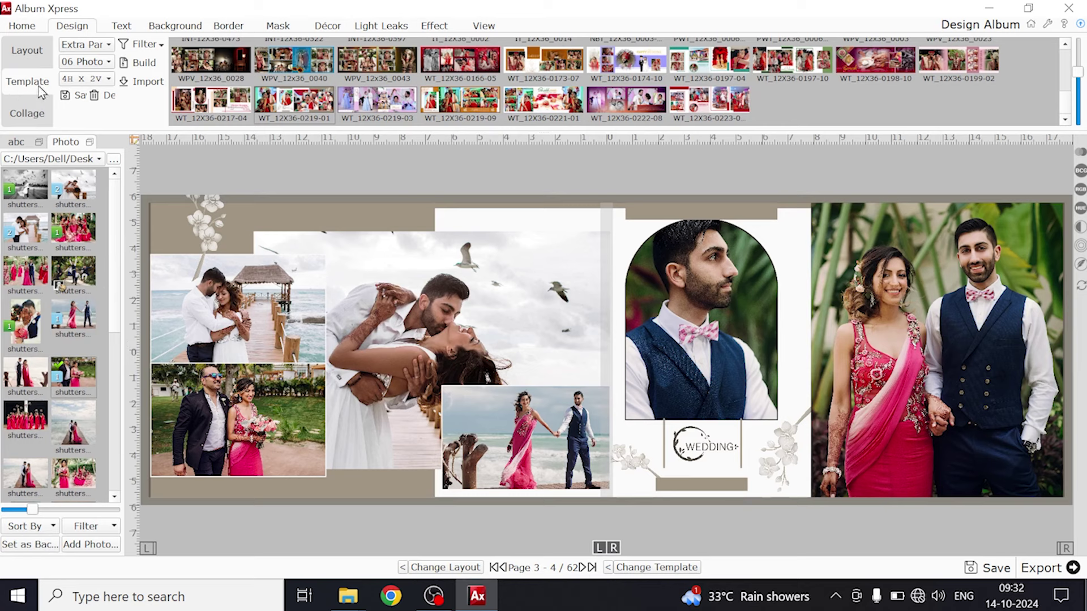
Open the blank page 5 - 6 spread and bring the wedding photo list back up.
click(82, 44)
click(84, 44)
click(15, 142)
click(68, 281)
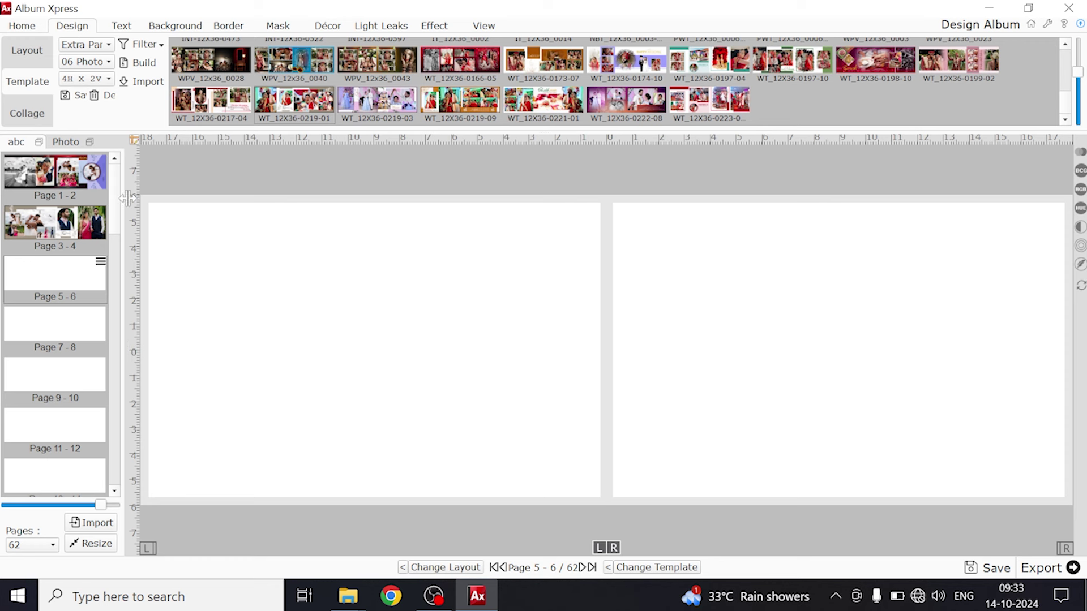
click(64, 145)
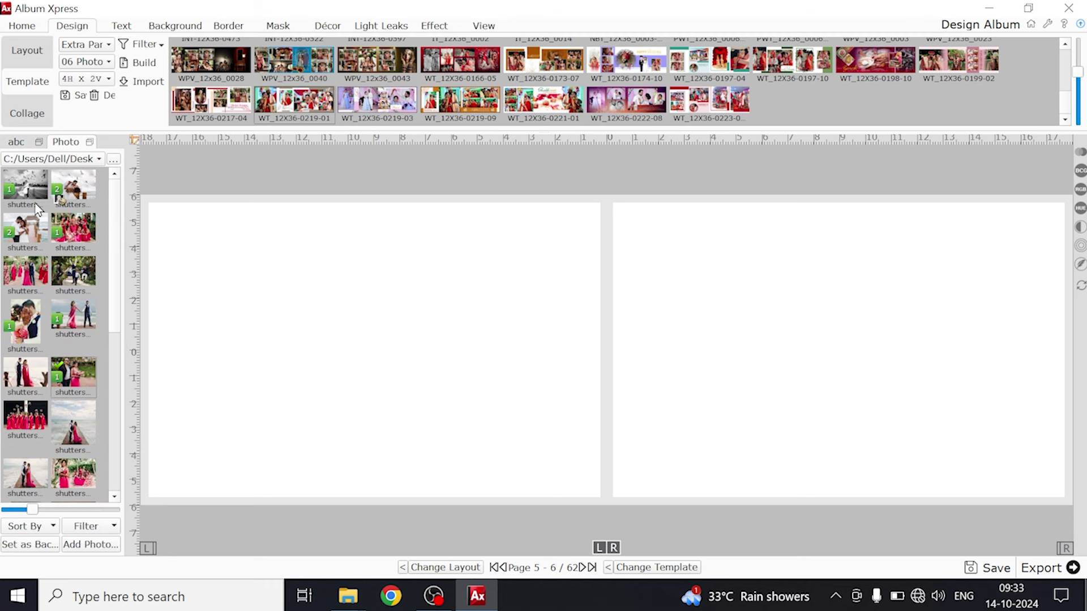
Add nine photos to pages 5 - 6, including the black-and-white pier shot, bridesmaids, groomsmen jump, henna hand, garden couple and leaf kiss, and spread them out.
double_click(23, 192)
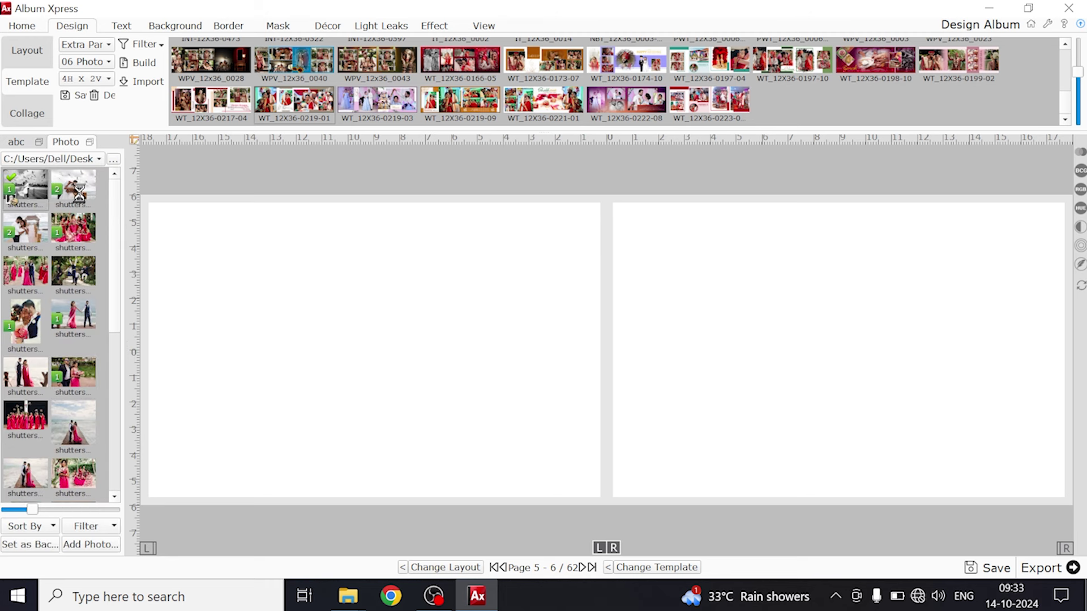
double_click(59, 198)
double_click(29, 226)
double_click(73, 229)
double_click(23, 274)
double_click(73, 277)
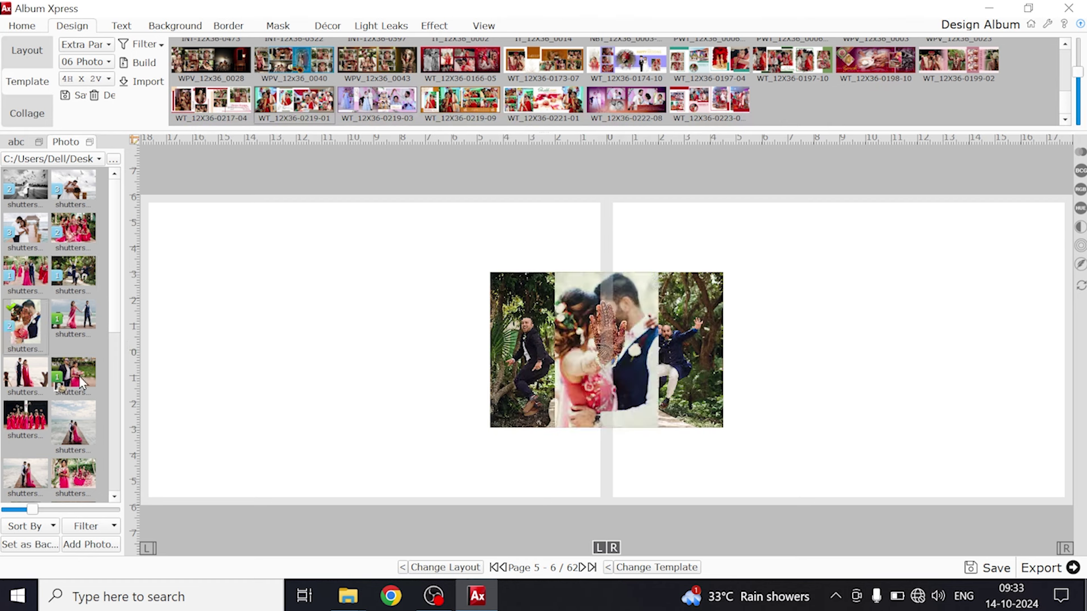
scroll(50, 437, down, 5)
double_click(29, 385)
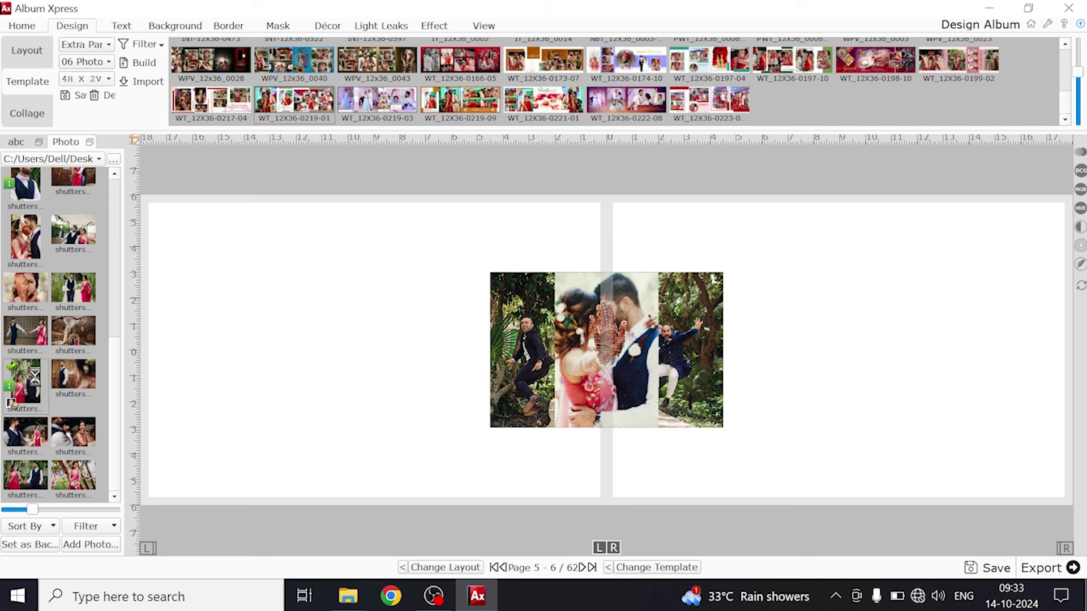
double_click(35, 247)
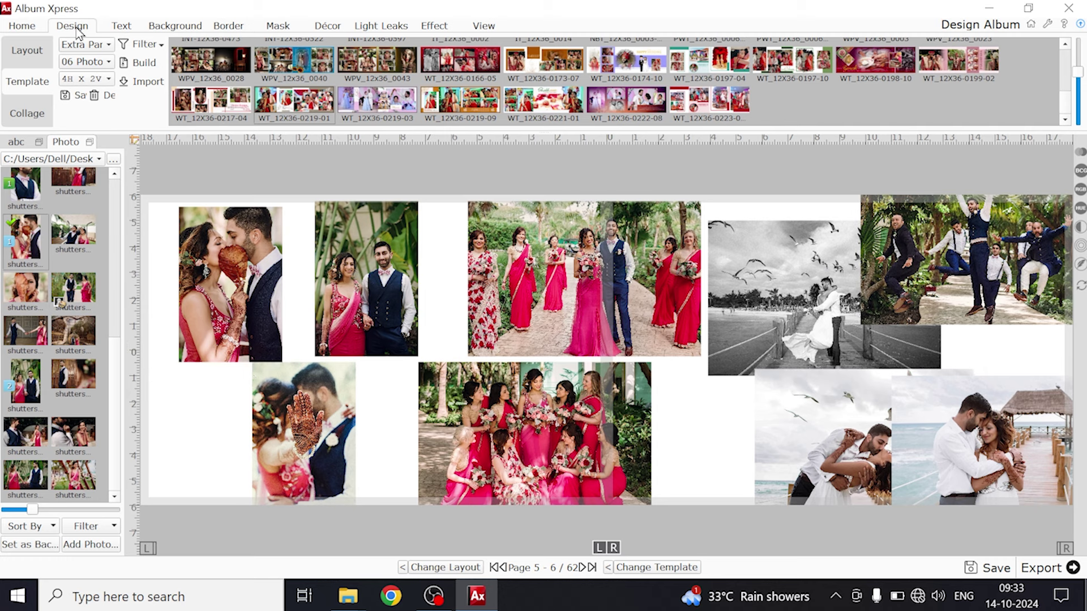
click(83, 63)
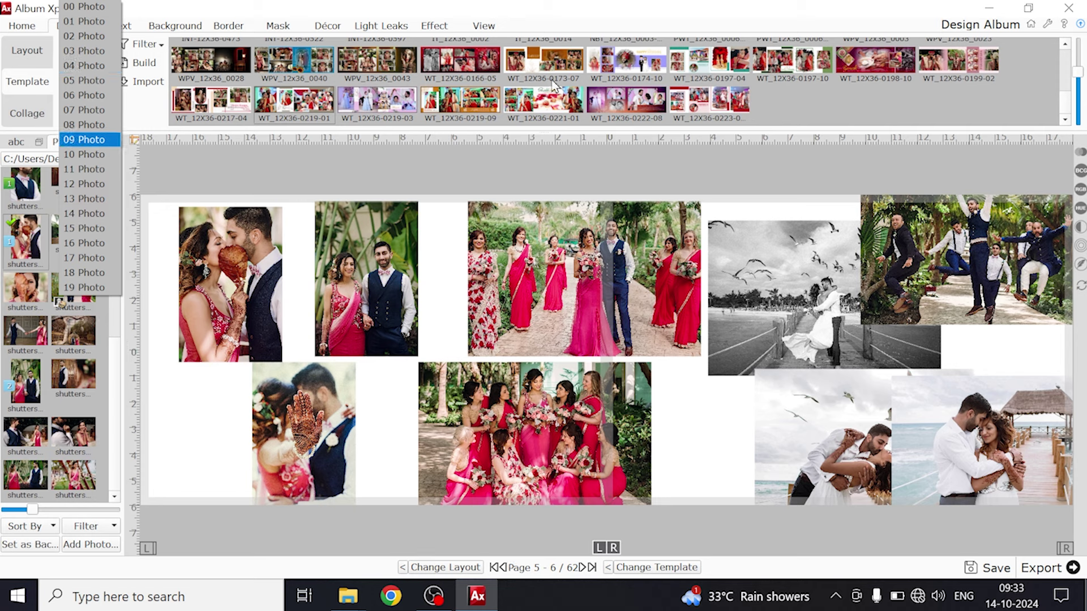
click(439, 155)
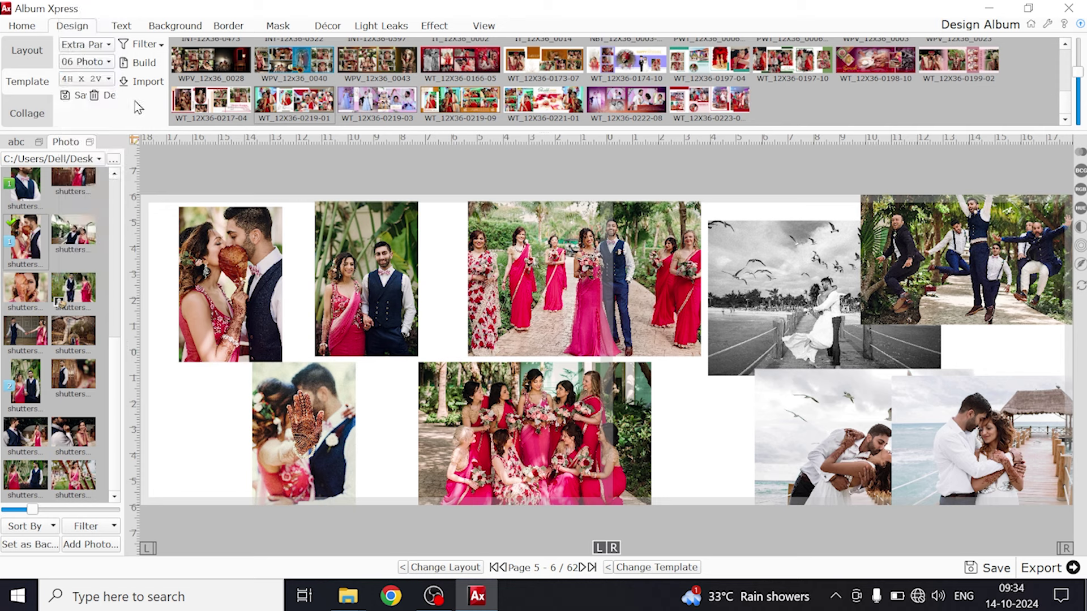
click(84, 79)
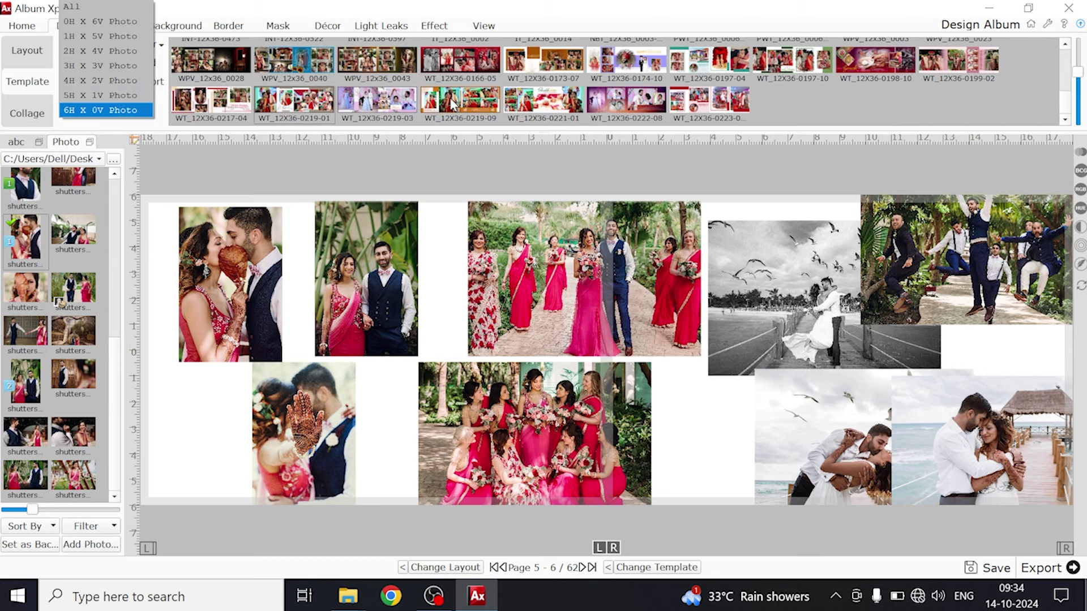
click(497, 179)
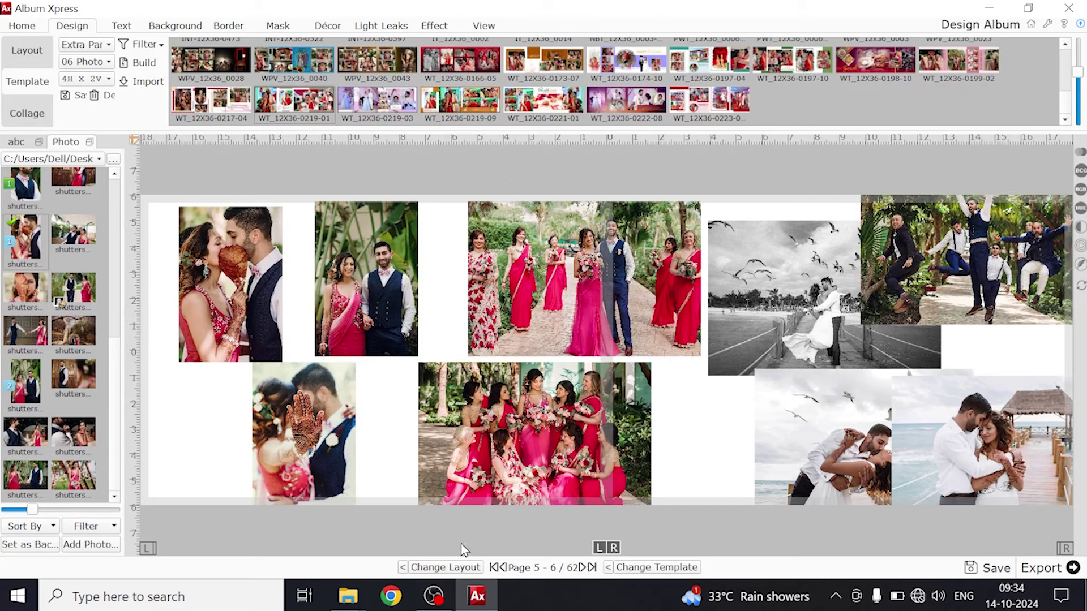
Cycle through alternative layouts for pages 5 - 6 and settle on the non-overlapping one with four photos on page 5 and five on page 6.
click(450, 567)
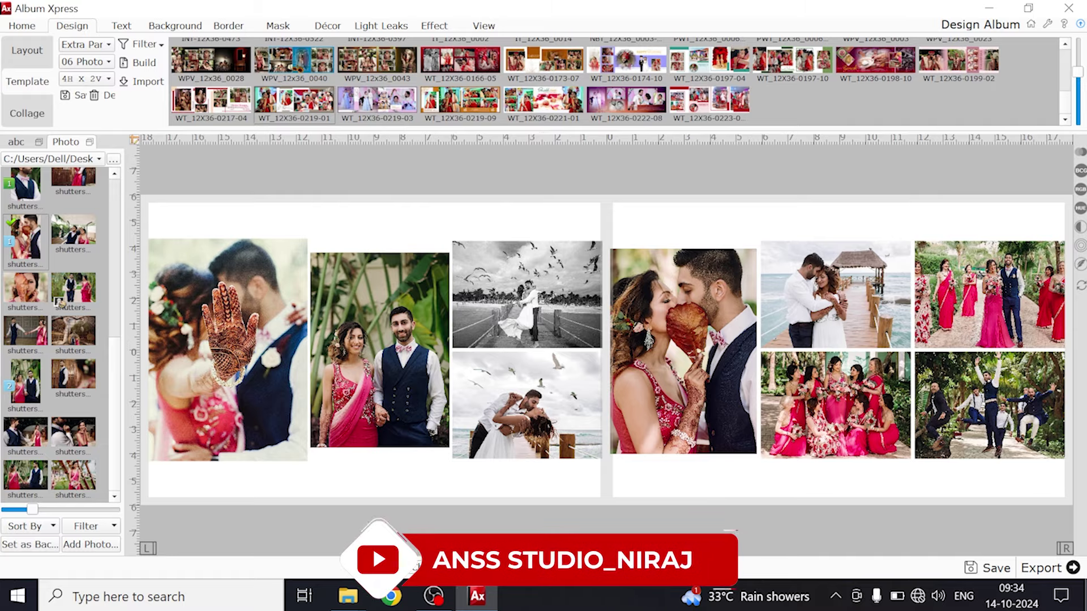
click(450, 567)
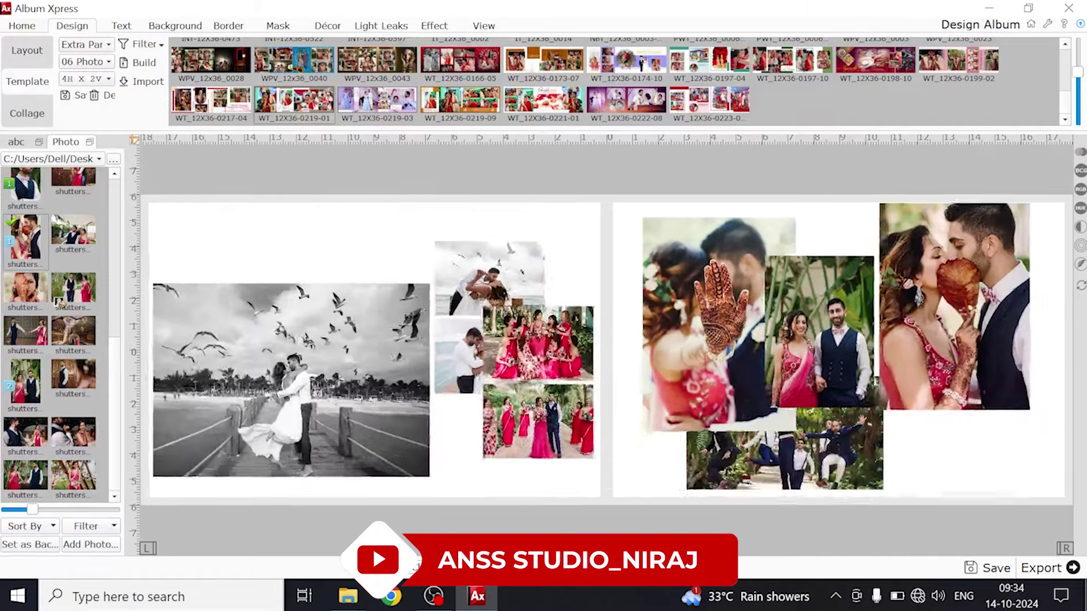
click(404, 568)
click(404, 569)
click(405, 568)
click(404, 568)
click(404, 568)
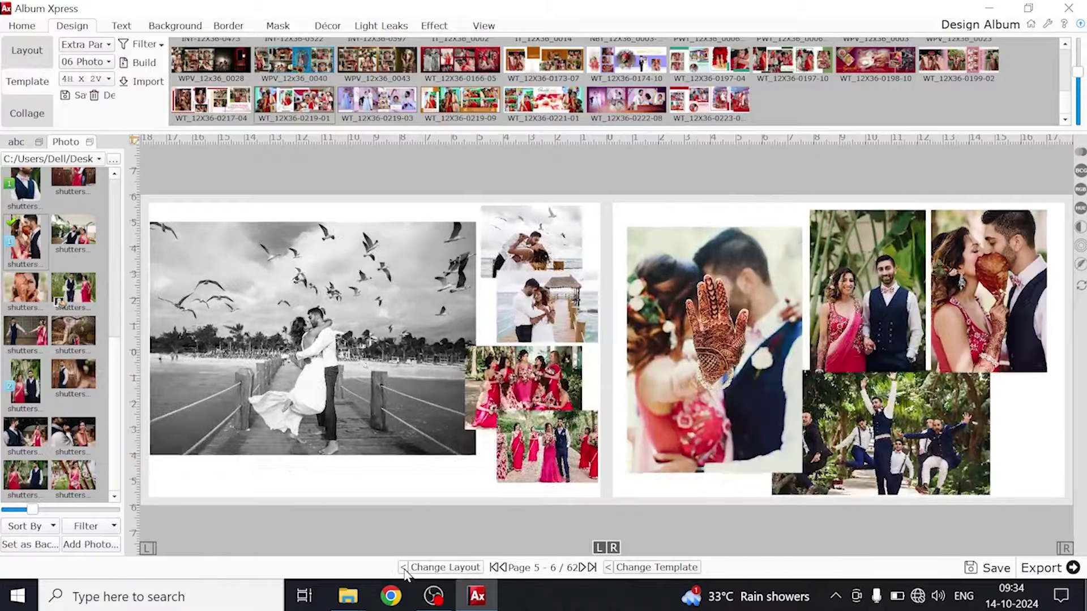
click(404, 568)
click(404, 568)
click(404, 568)
click(404, 569)
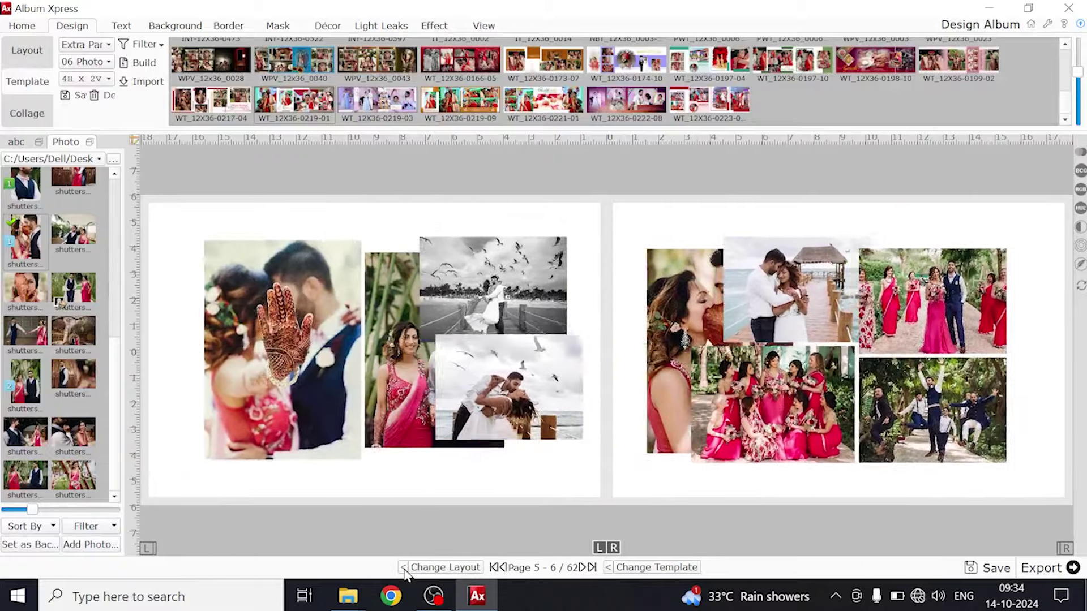
click(404, 568)
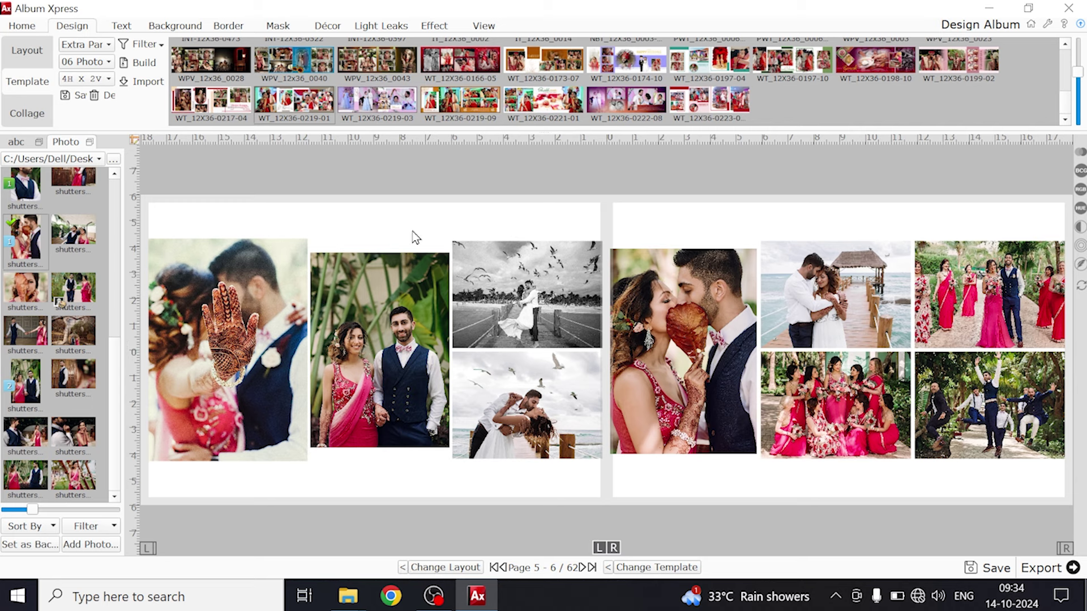
Apply the dark red blurred image as the background of pages 5 - 6.
click(174, 26)
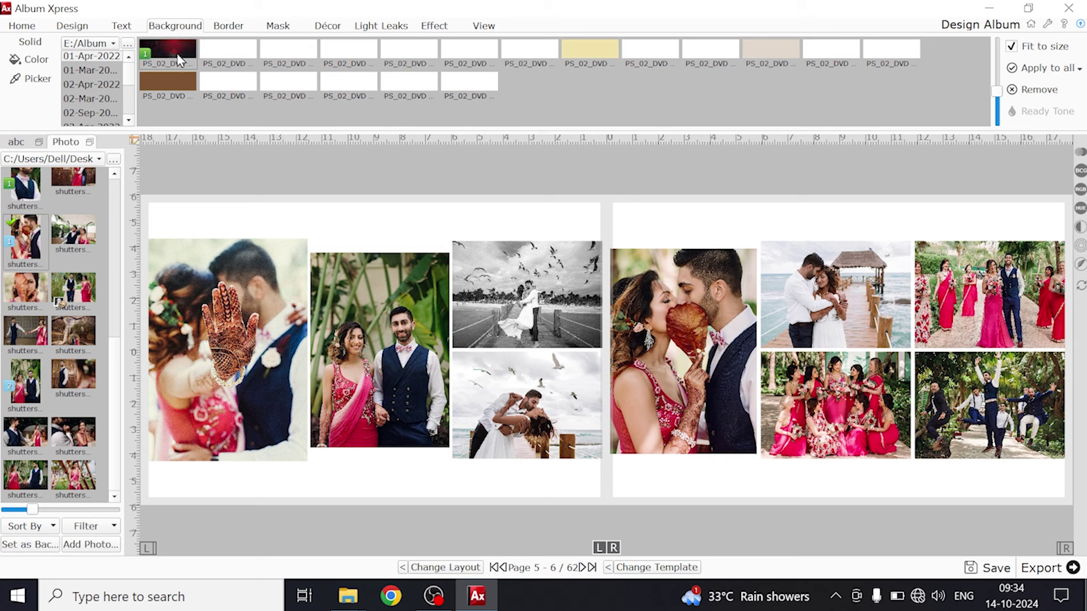
drag(178, 63, 881, 326)
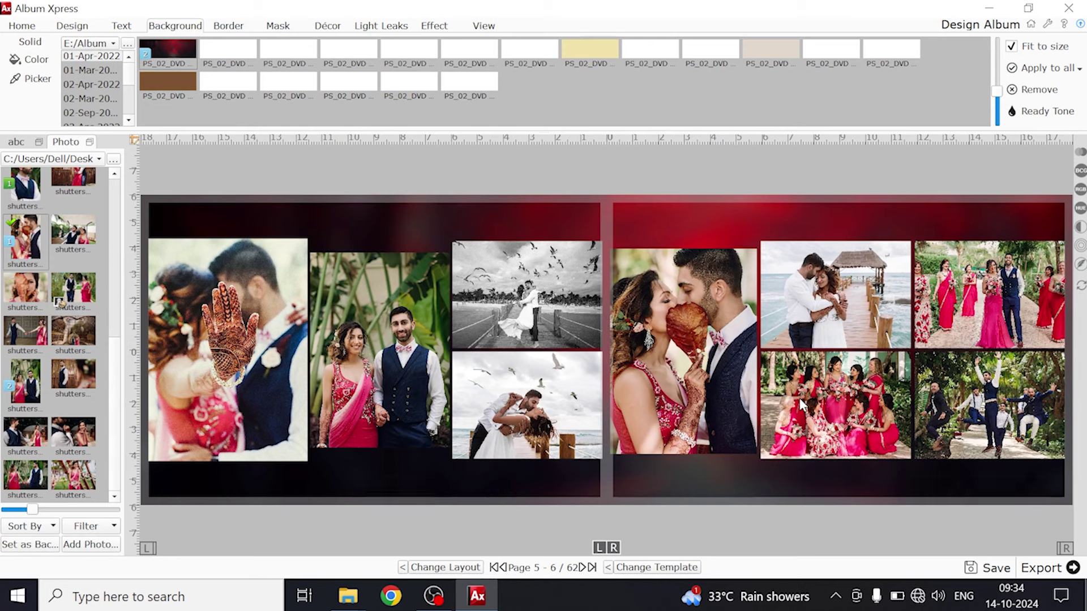
scroll(102, 212, down, 3)
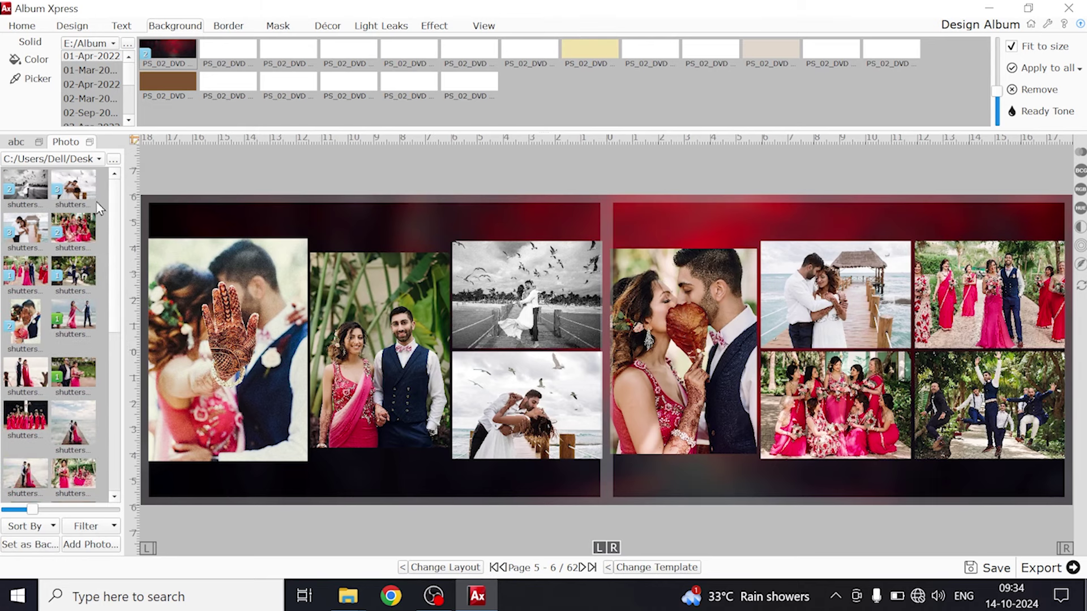
Replace the background of pages 5 - 6 with the photo of the groomsmen jumping and select that background.
click(85, 279)
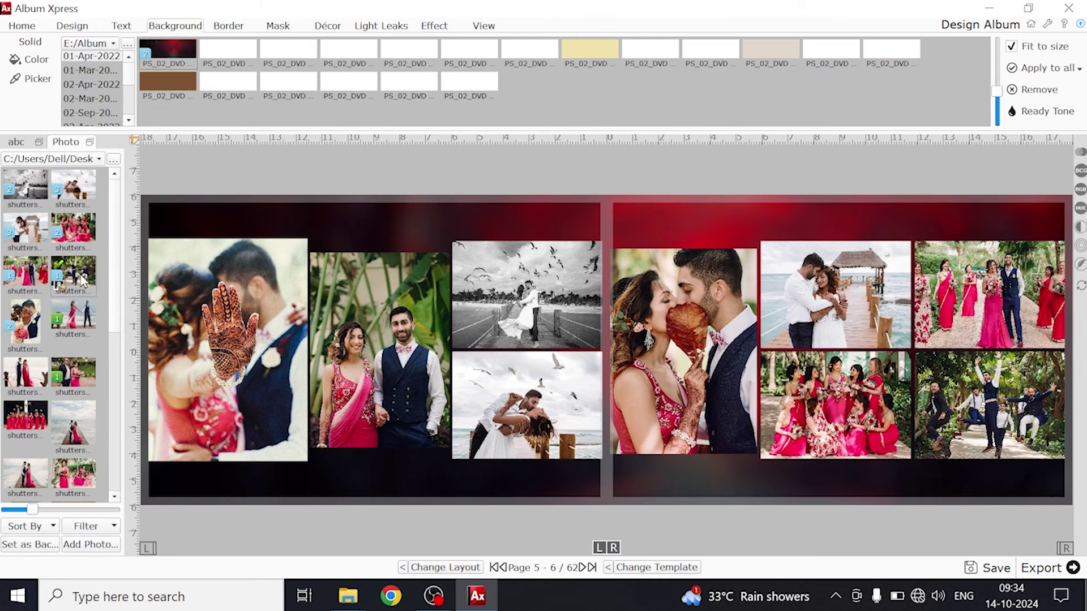
click(28, 545)
click(588, 206)
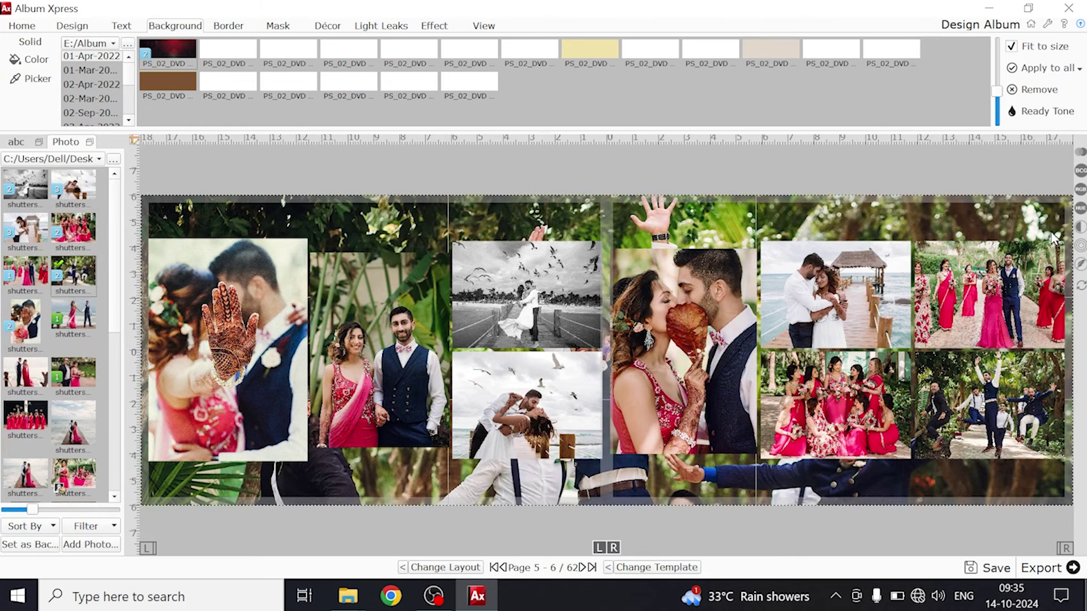
Try several blur strengths on the groomsmen background photo, including 205, 63 and 91.
click(1080, 247)
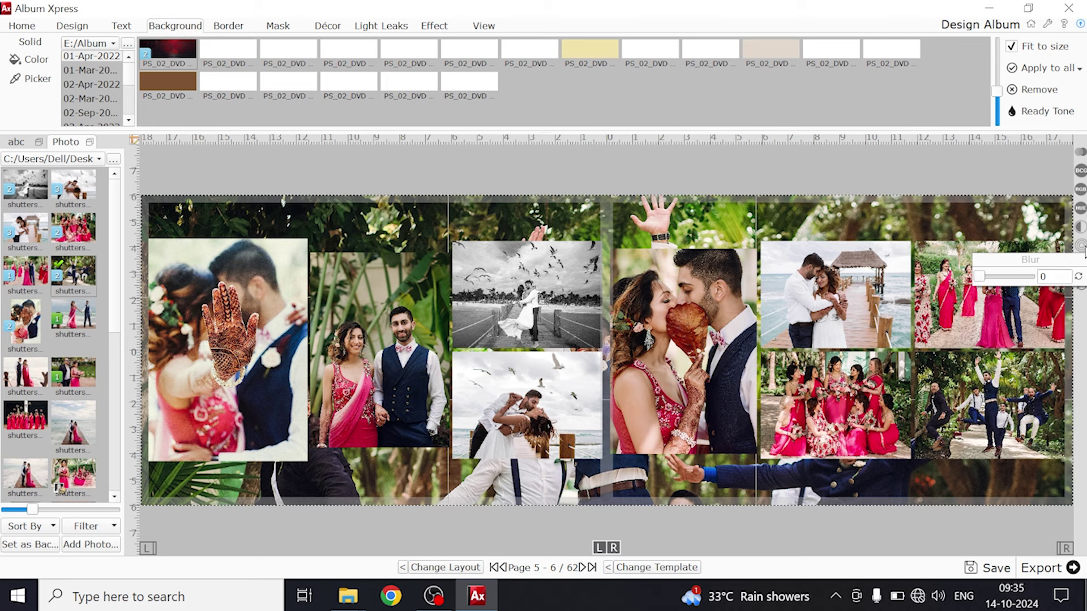
drag(980, 276, 1000, 283)
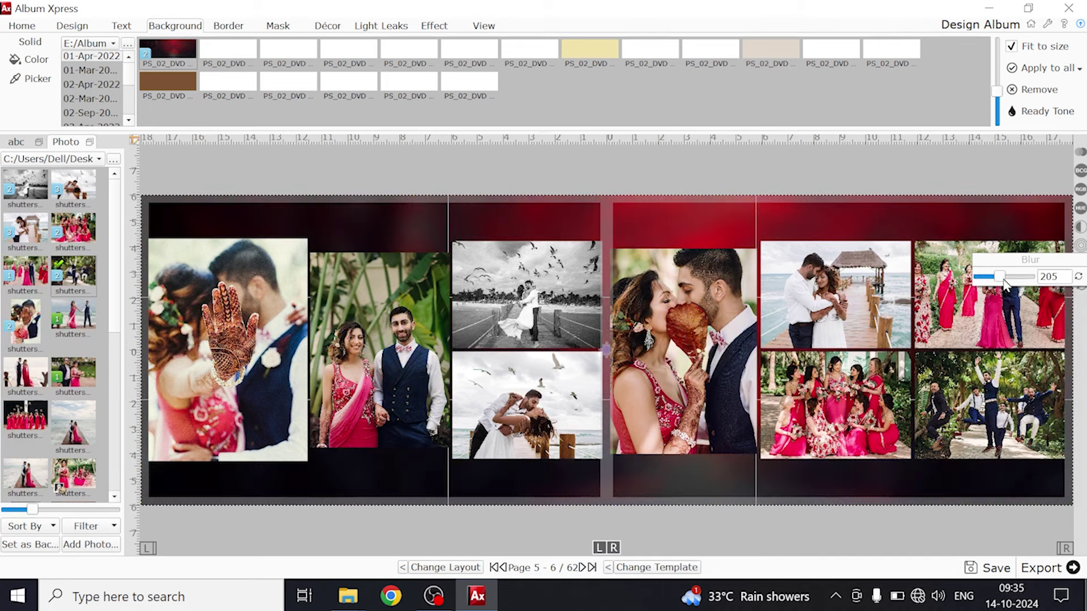
drag(1006, 286, 996, 288)
drag(992, 285, 985, 286)
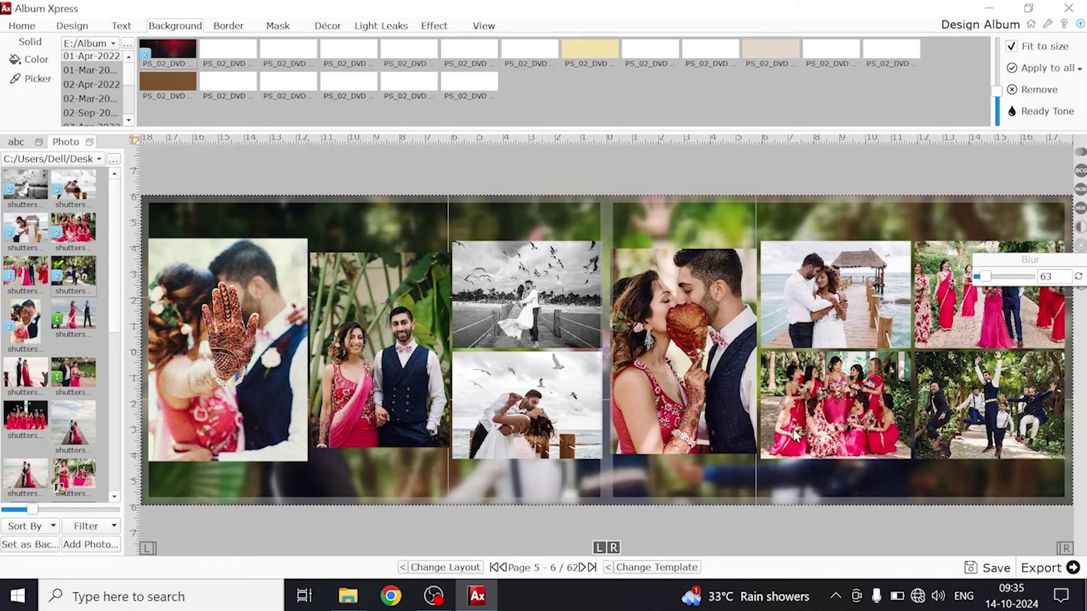
drag(985, 287, 992, 285)
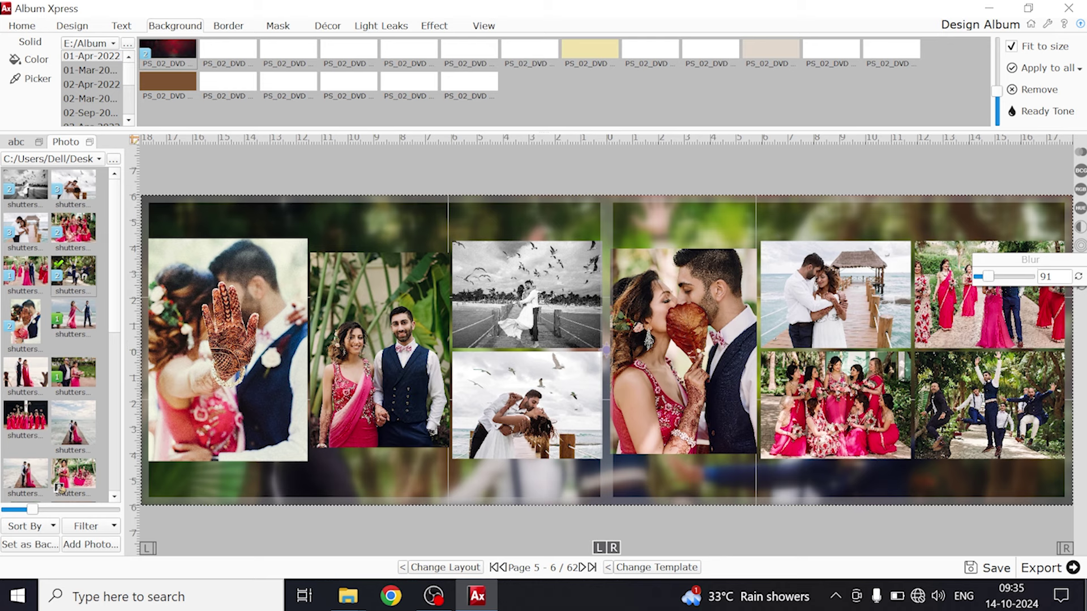
Try a background blur of 10, and compare it with stronger blur values up to 97.
drag(1064, 277, 1029, 289)
text(10)
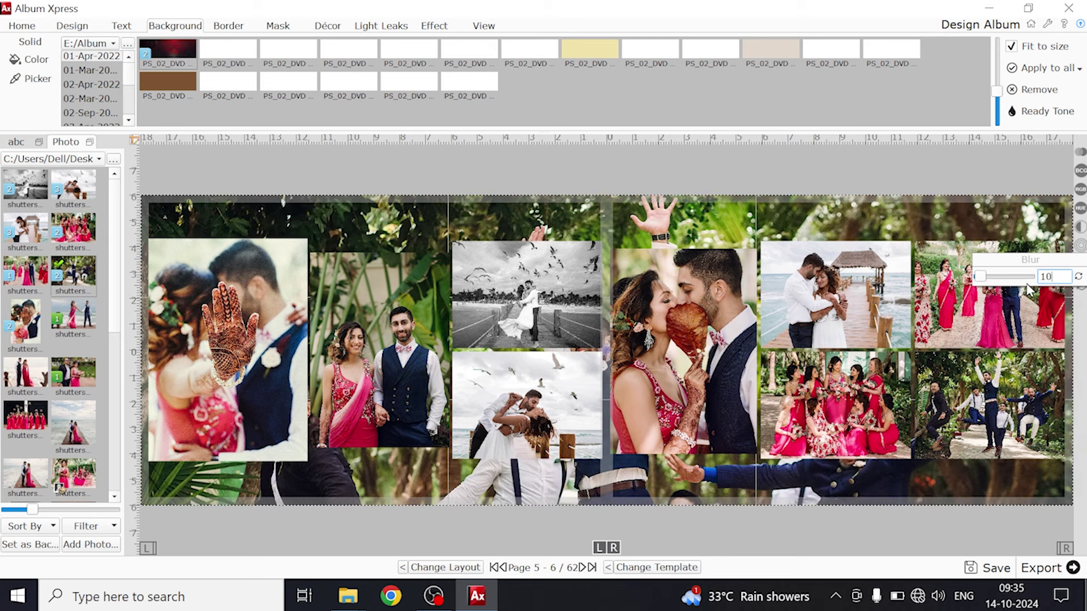
key(Return)
click(985, 281)
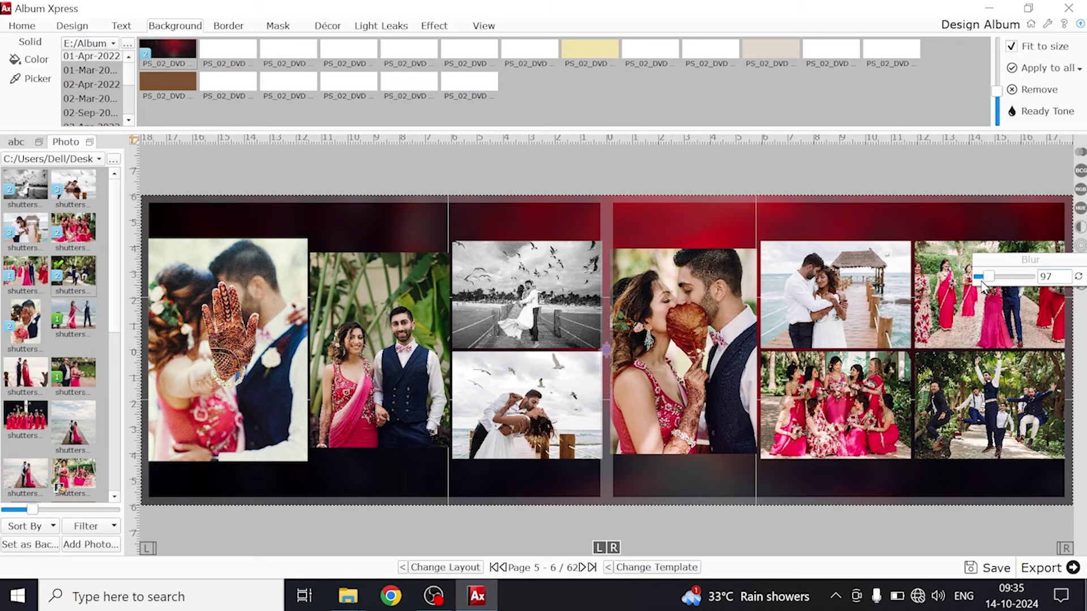
click(982, 280)
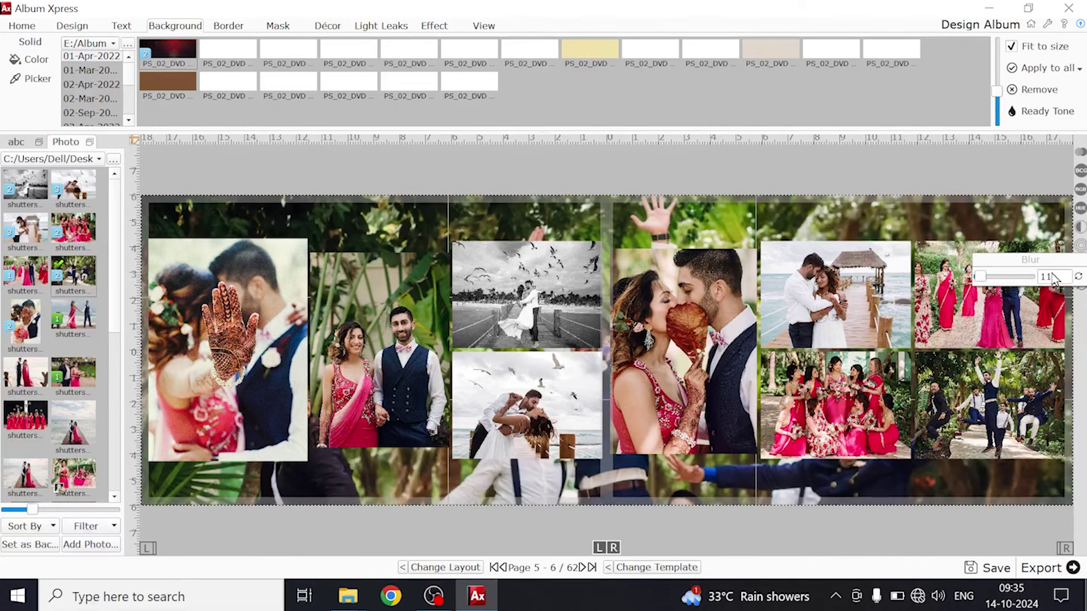
drag(983, 282, 988, 284)
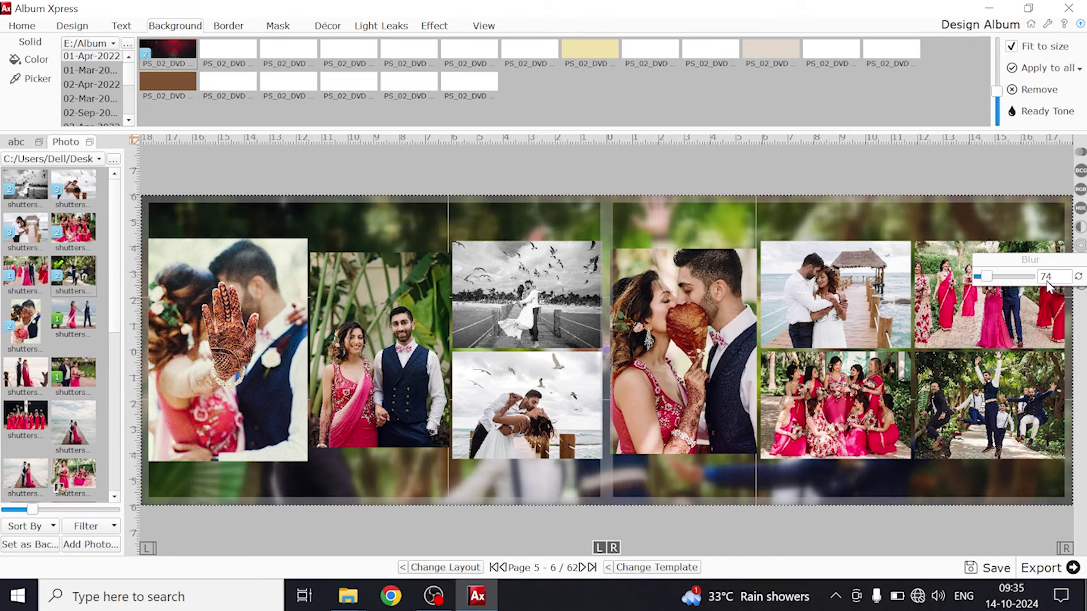
drag(989, 286, 992, 285)
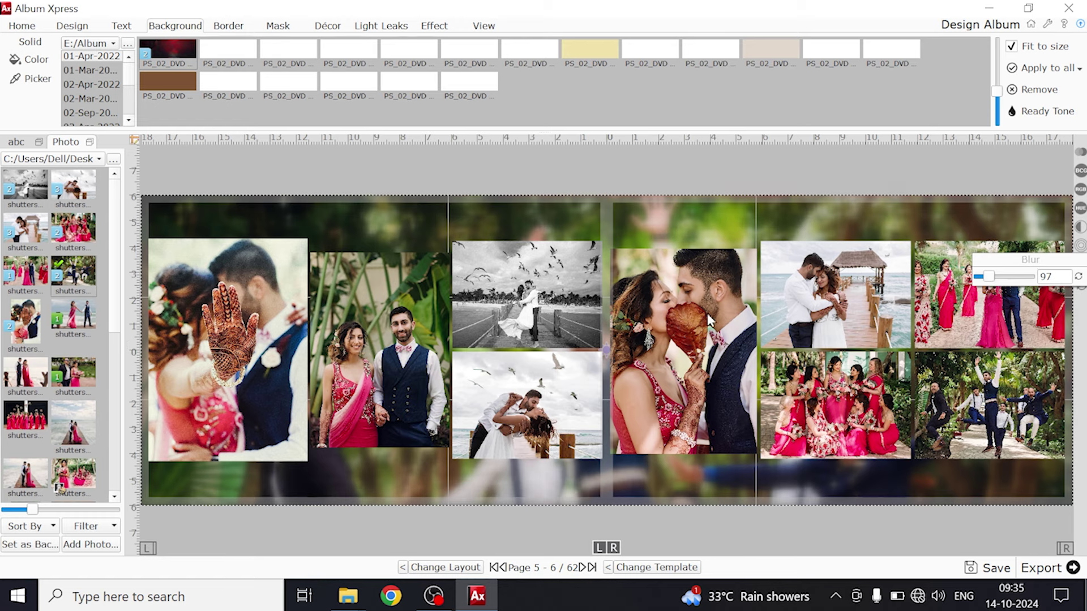
Reselect the background of pages 5 - 6 and set its blur to 90.
click(693, 326)
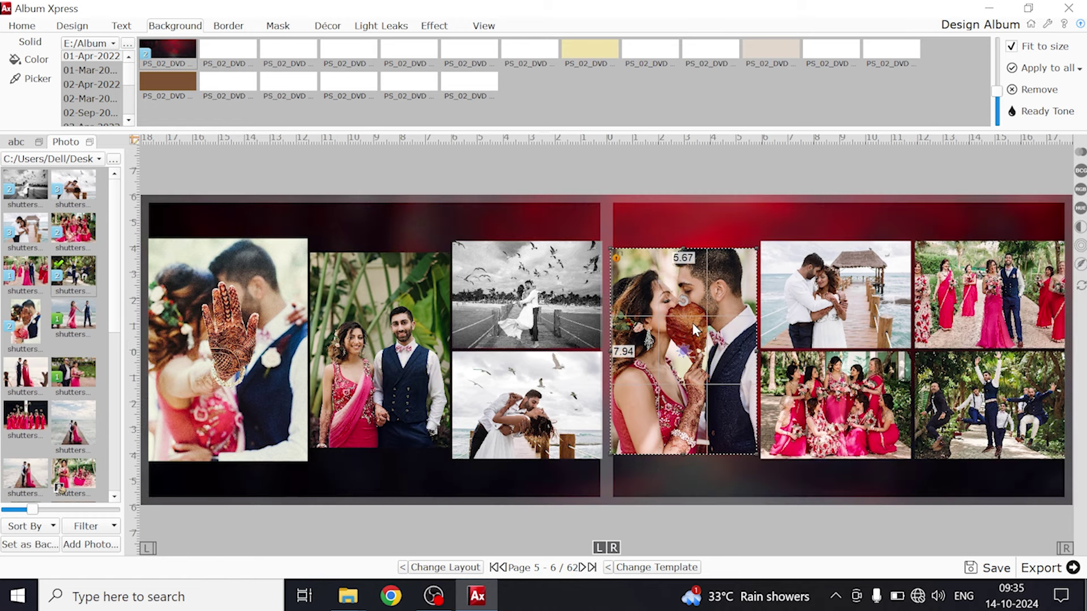
click(995, 210)
click(1081, 245)
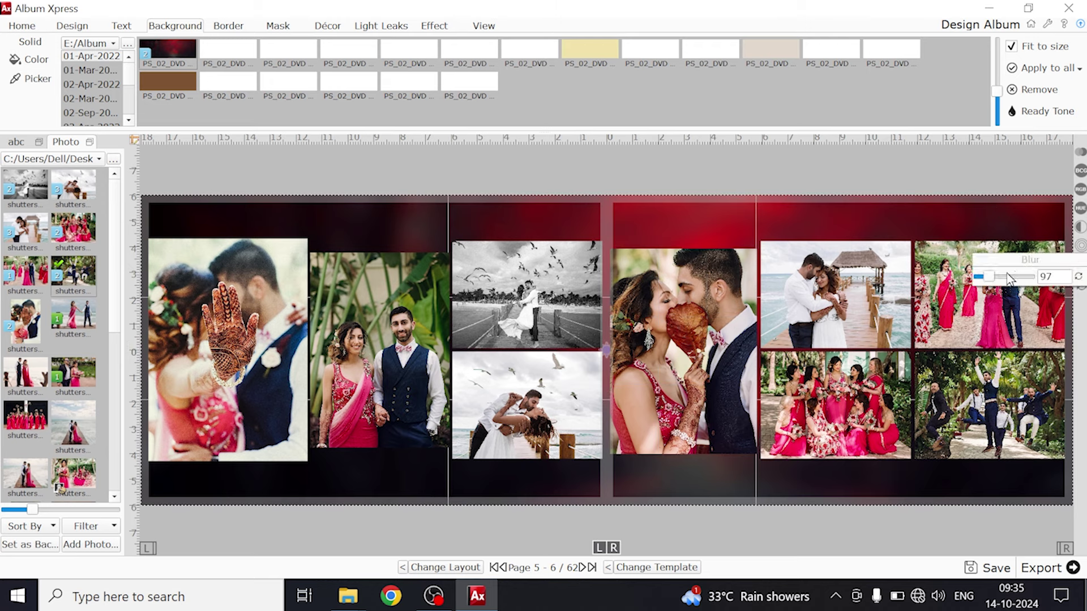
double_click(1056, 277)
text(9)
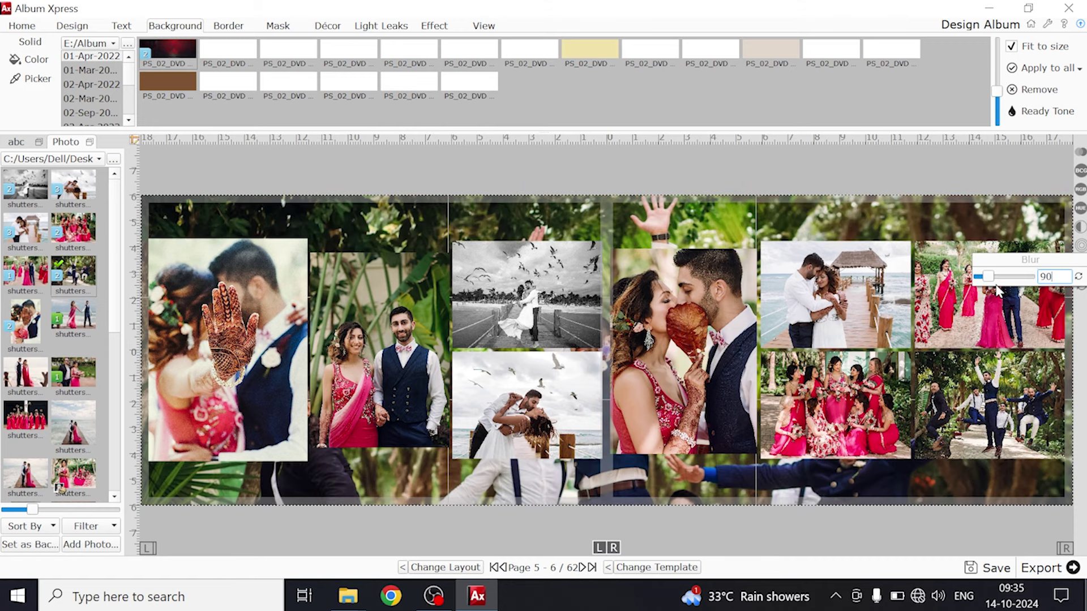
Apply the soft-edged round DG_33 mask from the .A Mask category to the leaf-kiss photo on page 6.
click(686, 304)
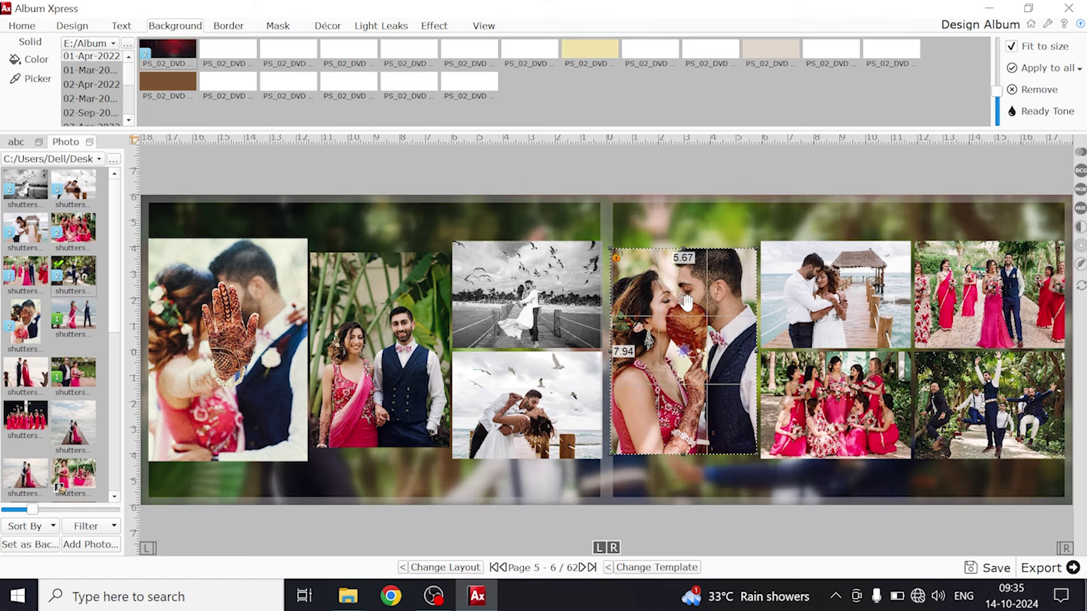
click(277, 27)
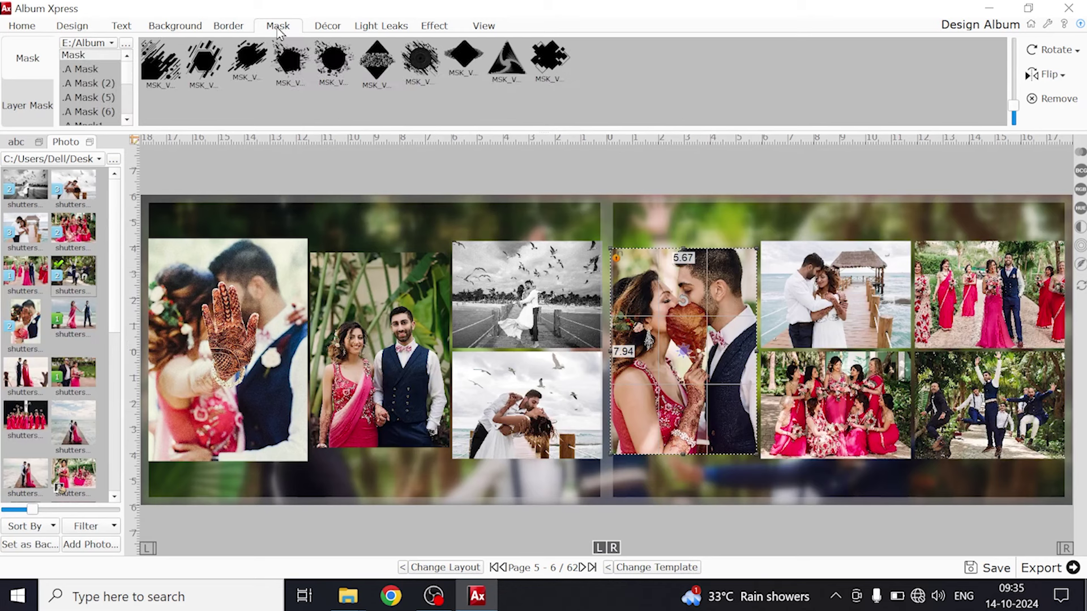
click(81, 71)
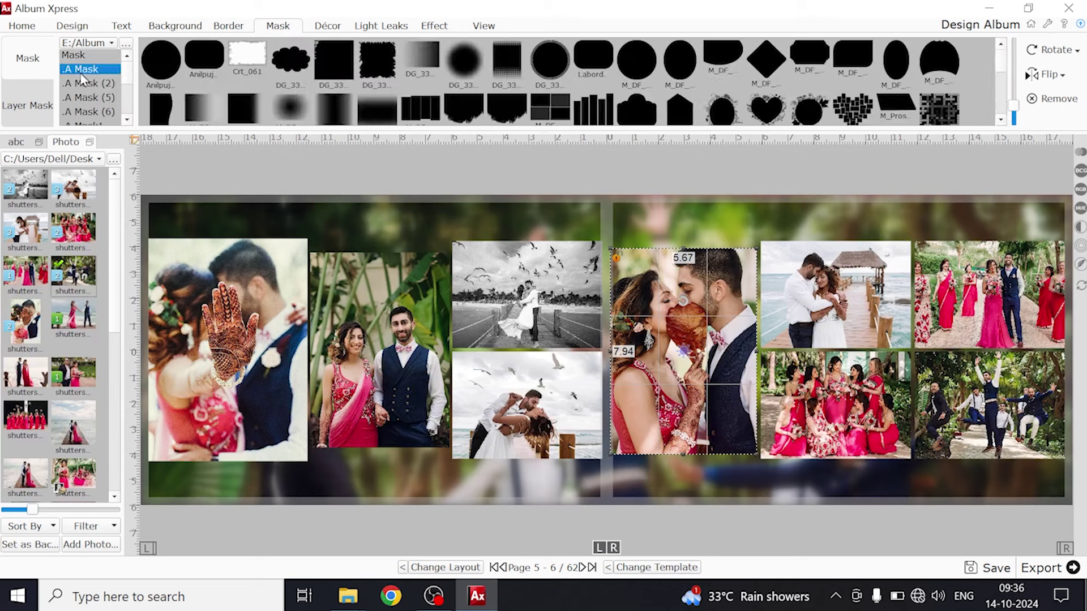
click(461, 73)
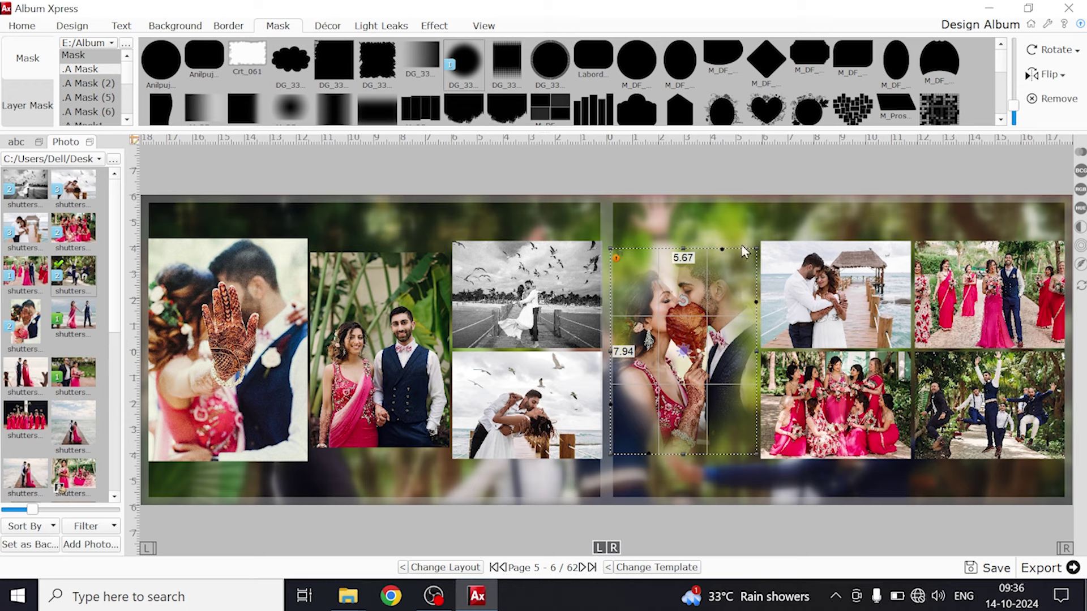
Enlarge the masked leaf-kiss photo to 8.80 x 12.32 inches over the full page height and extend its mask to uncover more of the couple.
drag(758, 253, 796, 195)
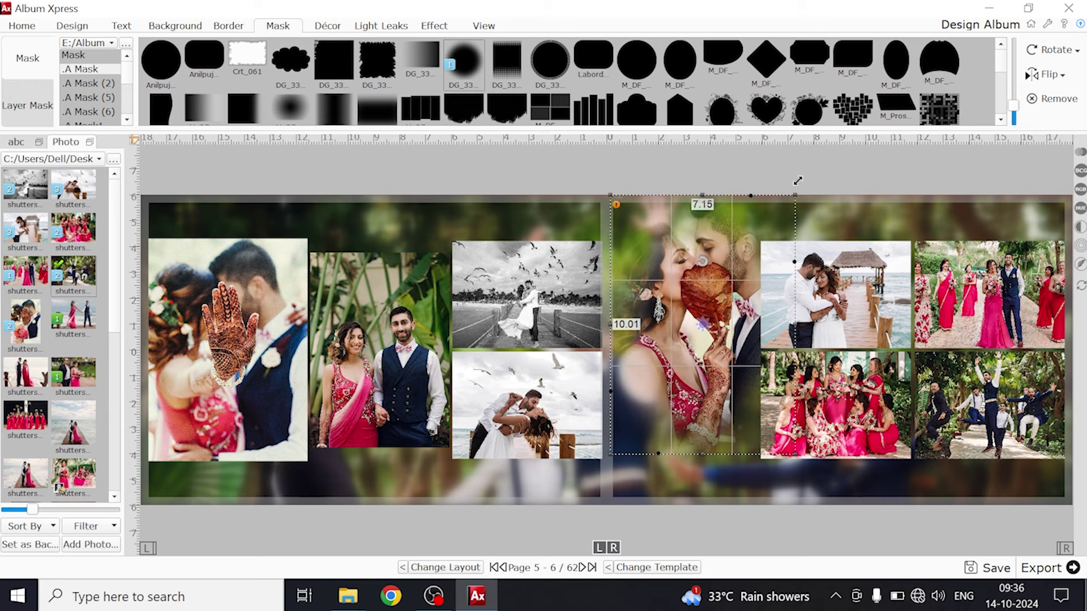
drag(610, 454, 567, 514)
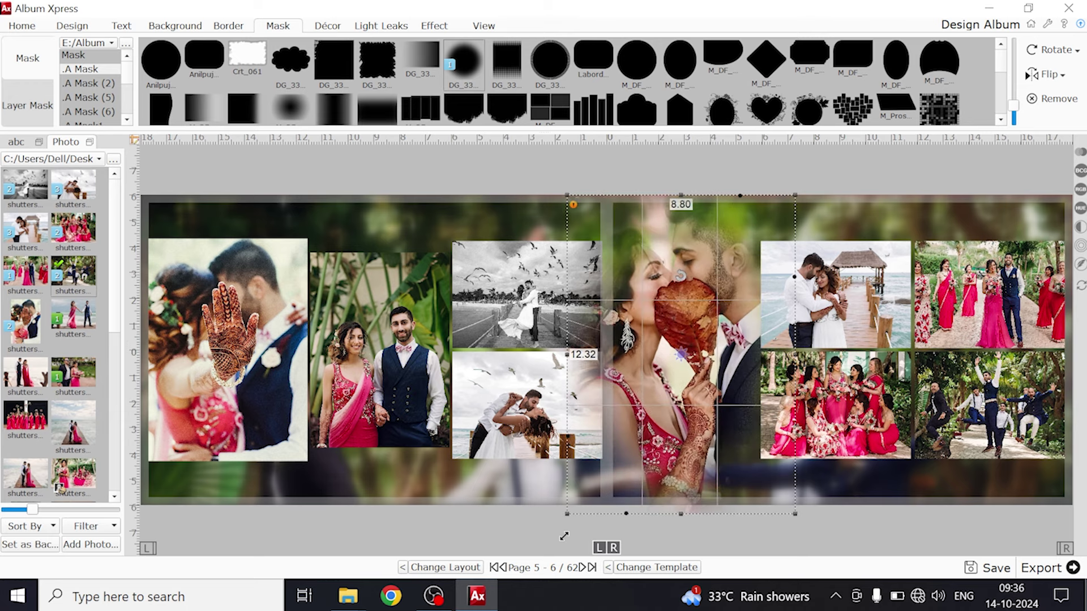
drag(626, 442, 636, 441)
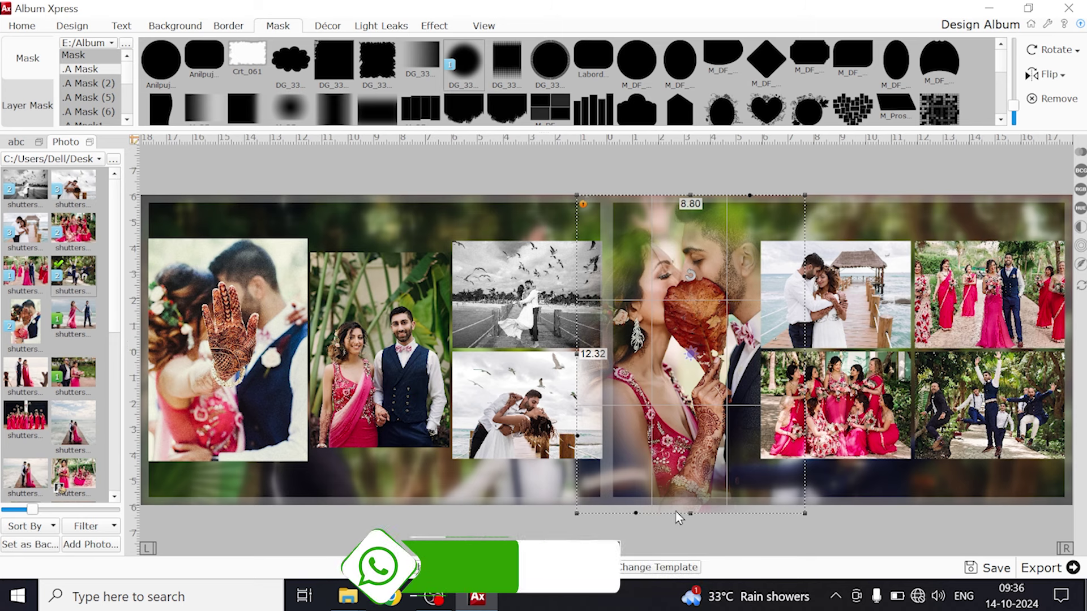
drag(638, 518, 635, 557)
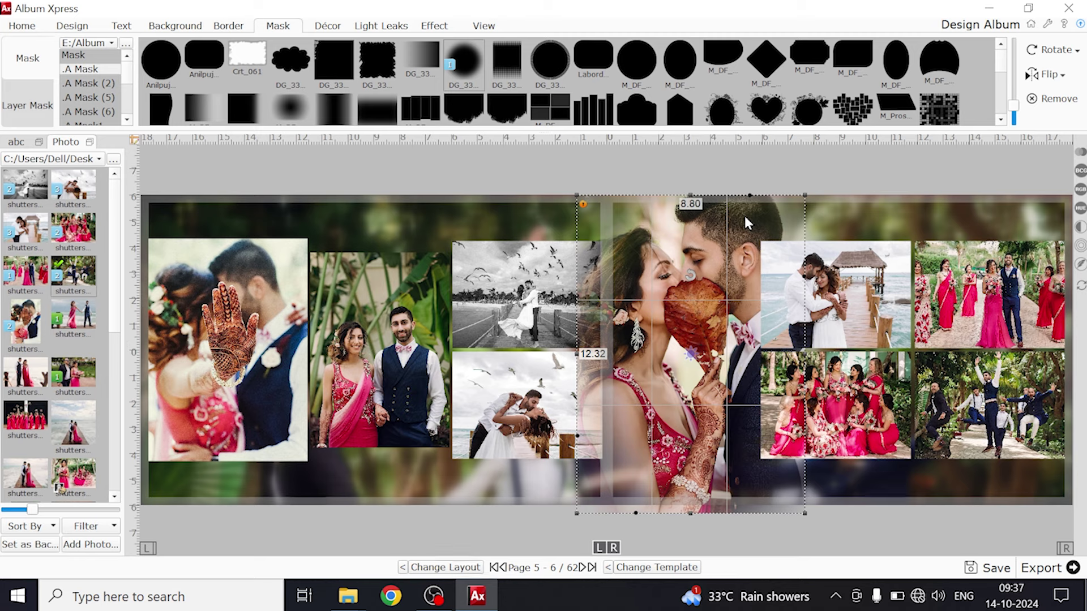
mouse_move(694, 404)
mouse_down()
mouse_move(681, 404)
mouse_move(700, 403)
mouse_up()
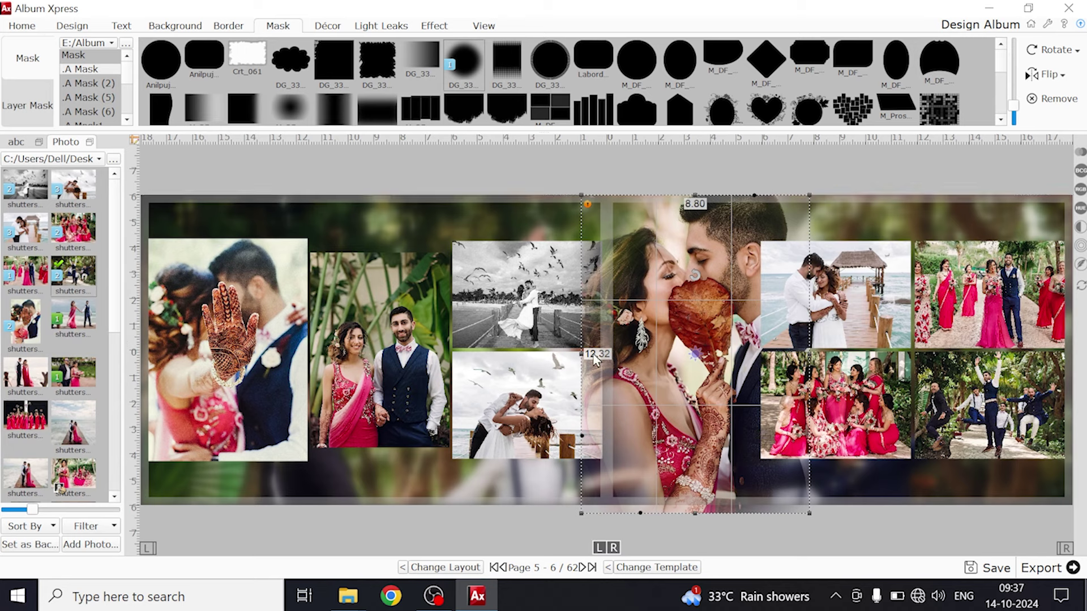
Send the enlarged leaf-kiss photo to the back, behind the neighbouring photos.
right_click(641, 345)
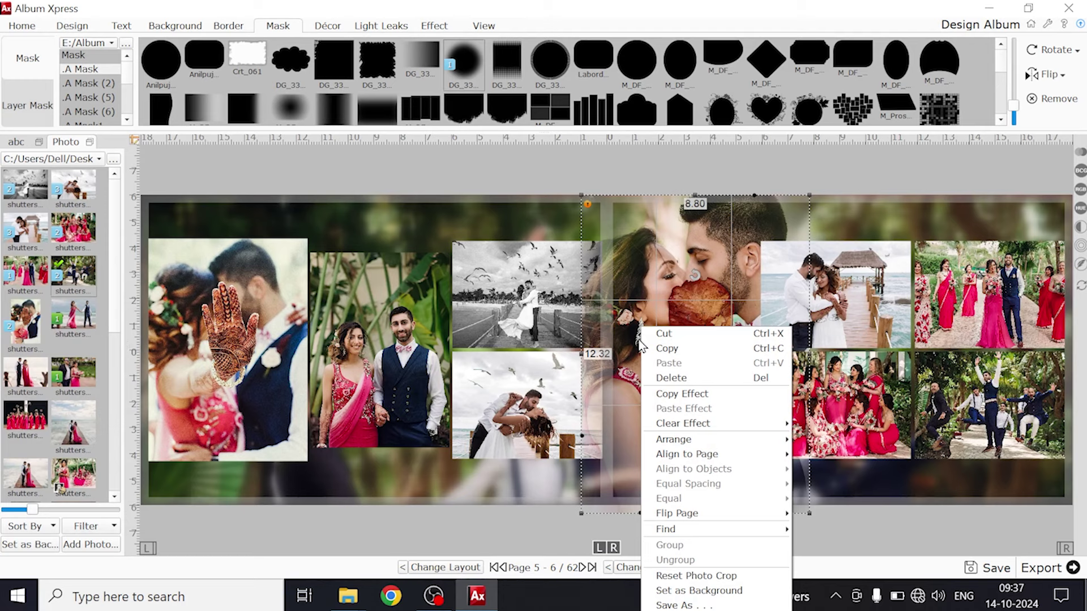
mouse_move(673, 445)
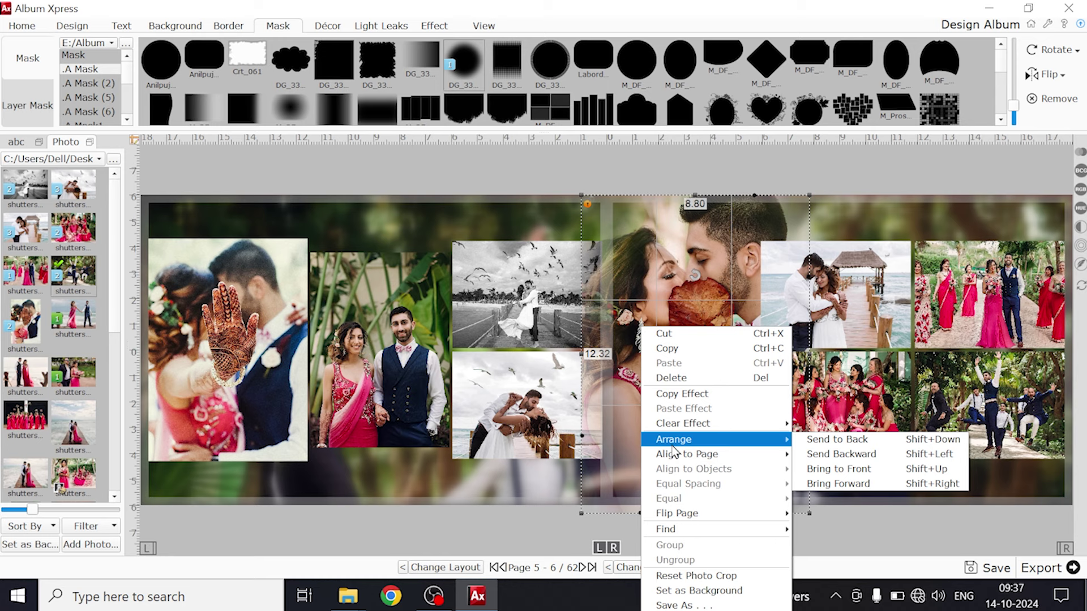
click(862, 441)
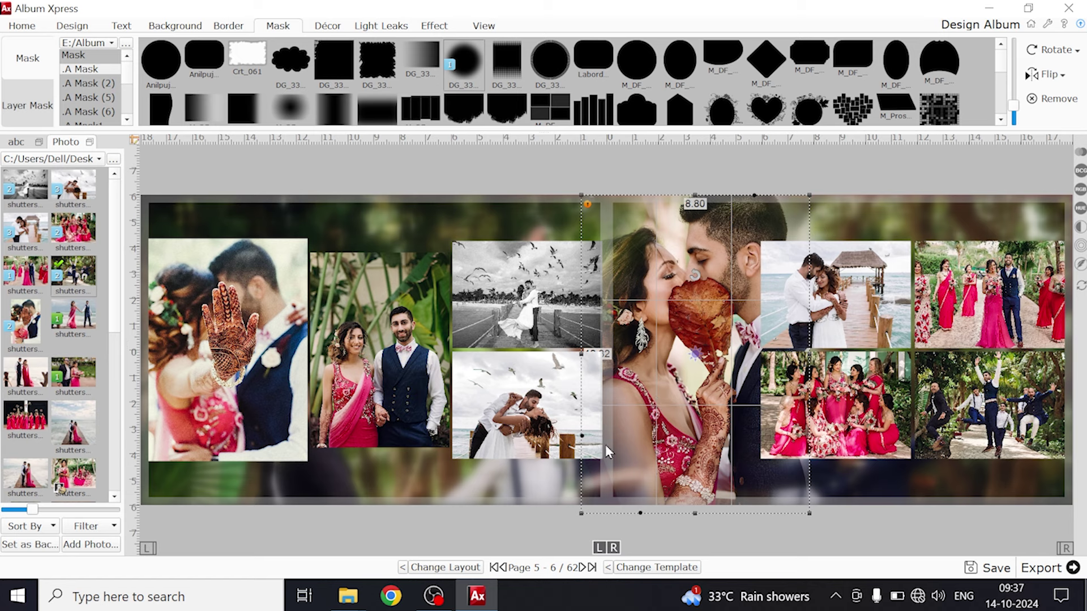
click(760, 539)
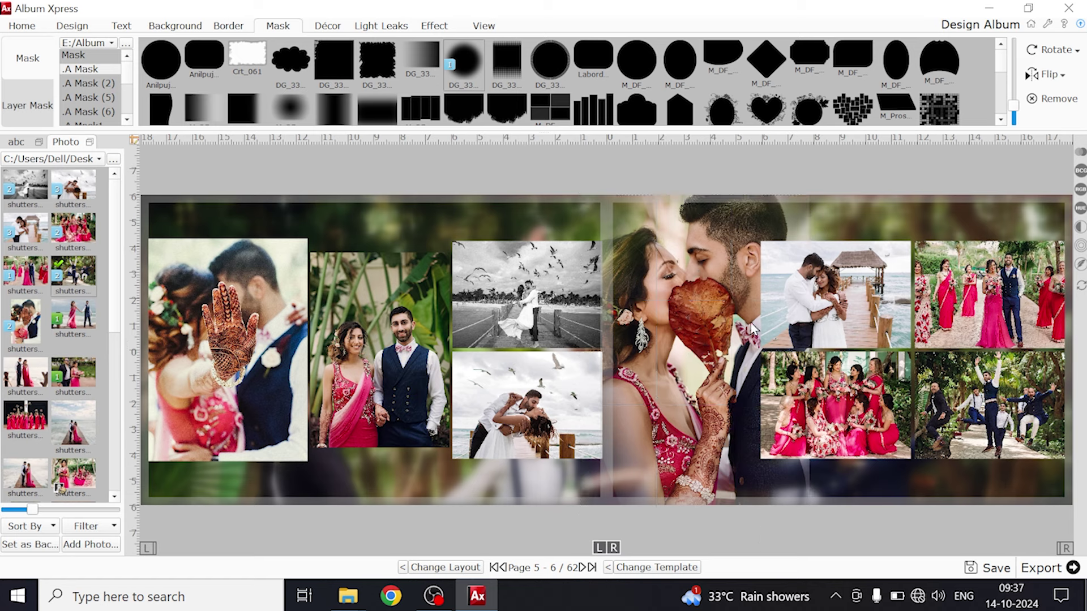
Narrow the leaf-kiss photo to 7.97 inches wide and fit its top edge to the page's upper edge.
click(716, 321)
drag(813, 196, 810, 199)
drag(581, 356, 600, 355)
click(688, 171)
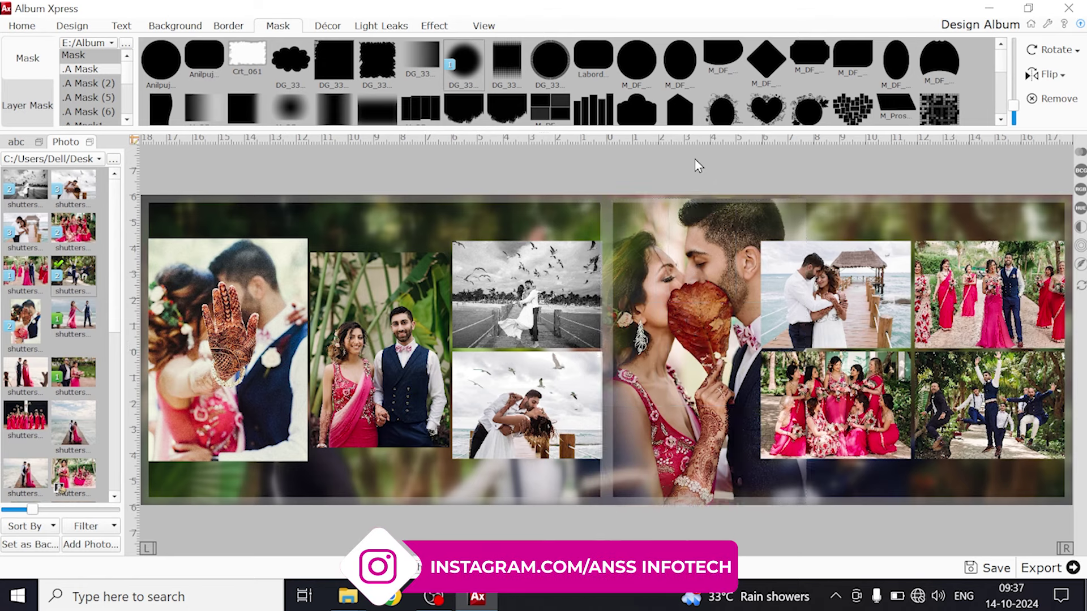
click(719, 233)
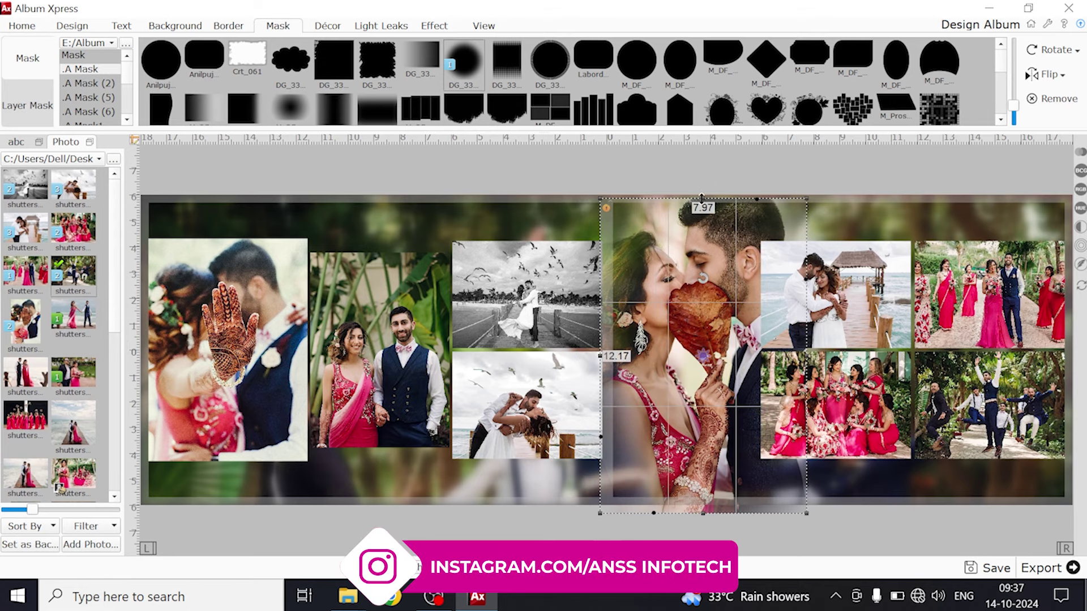
click(713, 178)
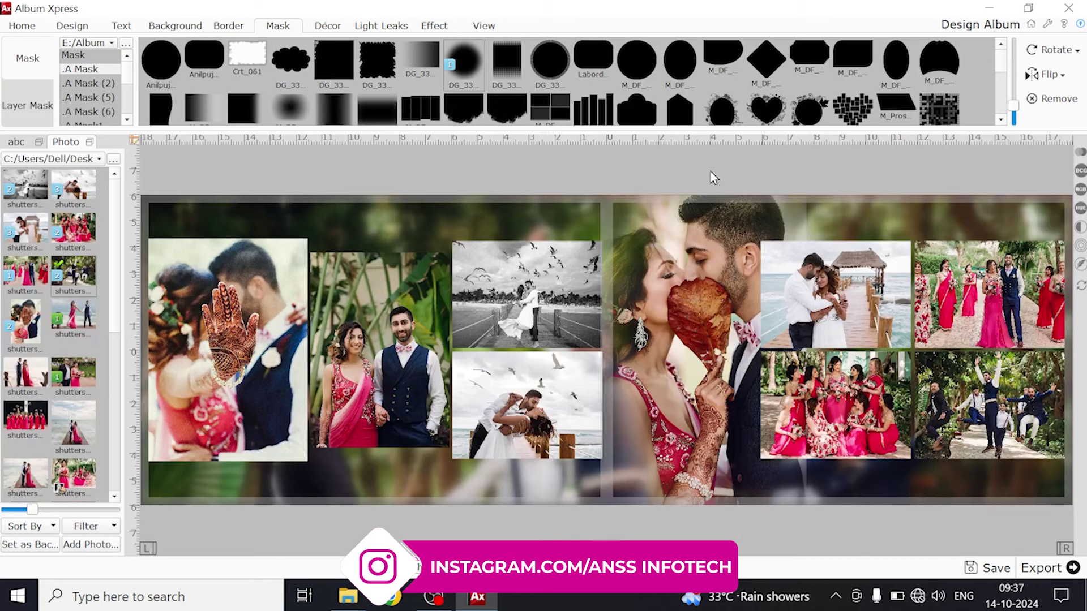
Select all six 5.80 x 4.14 inch photos across pages 5 and 6 together.
click(534, 326)
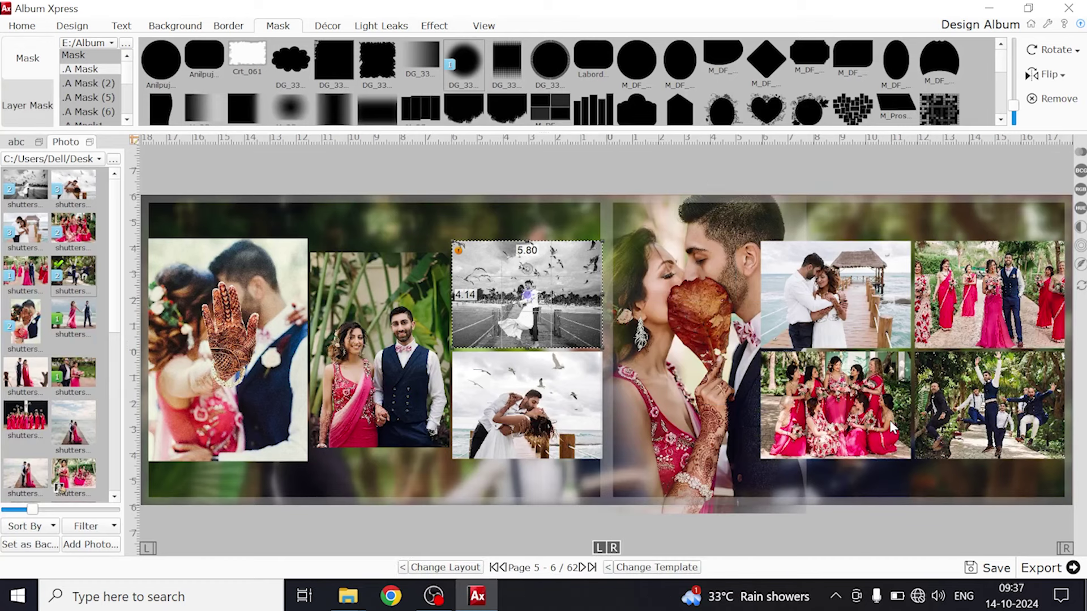
click(555, 176)
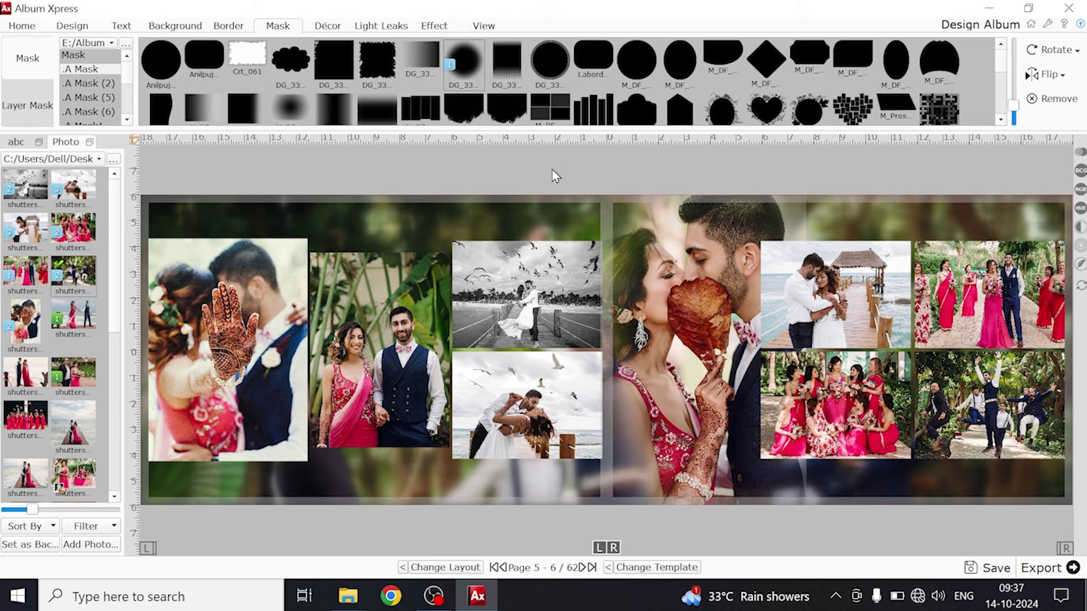
click(556, 312)
ctrl+click(546, 383)
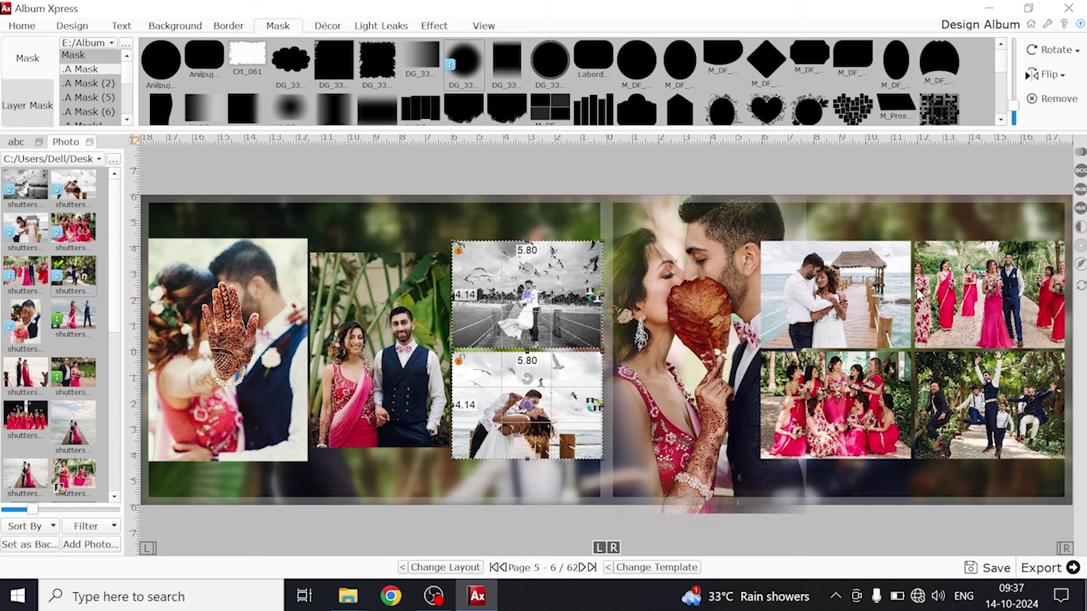
ctrl+click(870, 310)
ctrl+click(1021, 324)
ctrl+click(1013, 401)
ctrl+click(795, 419)
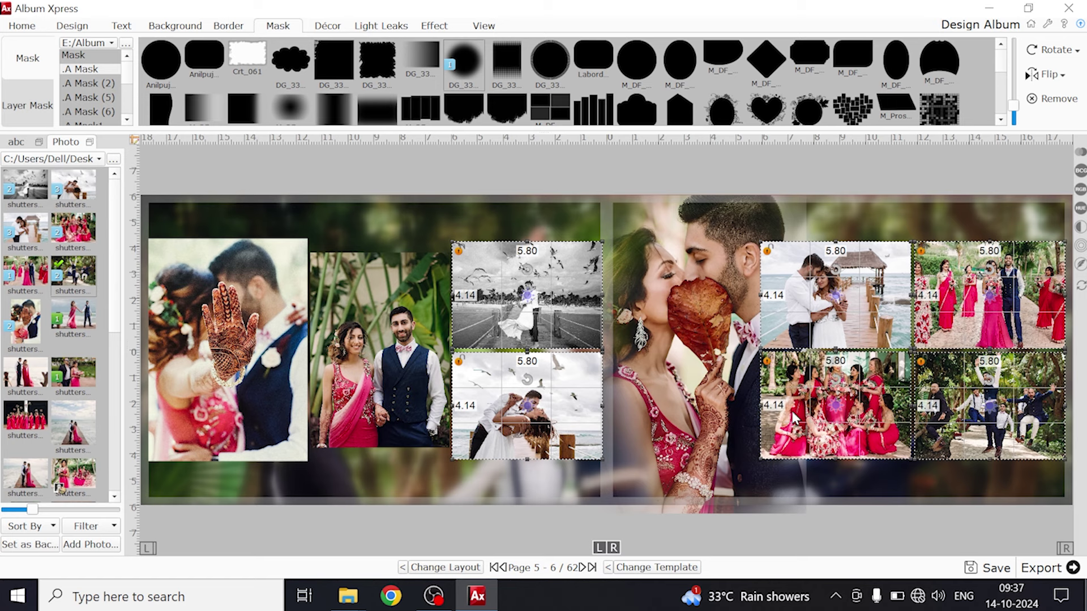
Examine the border designs in categories such as 01_Simple, 02_Creative, 02-Apr-2022 and 02-Mar for the selected photos.
click(227, 28)
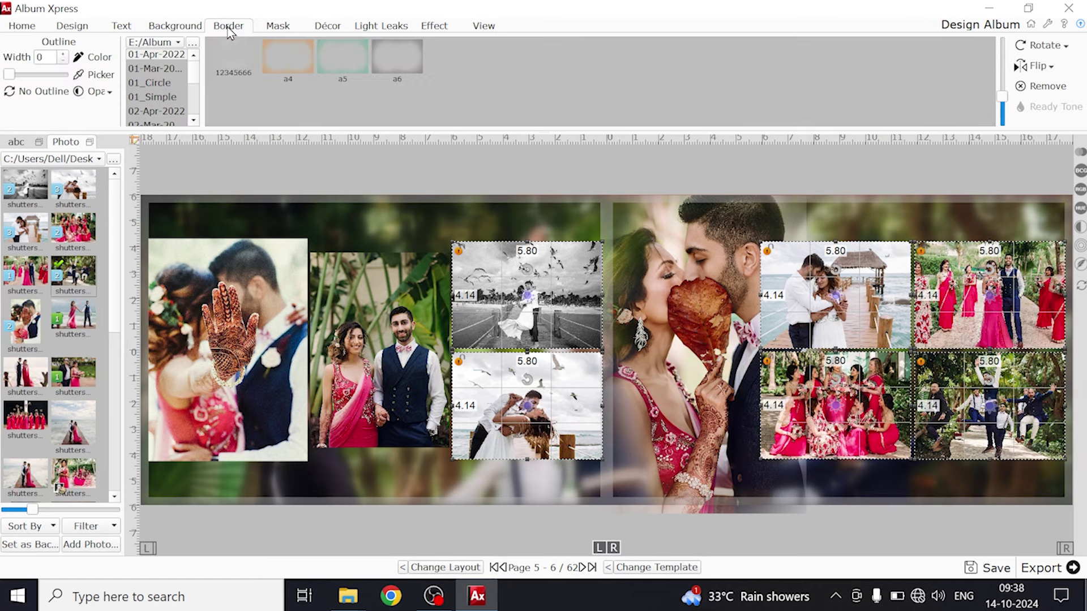
drag(302, 129, 313, 256)
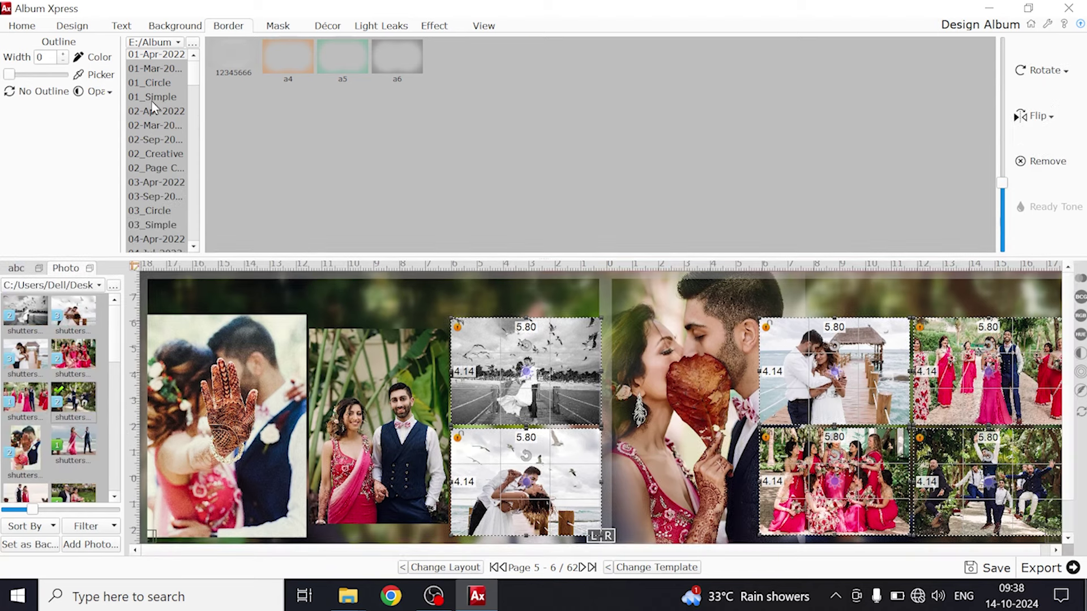
click(153, 97)
click(160, 196)
click(160, 153)
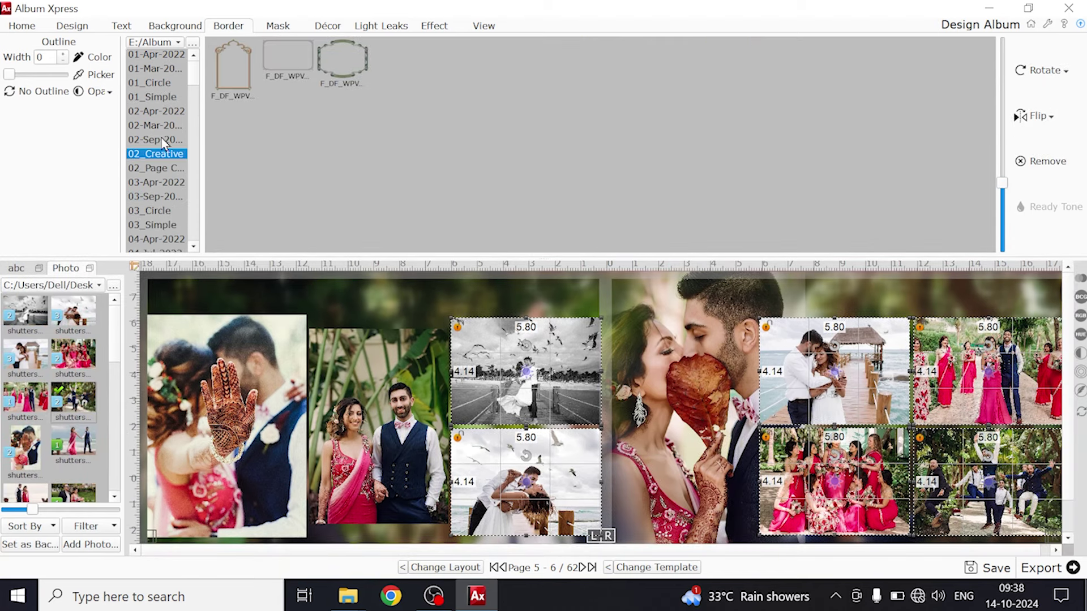
click(160, 111)
click(160, 69)
click(160, 125)
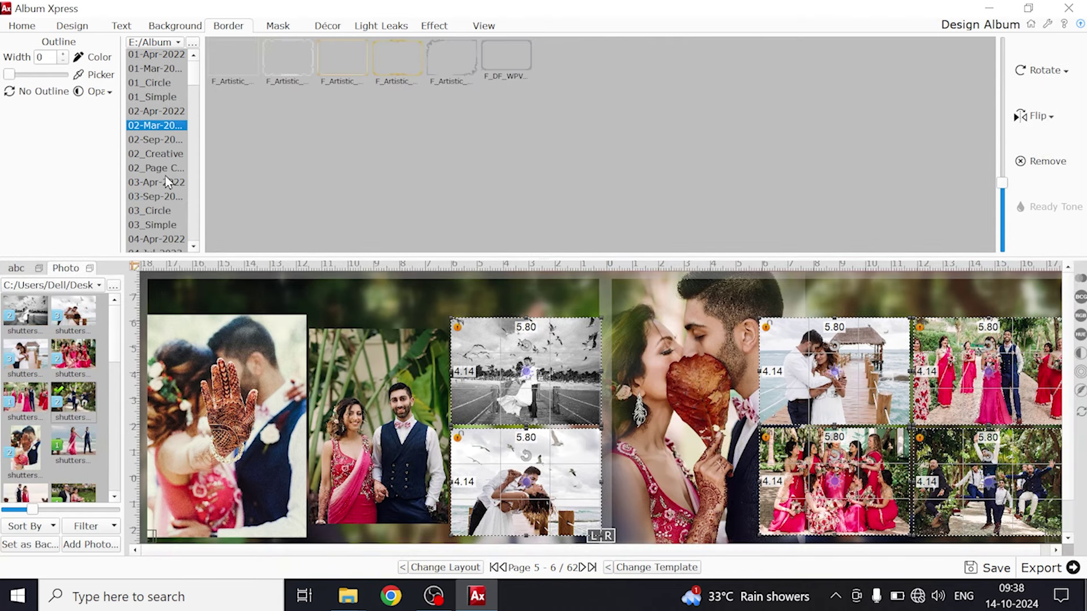
click(164, 196)
drag(313, 256, 320, 119)
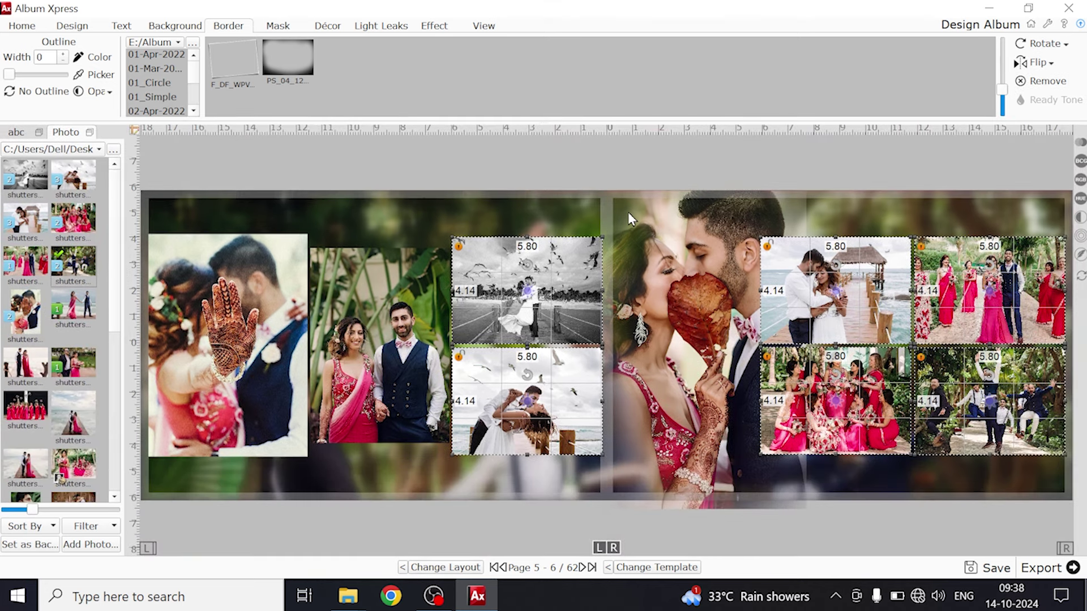
Give the six selected small photos a white (#ffffff) outline with a width of 11.
click(91, 57)
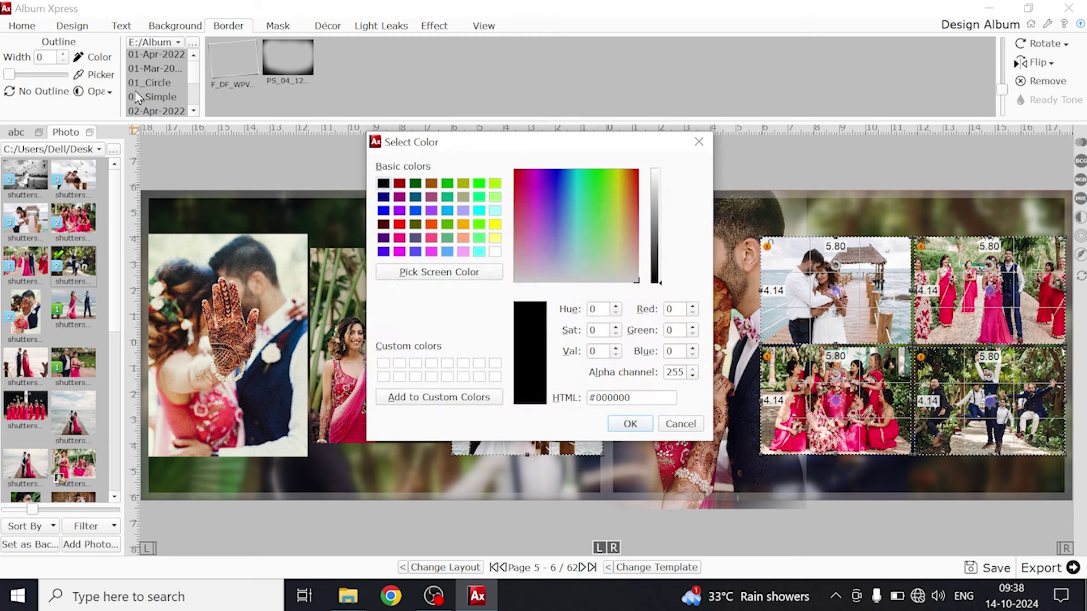
click(494, 252)
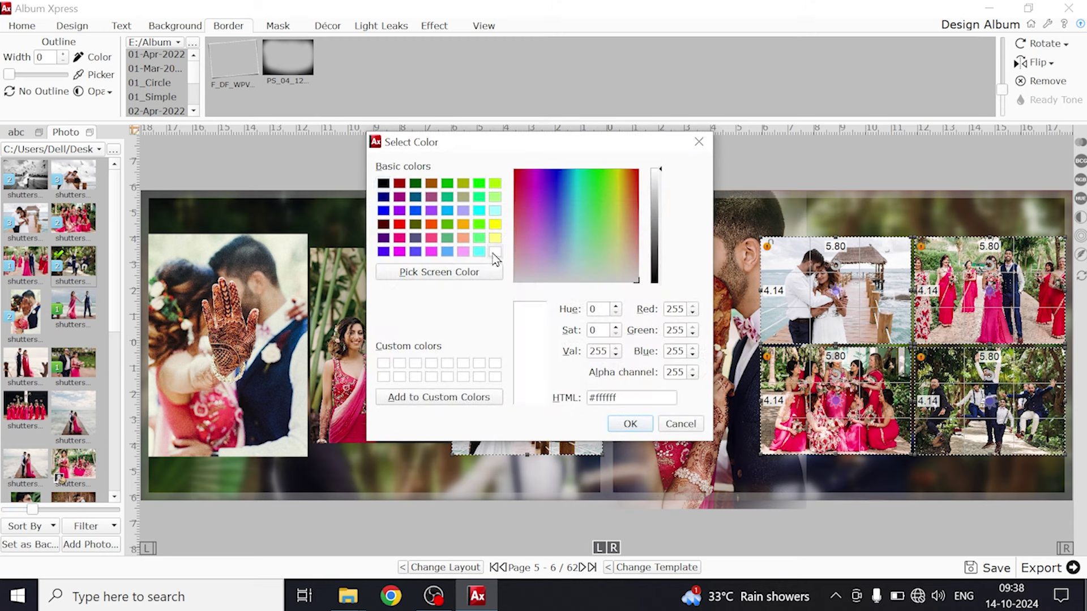
click(628, 425)
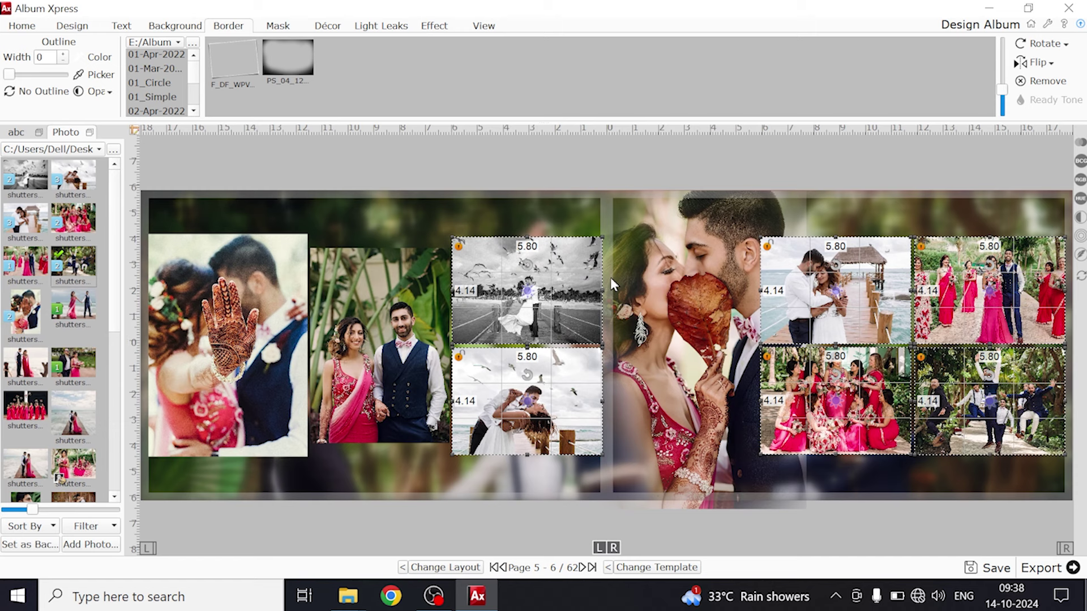
drag(10, 76, 75, 82)
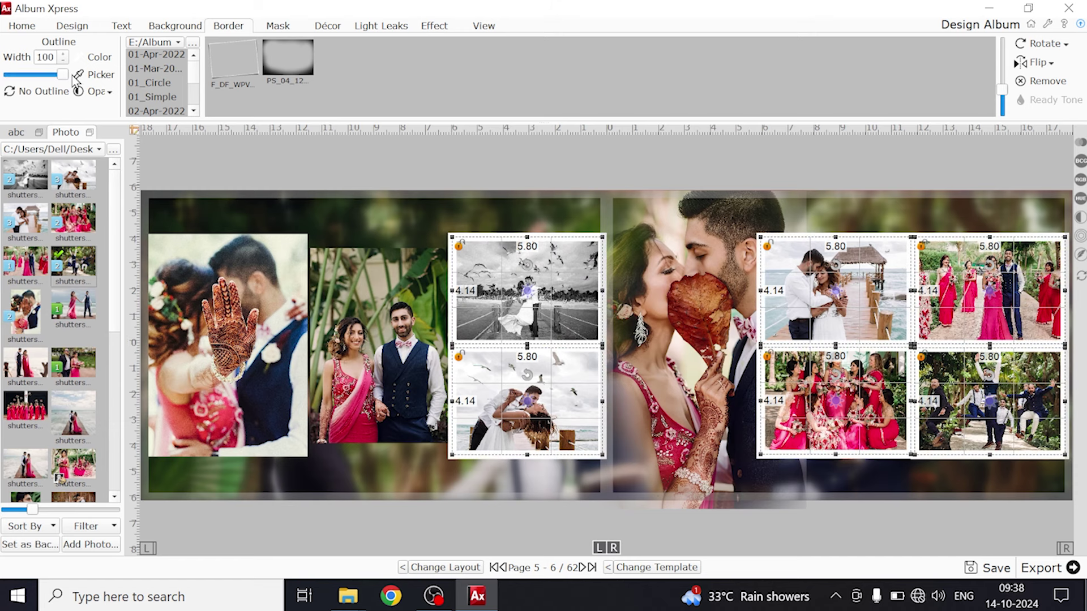
double_click(53, 57)
text(0)
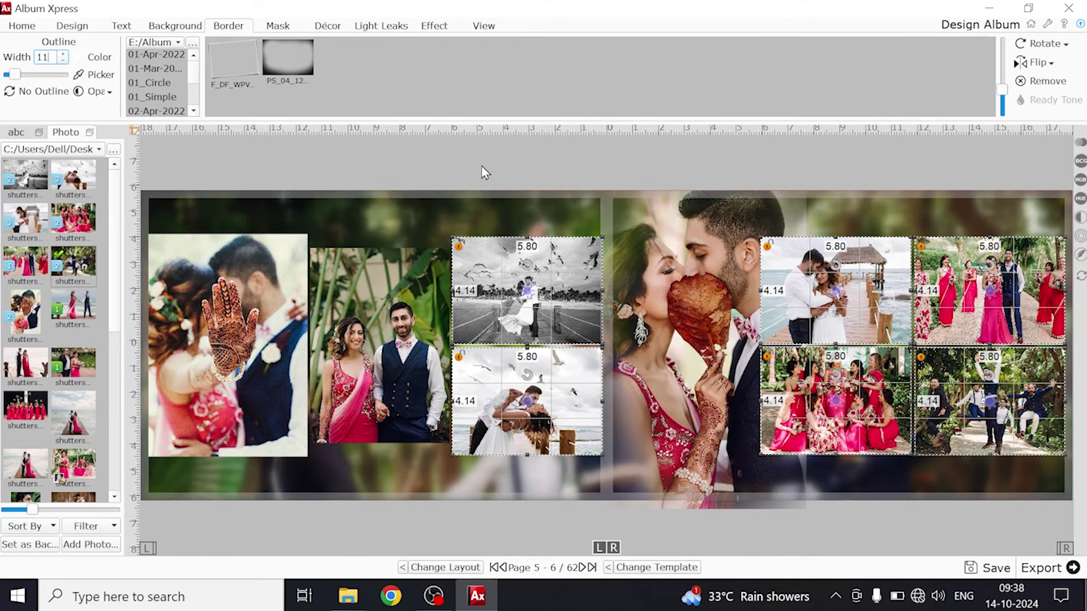
click(485, 171)
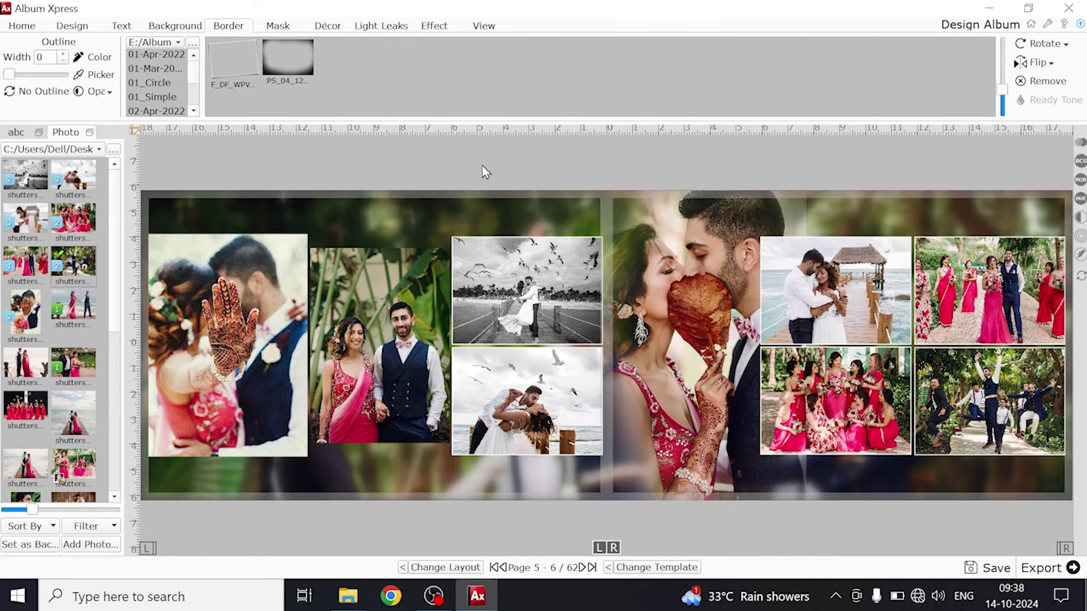
Apply the solid round Anilpuj mask from the .A Mask category to the two portrait photos on page 5.
click(384, 340)
ctrl+click(269, 372)
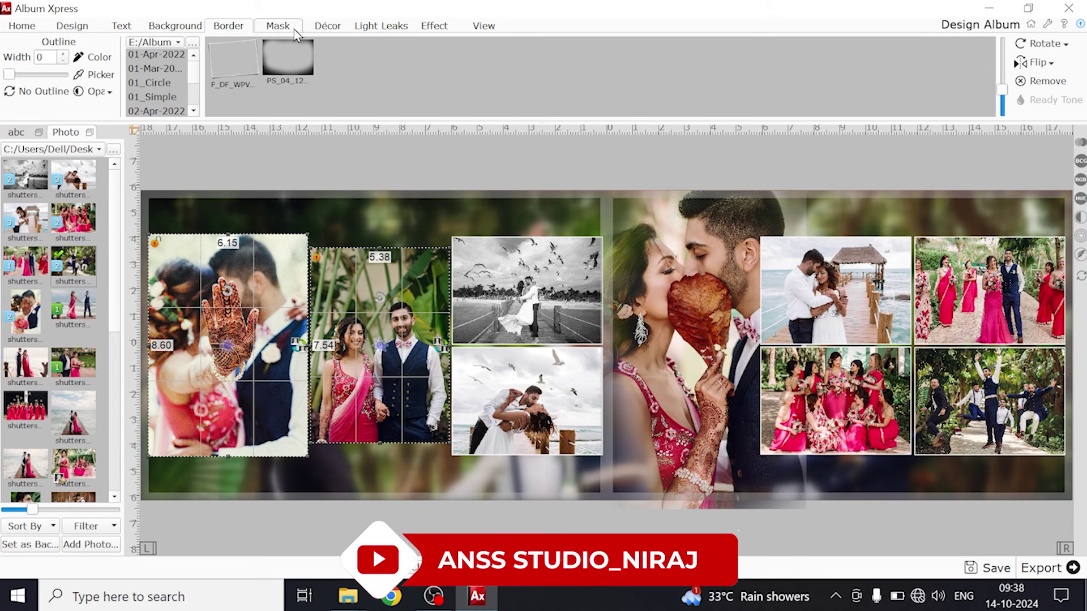
click(273, 30)
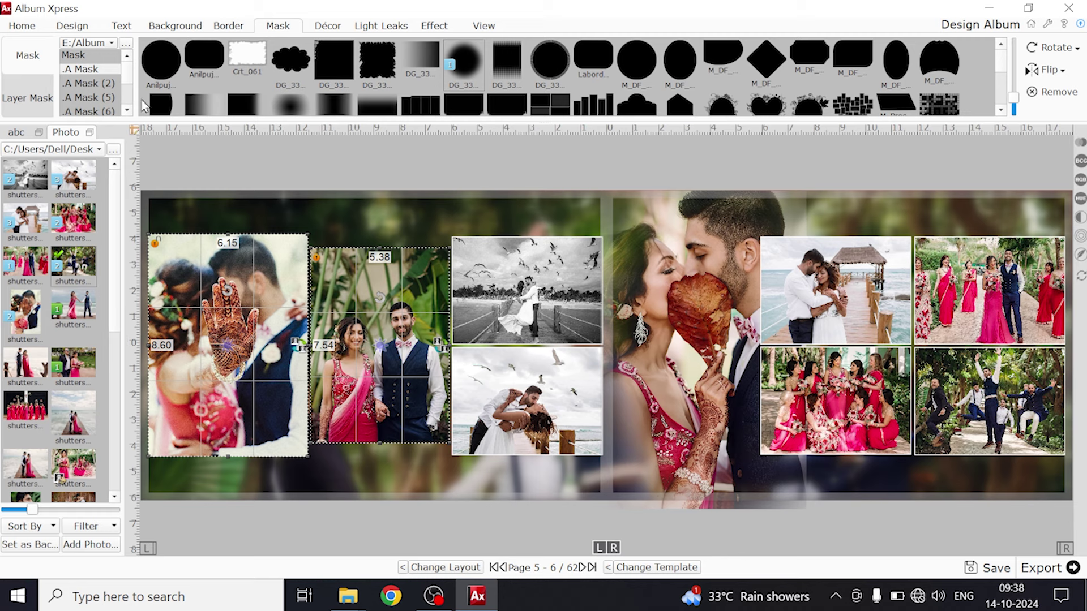
click(161, 68)
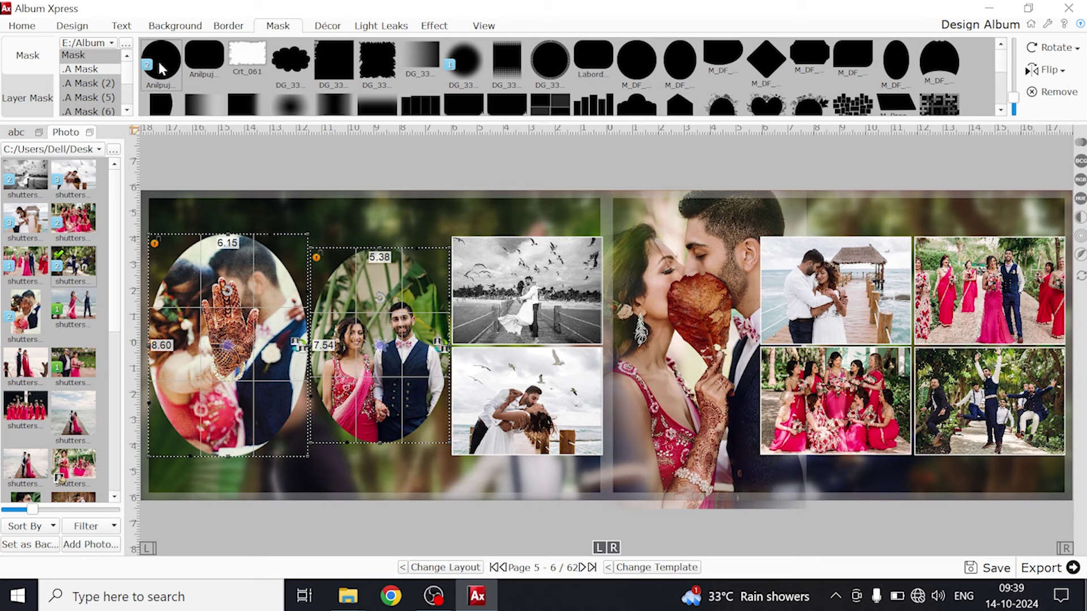
click(328, 187)
Enlarge the oval henna-hand photo on page 5 to about 8.40 x 11.76 inches.
click(266, 298)
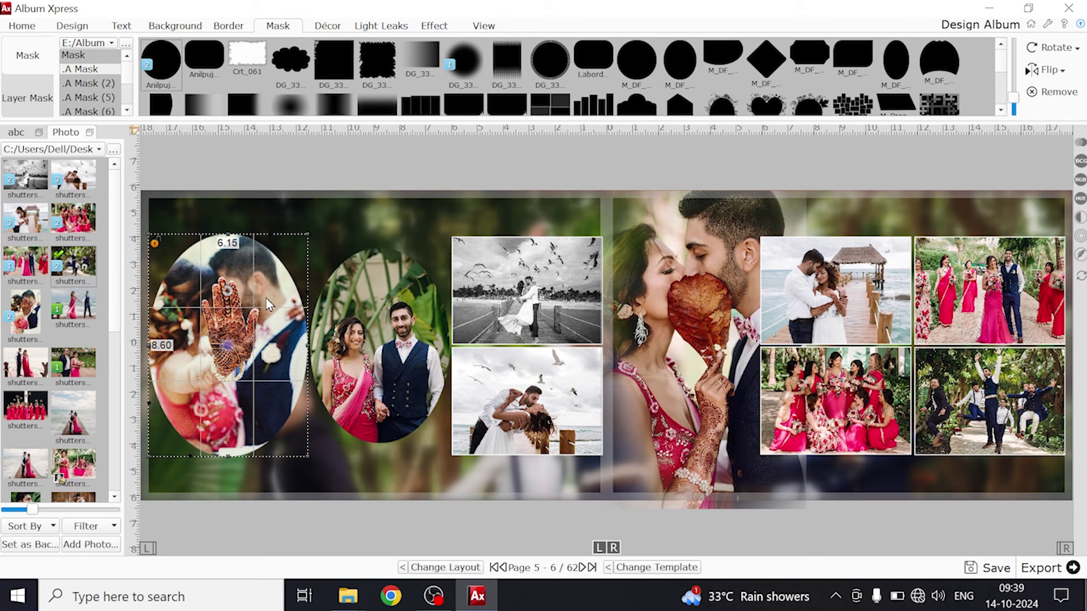
drag(305, 243, 349, 194)
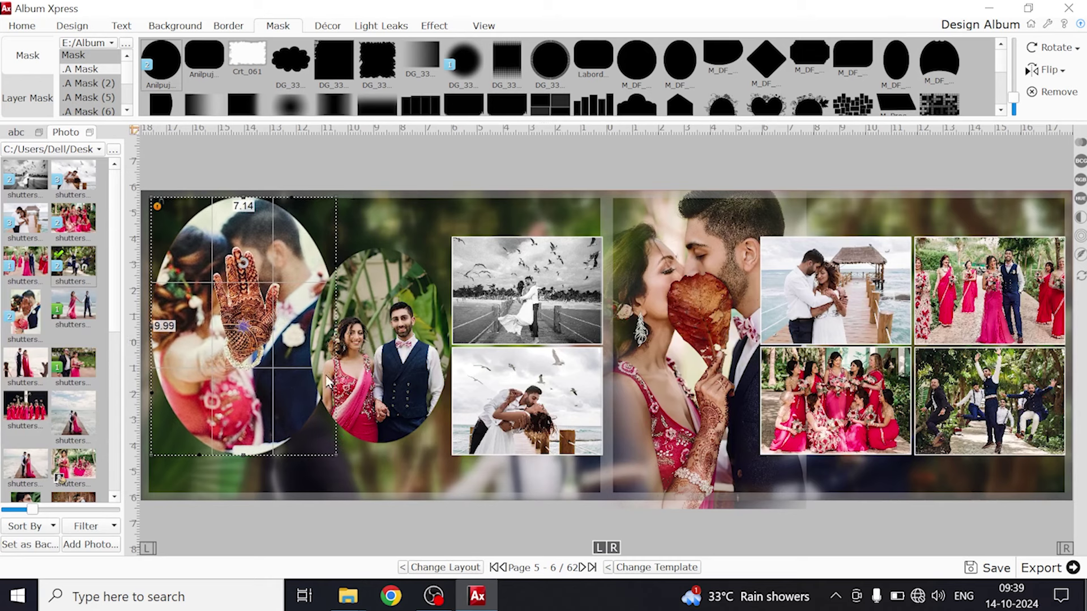
drag(336, 455, 383, 509)
Shift the picture inside the smaller oval on page 5 slightly upward to show more of the standing couple.
click(384, 403)
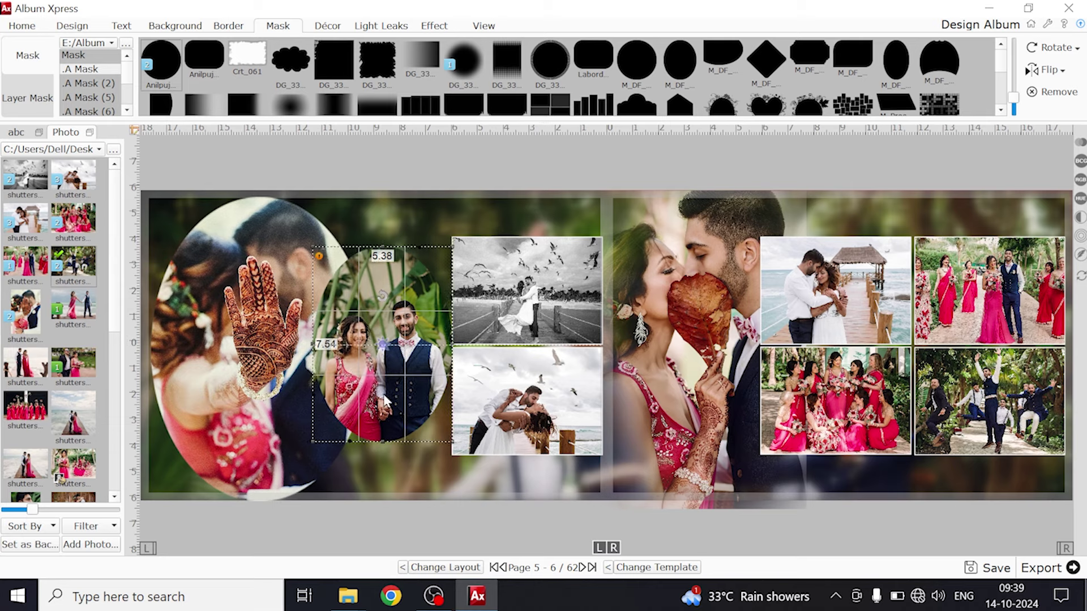
click(379, 351)
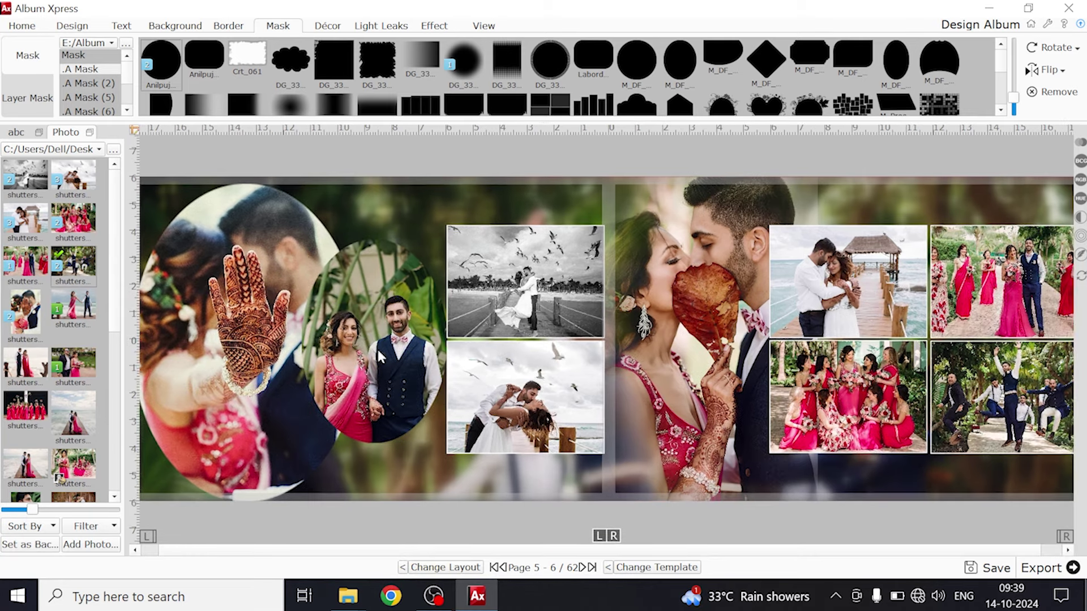
click(384, 353)
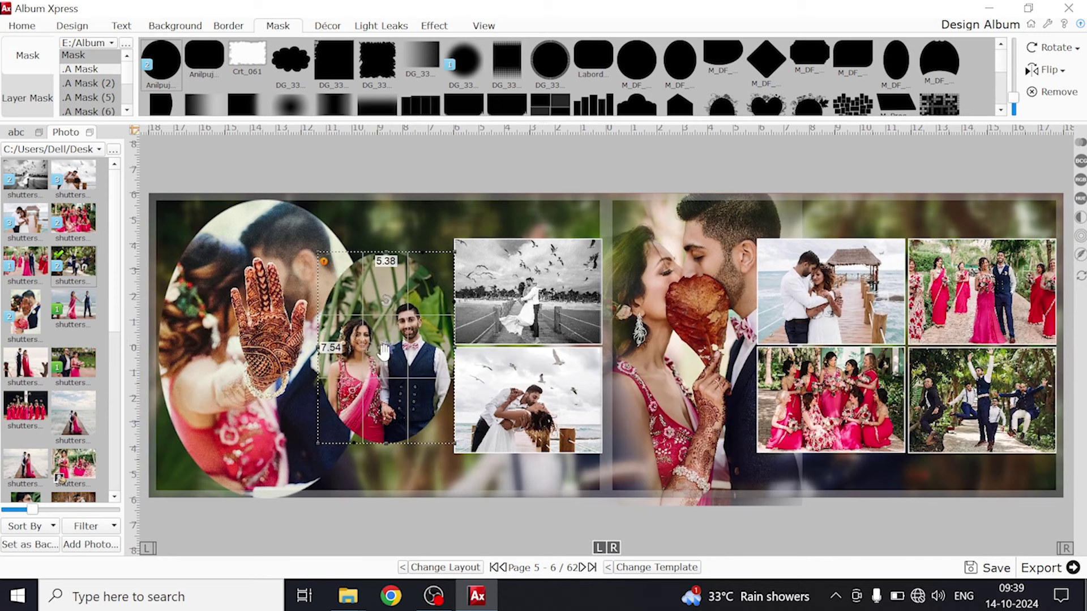
drag(384, 353, 379, 340)
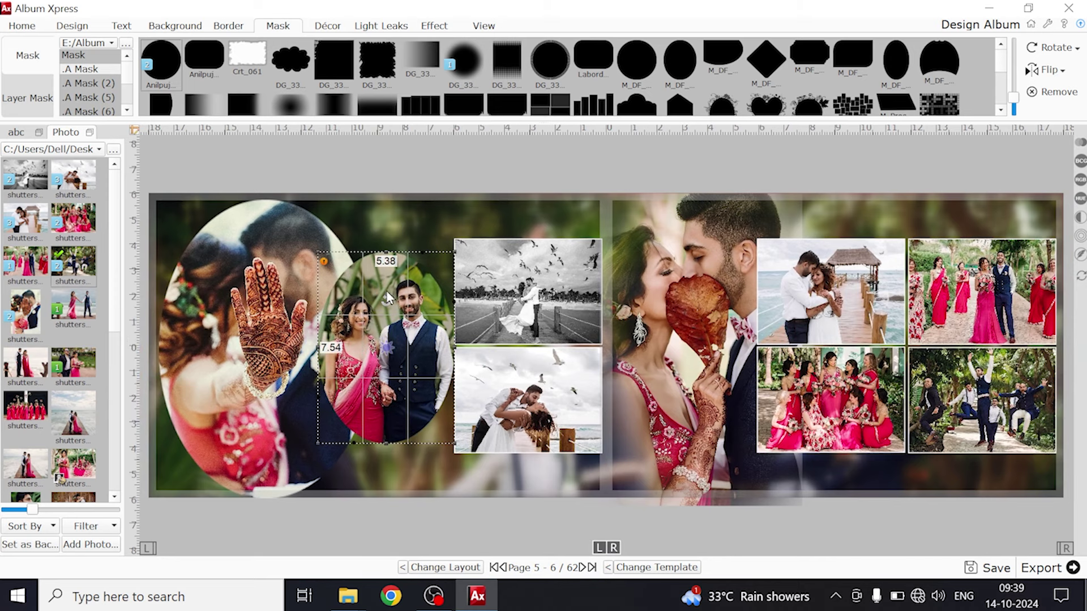
click(270, 331)
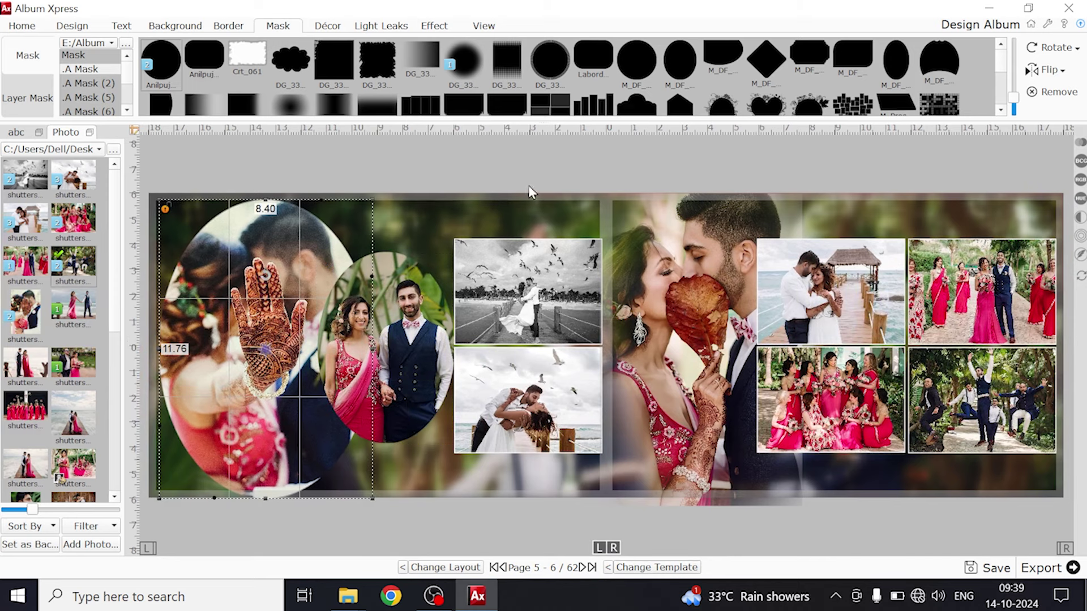
click(503, 183)
Give both oval photos on page 5 a white (#ffffff) outline with a width of 11.
click(380, 351)
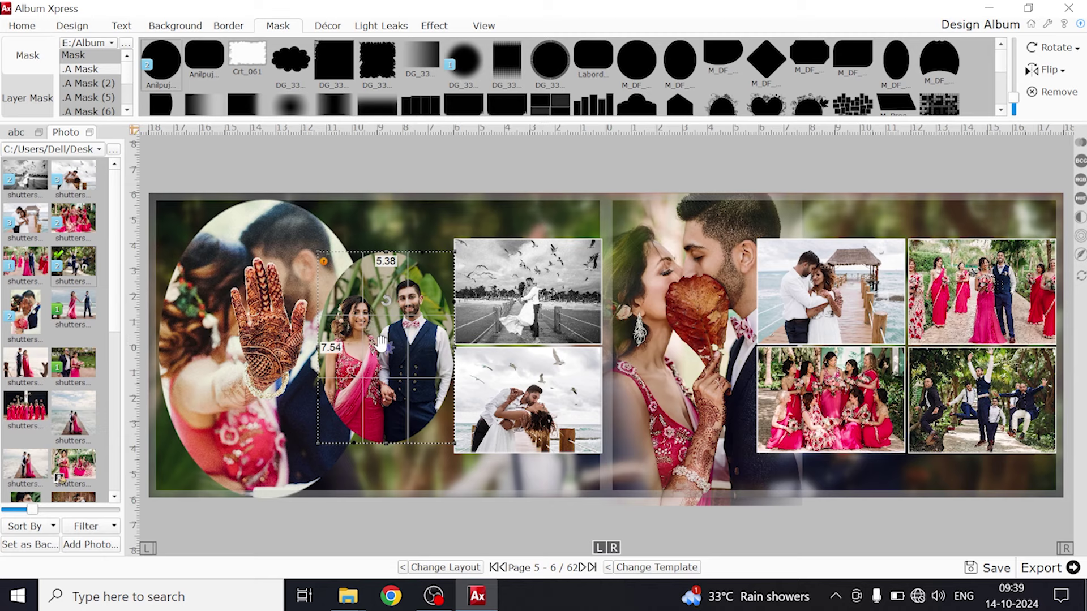
ctrl+click(270, 399)
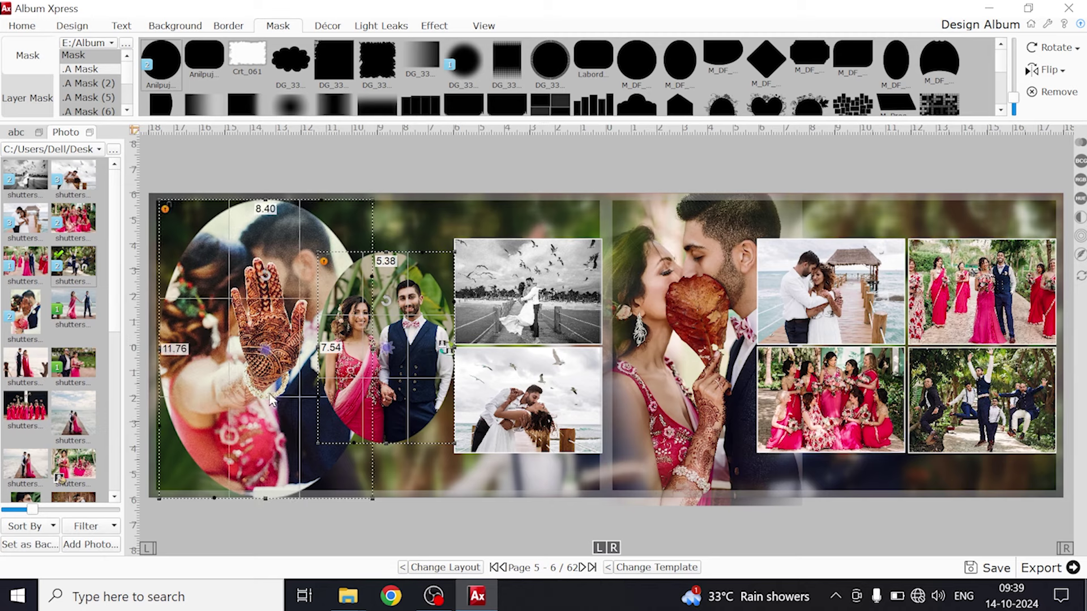
click(238, 26)
click(111, 59)
click(538, 285)
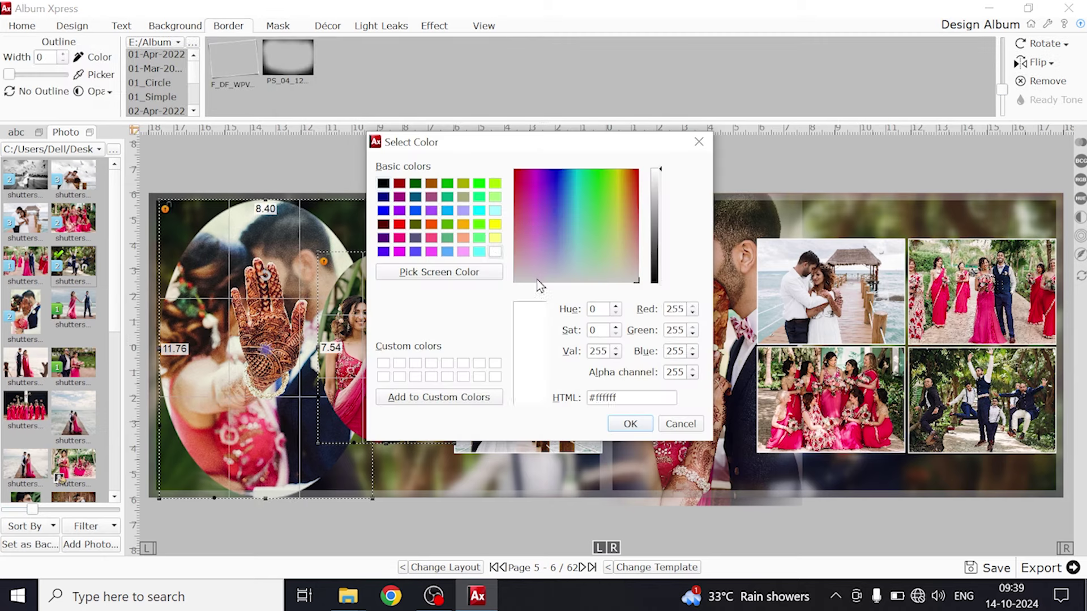
click(628, 421)
click(48, 56)
text(3)
key(Return)
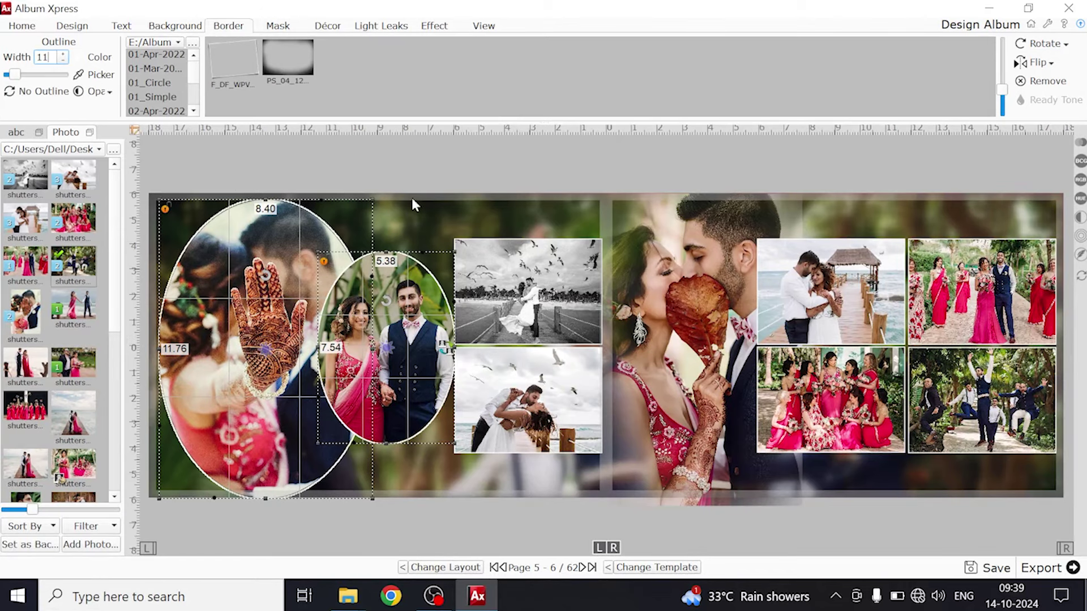
click(425, 187)
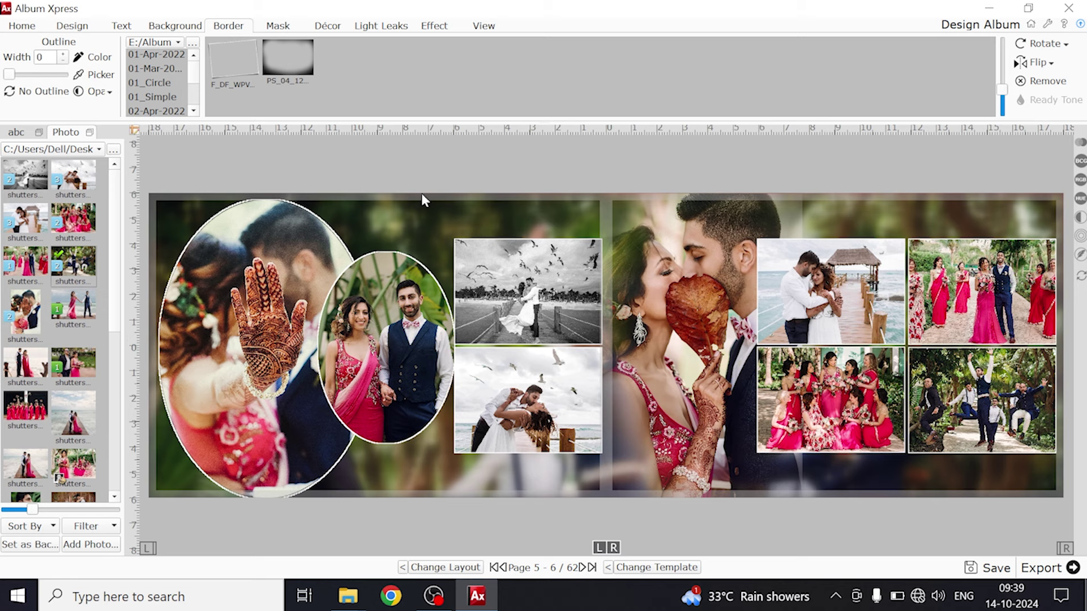
Try the text "Sweet Moment" in Segoe Script at size 72 along the lower edge of page 5, and delete it.
click(122, 26)
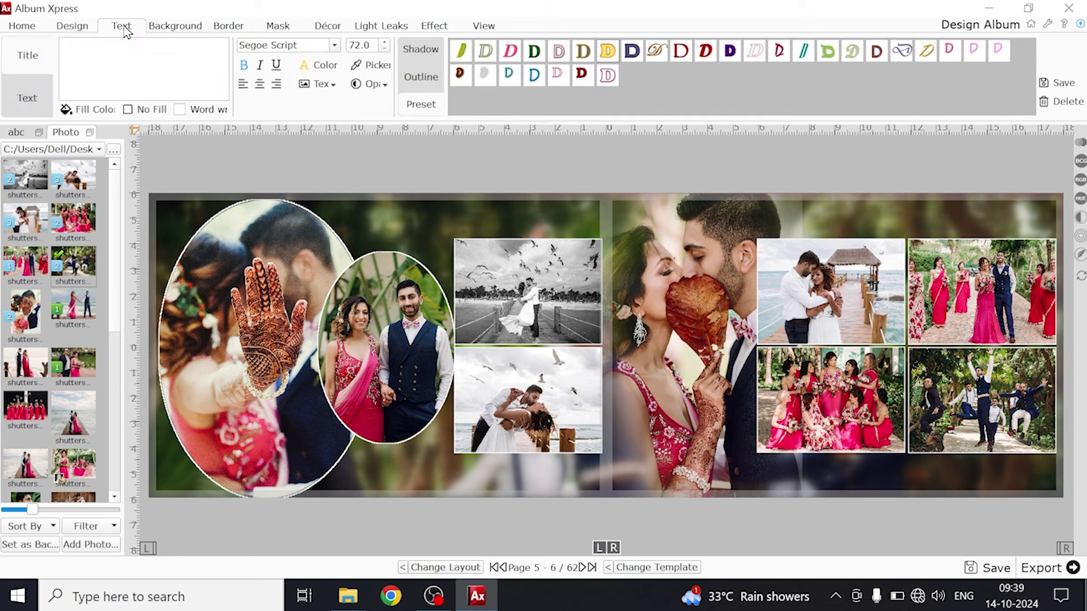
text(Sweet Moment)
drag(710, 351, 456, 487)
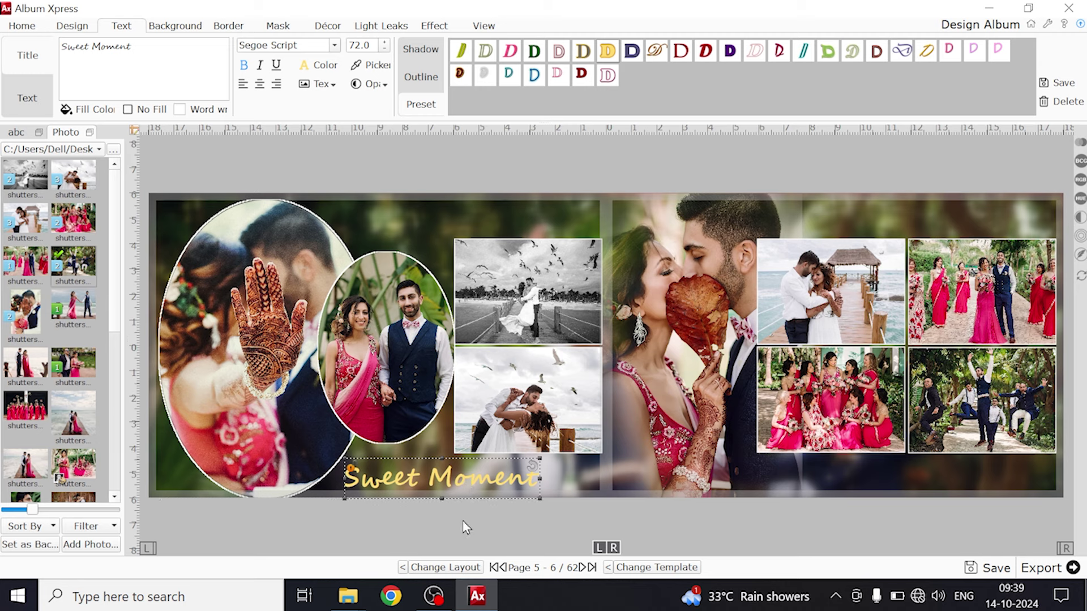
click(478, 525)
click(475, 491)
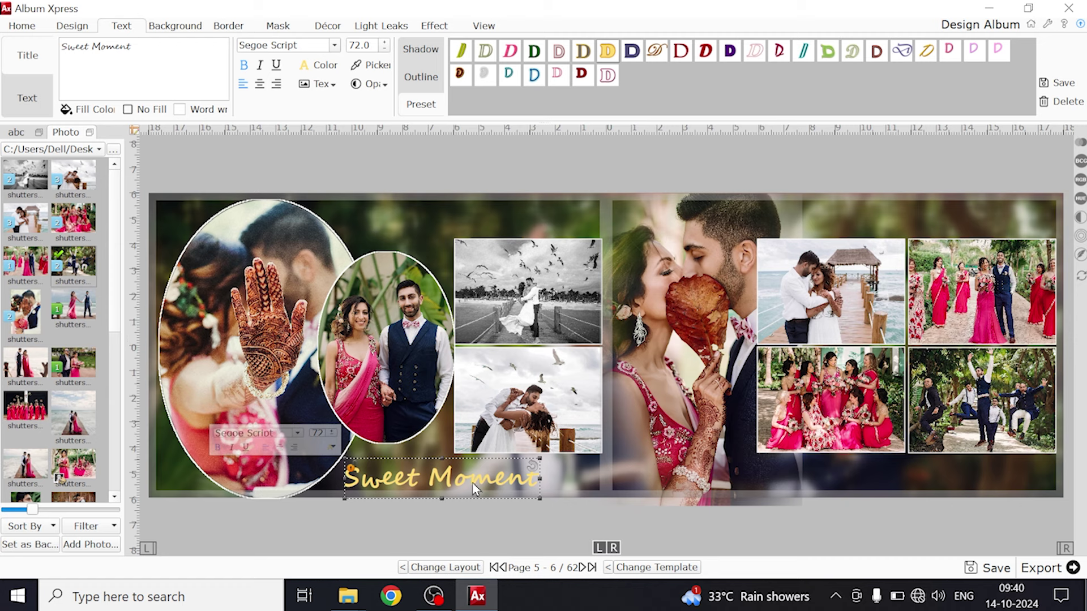
key(Delete)
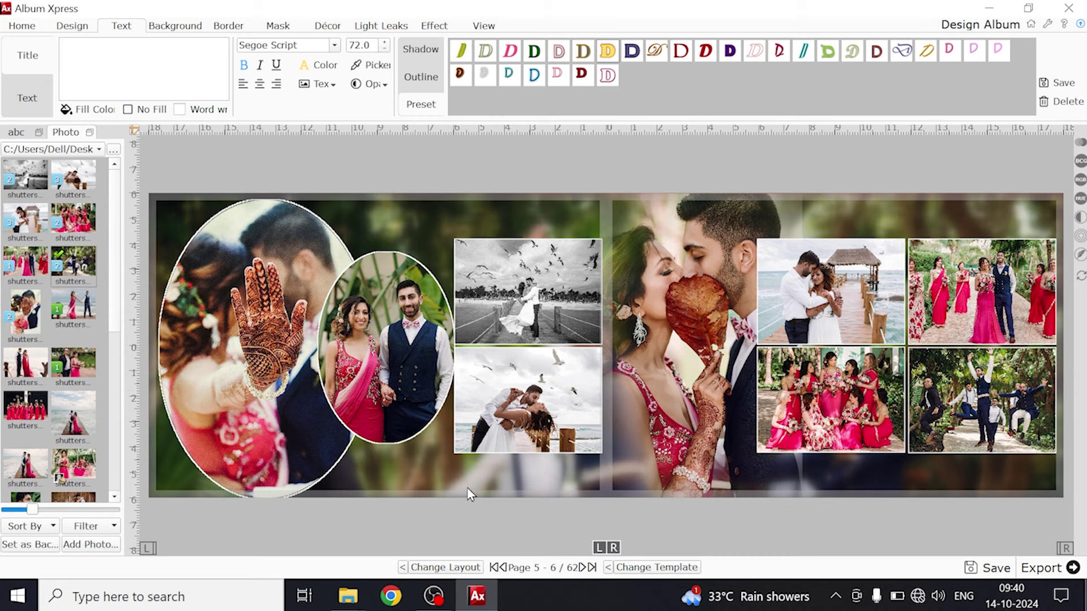
Add the "memories Share the moments" clipart from the suraj category and place it along page 5's lower edge, beside the large oval photo.
click(329, 33)
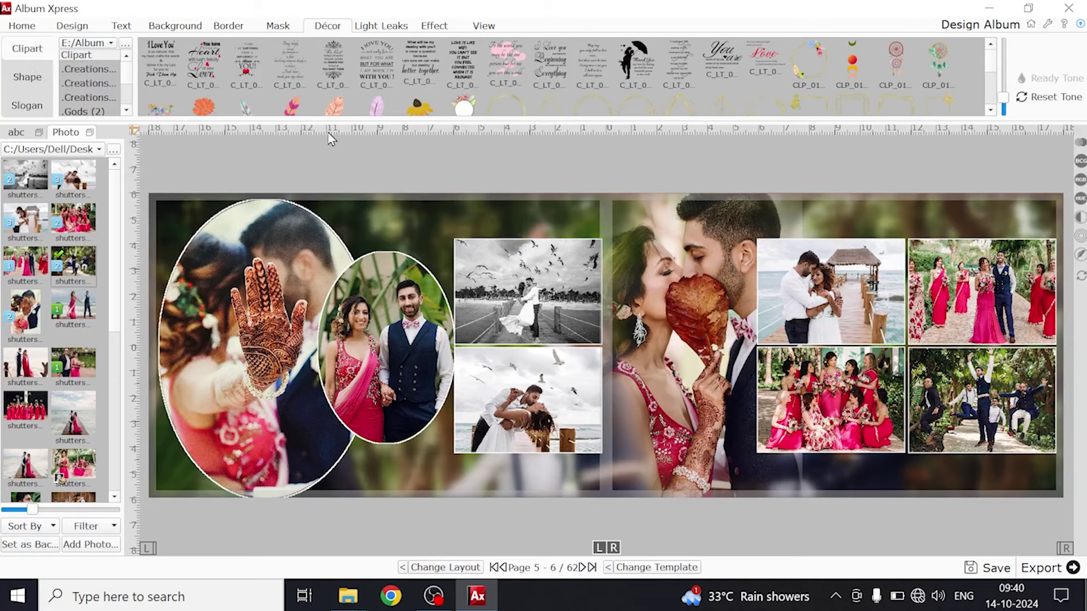
mouse_move(338, 122)
click(84, 126)
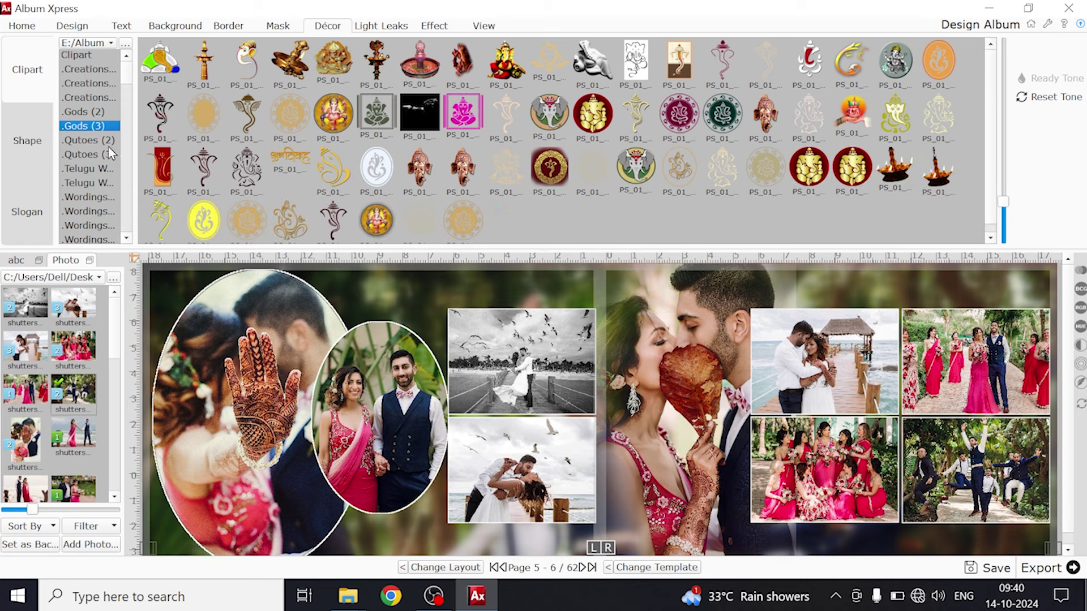
click(95, 113)
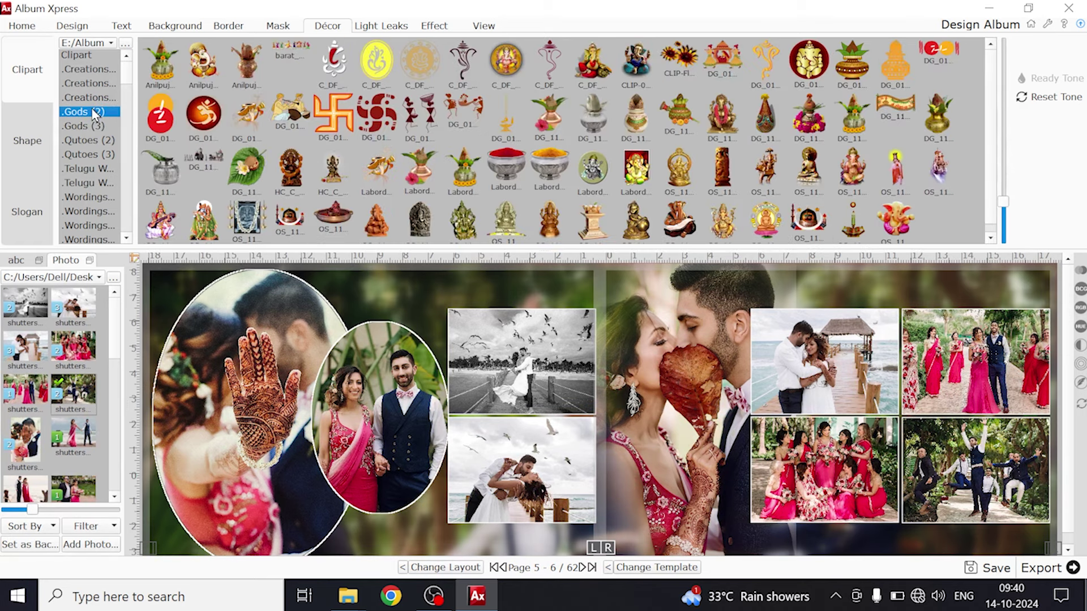
drag(128, 73, 136, 235)
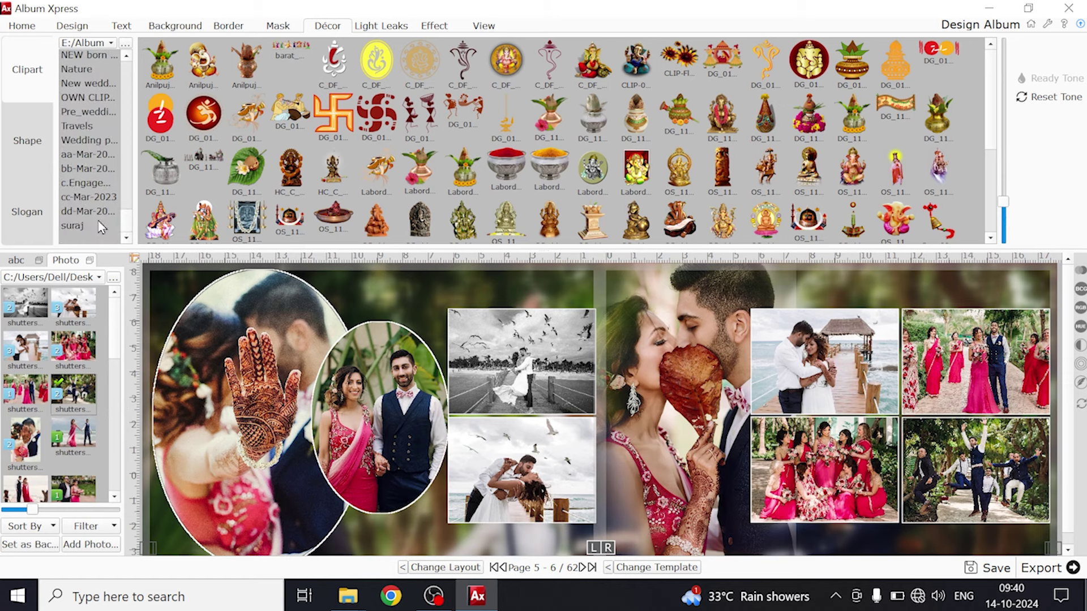
click(81, 227)
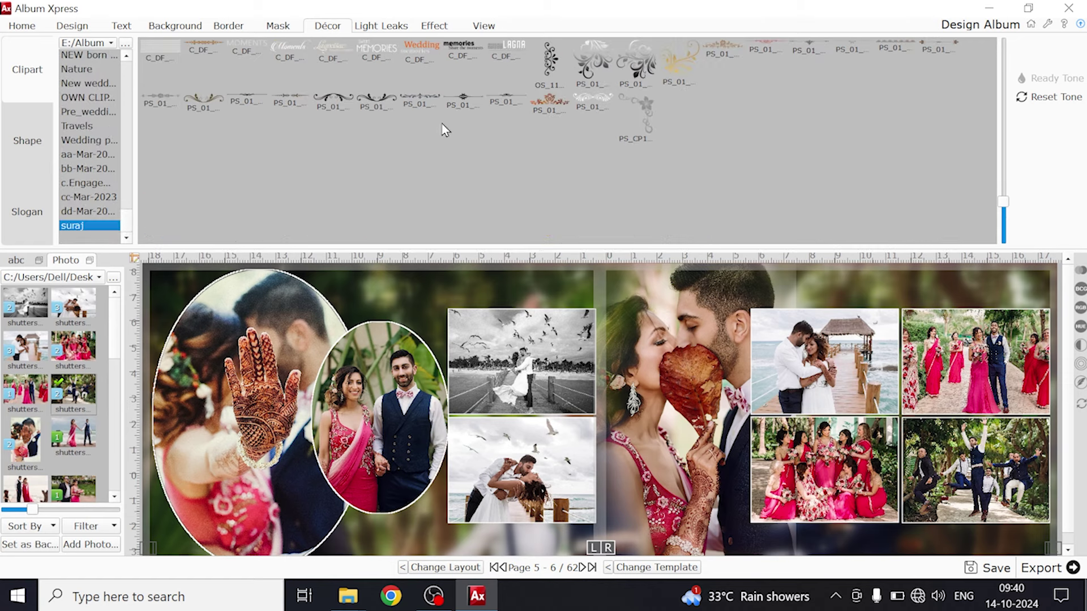
drag(553, 250, 553, 107)
click(455, 54)
drag(629, 367, 424, 479)
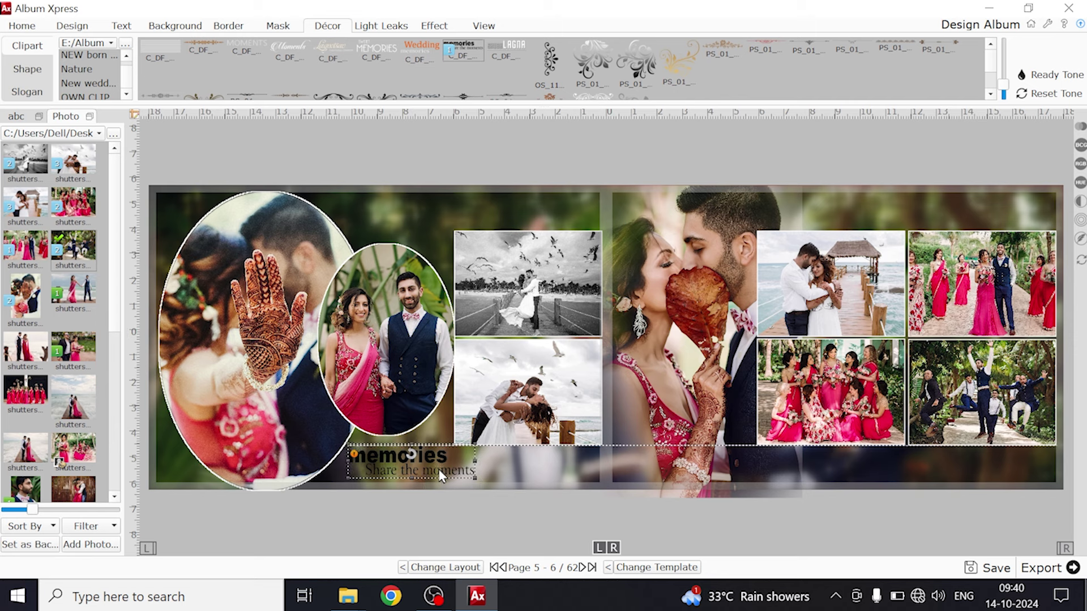
Turn the "memories" clipart white by setting brightness and contrast to 100, and enlarge it slightly.
click(1081, 148)
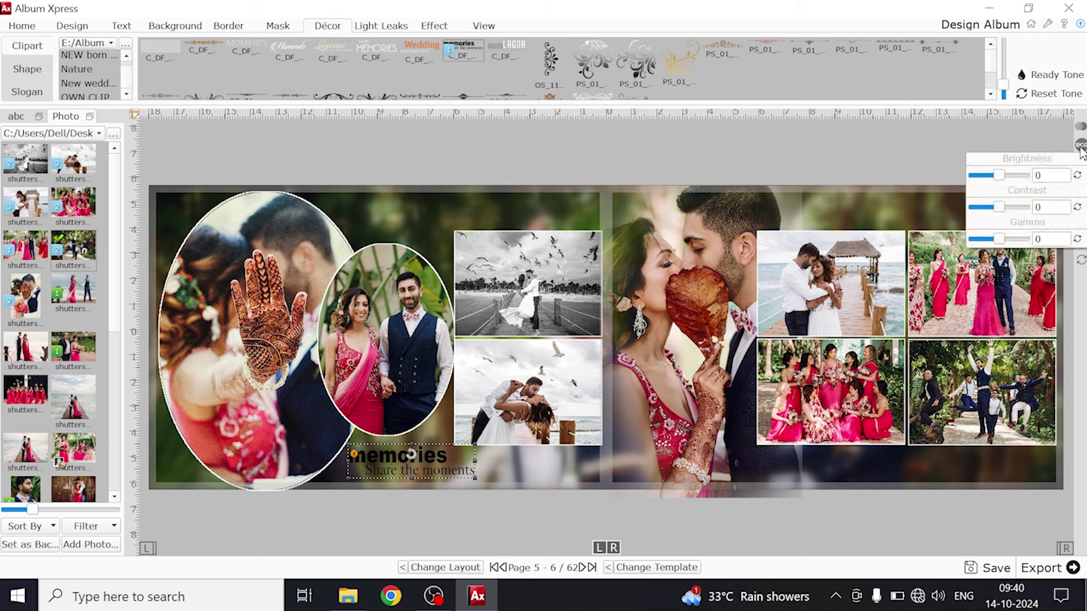
click(1007, 175)
drag(999, 207, 973, 207)
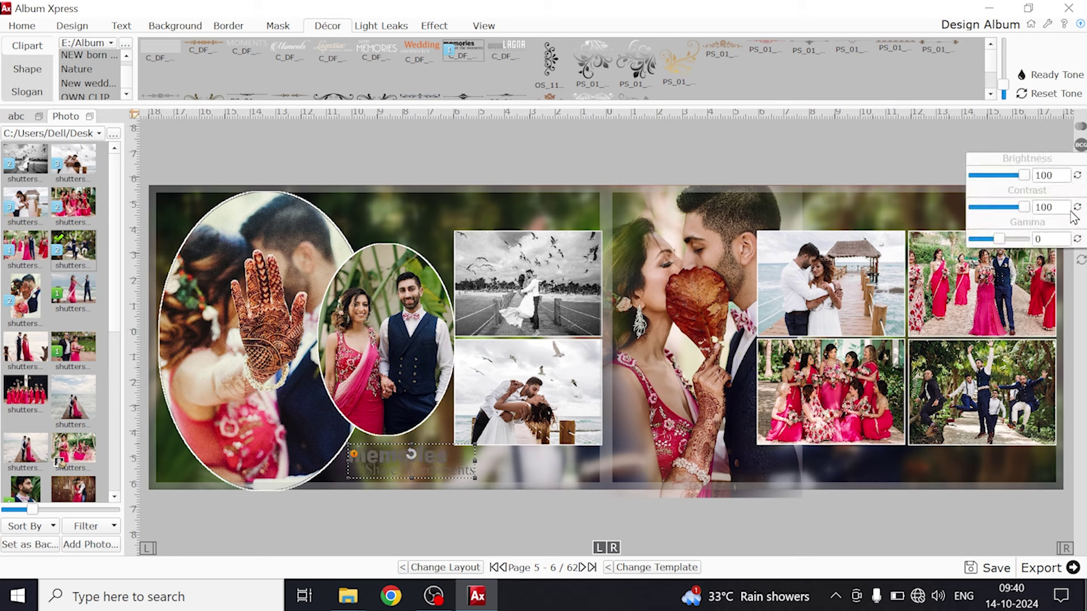
click(728, 177)
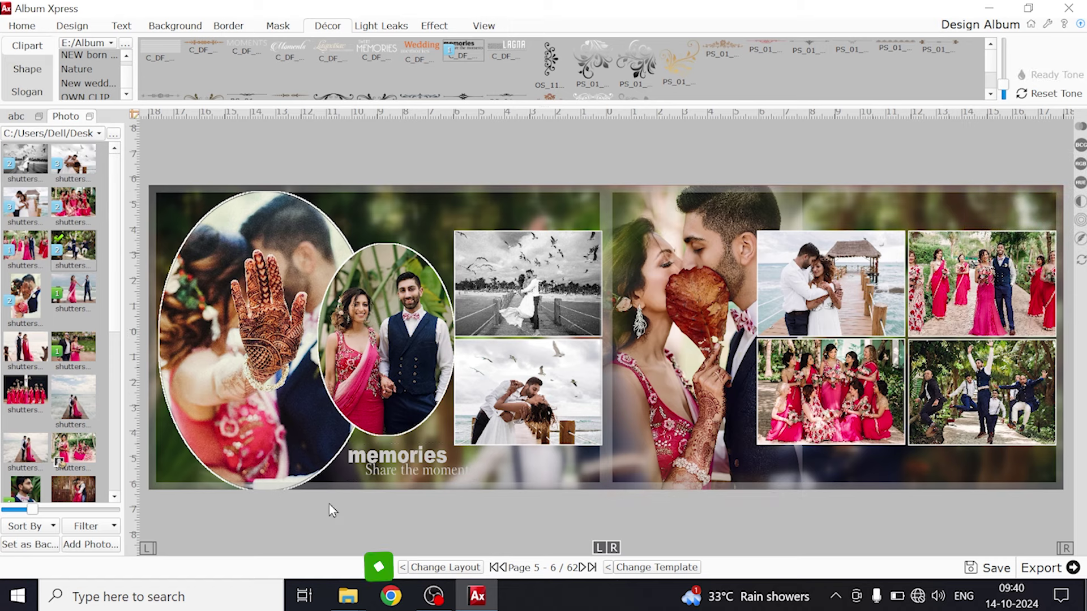
click(406, 475)
drag(476, 479, 487, 484)
click(463, 502)
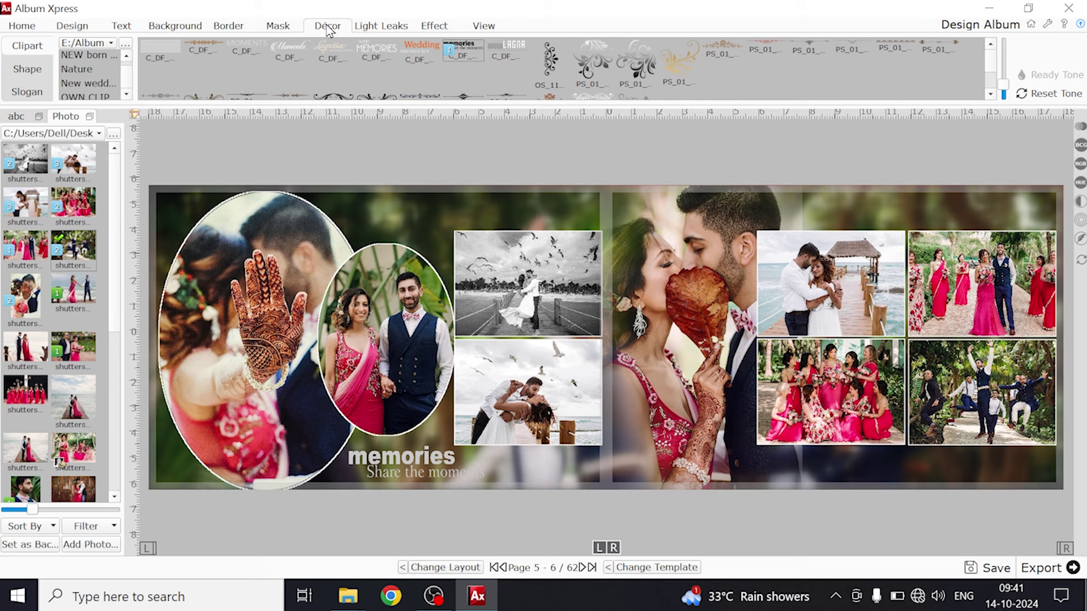
Add a solid square-cornered shape on page 6 and widen it to cover most of the four-photo grid.
click(24, 71)
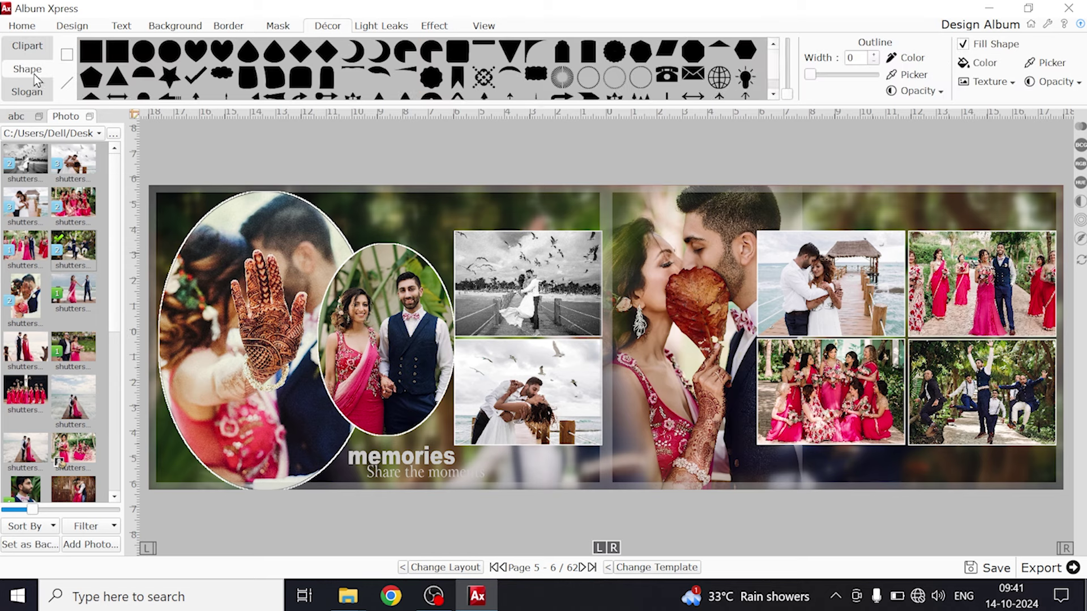
click(90, 52)
drag(616, 352, 815, 457)
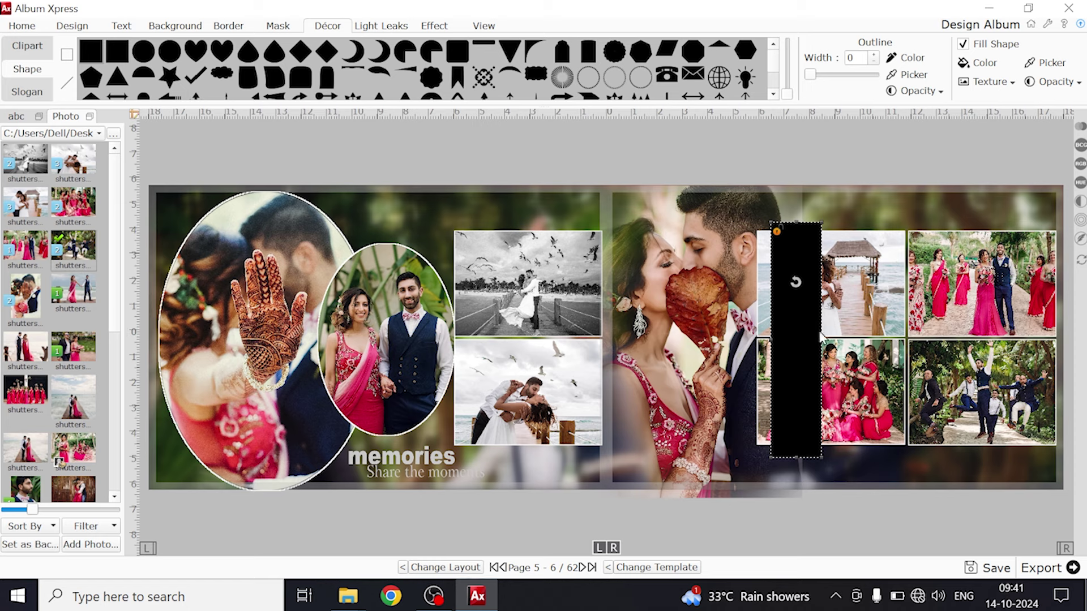
drag(822, 338, 1046, 342)
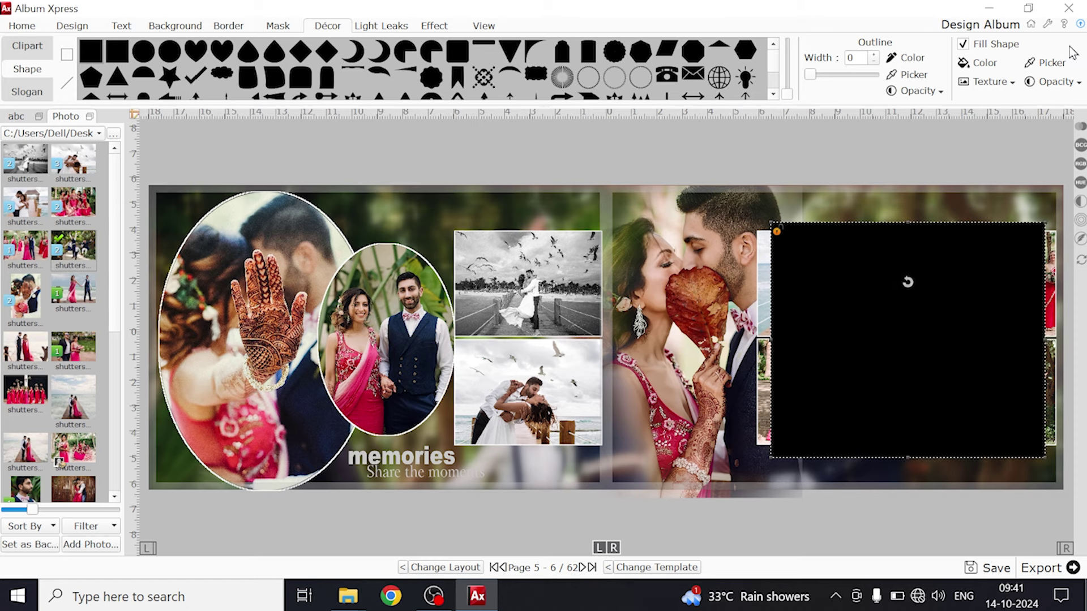
Fill the rectangle on page 6 with white and send it to the back, behind the four photos.
click(985, 64)
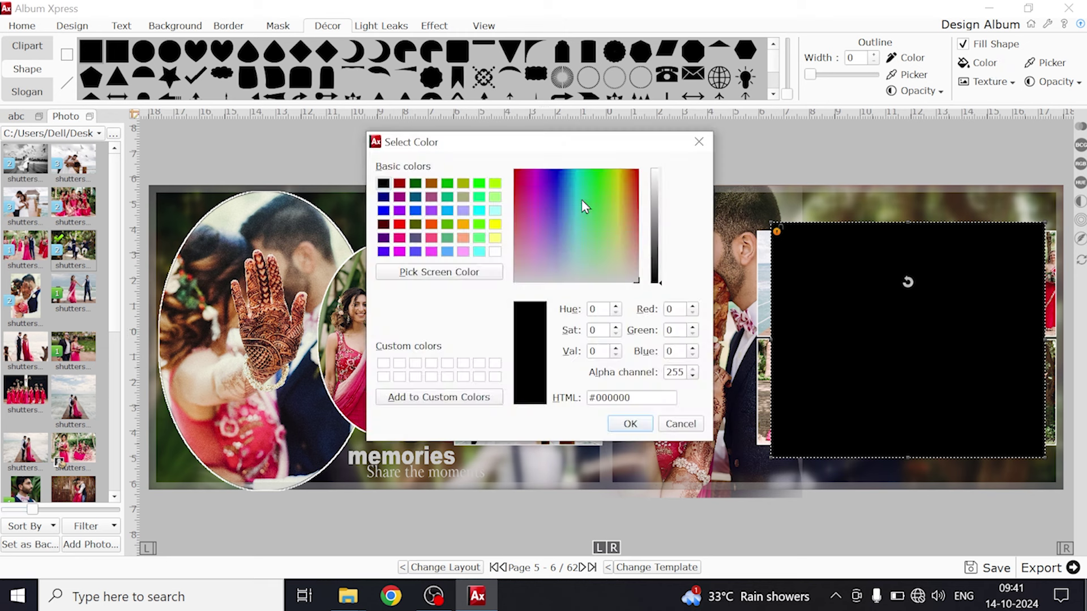
click(496, 251)
click(630, 423)
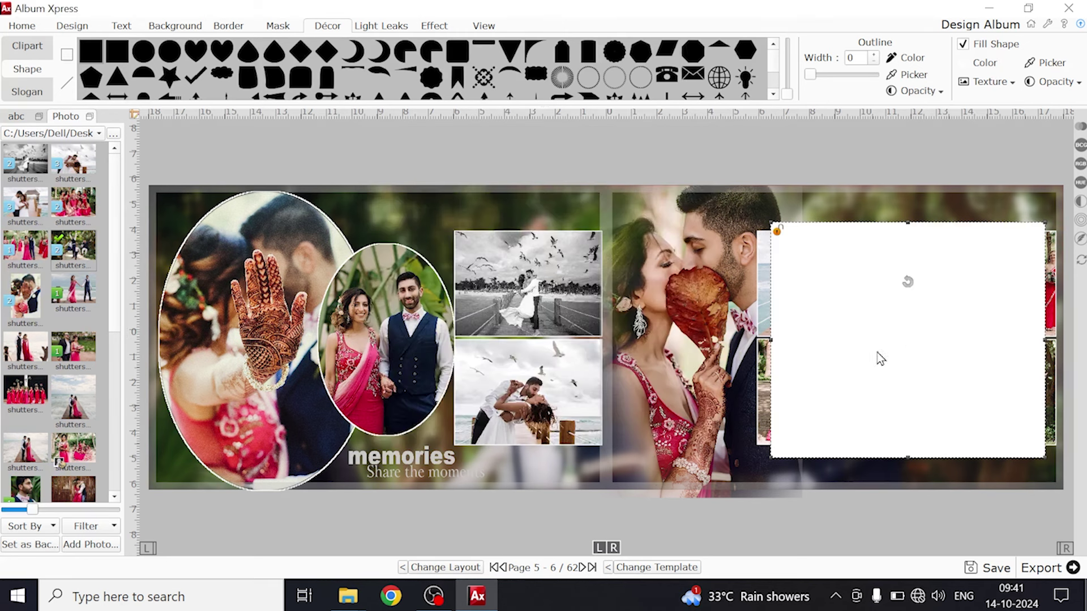
right_click(908, 354)
mouse_move(928, 440)
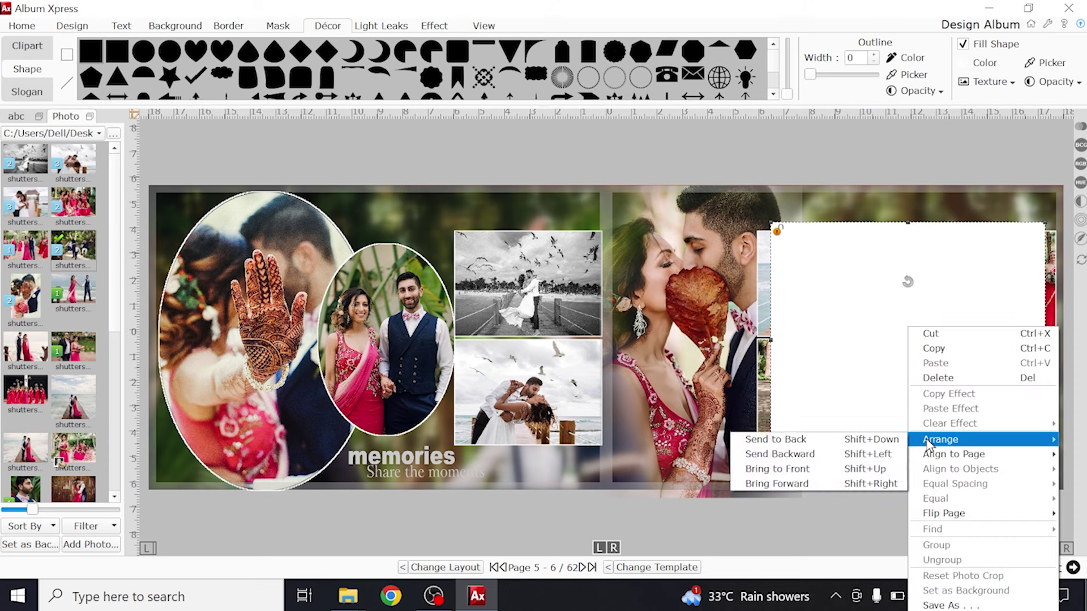
click(797, 446)
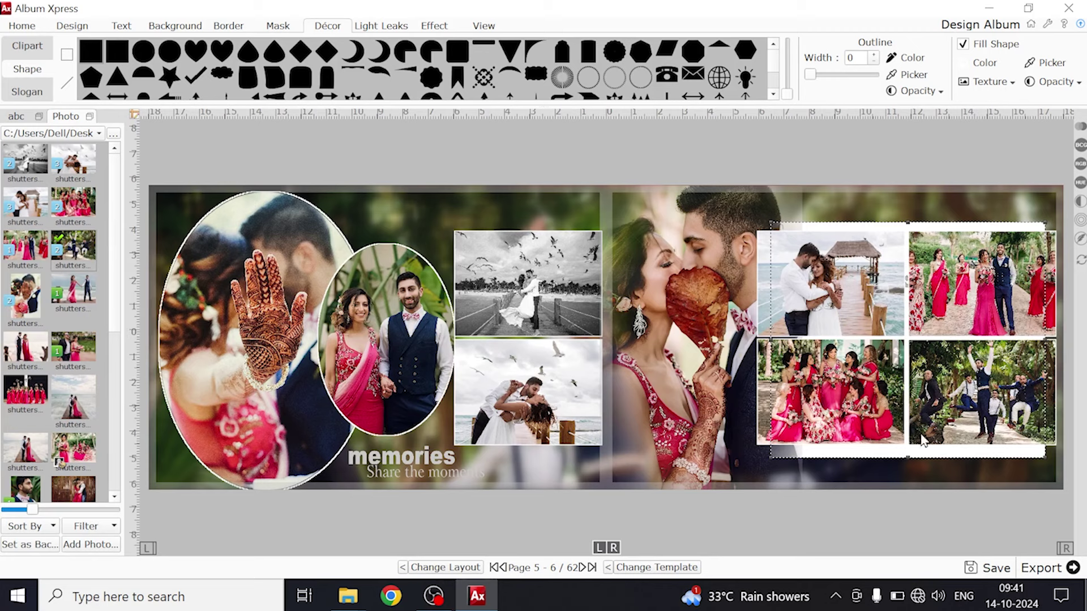
Set the fill opacity of the white rectangle behind the page 6 photo grid to 30.
click(1053, 82)
drag(1031, 117, 992, 122)
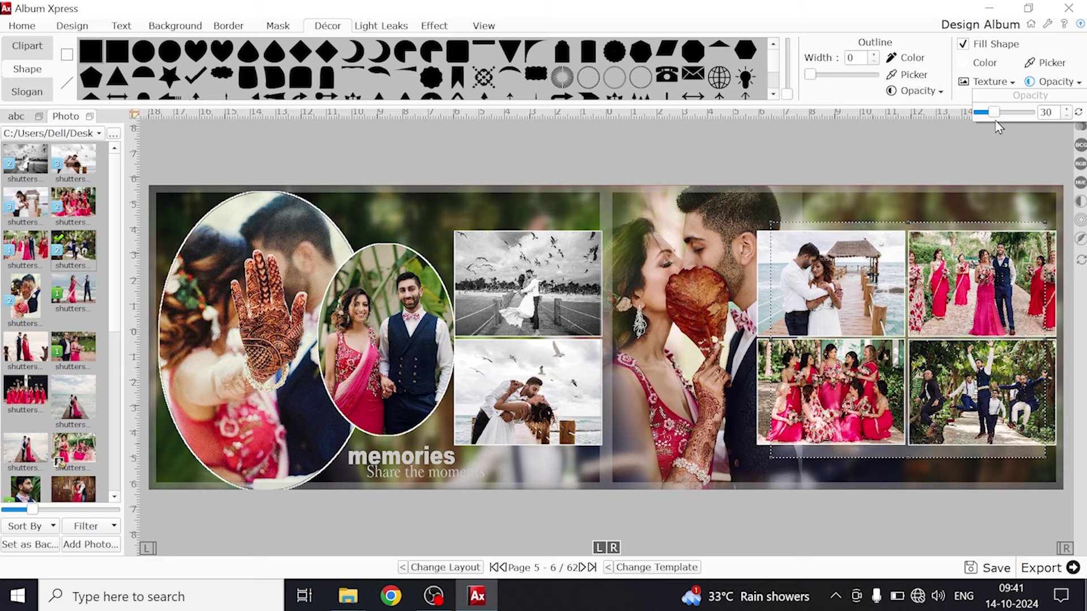
click(857, 469)
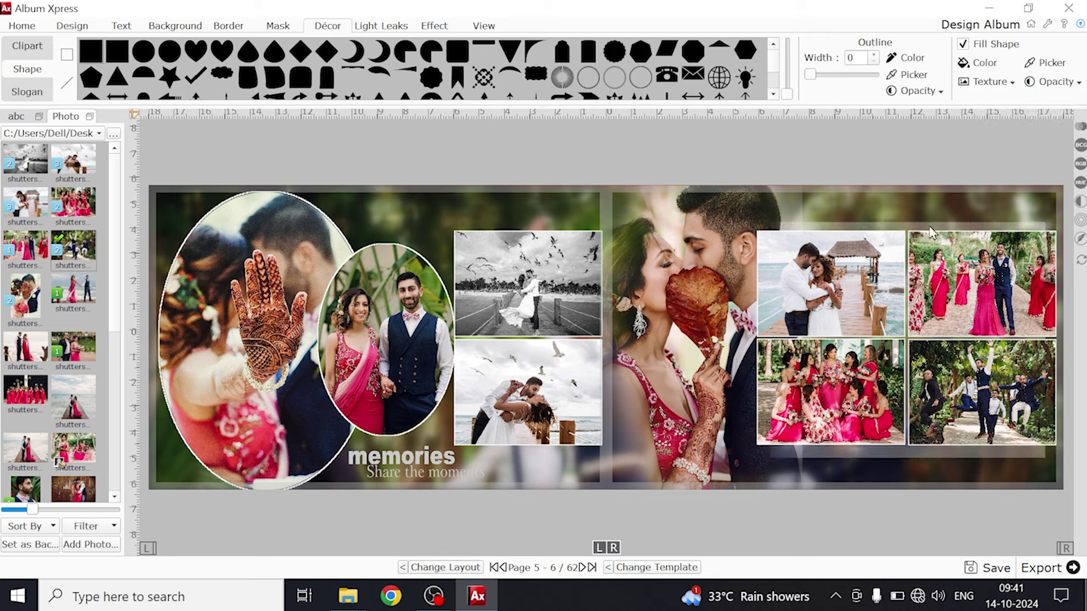
click(895, 456)
click(909, 457)
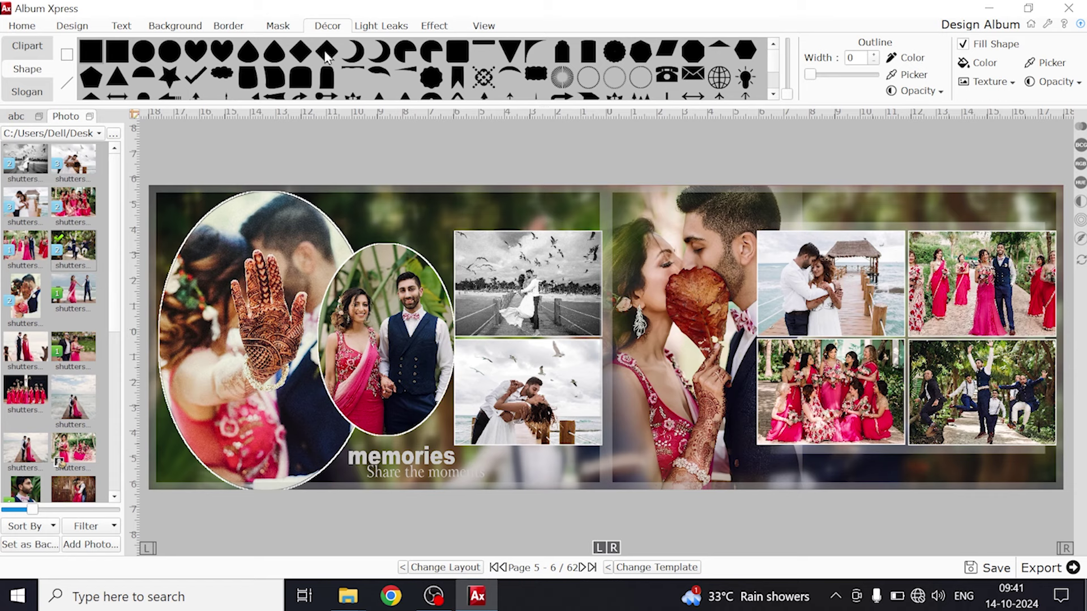
Add the striped-lines clipart from the suraj category and place it above the black-and-white photo on page 5.
click(24, 52)
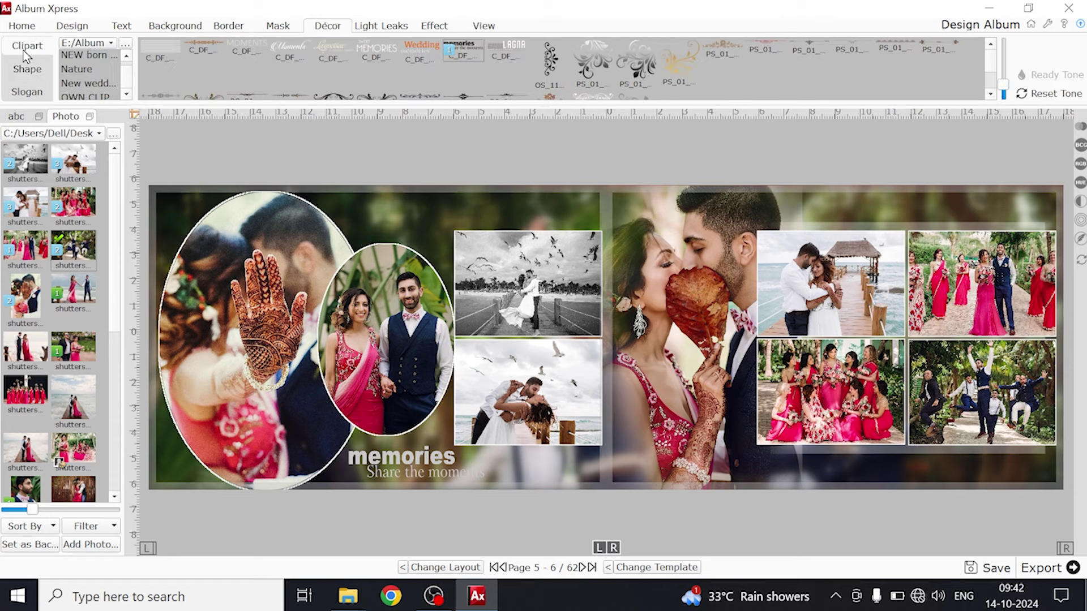
double_click(162, 52)
drag(626, 336, 555, 222)
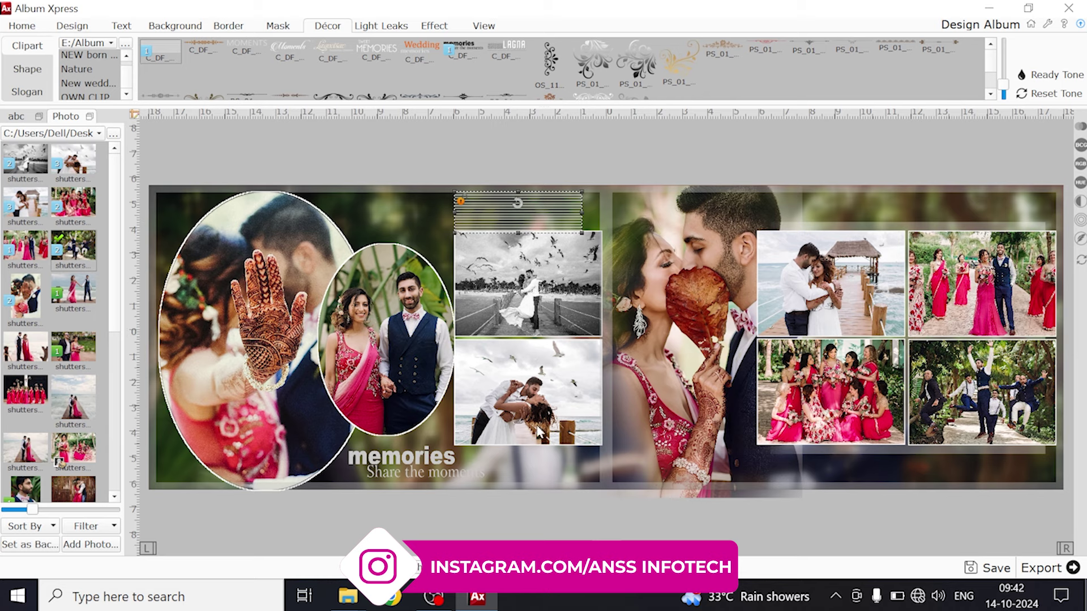
Rotate the striped clipart so its lines run vertically, stretch it over the full page height and widen it across most of the two stacked photos.
click(22, 26)
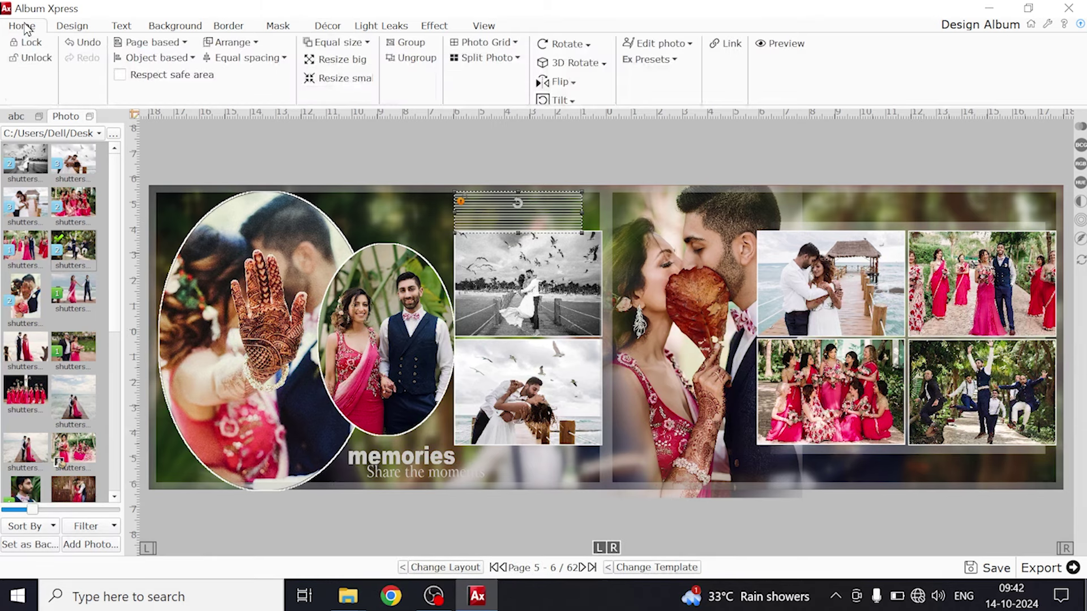
click(569, 45)
click(579, 82)
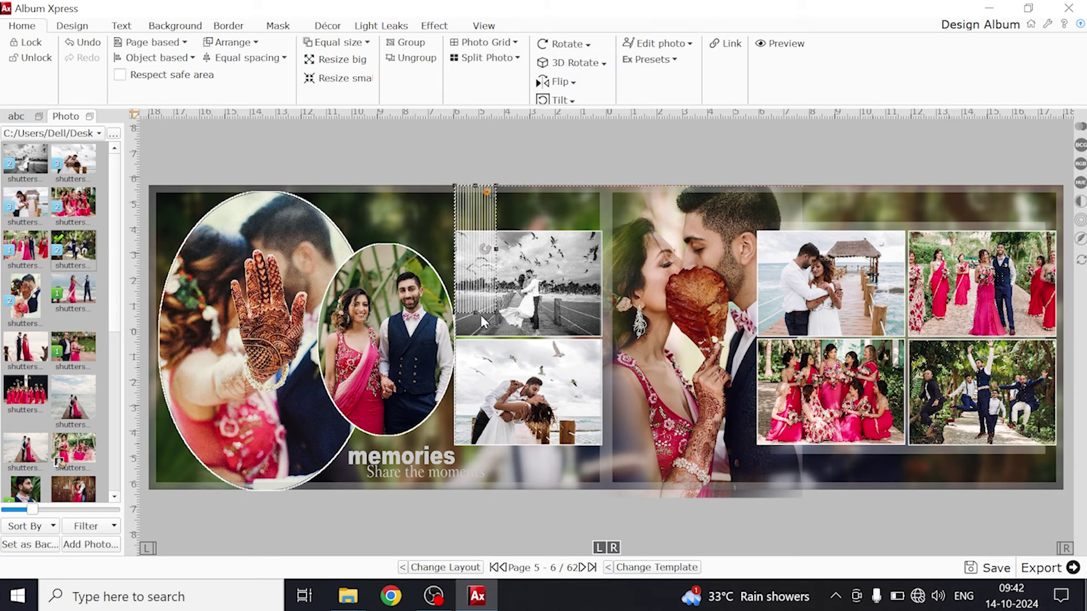
drag(478, 312, 494, 505)
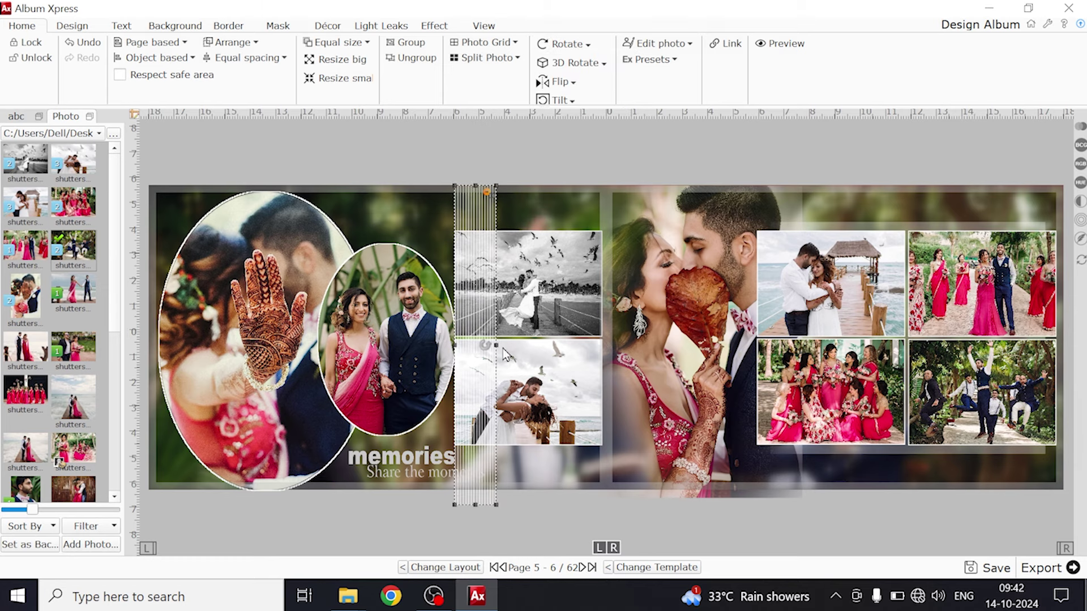
drag(497, 346, 568, 346)
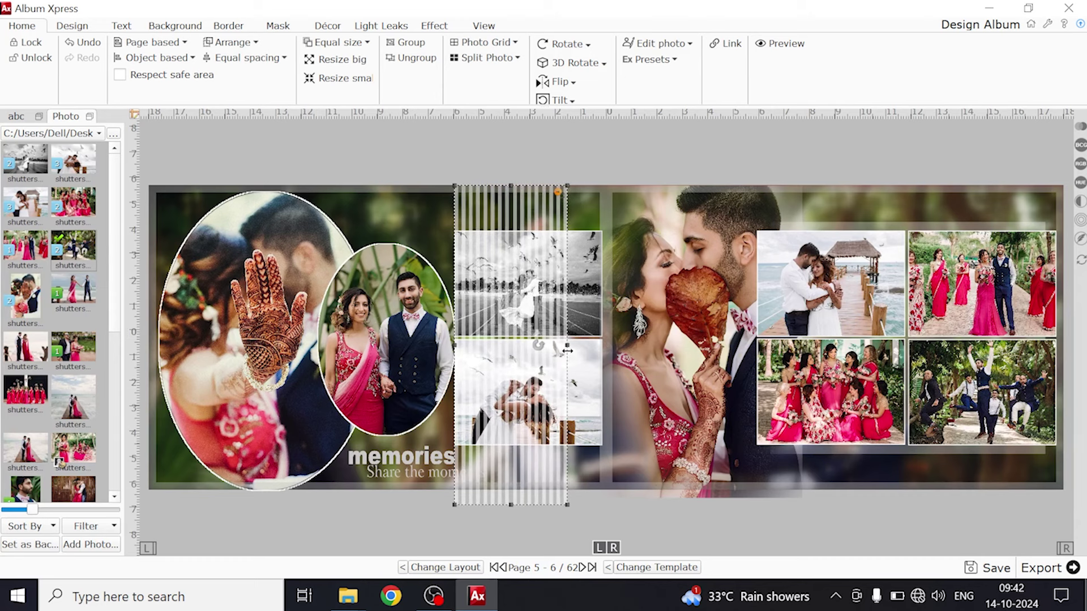
Send the vertical stripes on page 5 to the back, behind the photos, and set their opacity to 58.
right_click(535, 293)
mouse_move(589, 405)
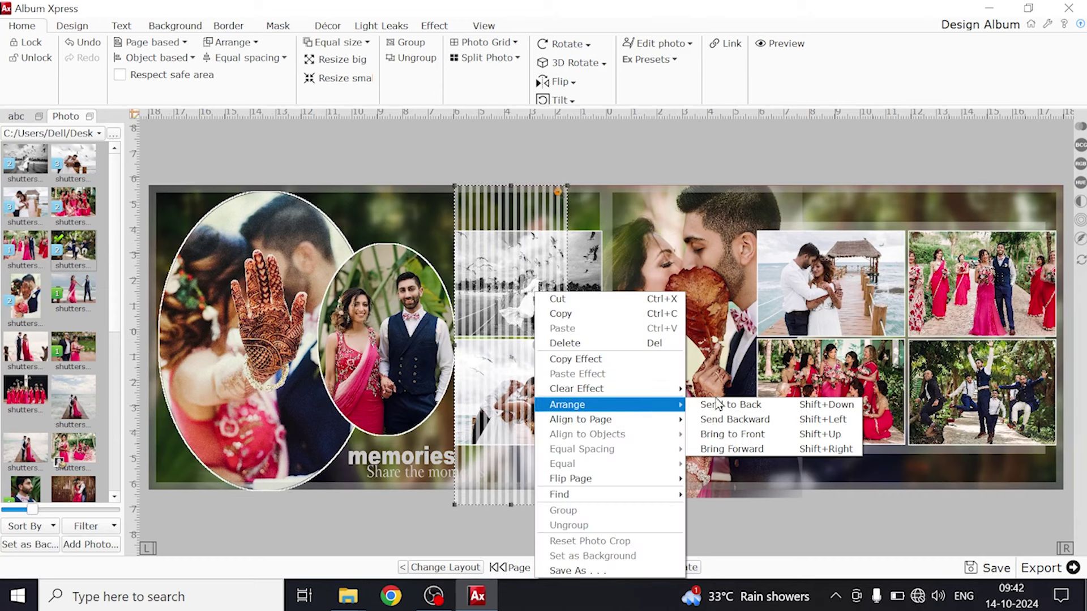
click(736, 403)
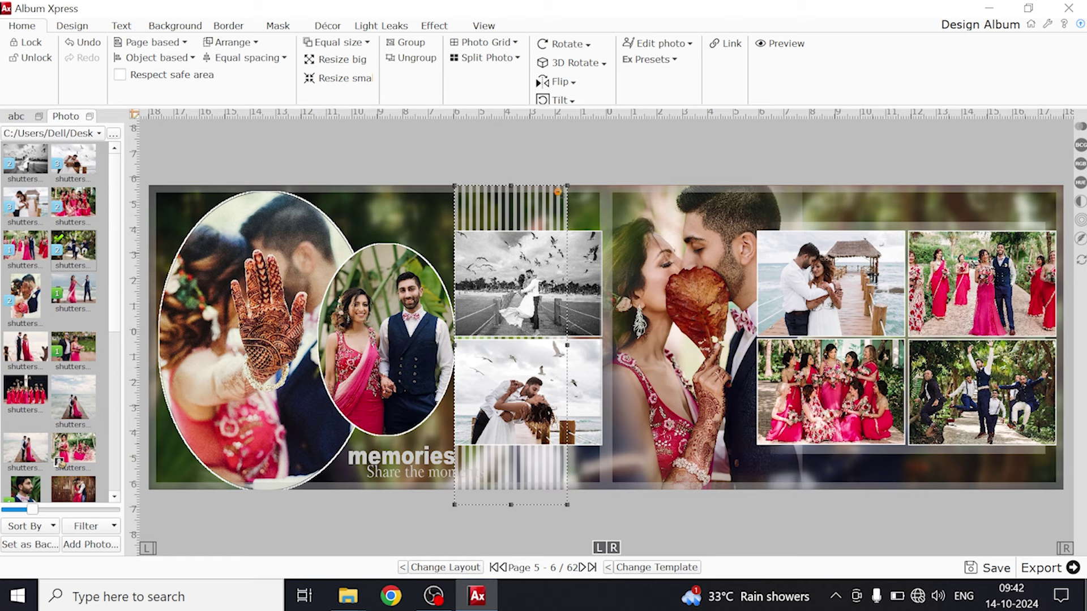
click(1080, 221)
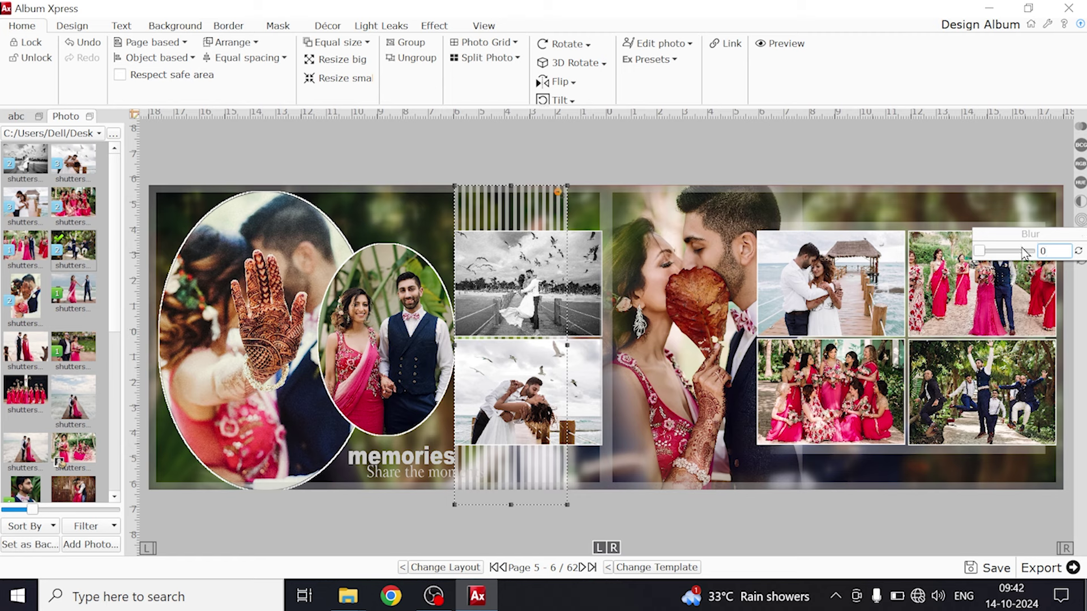
click(1080, 201)
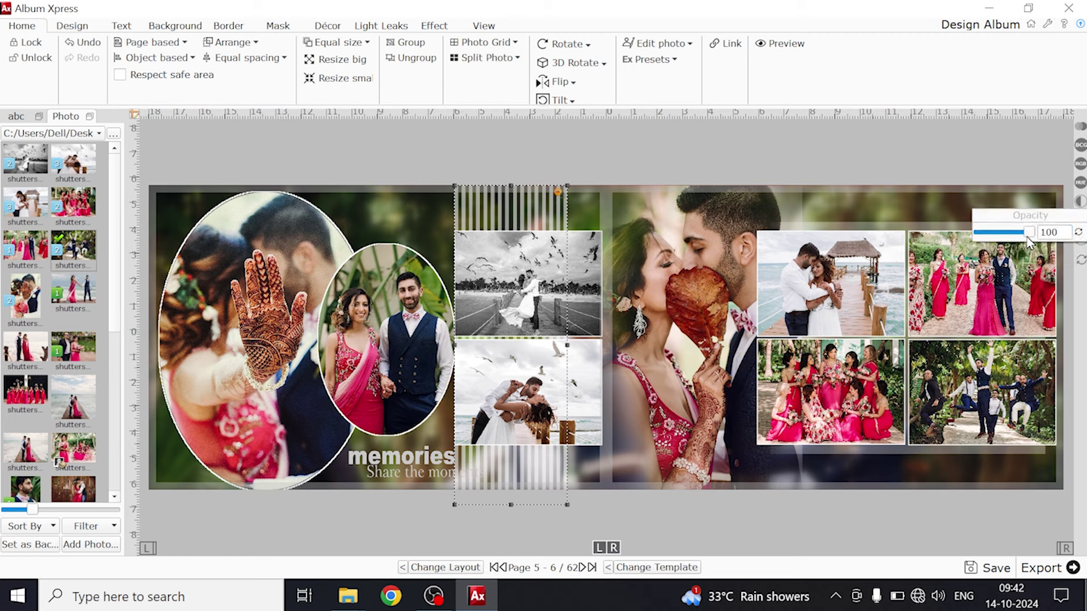
drag(1029, 237, 1008, 239)
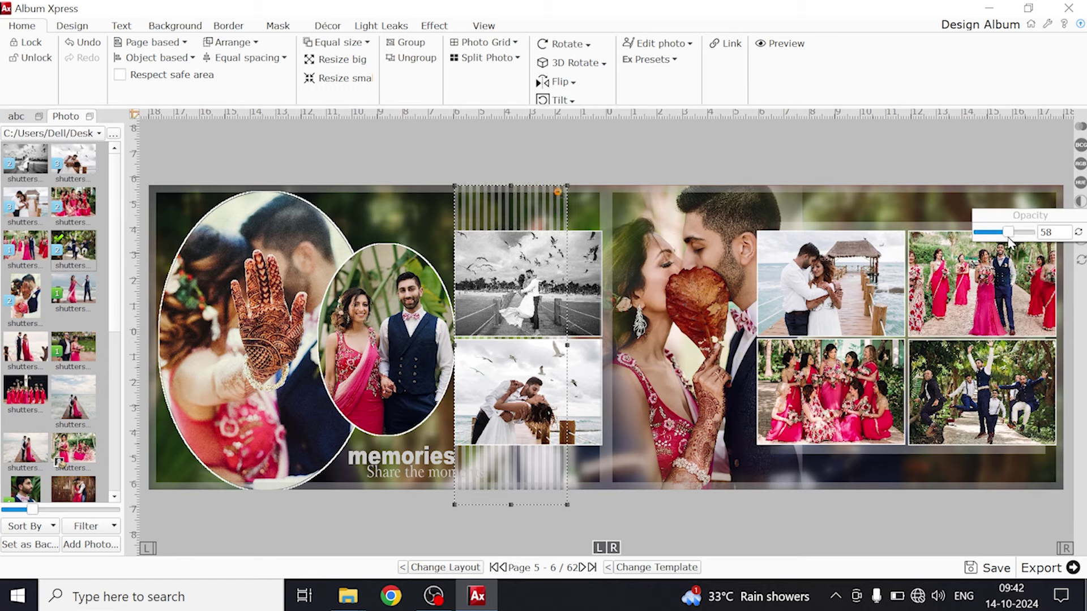
click(687, 160)
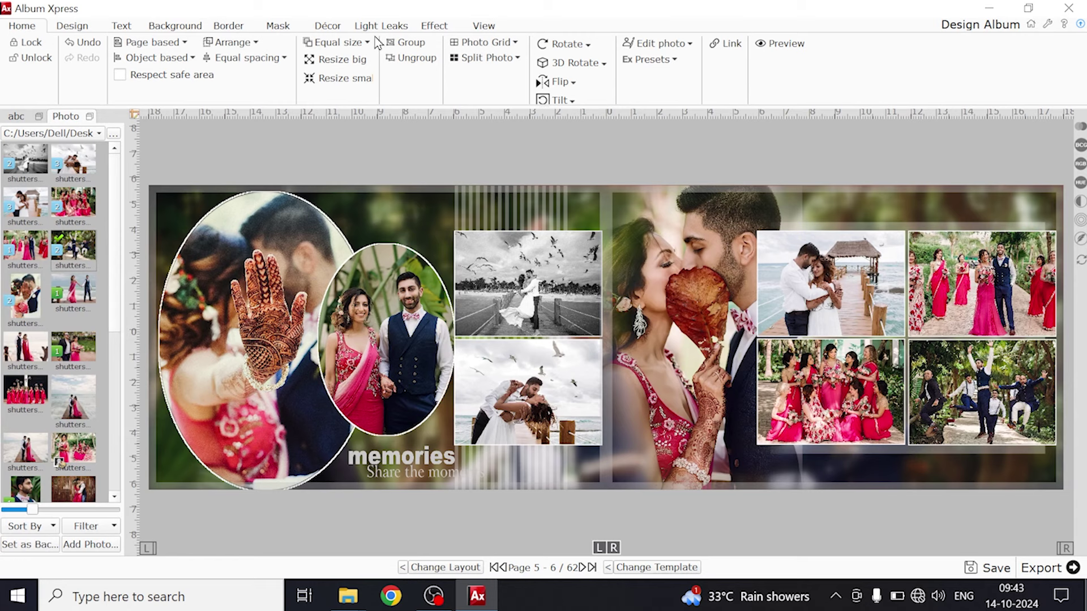
Open the template information for pages 5 - 6 without saving, and look through the photo-count categories for templates.
click(73, 26)
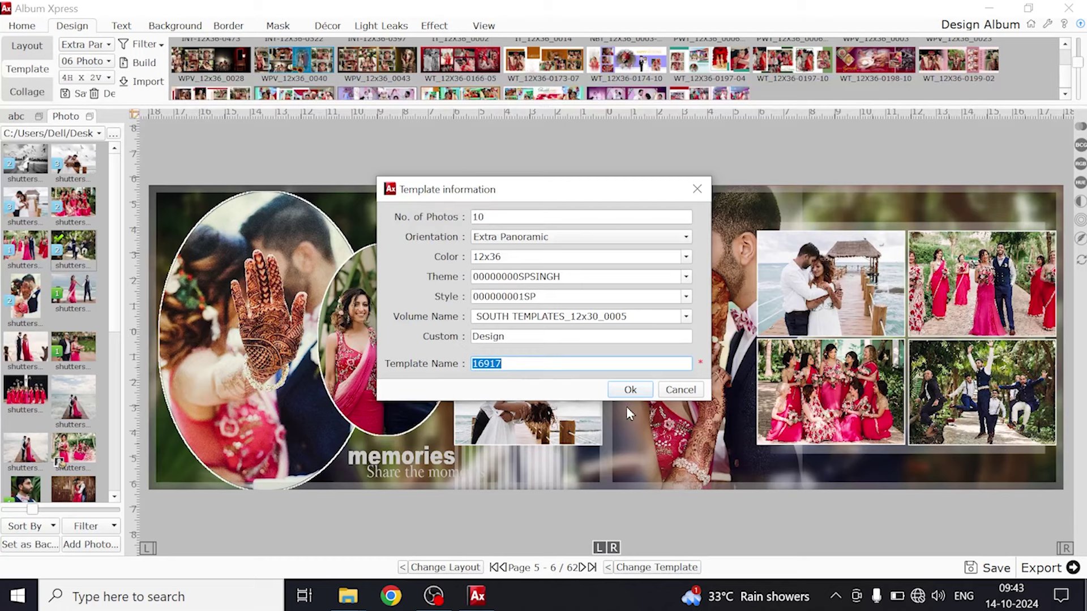
click(697, 189)
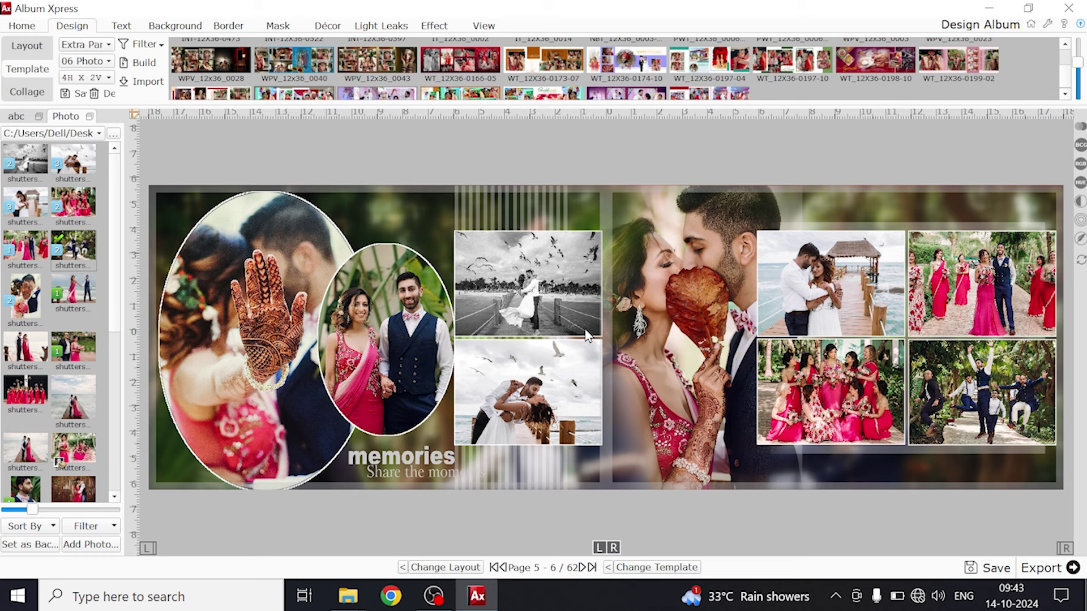
click(79, 61)
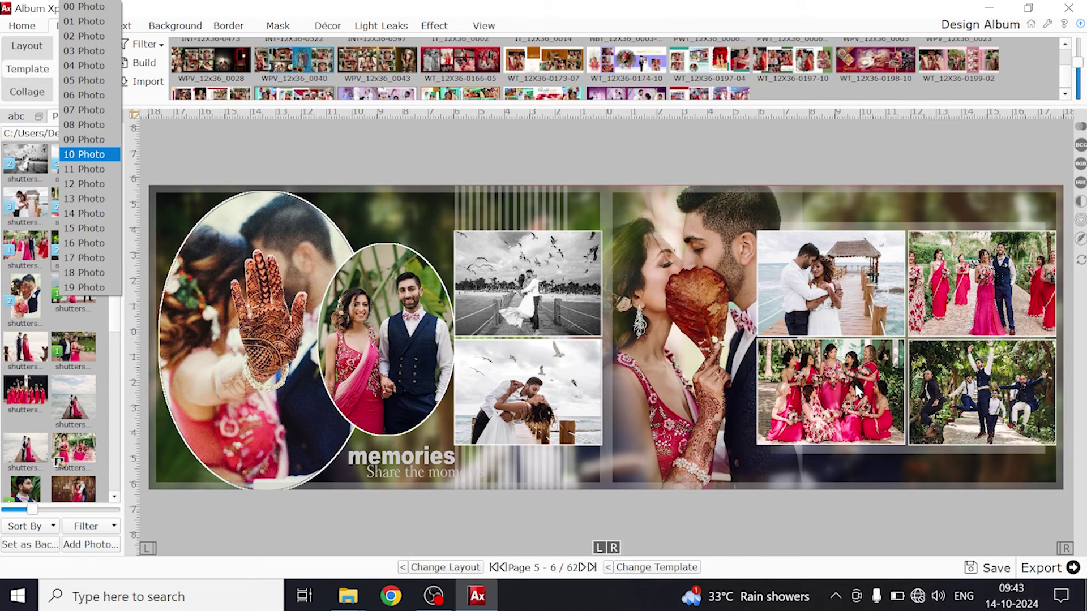
click(496, 163)
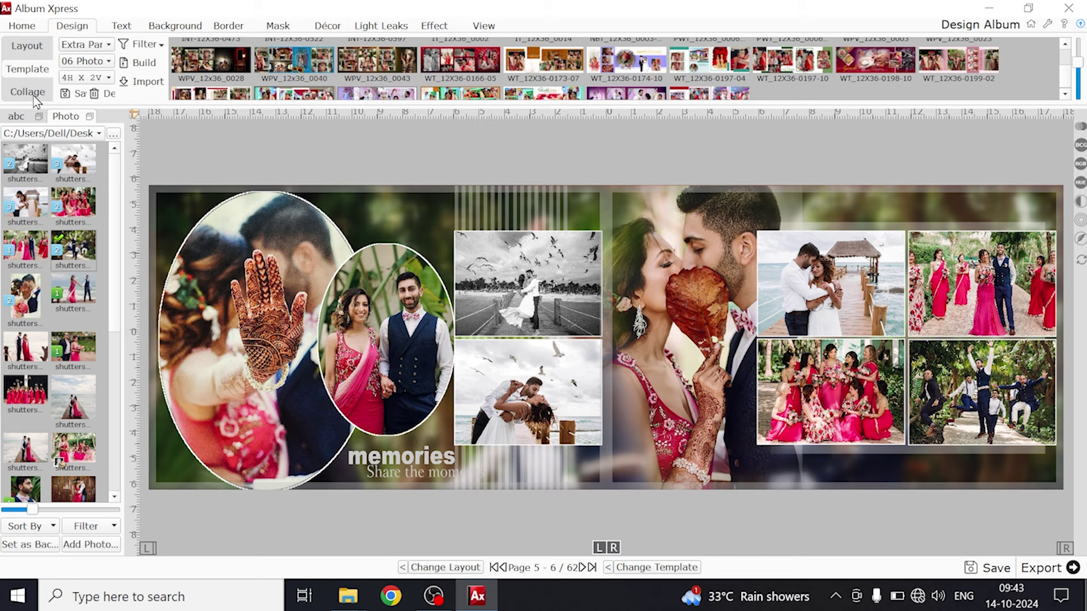
Reopen the template information and compare its photo count with the photos on pages 5 - 6, moving the dialog aside, then close it unsaved.
click(77, 95)
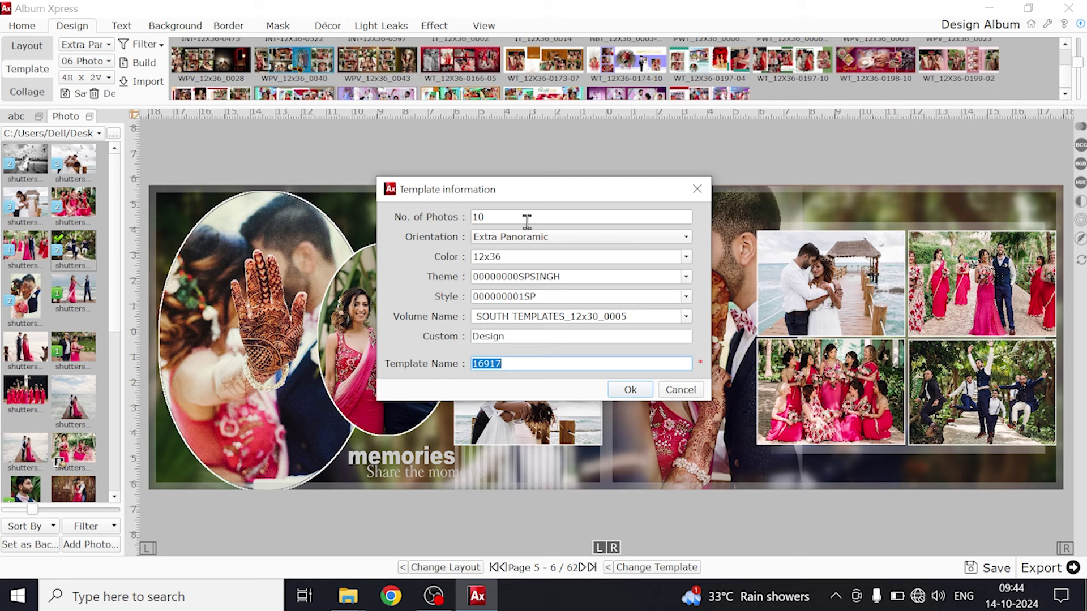
drag(589, 193, 613, 445)
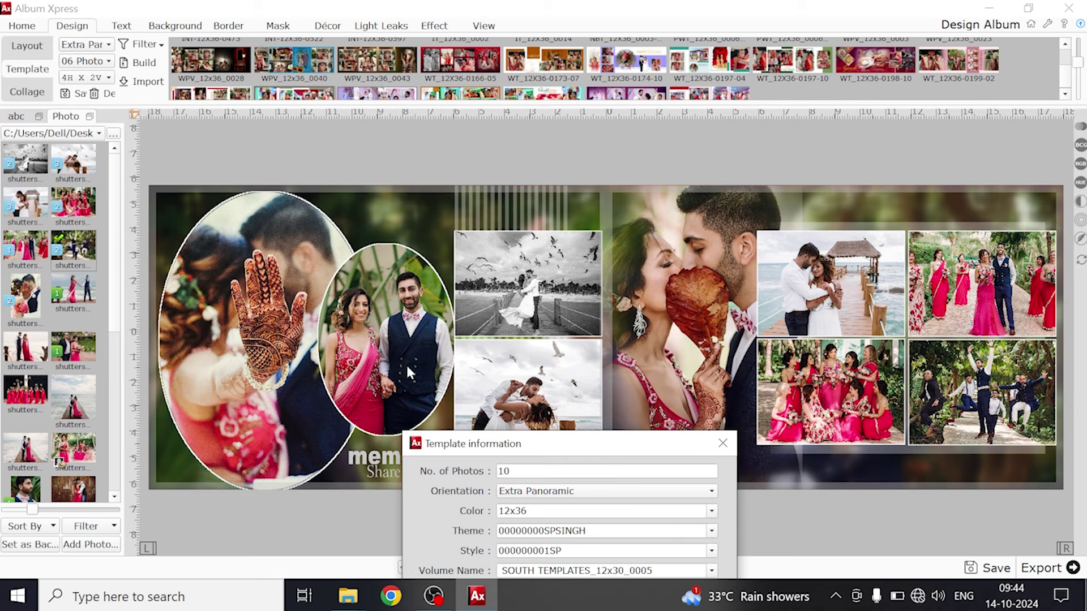
drag(583, 448, 588, 402)
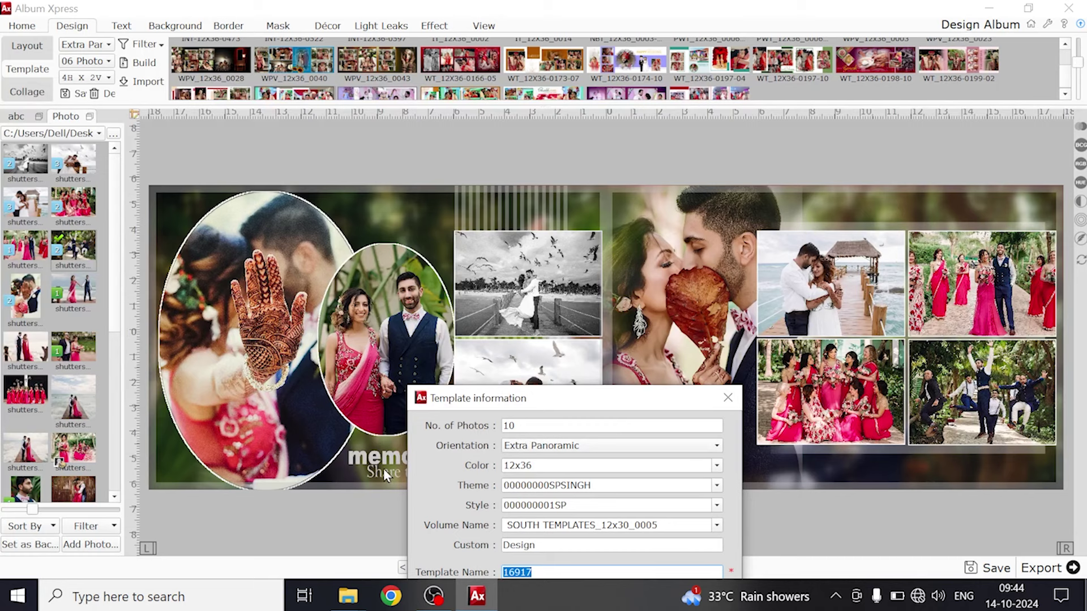
drag(572, 397, 555, 285)
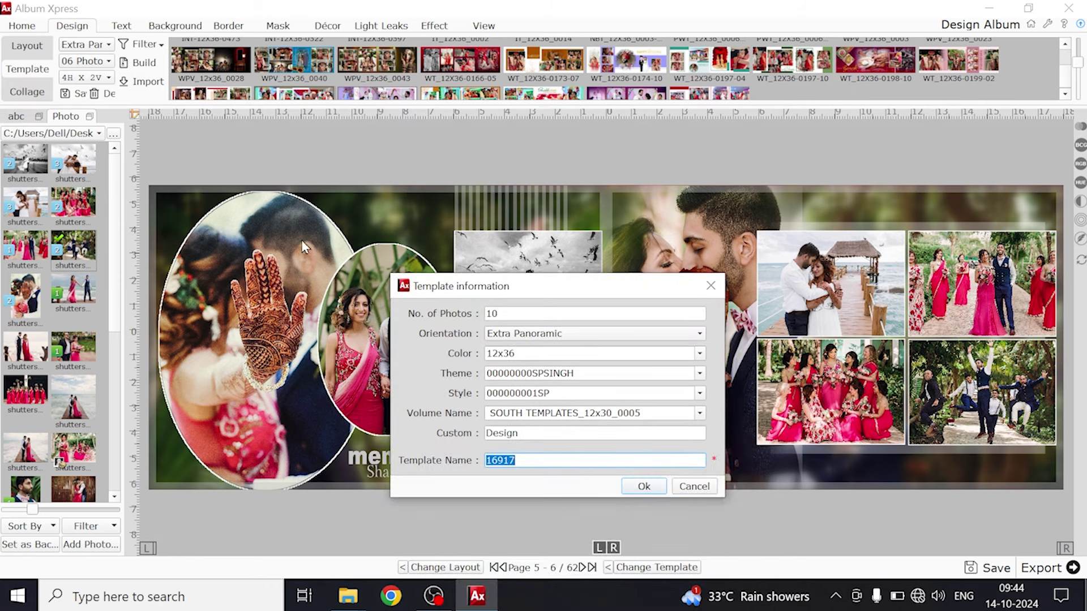
drag(525, 294, 629, 392)
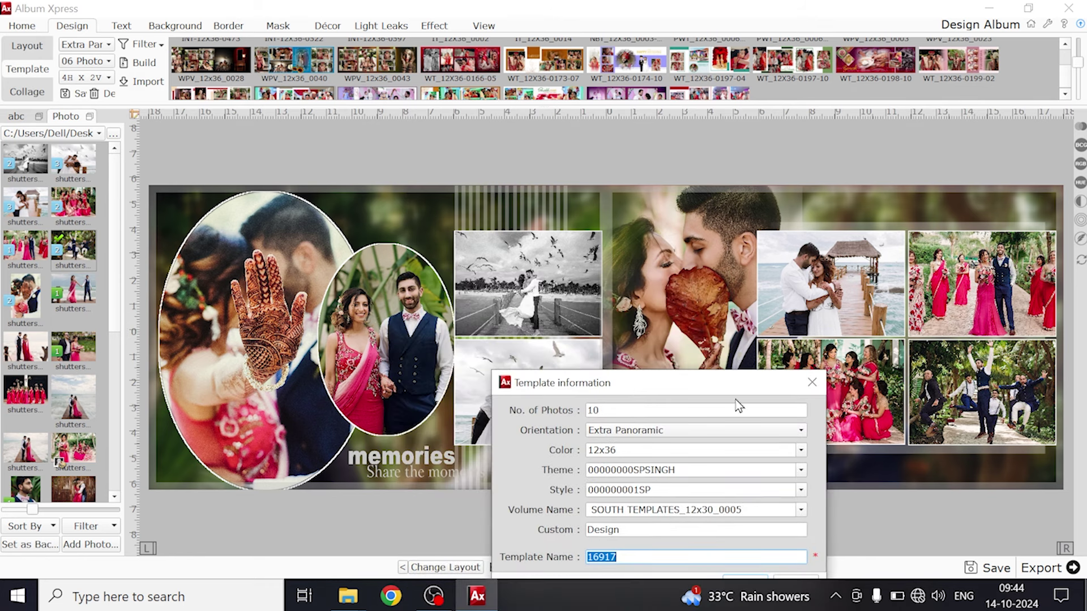
drag(734, 388, 684, 353)
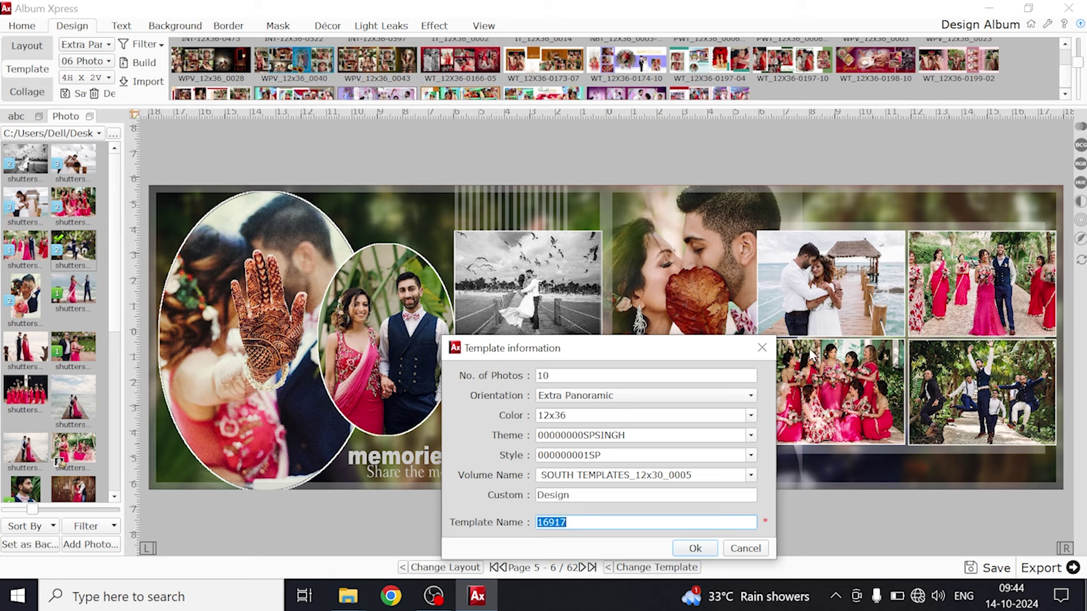
click(761, 348)
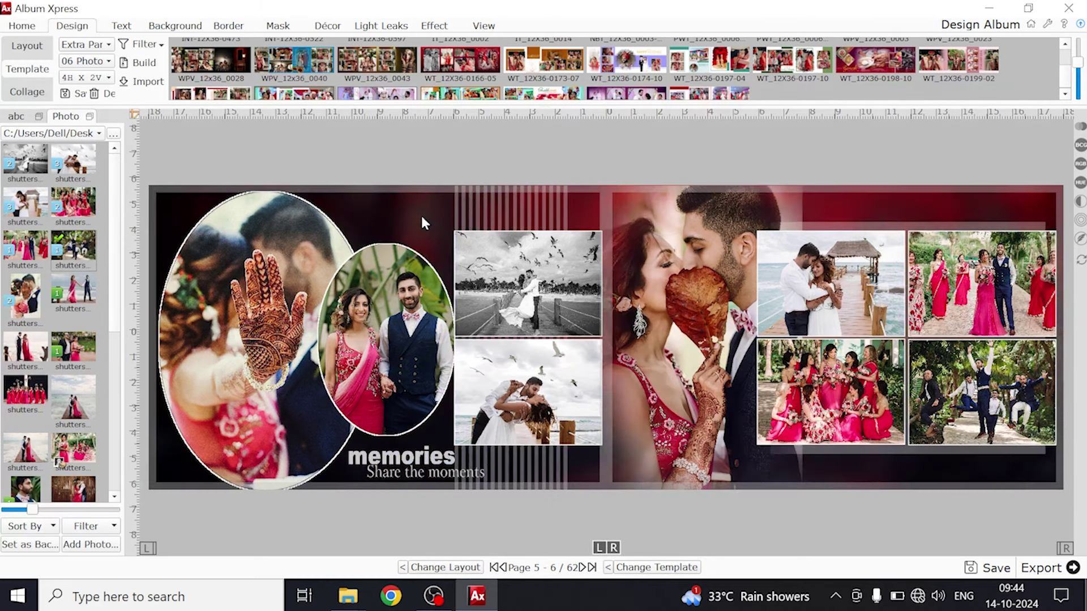
Save the spread with its dark red background as a 9-photo Extra Panoramic template in 12x36, named 16917.
click(79, 96)
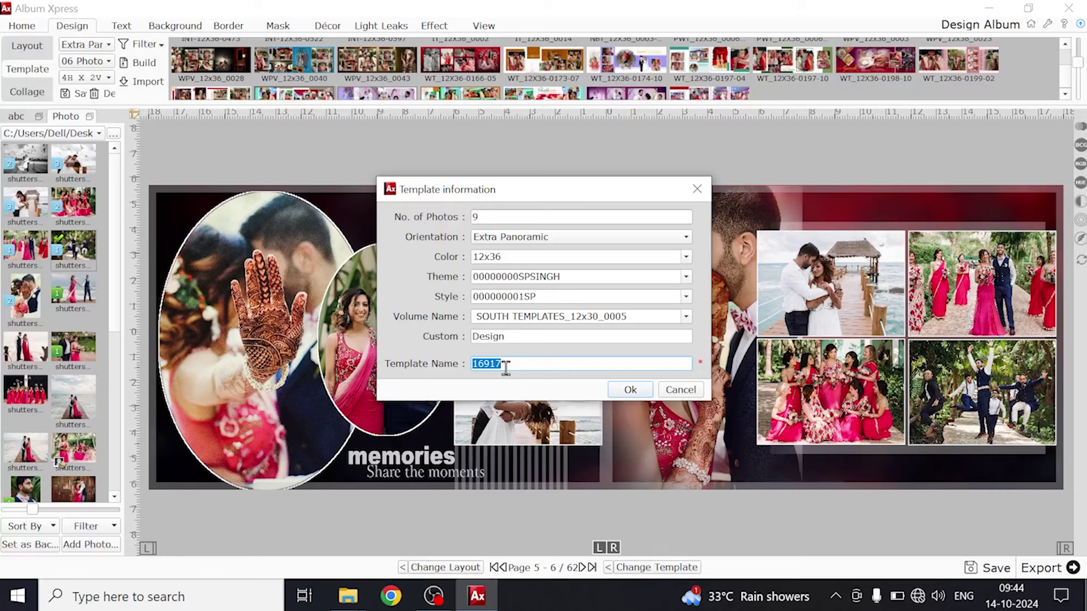
click(628, 391)
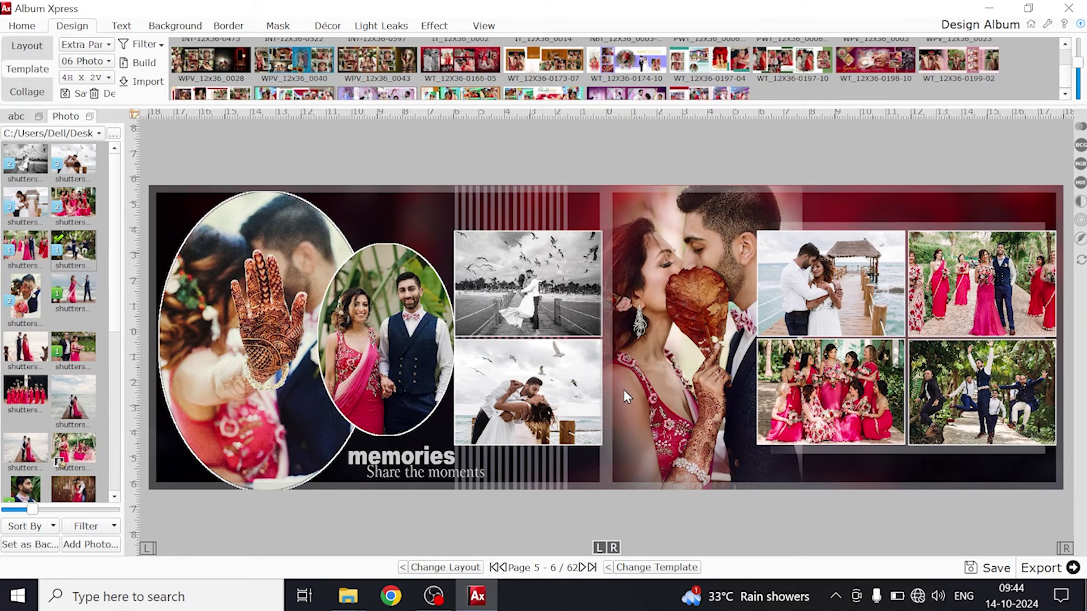
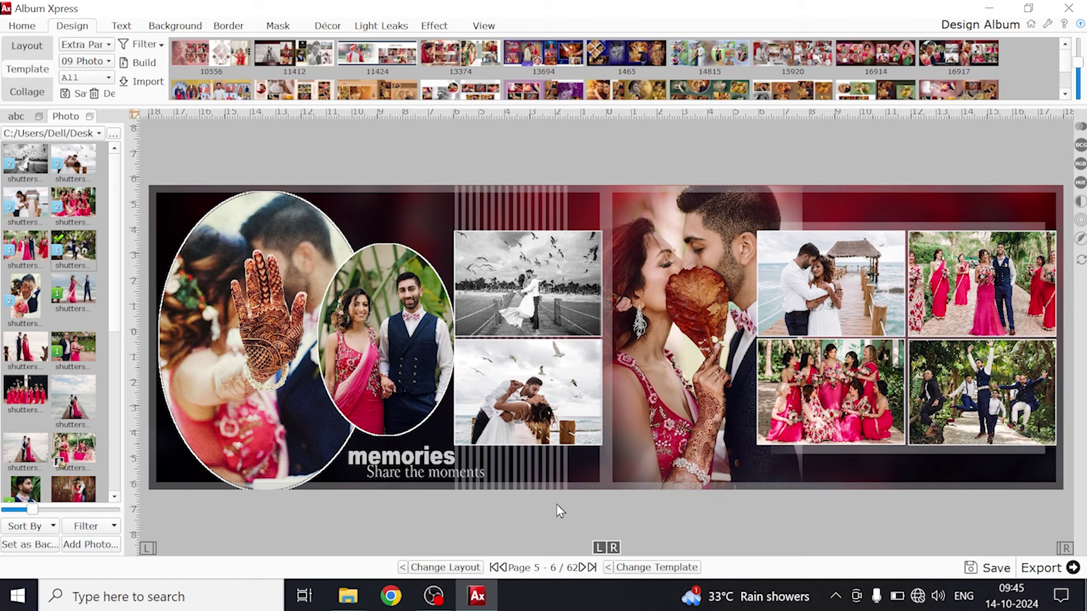
Undo the background replacement on pages 5 - 6.
click(23, 26)
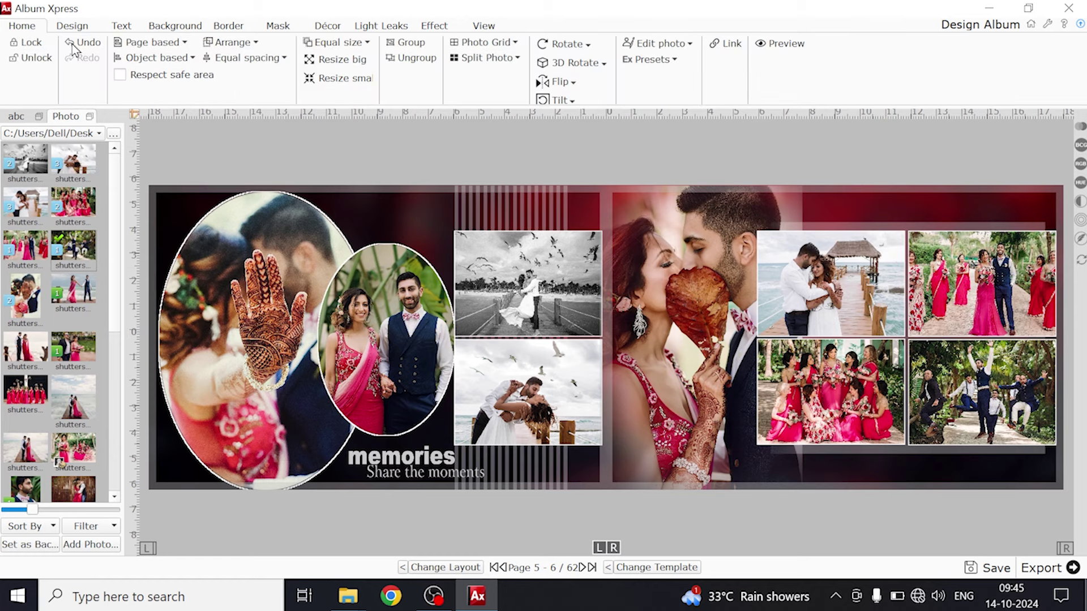
click(77, 42)
click(77, 44)
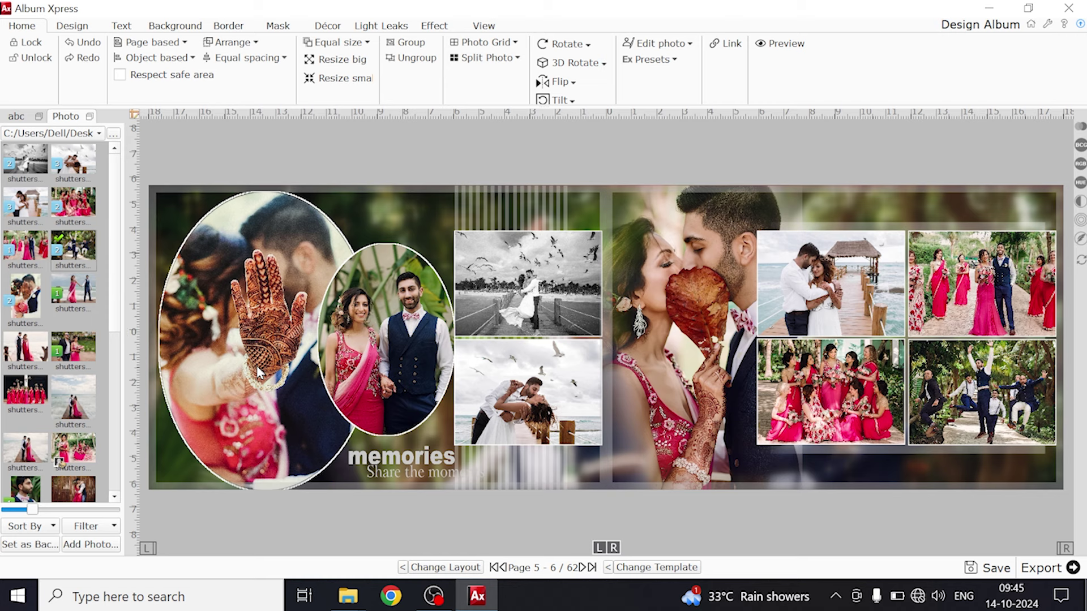
Filter the 9-photo Extra Panoramic templates to the 6H X 3V photo combination.
click(72, 26)
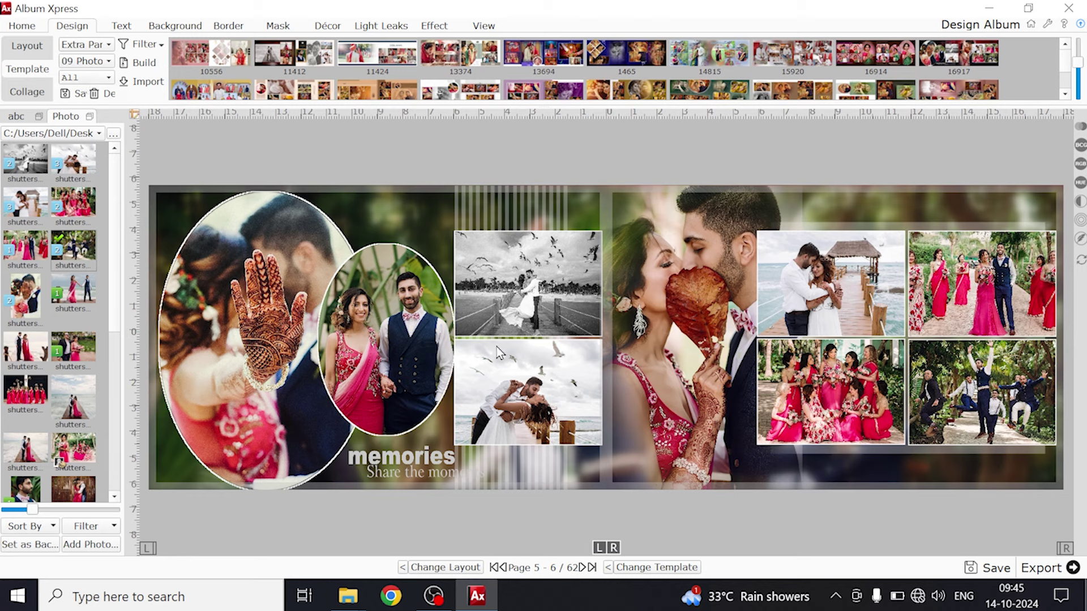
click(93, 78)
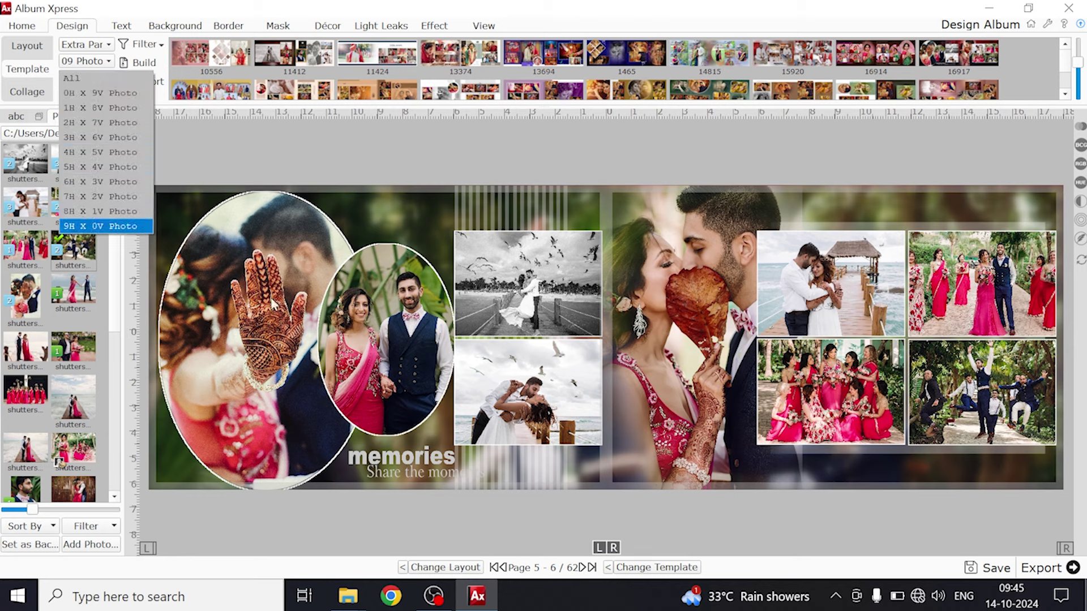
click(92, 184)
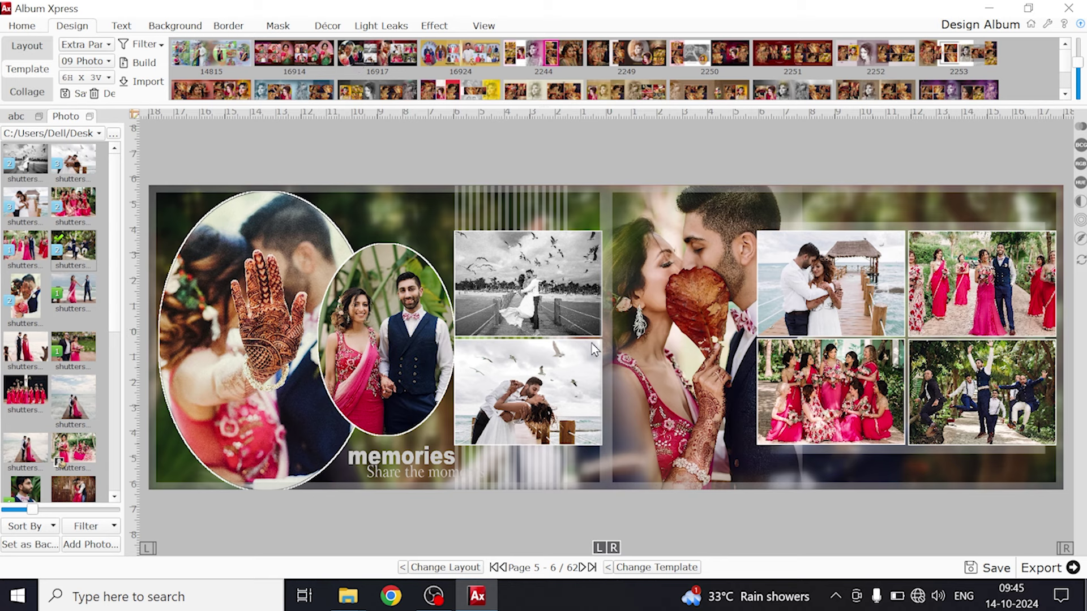
Open blank pages 7 - 8 and place six horizontal and three vertical wedding photos across the spread.
click(17, 118)
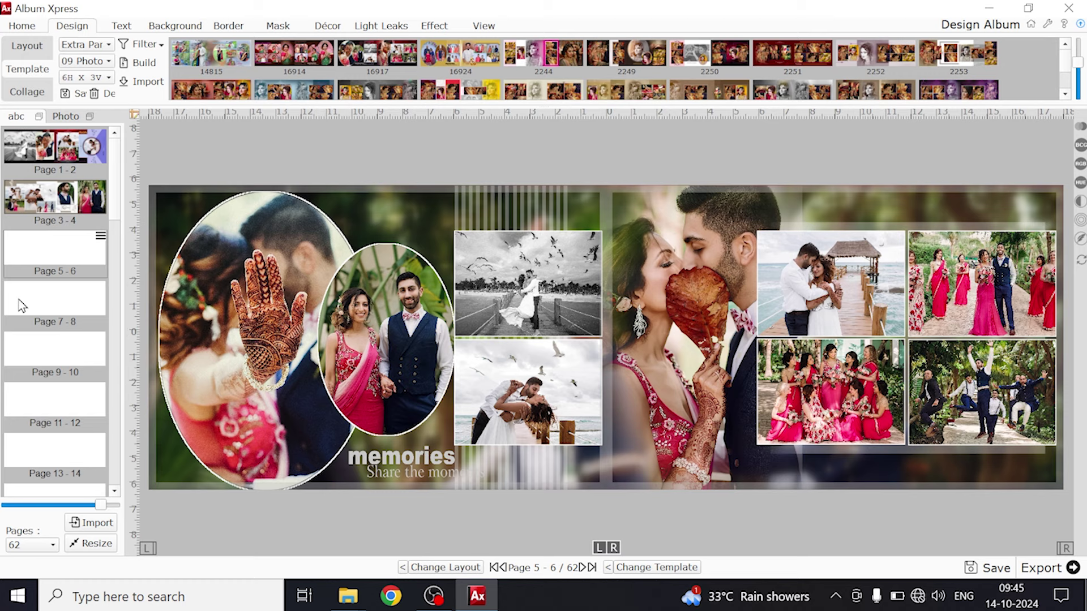
click(50, 304)
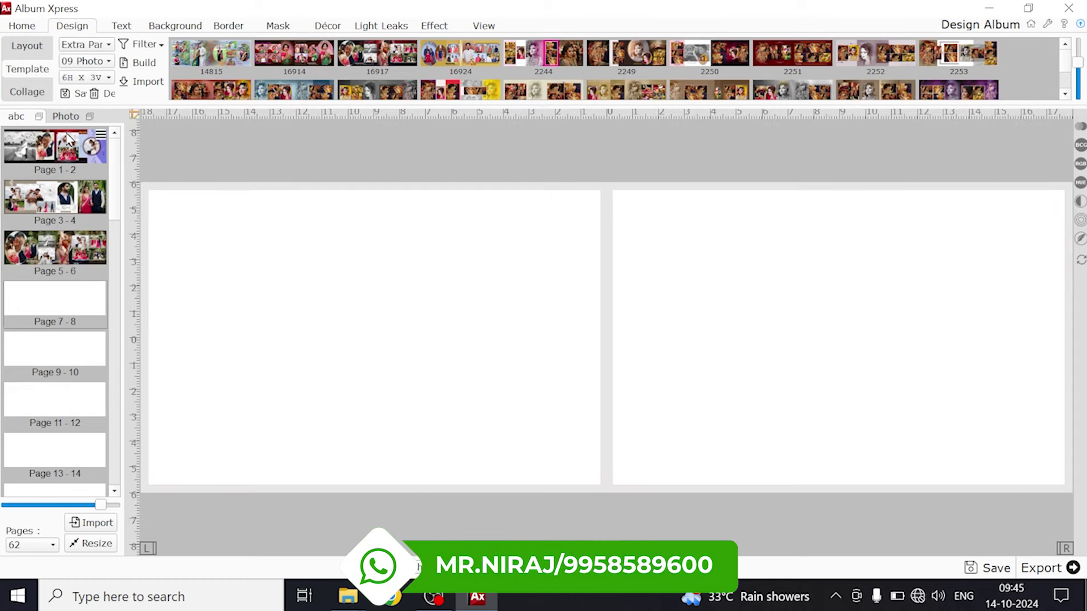
click(66, 116)
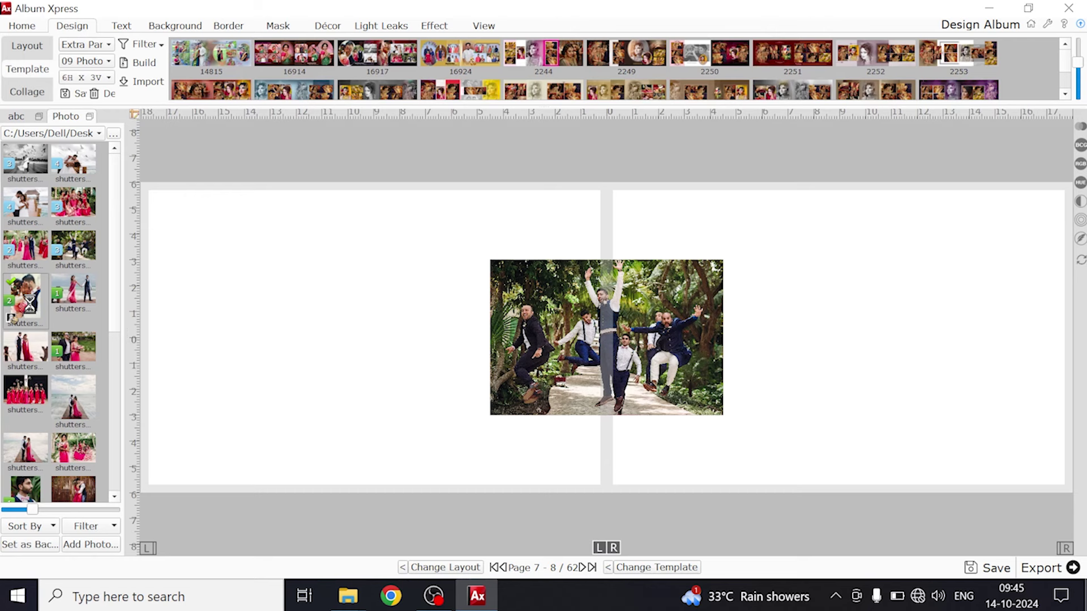
scroll(26, 350, down, 5)
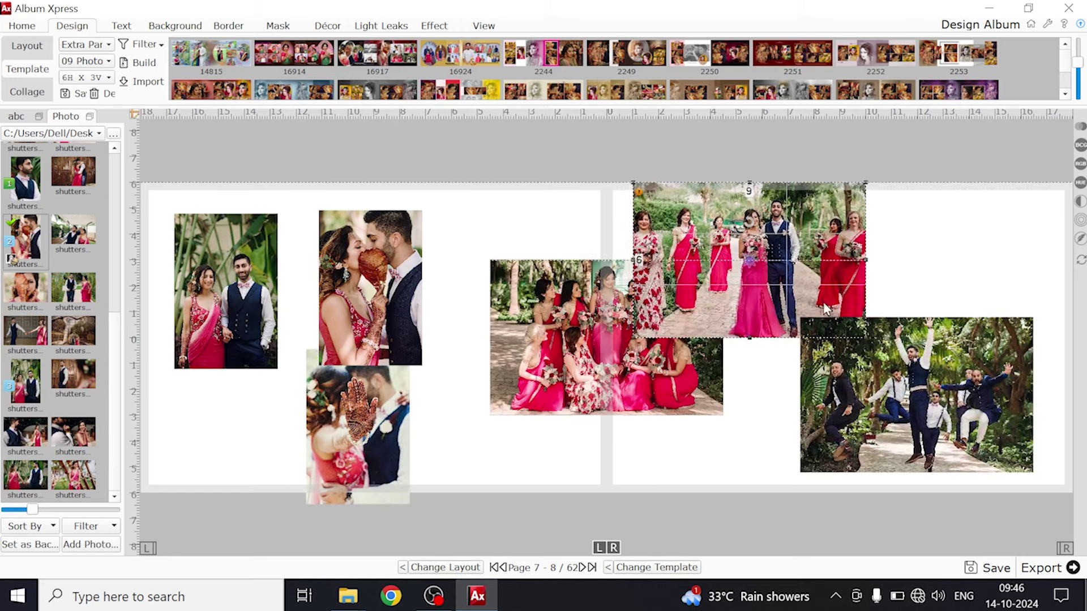
right_click(617, 323)
key(Escape)
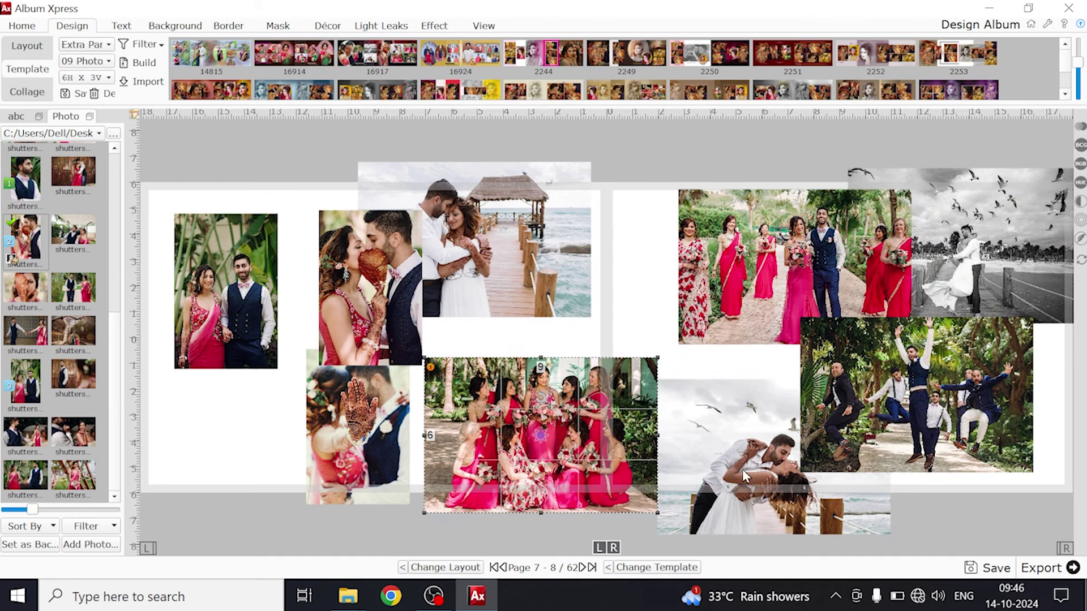
drag(743, 473, 722, 443)
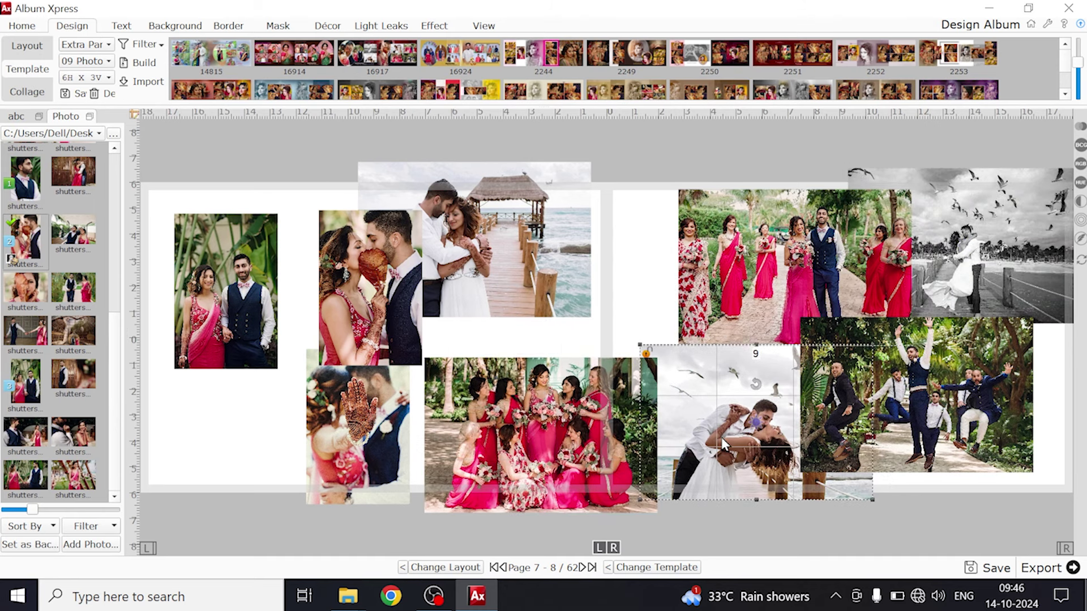
Apply the saved template 16917 to the nine photos on pages 7 - 8.
click(245, 165)
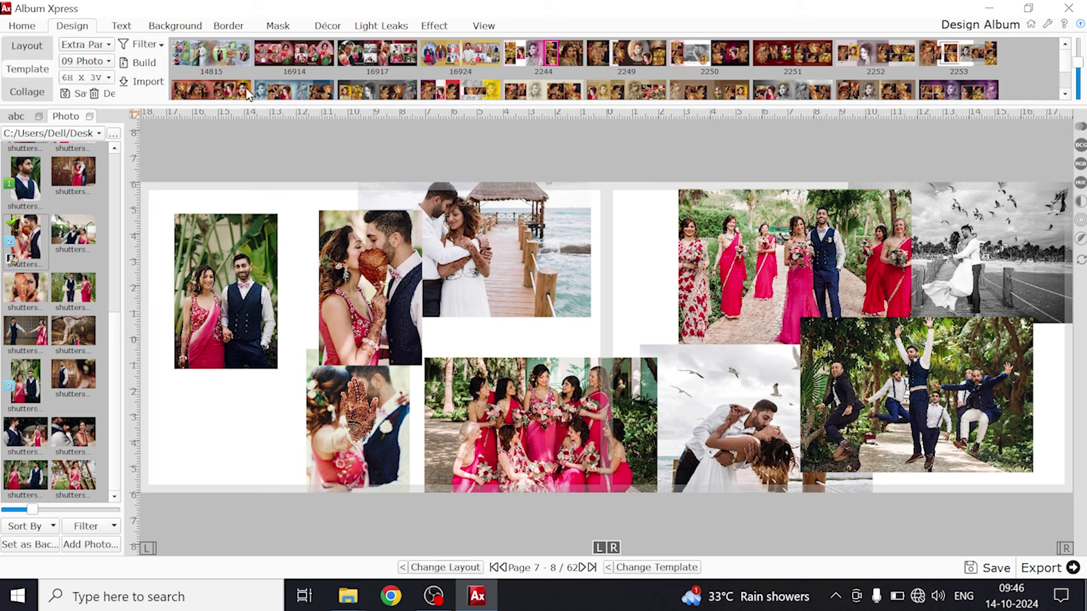
click(382, 59)
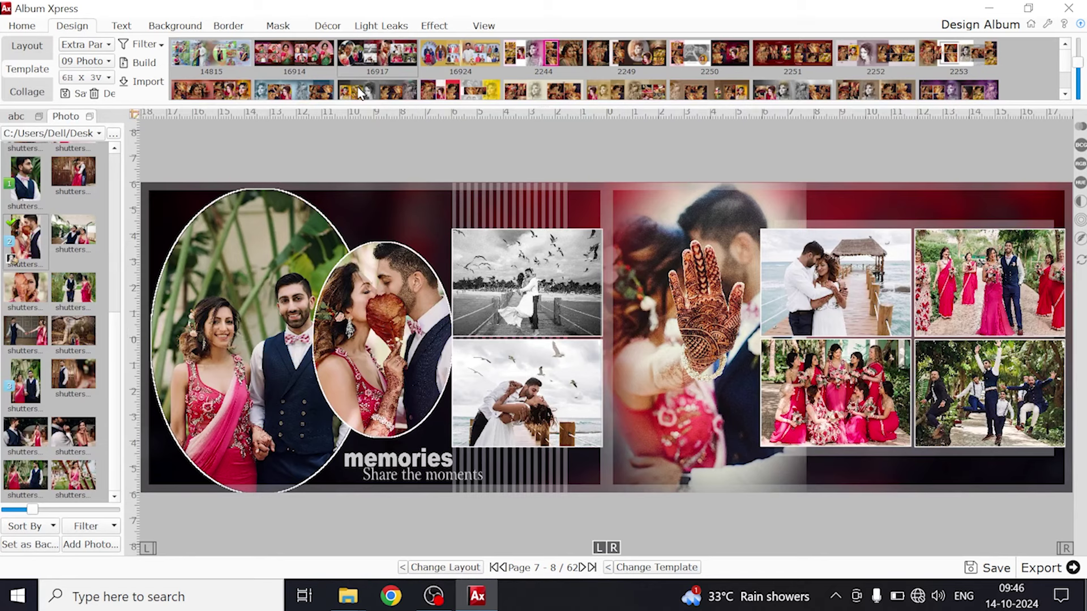
Open blank pages 9 - 10 and load the photo folder E:/# Dg Flick Picture/PNG Cutting Images.
click(20, 117)
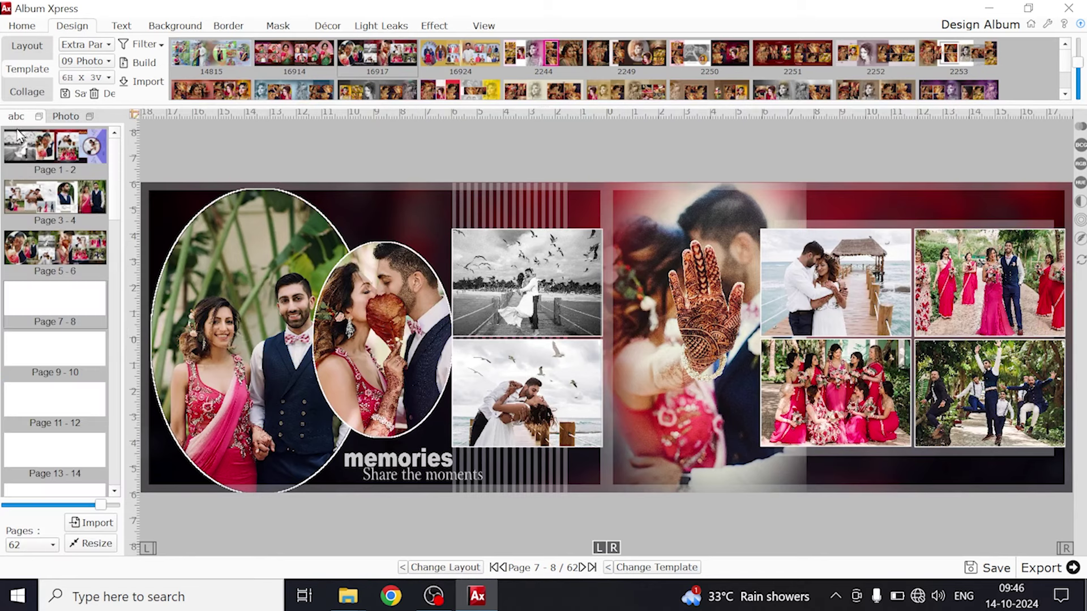
click(48, 365)
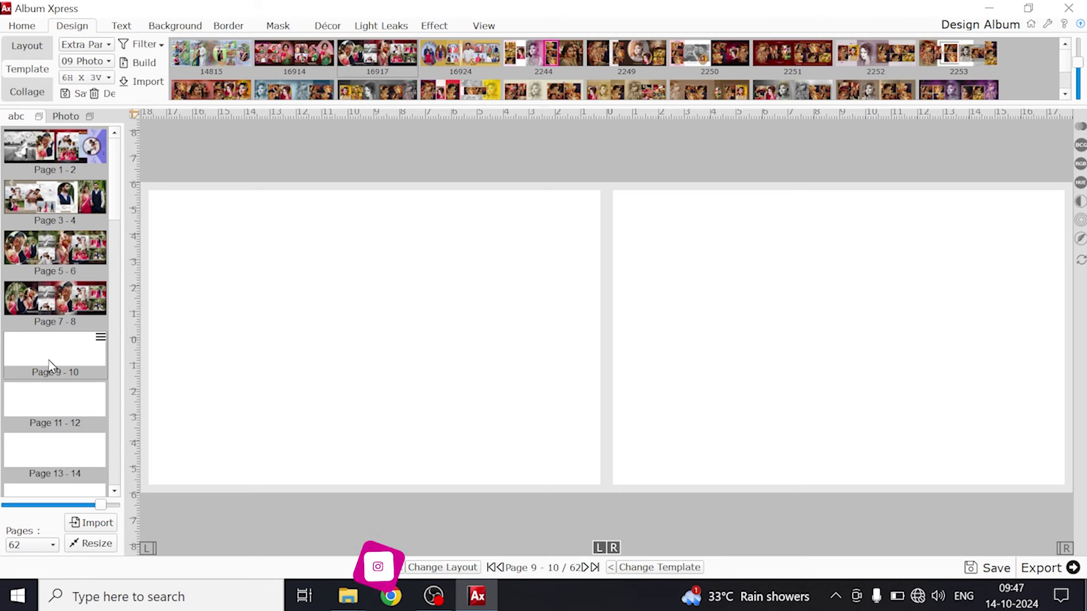
click(65, 116)
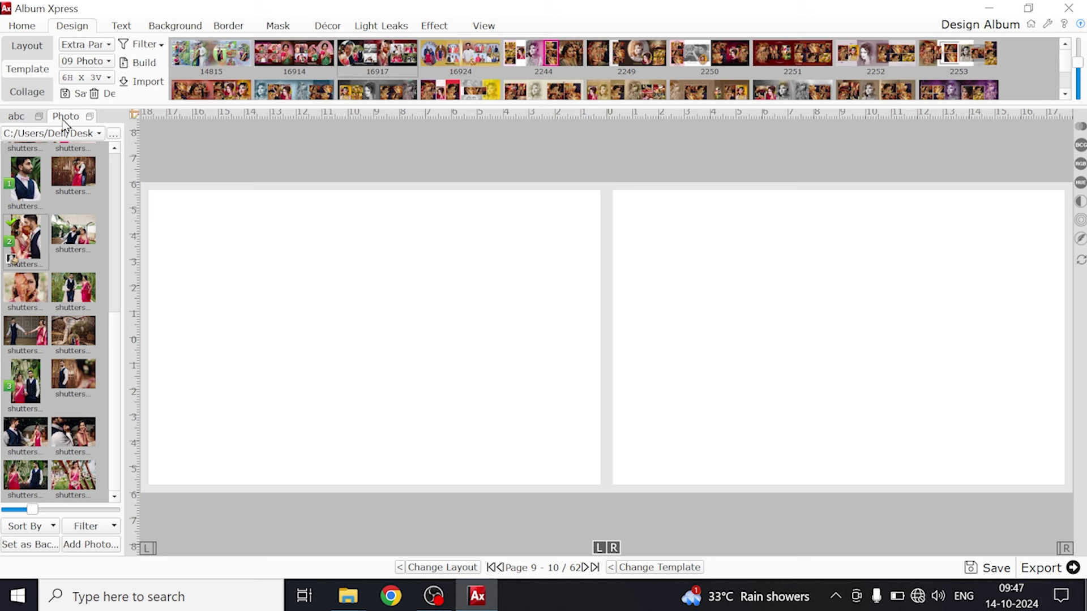
click(69, 135)
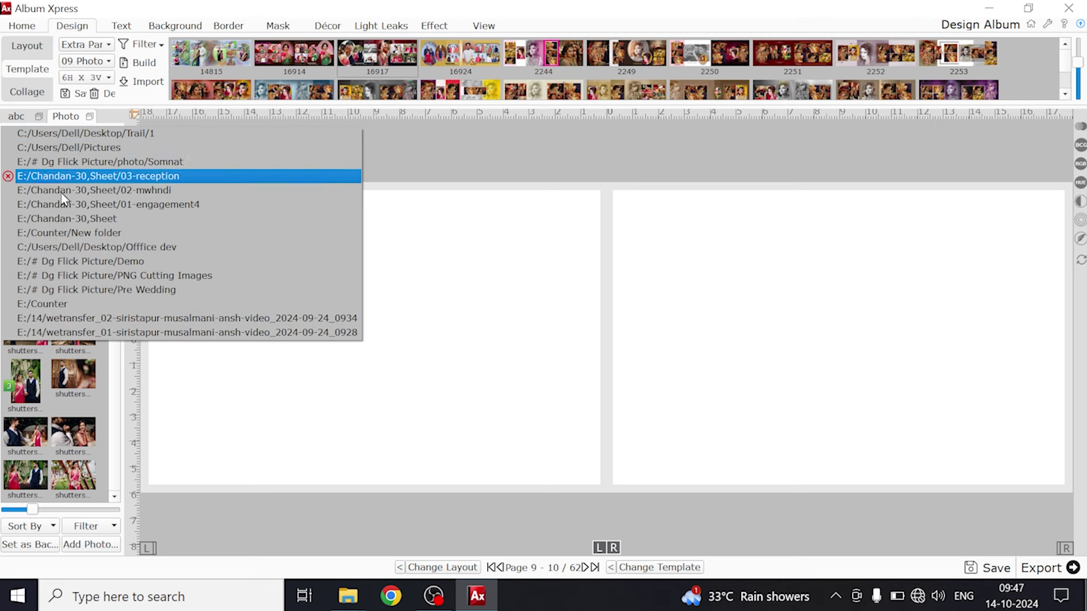
click(91, 286)
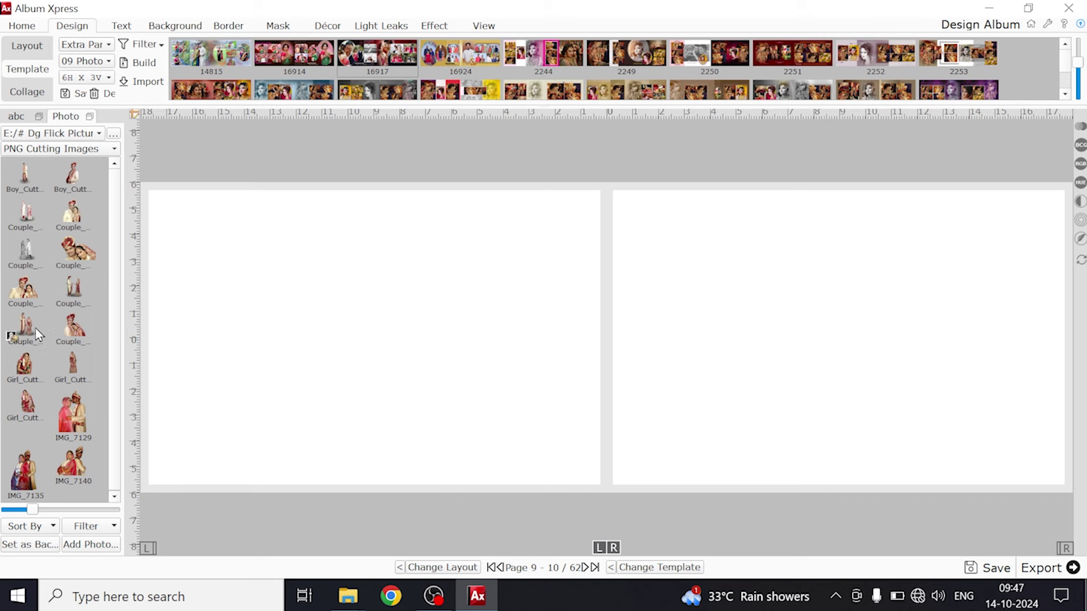
Add the standing-couple cut-out with the floor shadow and the embracing-couple cut-out IMG_7129, placing IMG_7129 large on page 9.
double_click(34, 331)
drag(59, 334, 470, 464)
click(653, 357)
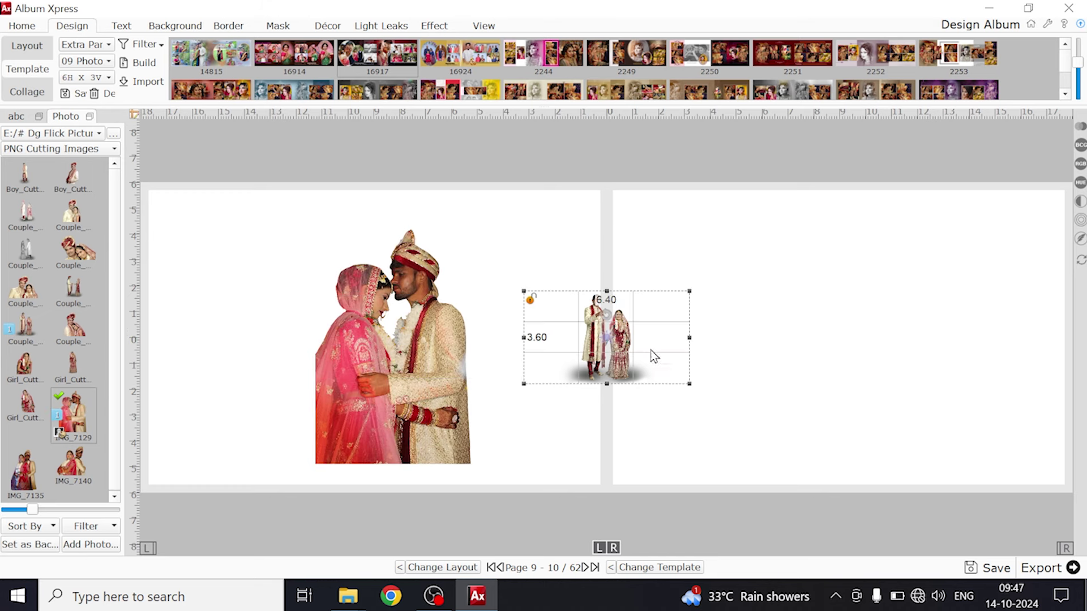
Enlarge the standing-couple cut-out to about 13.1 x 7.4 inches and move it onto page 10.
drag(689, 291, 890, 189)
drag(595, 345, 679, 405)
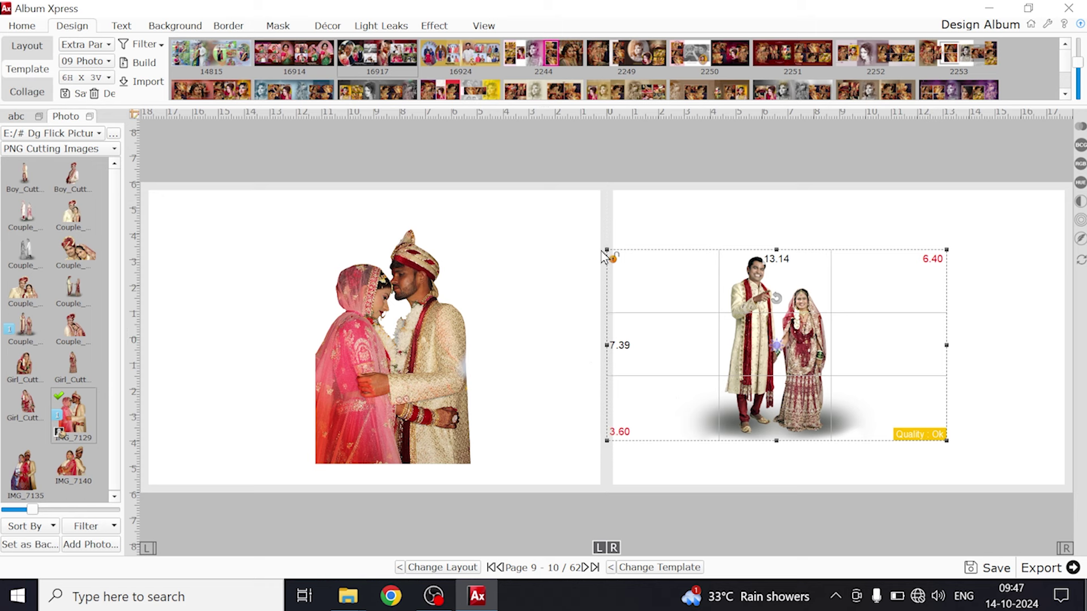
click(481, 274)
click(527, 287)
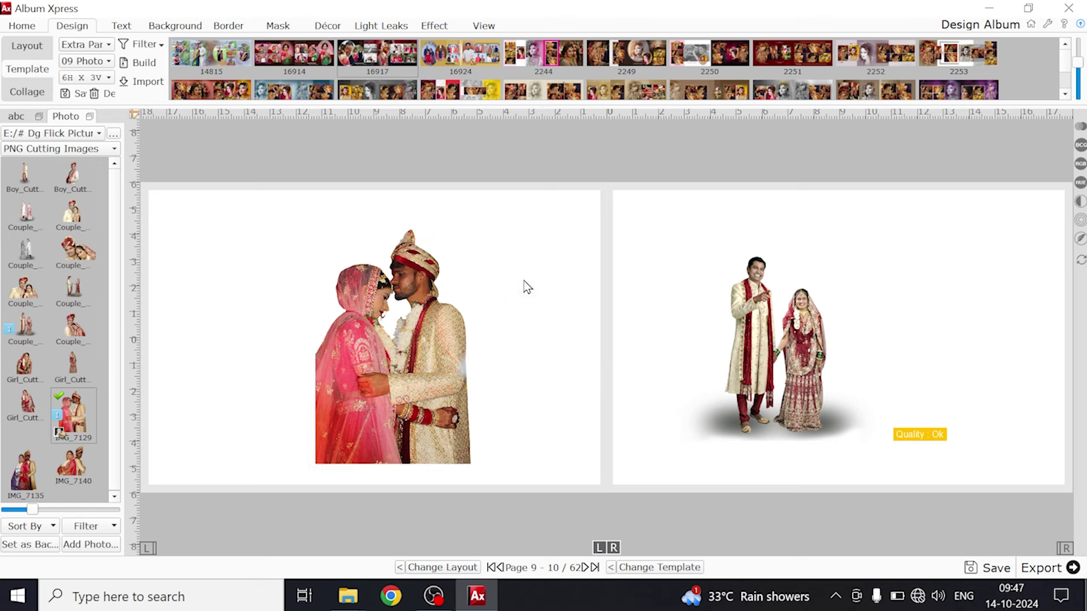
List all two-photo Extra Panoramic templates, enlarge the template gallery and bring up the DMV_12x36 designs.
click(90, 63)
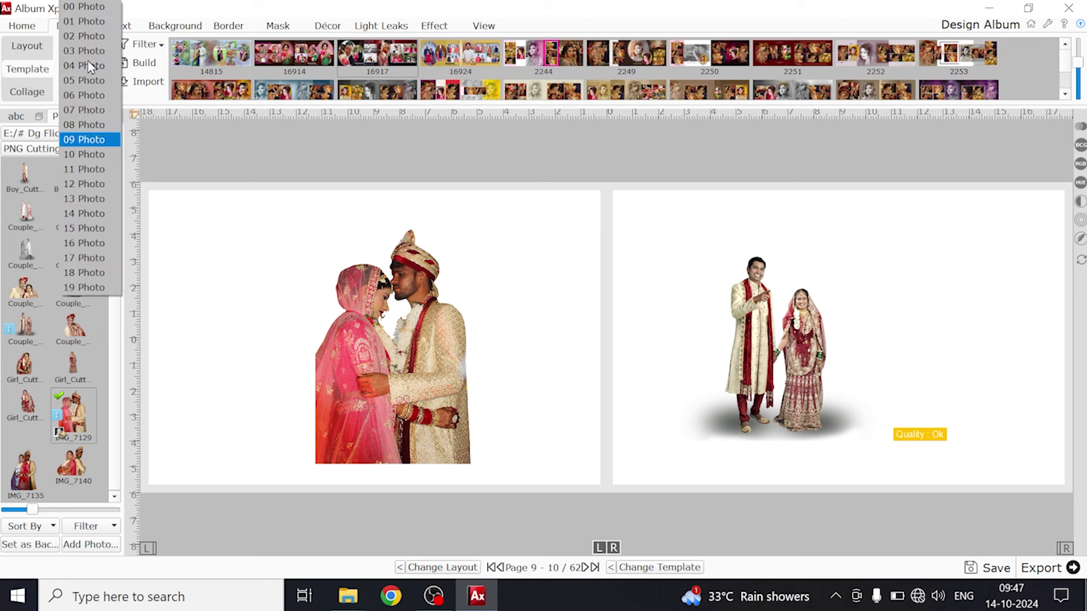
click(726, 357)
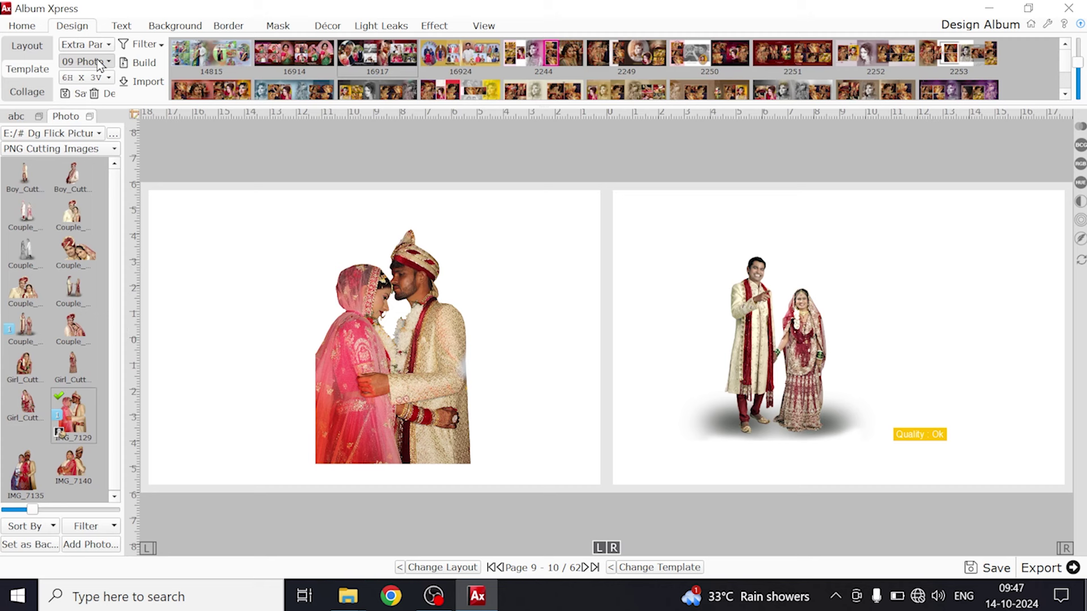
scroll(99, 64, up, 7)
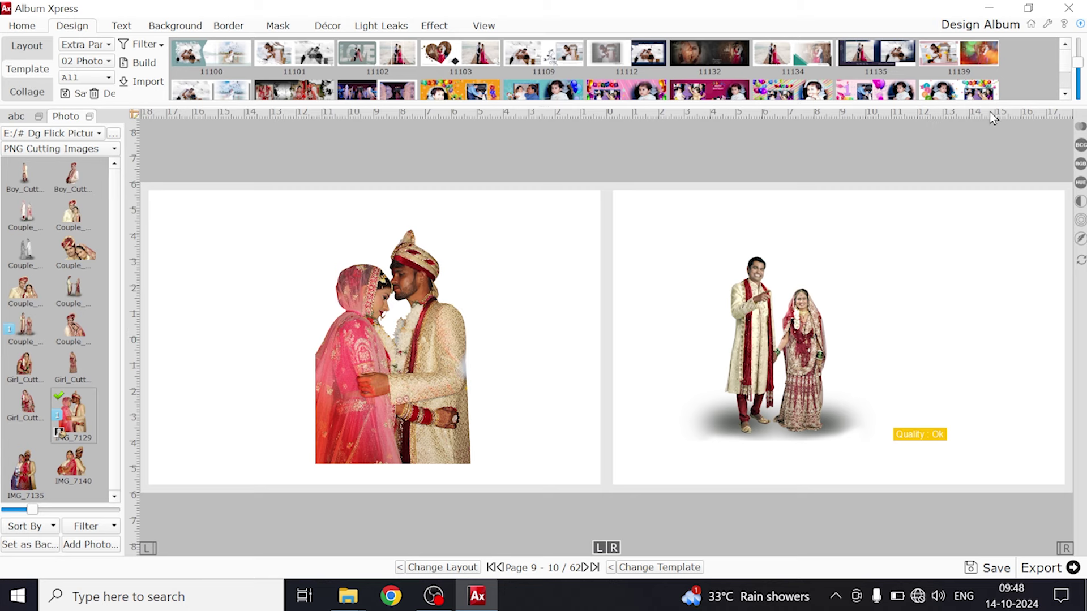
drag(1001, 103, 999, 165)
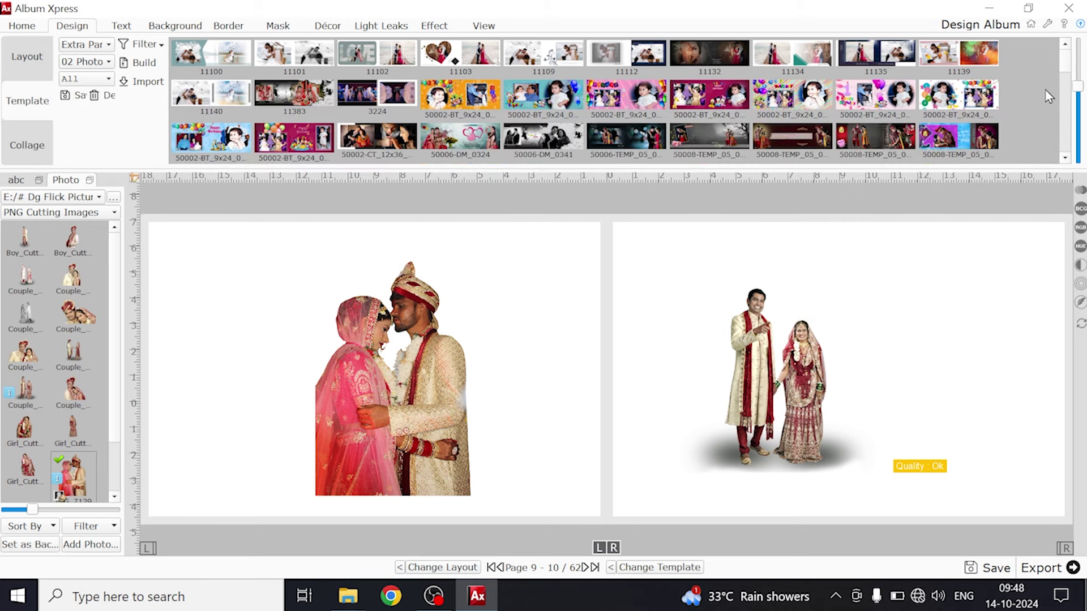
drag(1066, 70, 1068, 129)
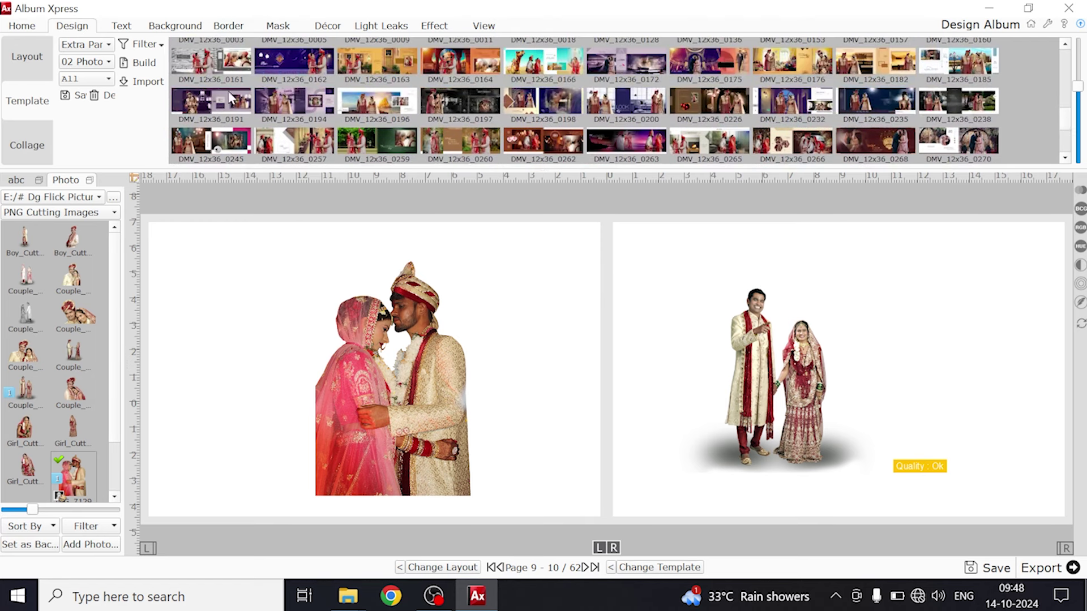
Try templates DMV_12x36_0175, DMV_12x36_0176, DMV_12x36_0235 and DMV_12x36_0268 on pages 9 - 10.
click(703, 69)
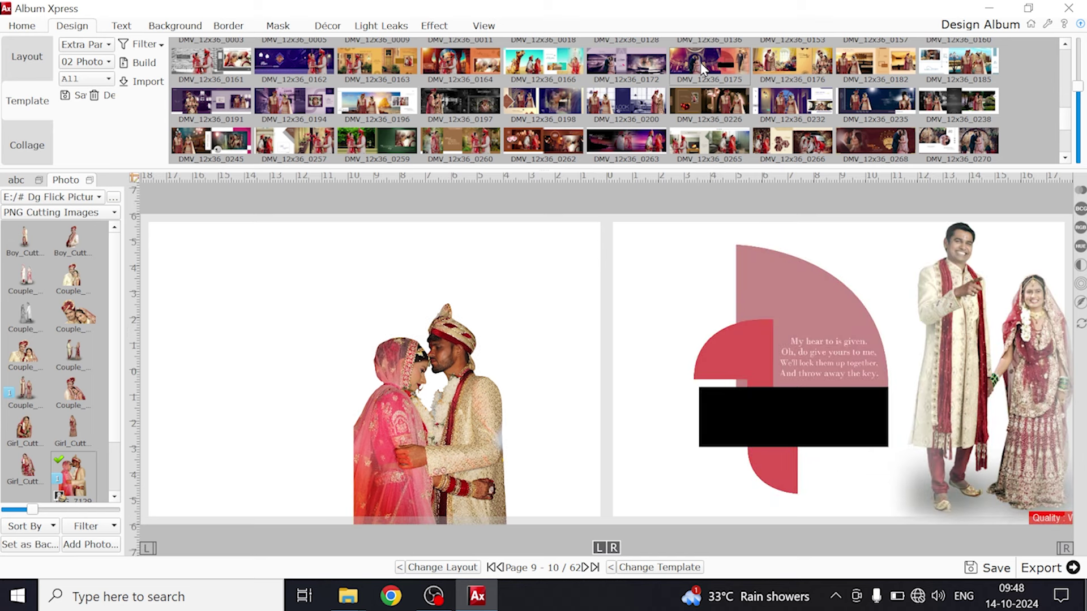
click(796, 68)
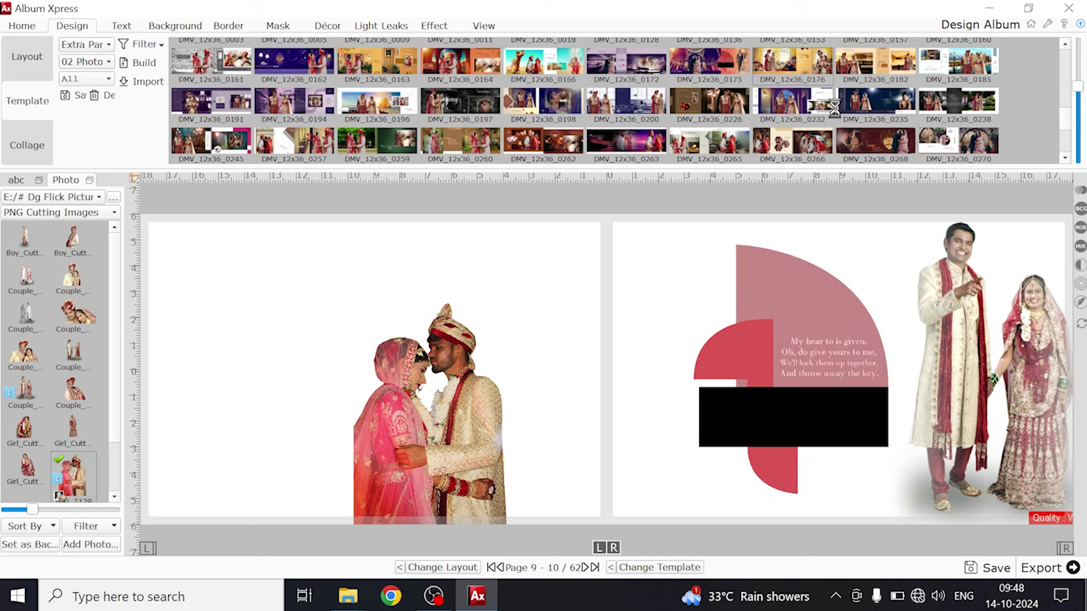
click(880, 112)
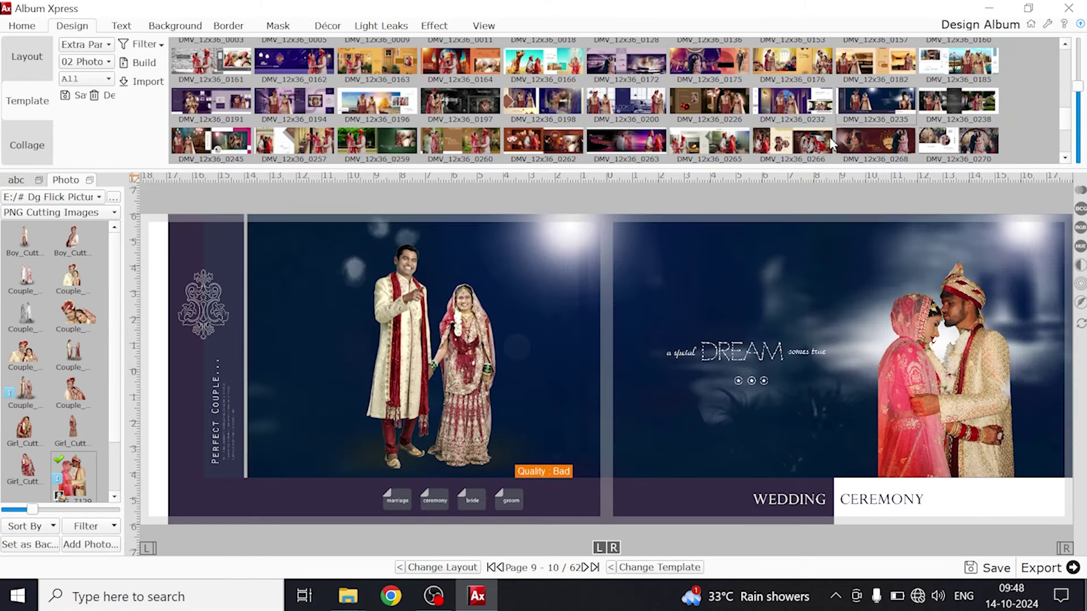
click(872, 146)
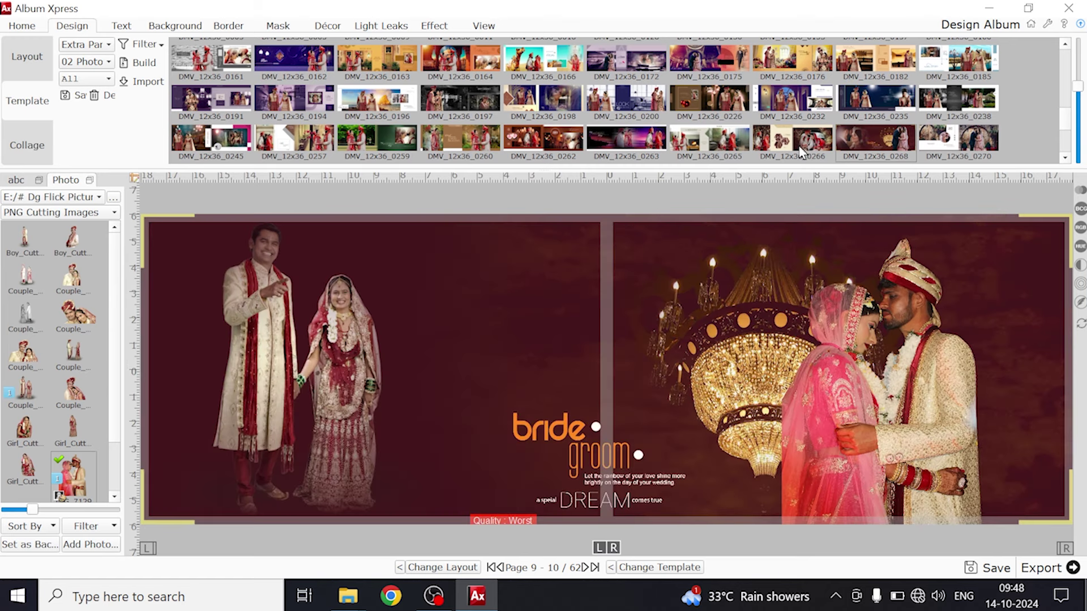
Apply template DMV_12x36_0266 to pages 9 - 10 and enlarge the embracing-couple cut-out on page 9 to about 12.39 inches high.
click(800, 150)
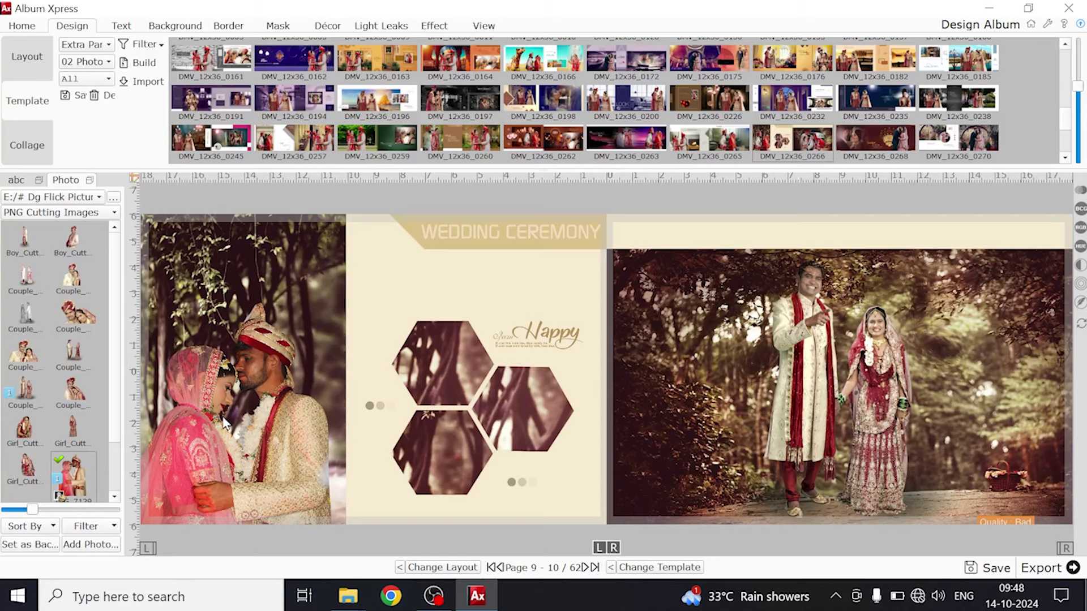
click(271, 439)
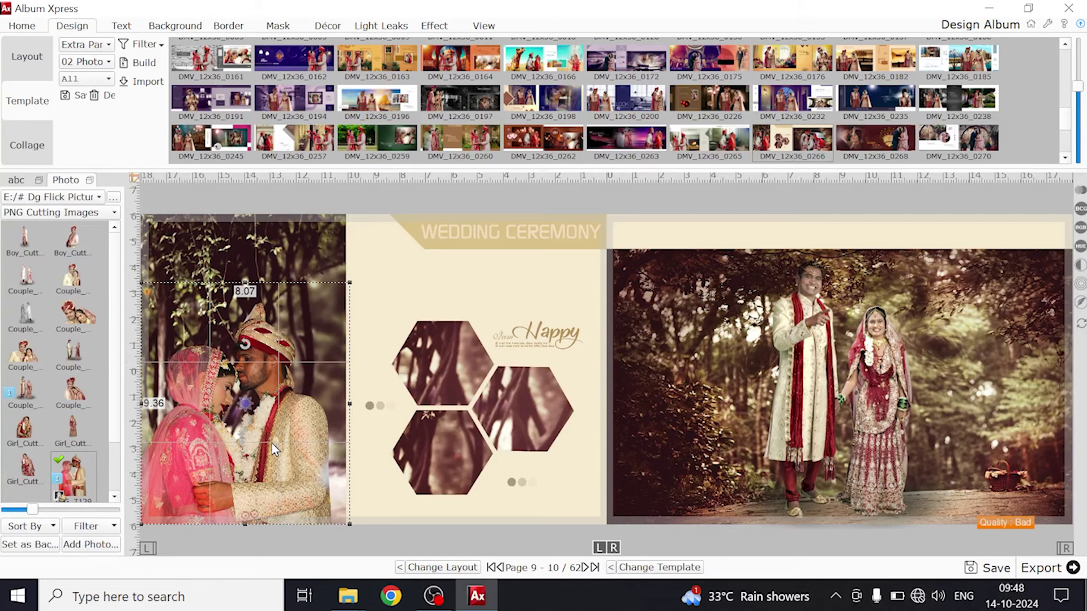
drag(278, 453, 285, 414)
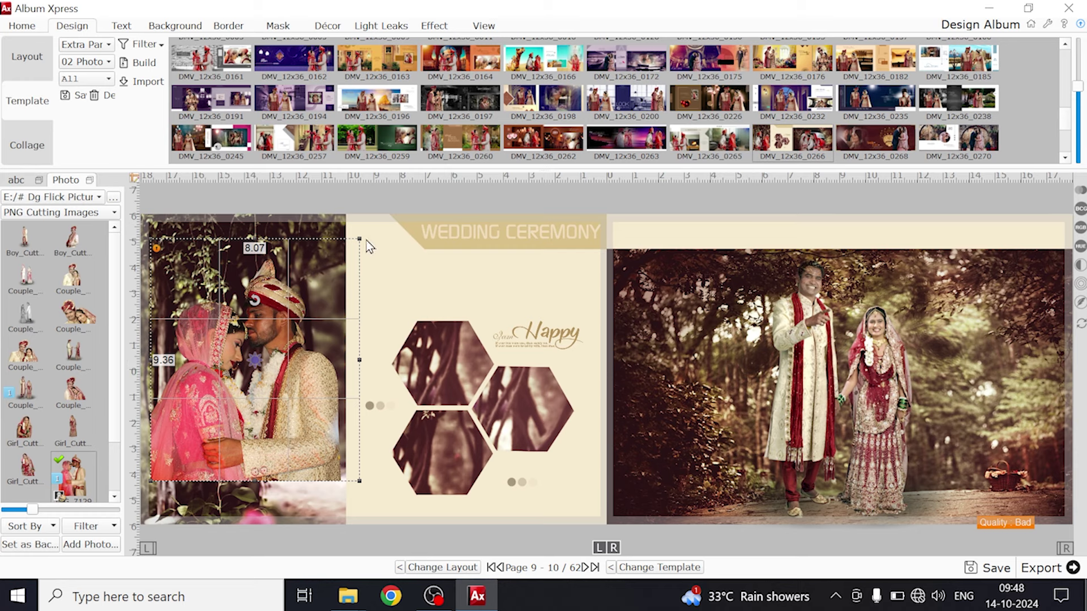
drag(252, 515, 257, 461)
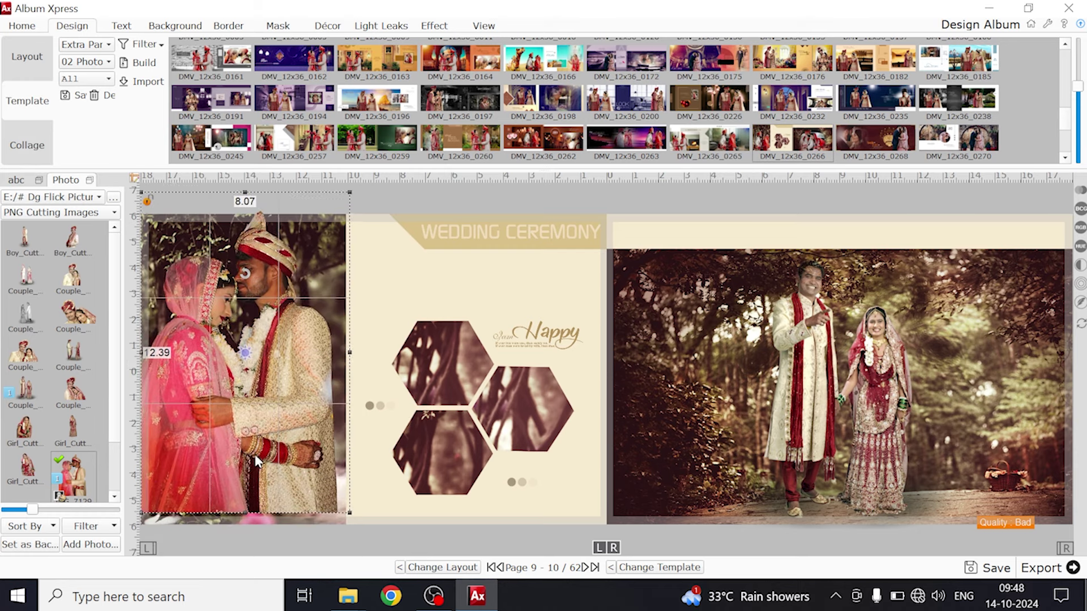
click(381, 202)
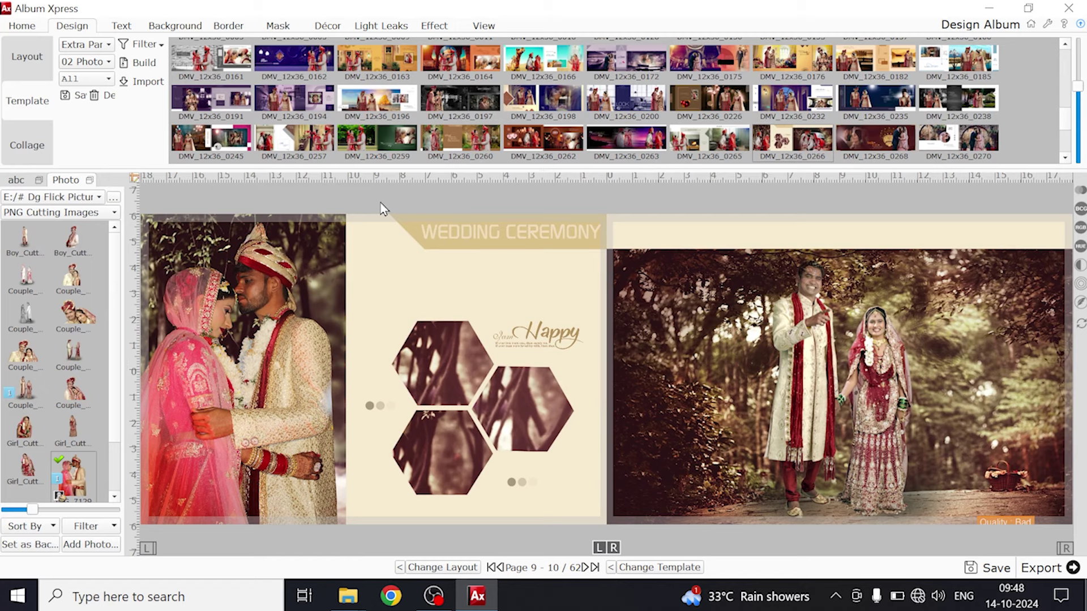
Move the standing-couple cut-out slightly right and down over the forest path on page 10.
click(849, 445)
drag(872, 437, 904, 441)
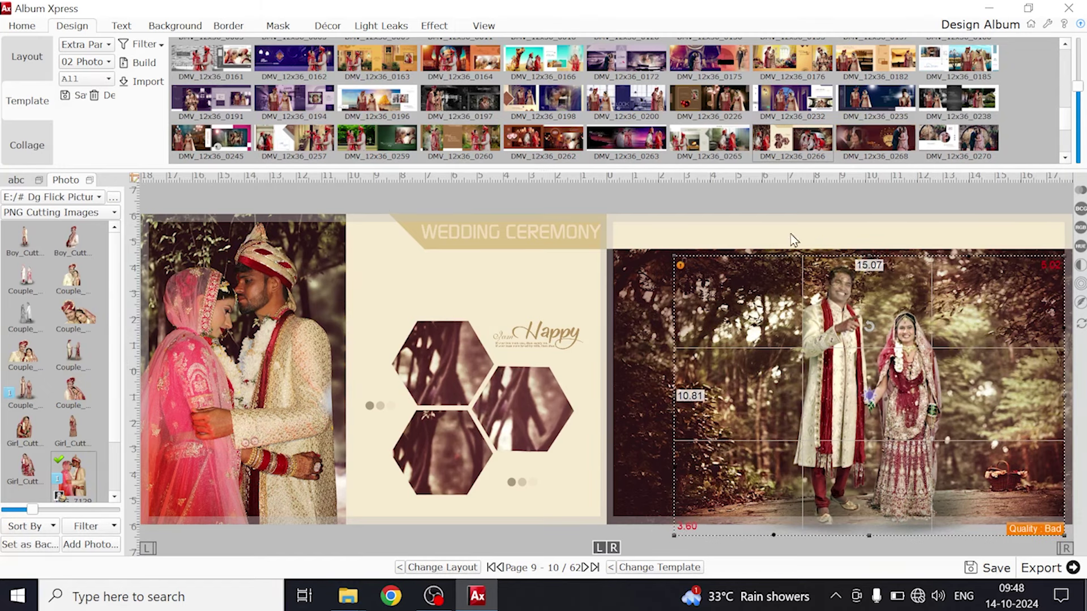
click(774, 198)
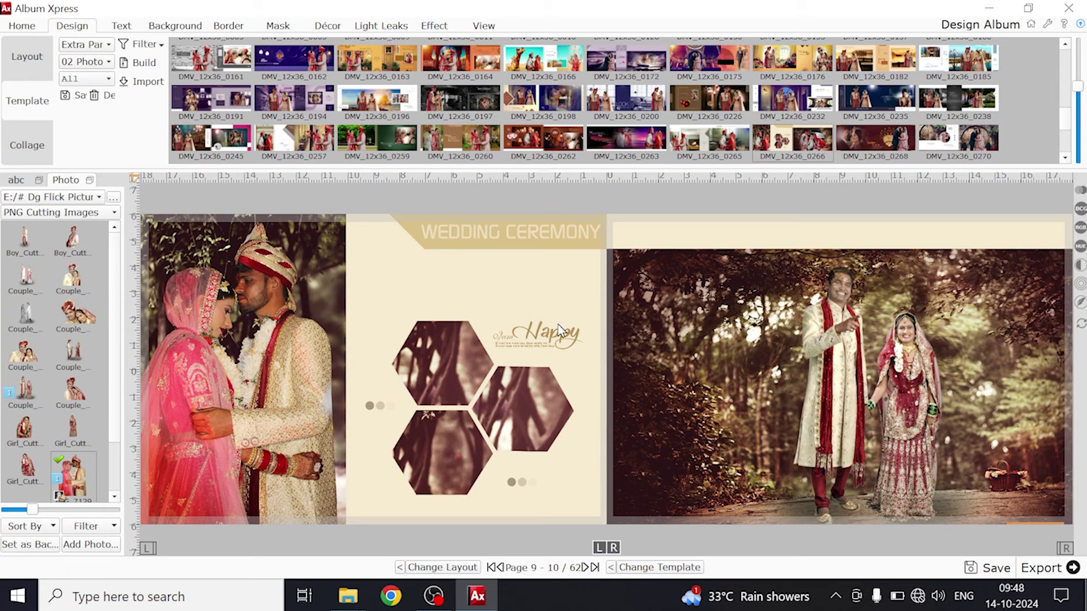
Add the cut-out of the bride in a red veil to page 9 and enlarge it to about 19.22 x 10.81 inches.
drag(22, 430, 789, 504)
drag(592, 415, 481, 419)
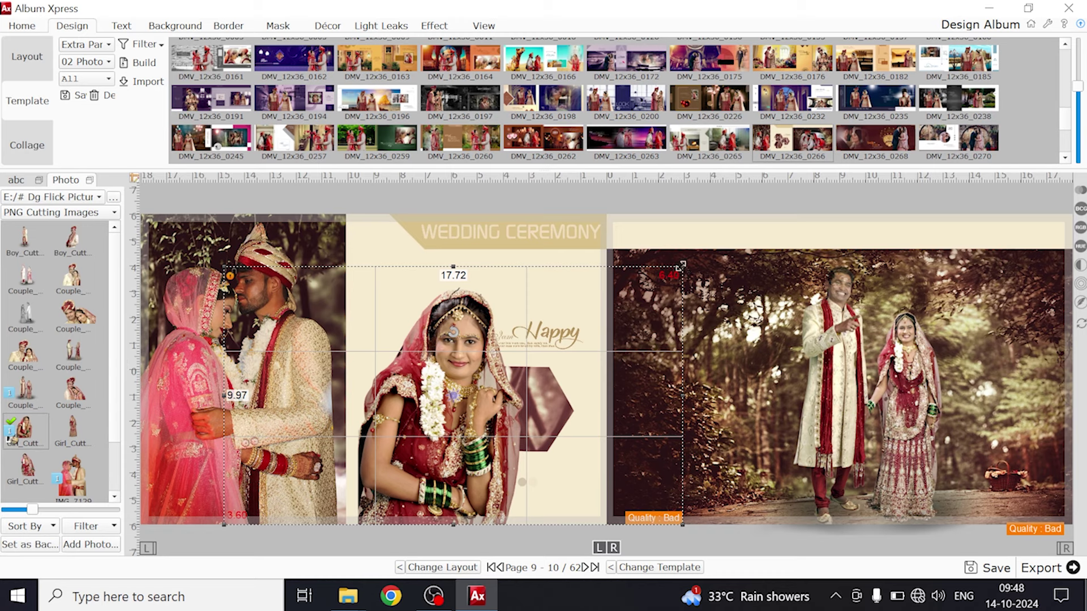
drag(684, 265, 715, 245)
click(586, 433)
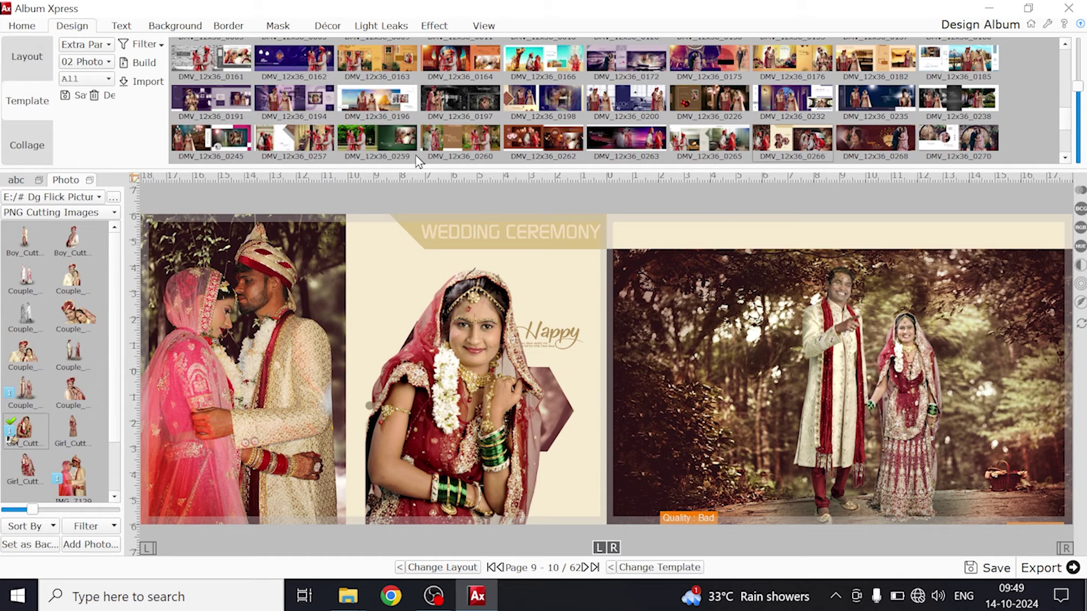
Move the bride cut-out onto page 10 beside the standing couple and crop its frame at the page fold to about 13.64 inches wide.
click(557, 346)
drag(551, 322, 760, 394)
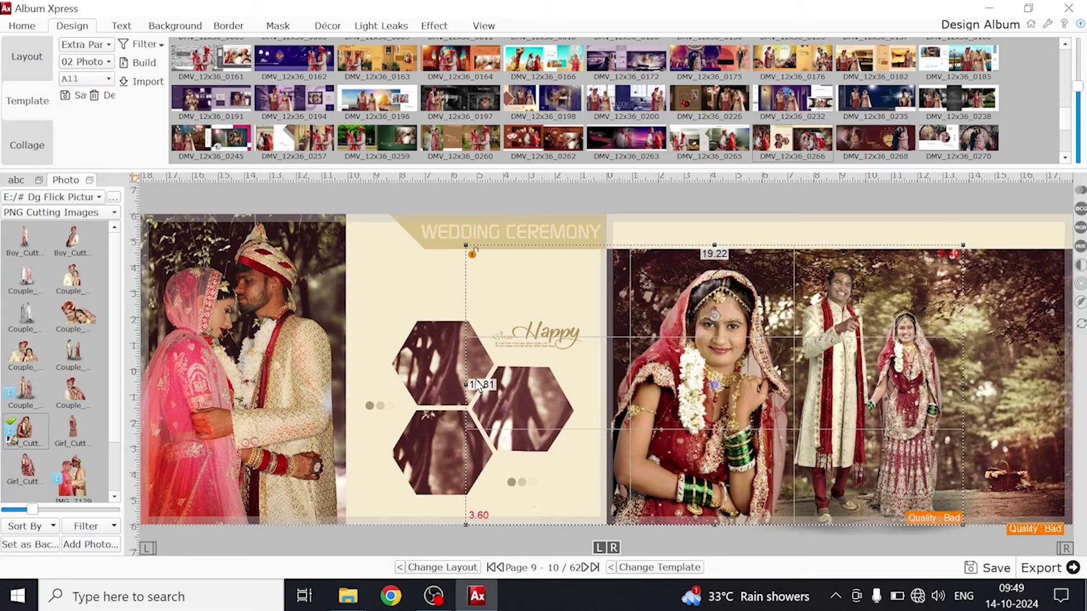
drag(468, 385, 626, 383)
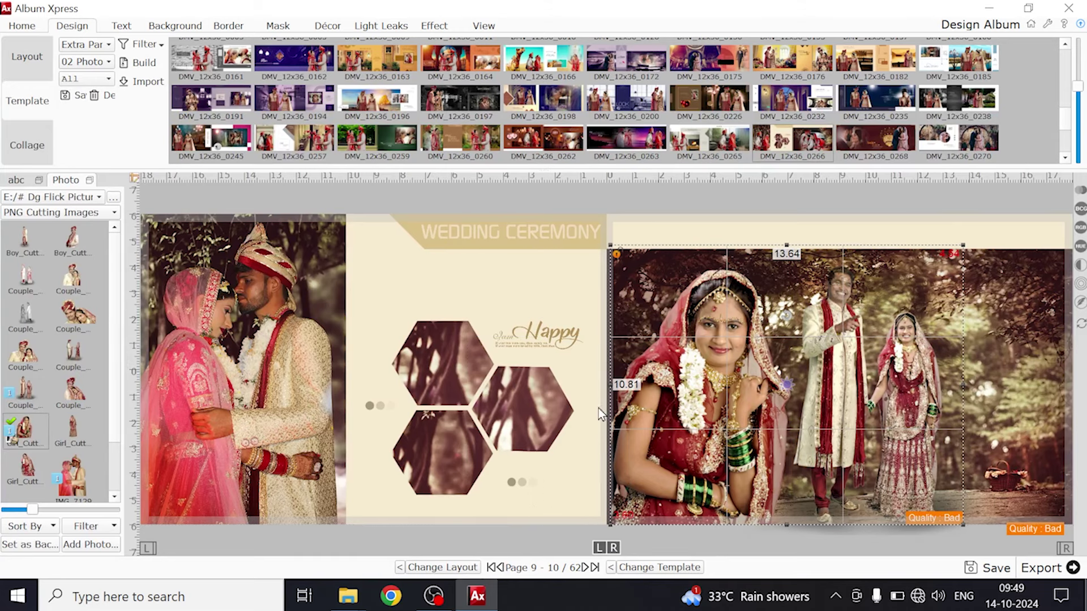
Delete the "Happy" text decoration beside the hexagons on page 9.
click(531, 388)
right_click(561, 327)
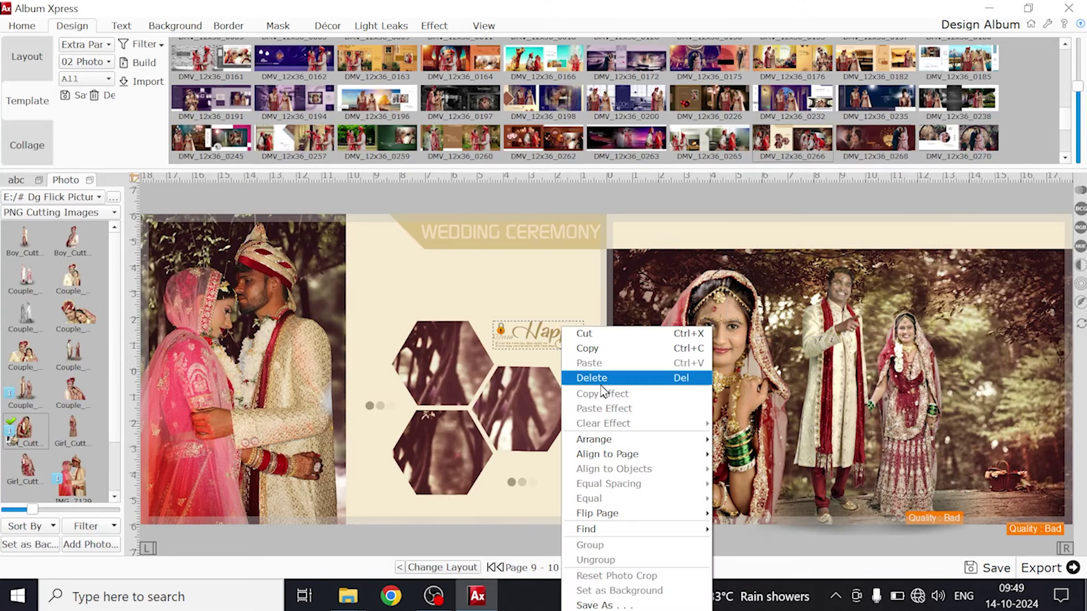
click(592, 378)
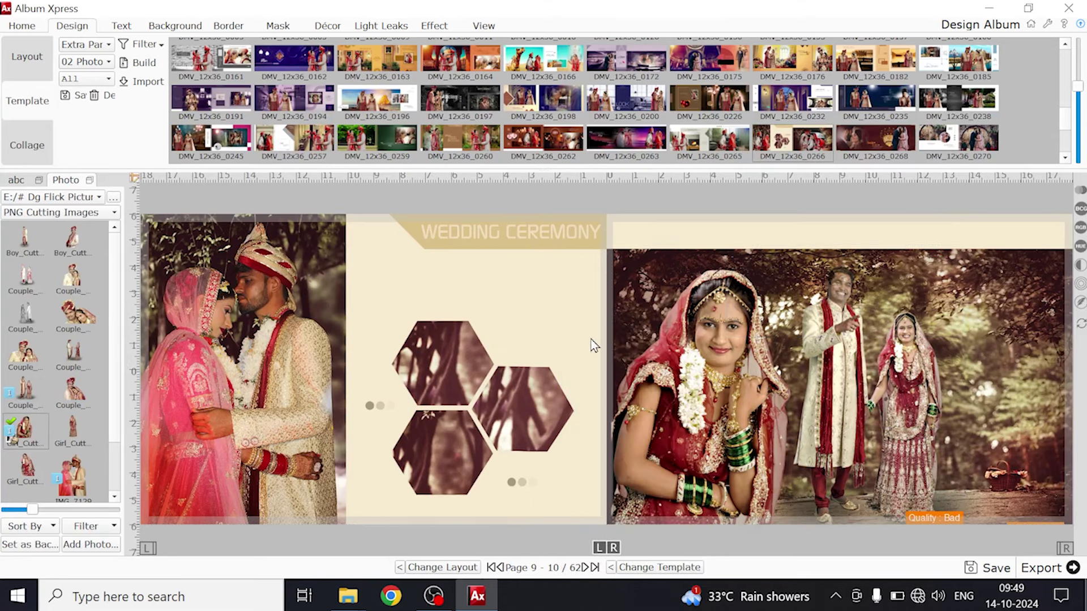
Add the two-white-doves clipart from the Nature category and place it below the rightmost hexagon on page 9.
click(343, 28)
click(92, 84)
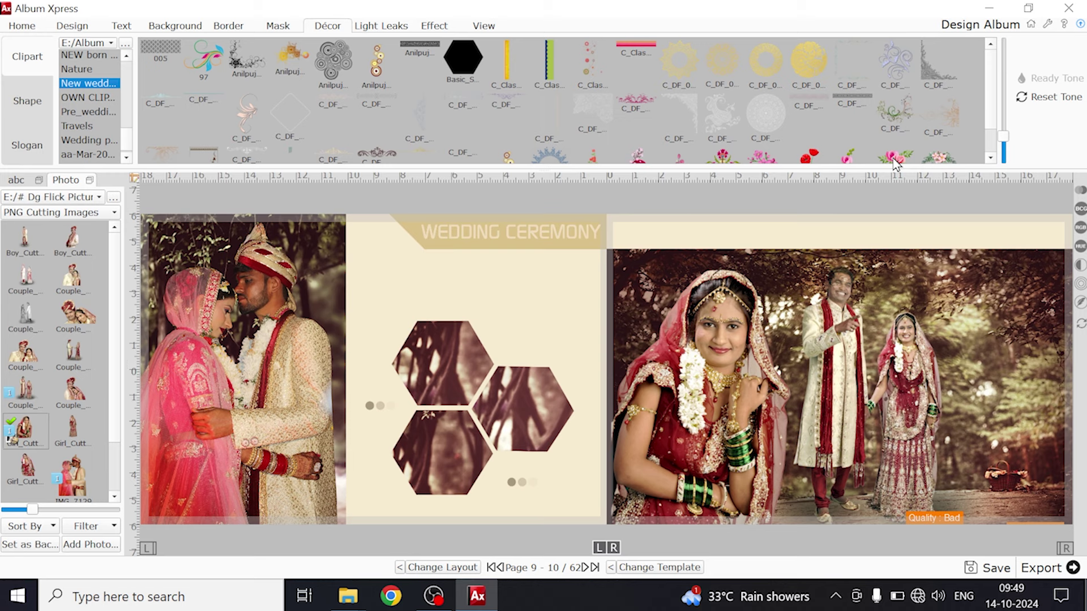
click(82, 69)
click(249, 71)
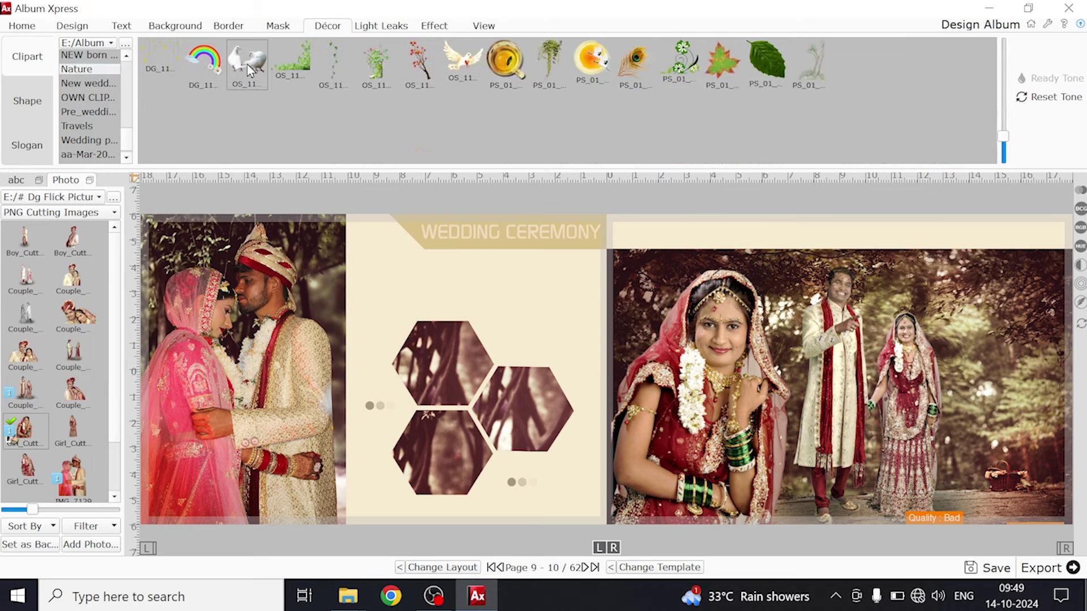
double_click(249, 71)
drag(543, 329, 491, 450)
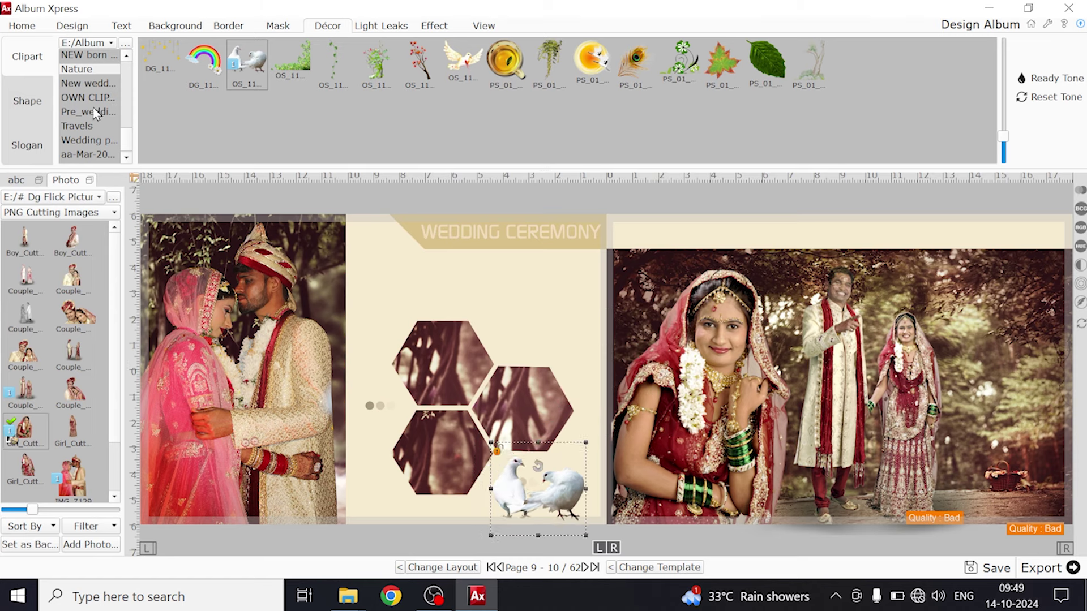
Replace the doves with the orange "Wedding memories" clipart and fit its frame into the space below the hexagons on page 9.
scroll(127, 149, down, 2)
click(85, 155)
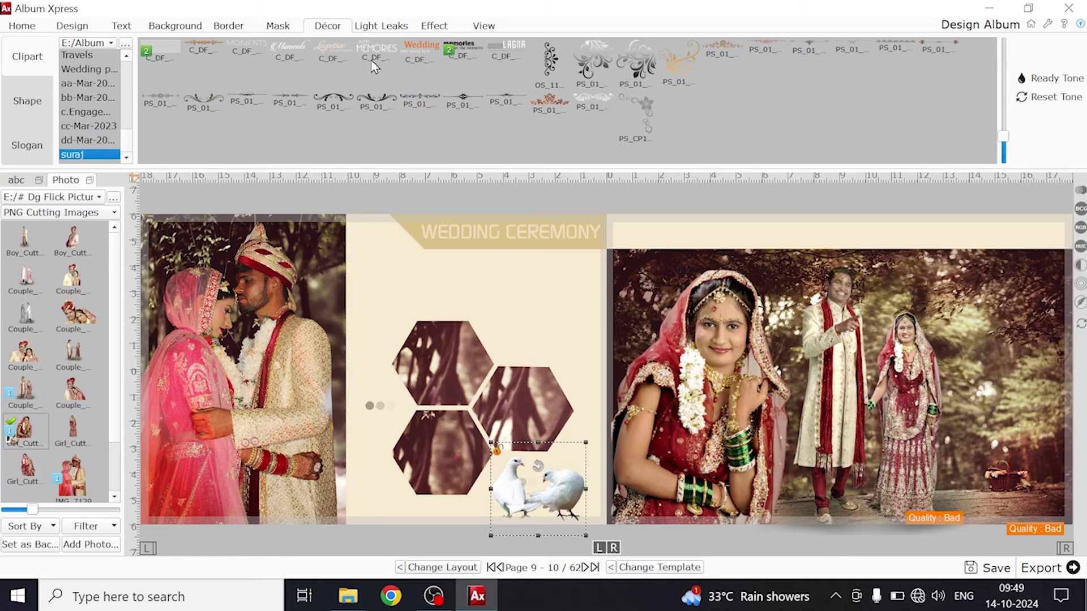
double_click(420, 54)
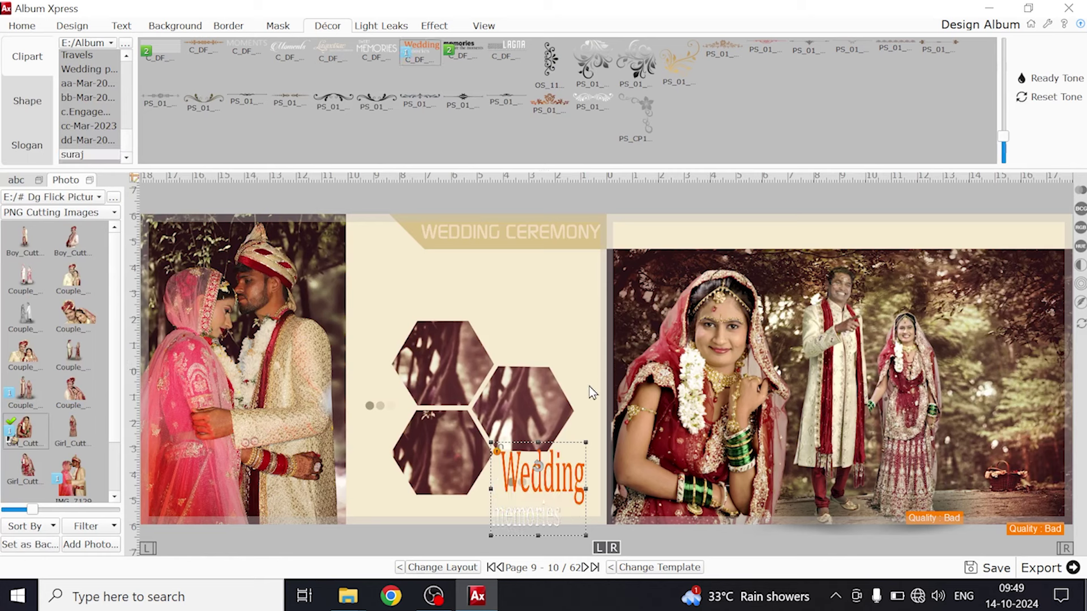
drag(492, 496, 516, 496)
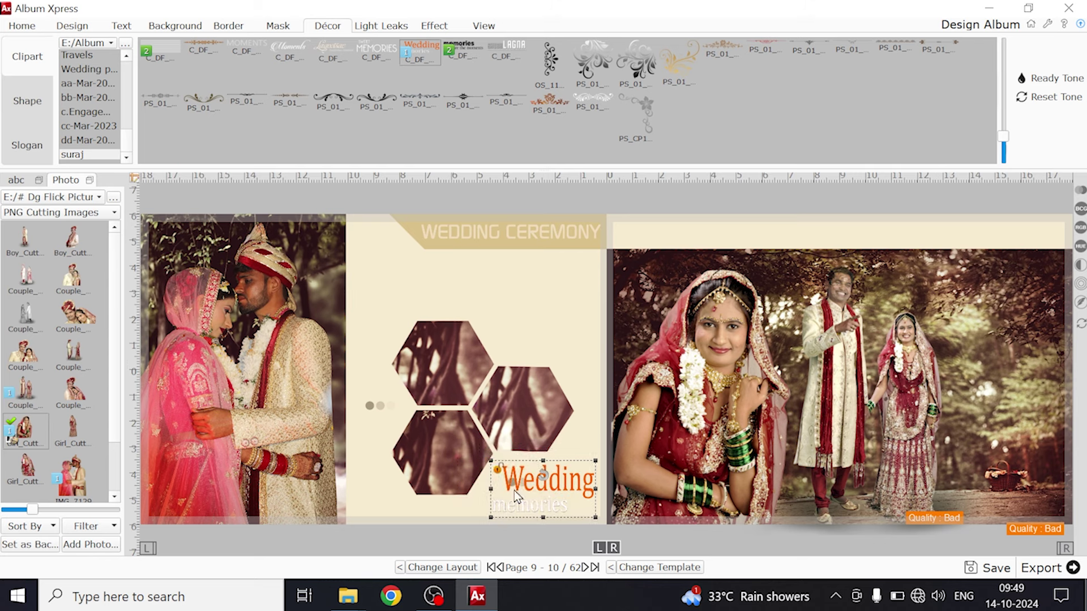
click(655, 207)
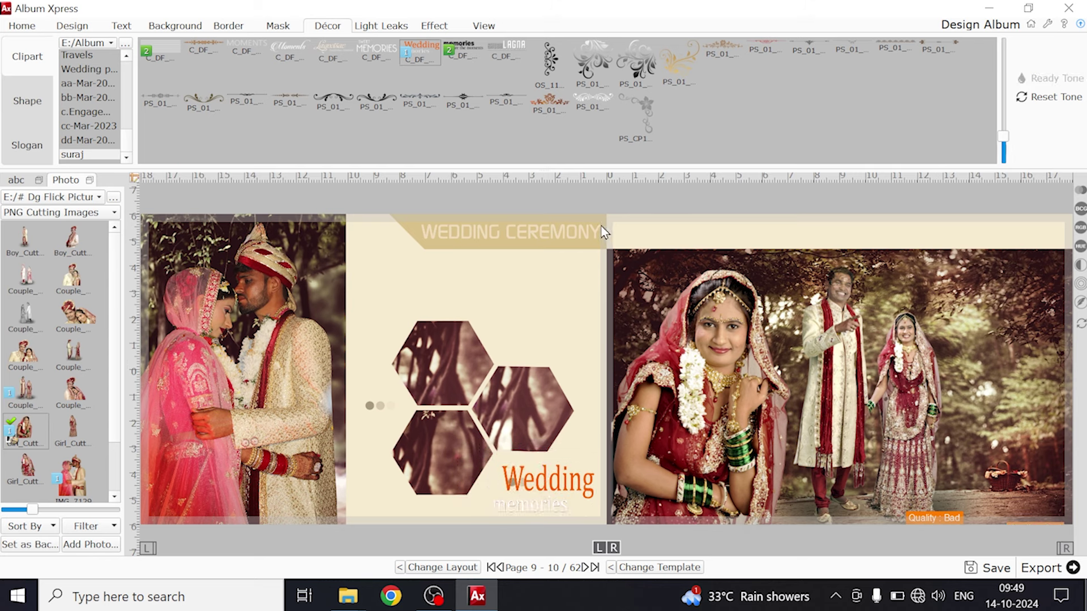
Open pages 11 - 12 and list the Landscape templates for 01 Photo.
click(75, 26)
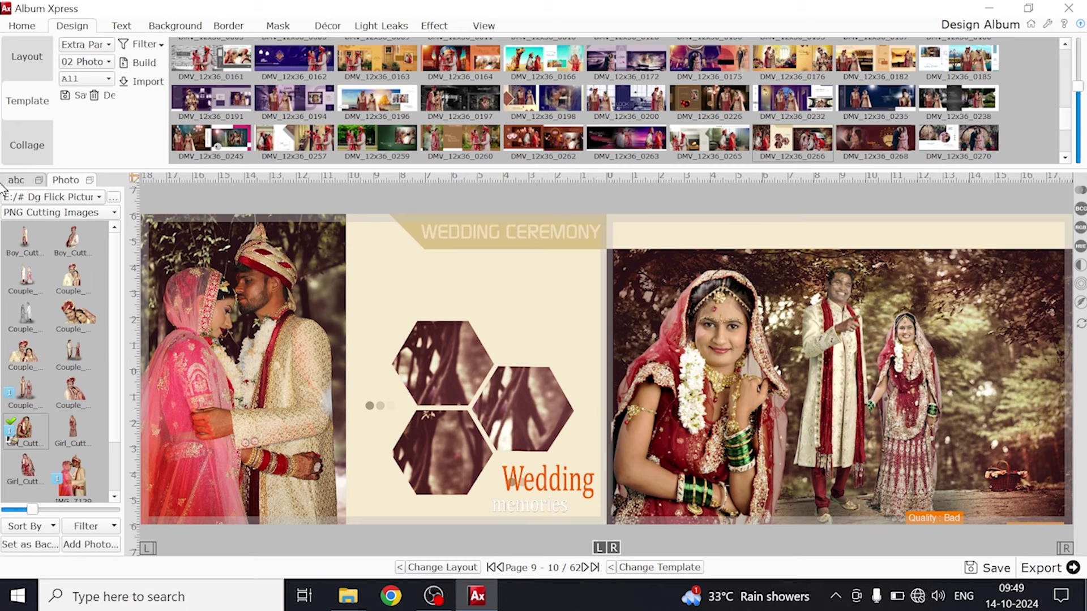
click(16, 180)
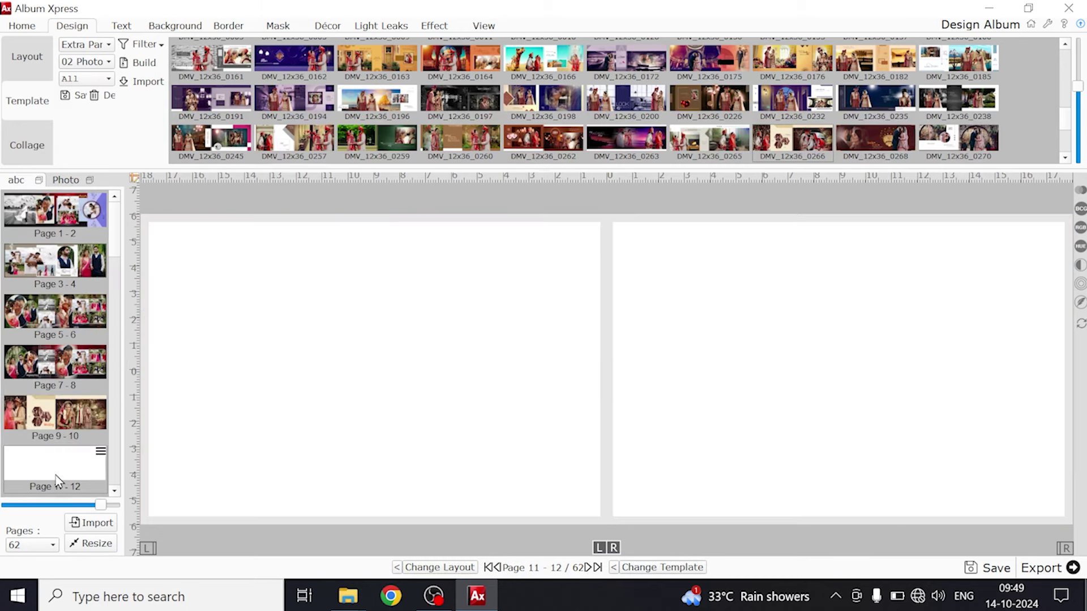
click(72, 62)
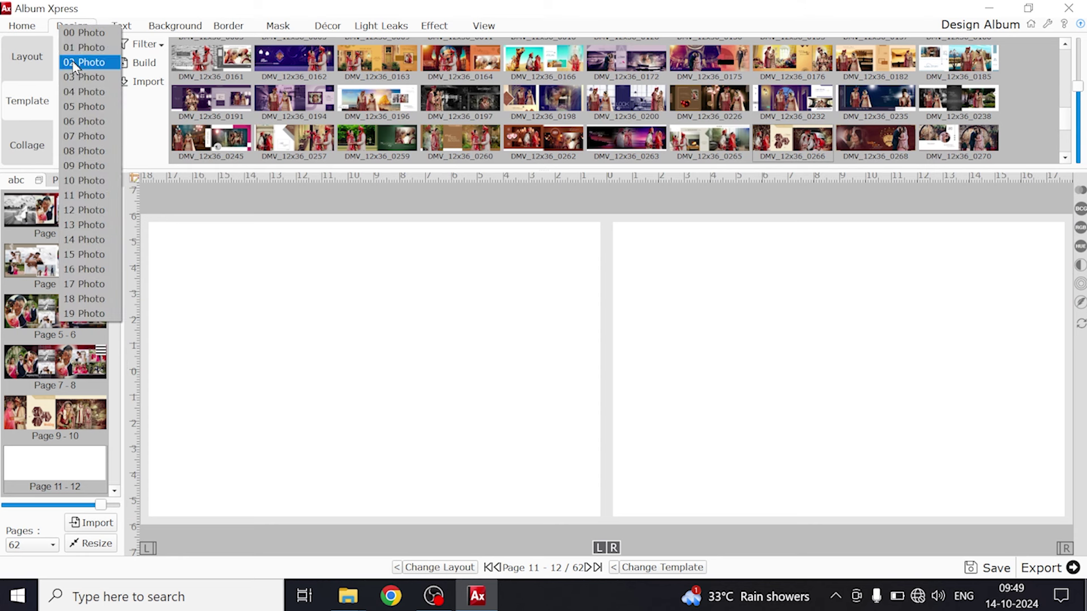
click(73, 62)
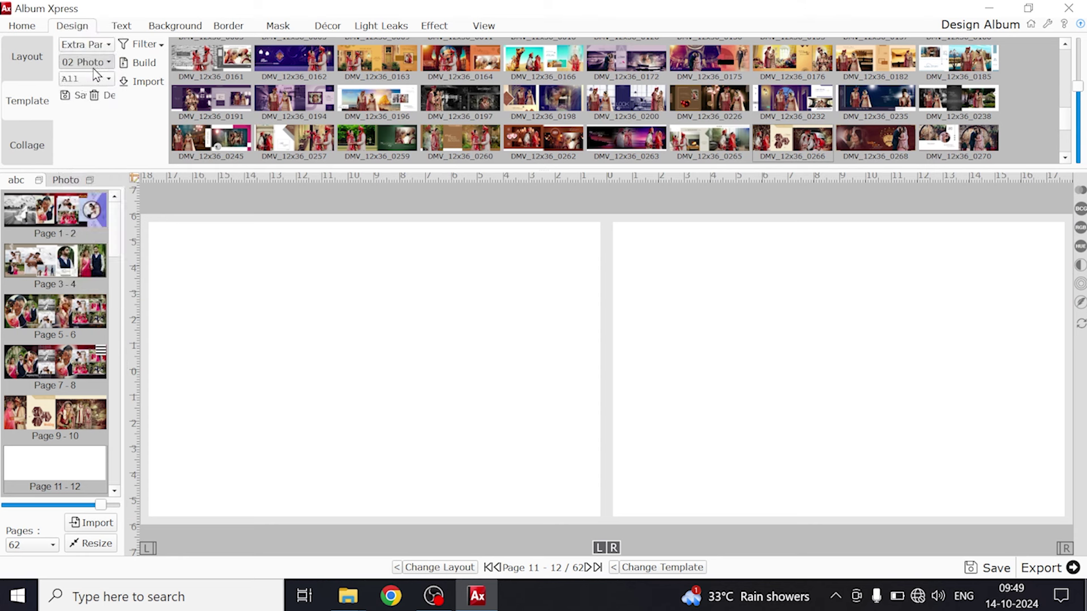
scroll(94, 69, up, 1)
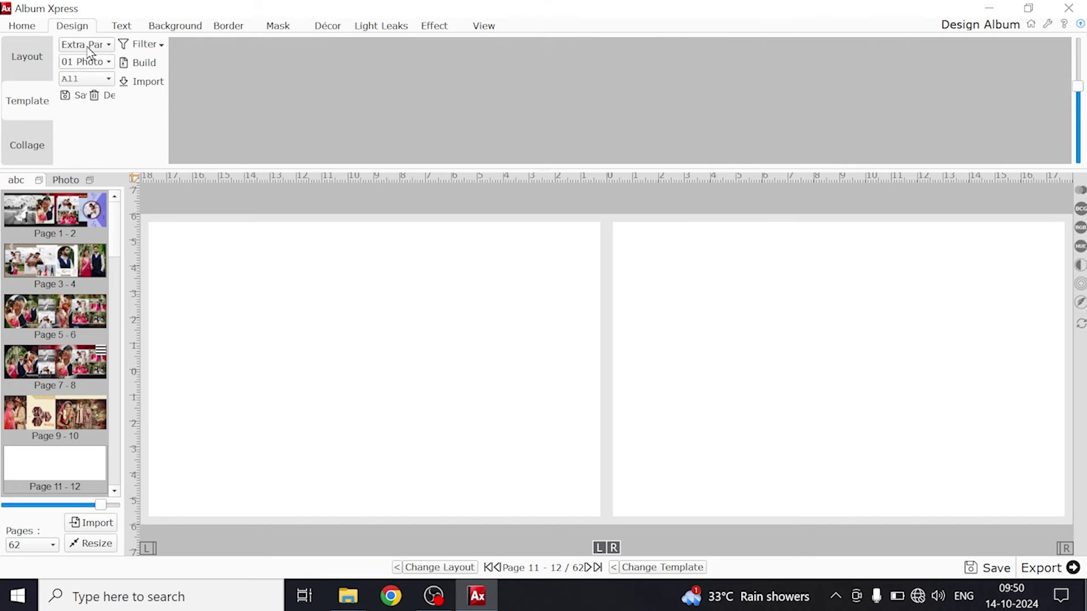
click(89, 49)
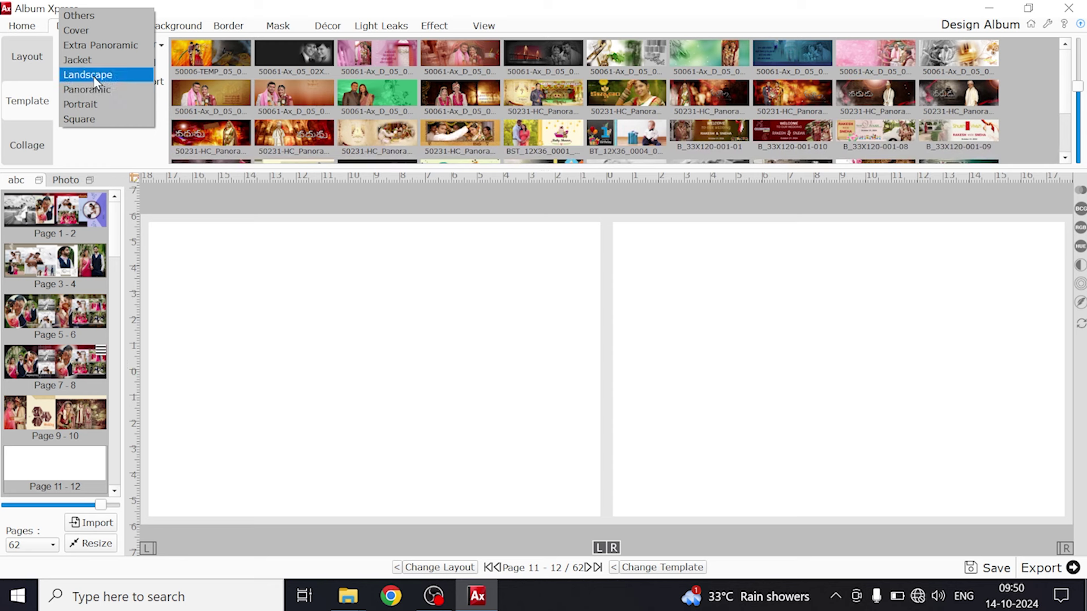
click(88, 82)
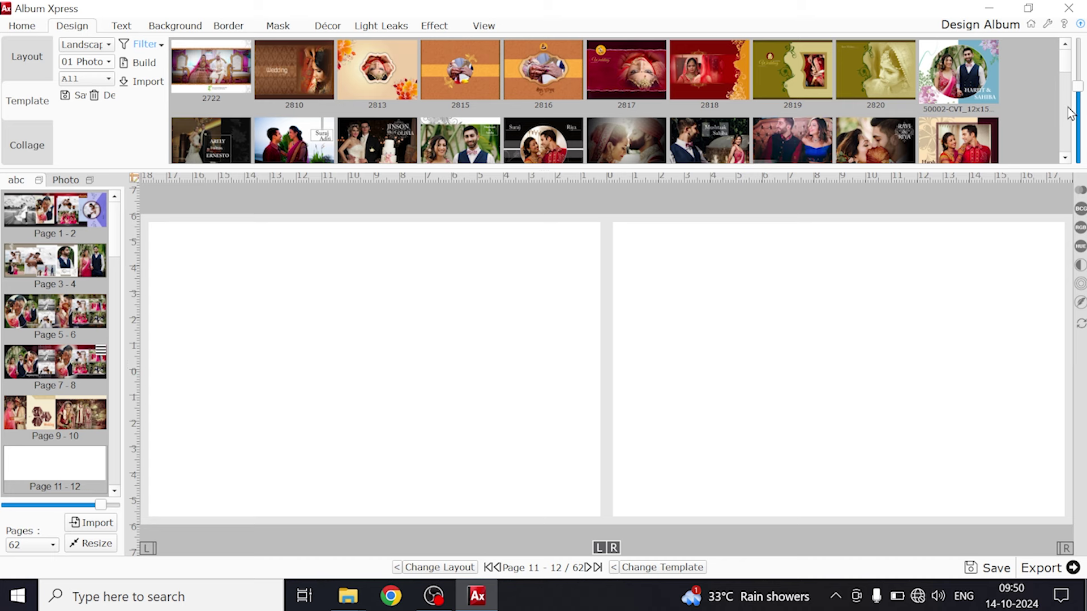
Try template CT_12X15_0033 on page 11 and CT_12X15_0037 on page 12.
scroll(1070, 113, down, 5)
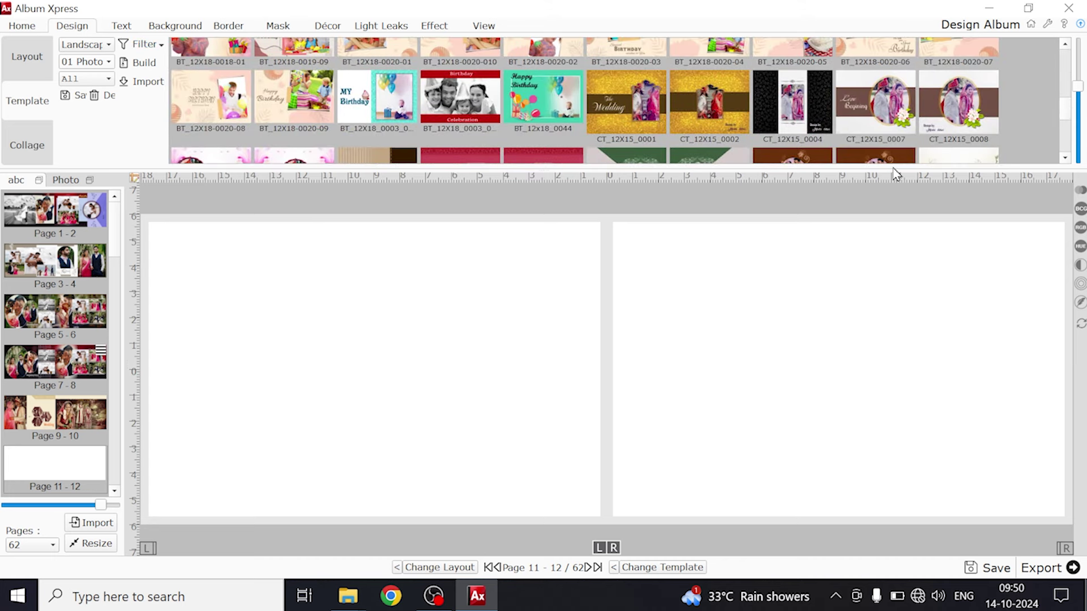
drag(869, 169, 875, 263)
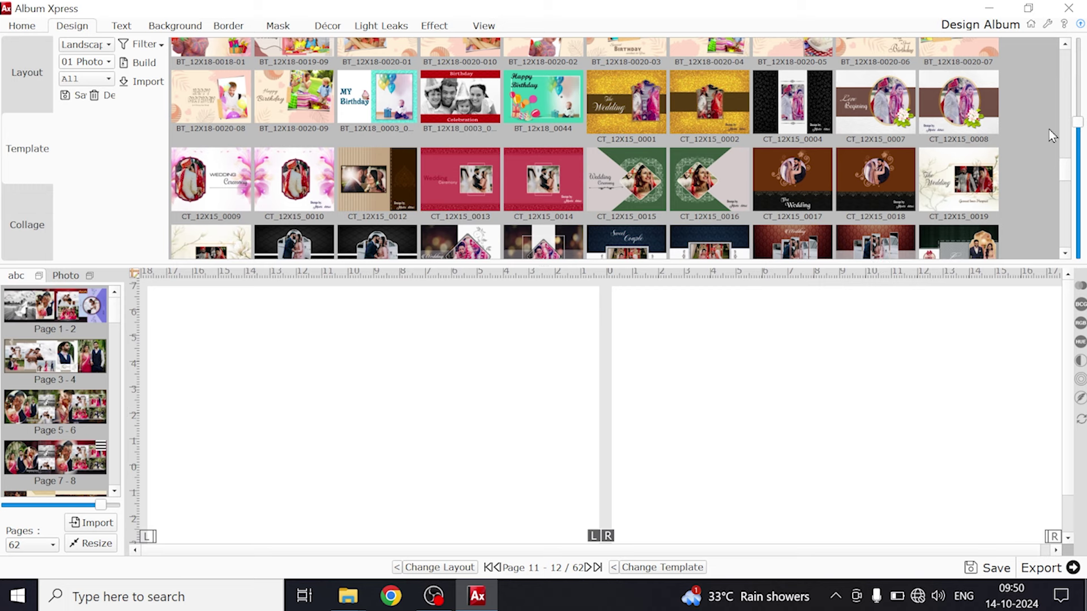
scroll(1068, 150, up, 3)
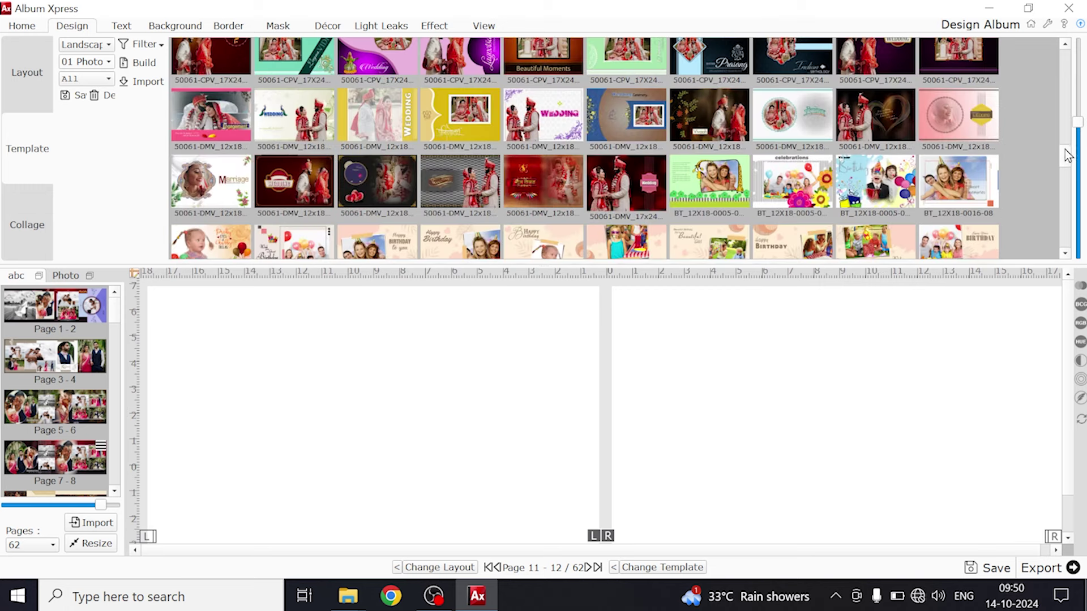
scroll(1066, 168, down, 3)
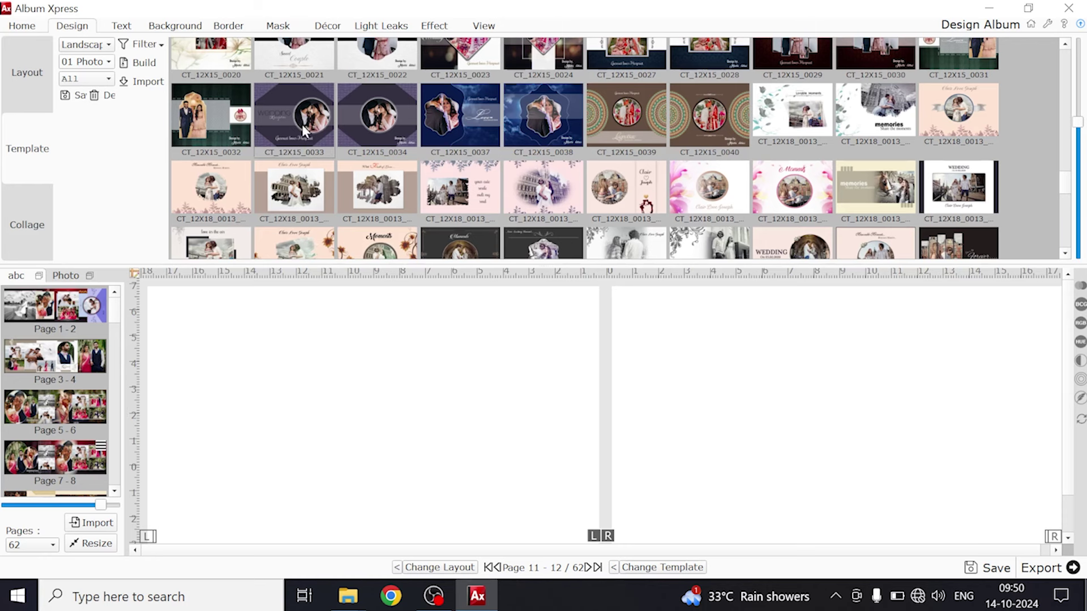
drag(342, 434, 342, 441)
drag(447, 142, 713, 496)
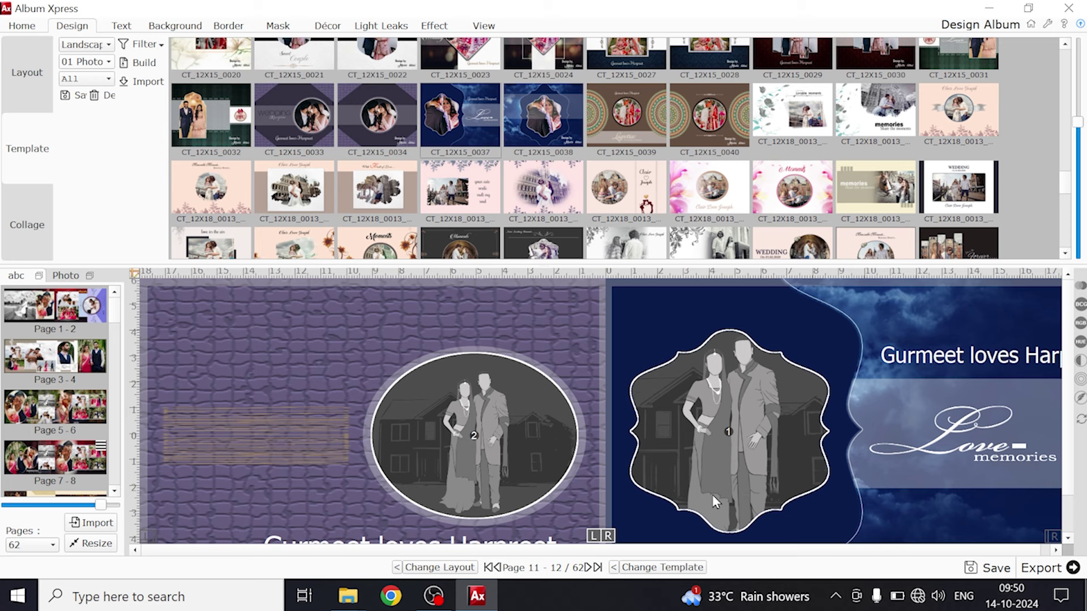
Try the purple oval-frame template CT_12X15_0034 on page 12.
drag(478, 264, 478, 179)
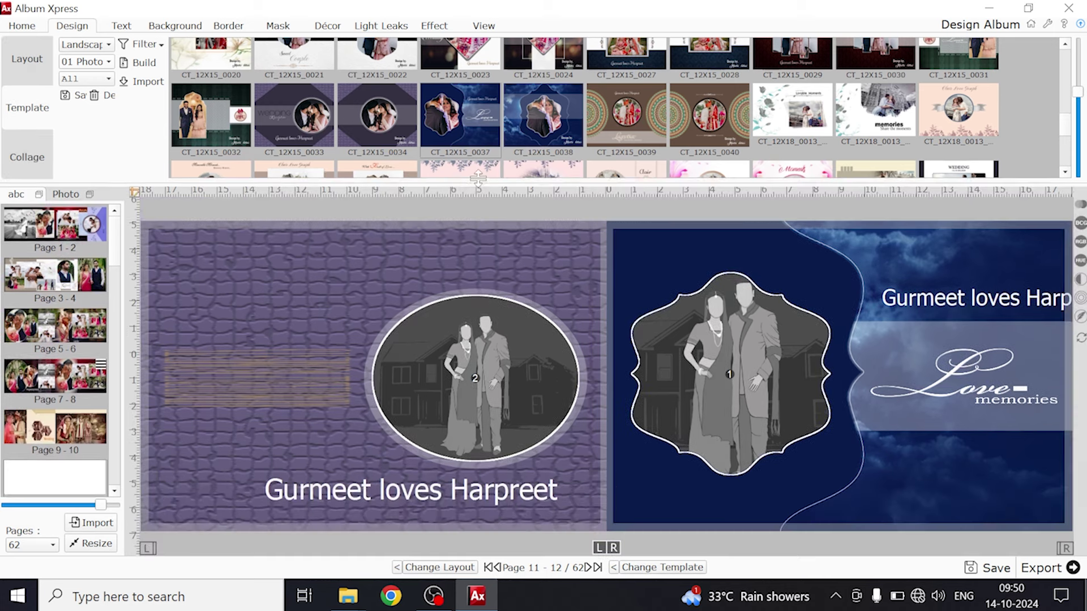
drag(366, 266, 324, 386)
drag(378, 131, 725, 367)
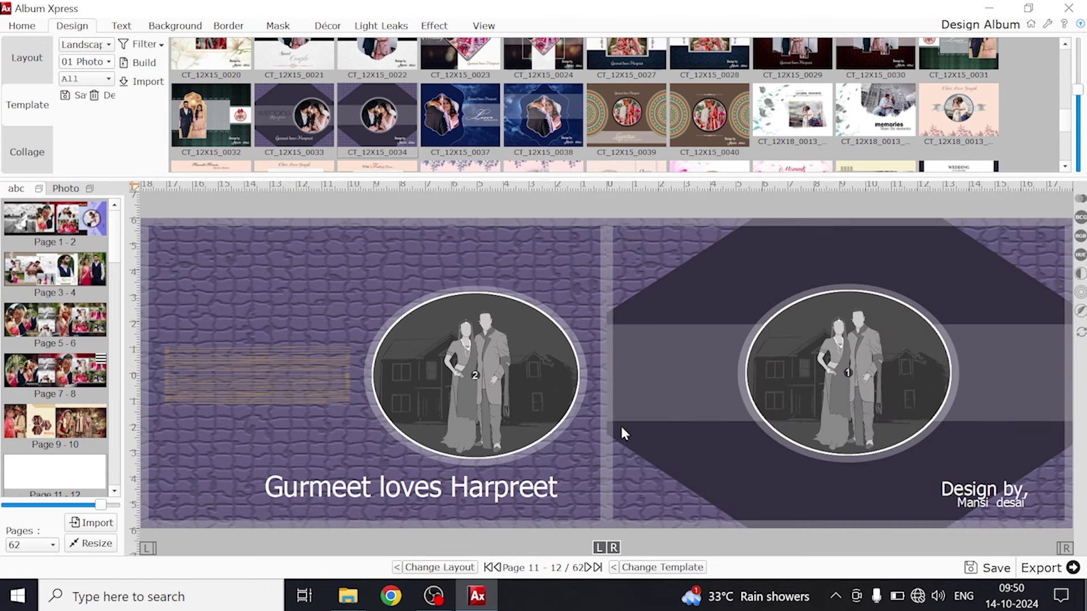
Apply the brown mandala template CT_12X15_0039 to page 11 and its companion CT_12X15_0040 to page 12.
drag(623, 120, 455, 331)
drag(351, 404, 351, 406)
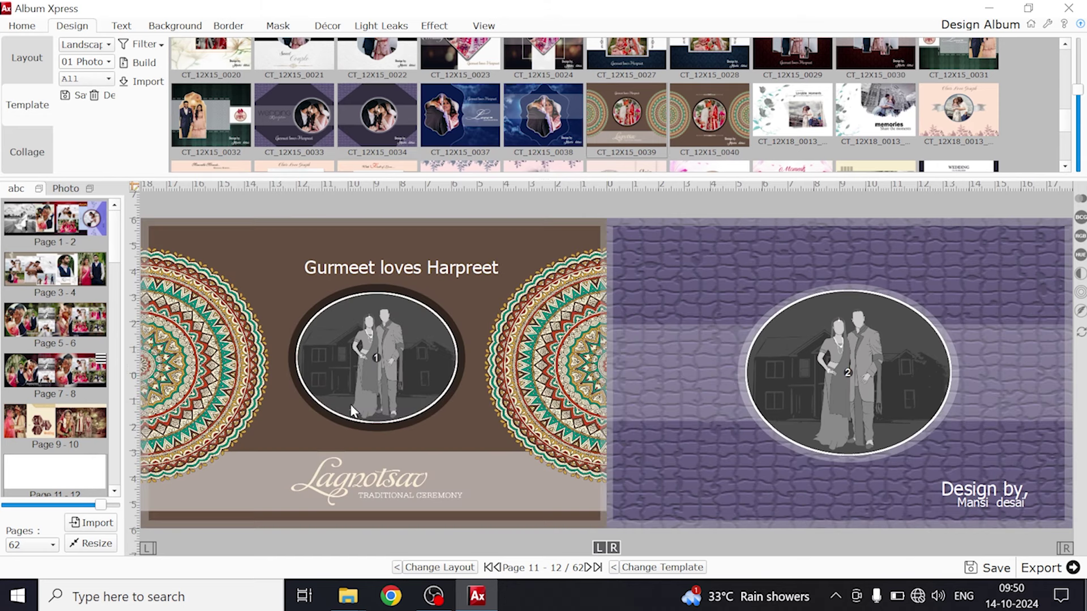
drag(710, 122, 886, 346)
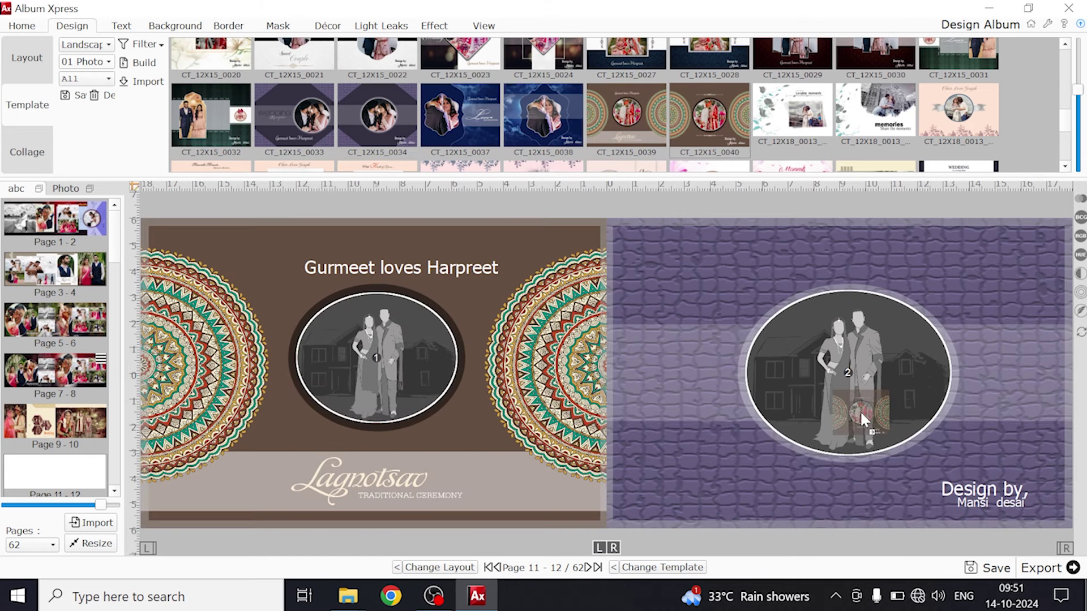
drag(861, 414, 861, 416)
click(404, 193)
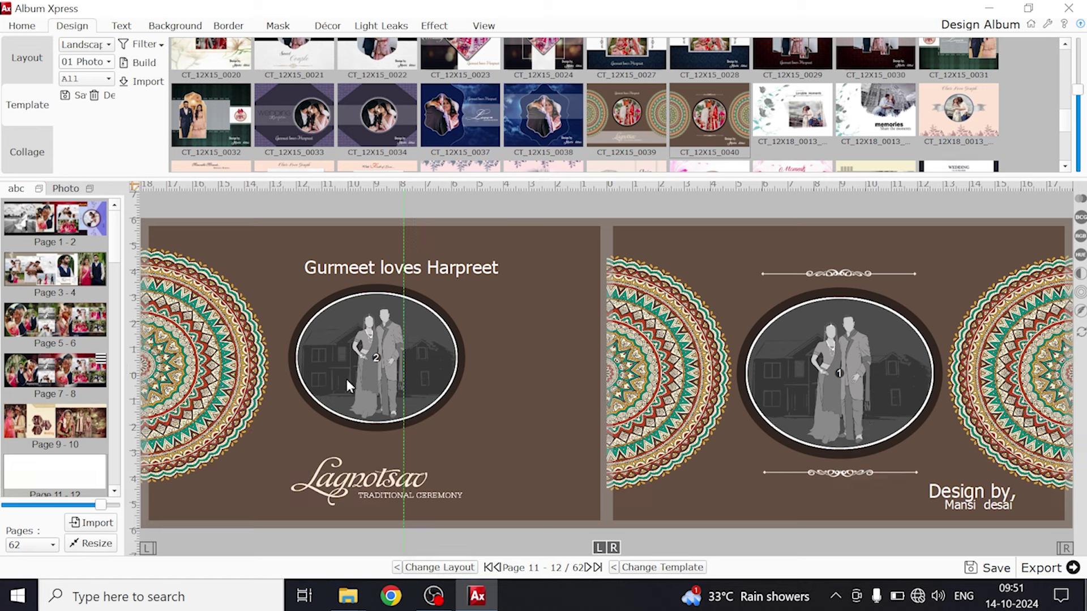
Load the photos from the E:/# Dg Flick Picture/Demo folder.
click(68, 190)
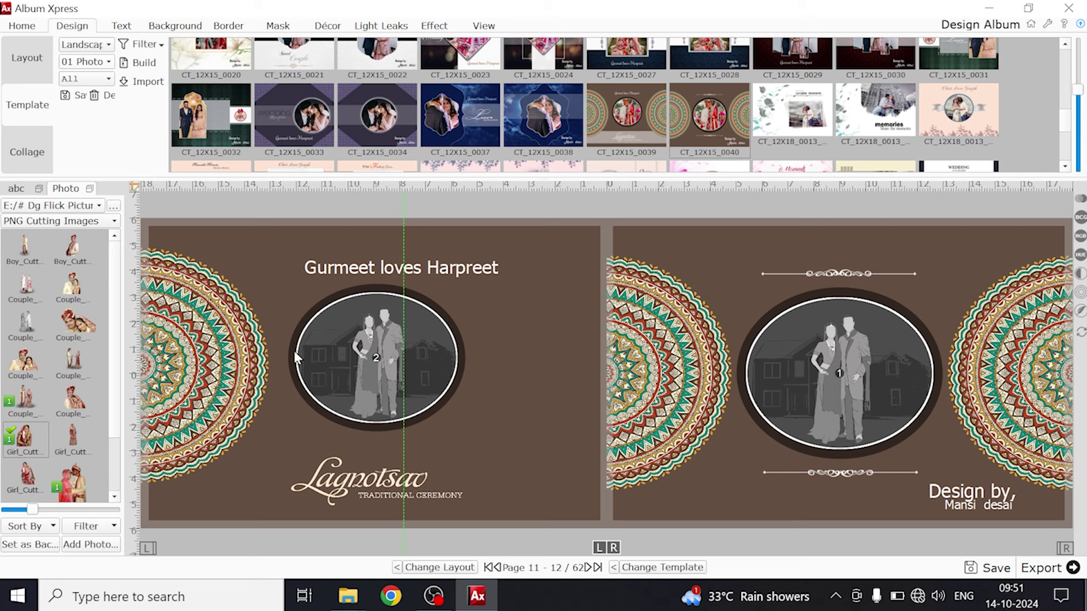
click(89, 206)
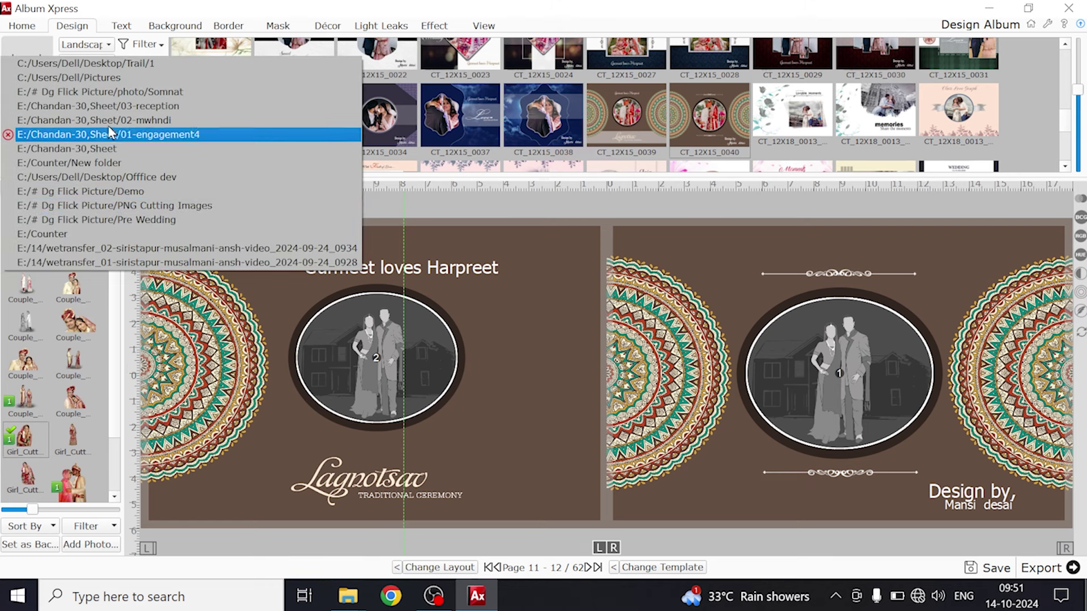
click(123, 92)
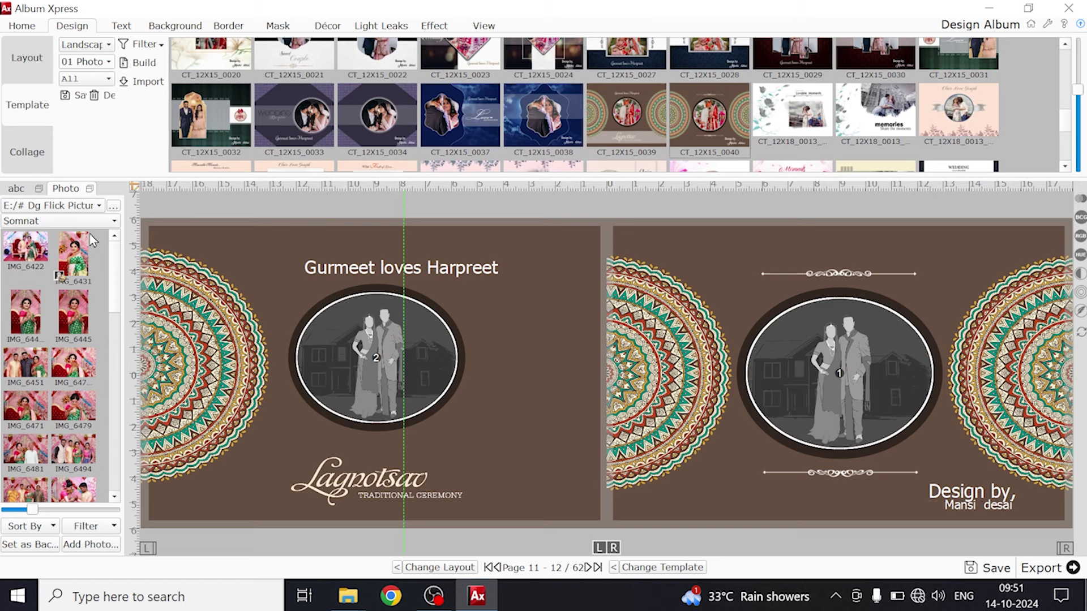
click(91, 206)
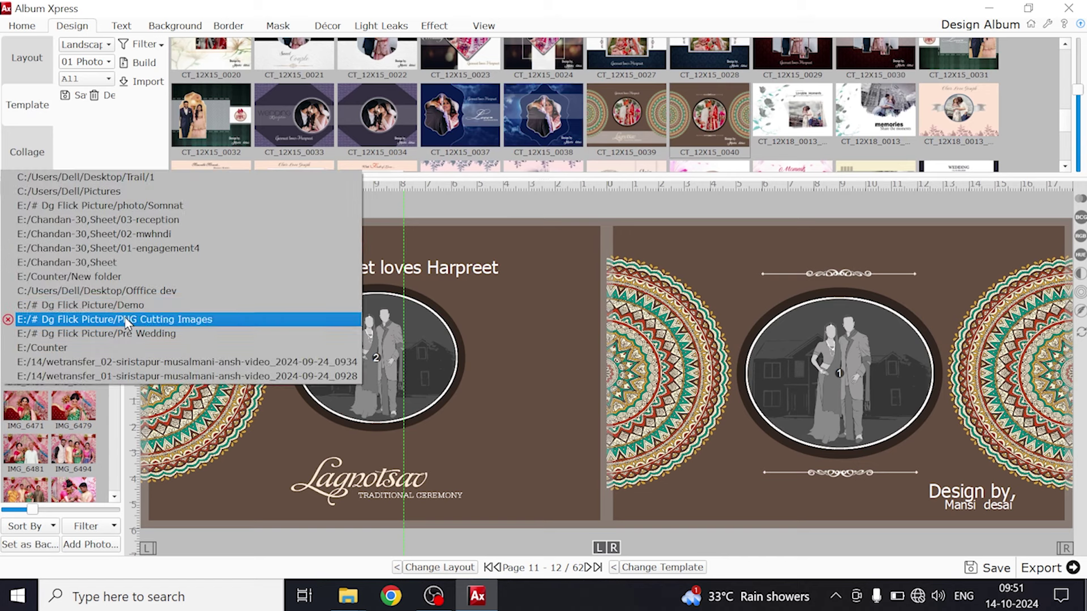
click(125, 306)
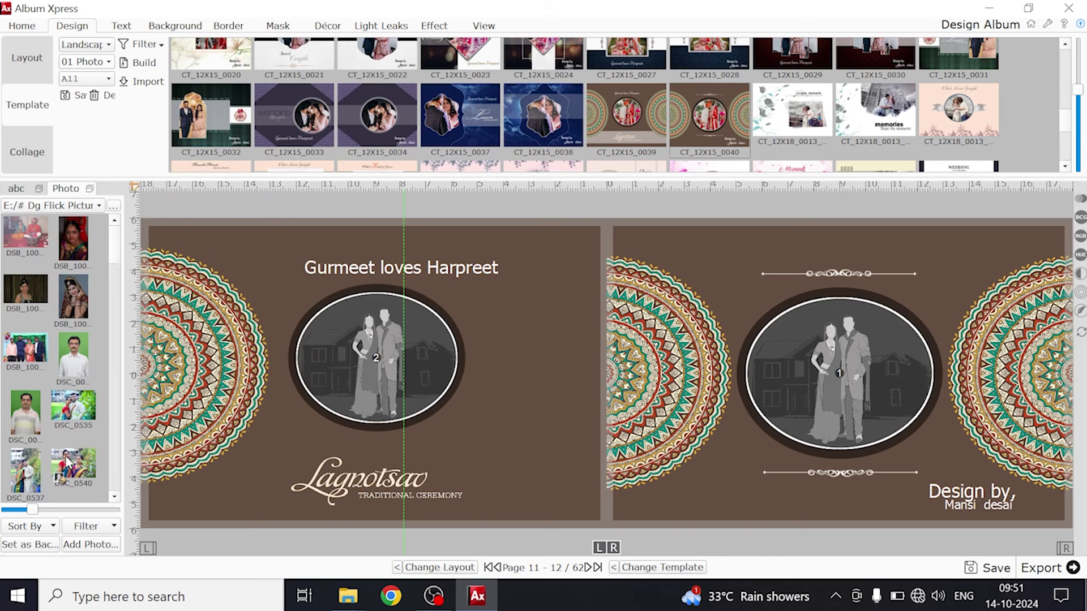
Place photo DSC_0535 in the oval frame on page 12 and DSC_0540 in the oval frame on page 11.
click(342, 373)
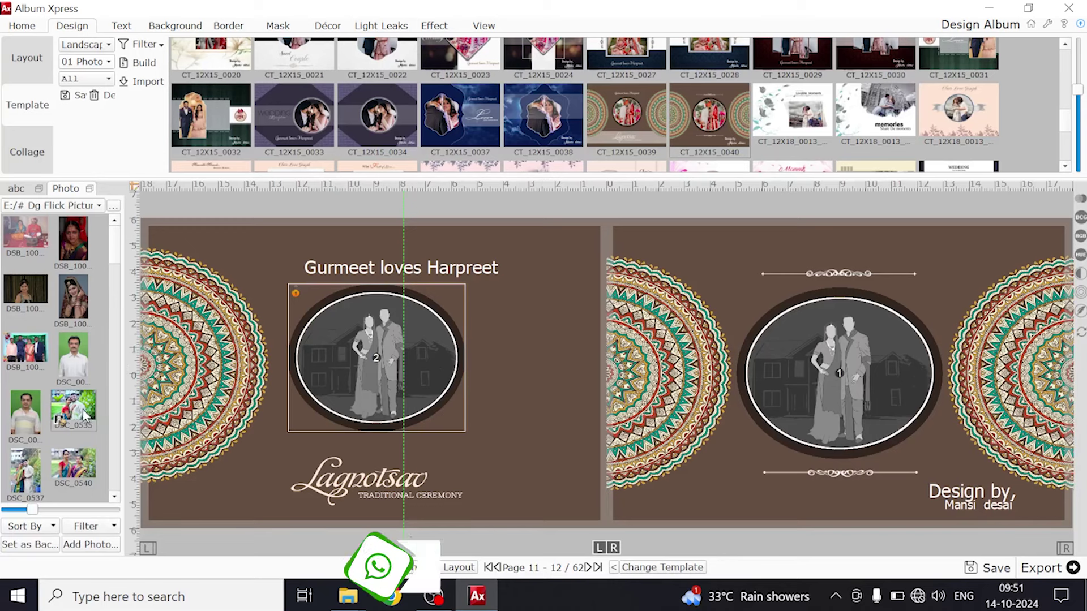
double_click(91, 419)
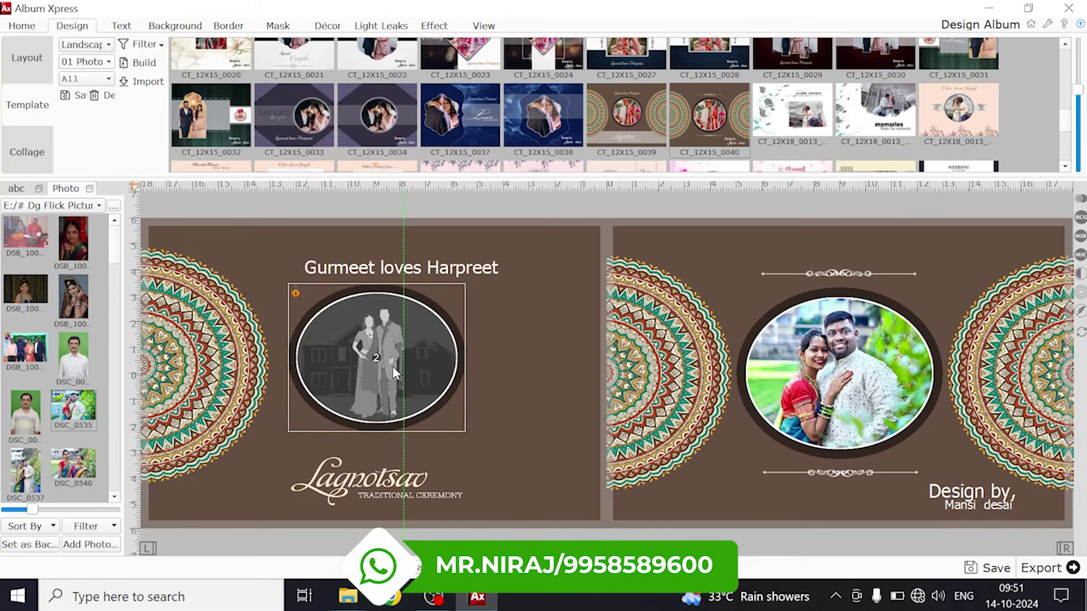
click(349, 203)
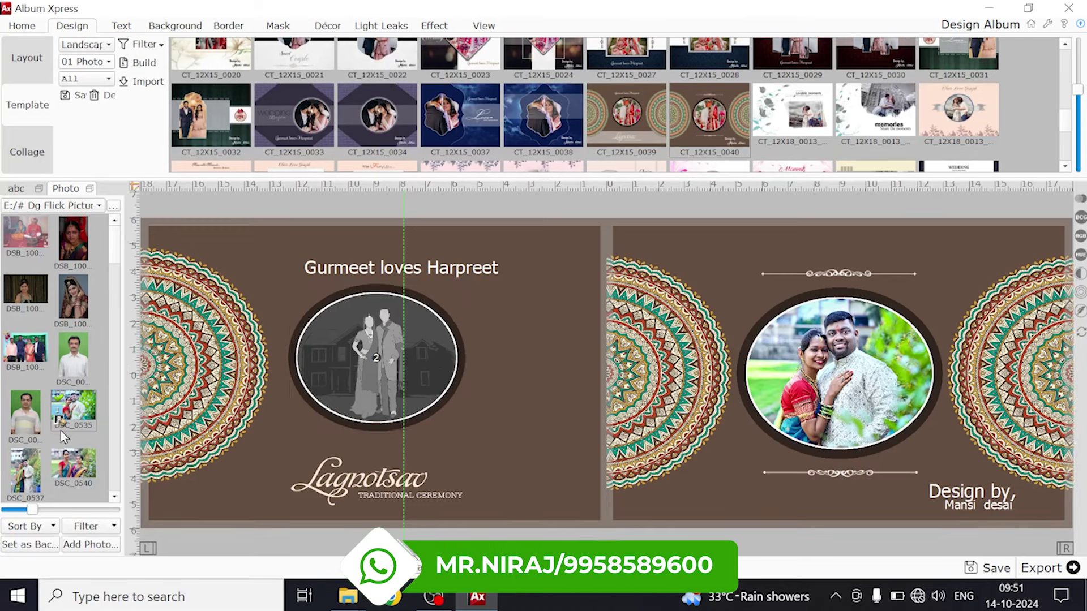
double_click(75, 468)
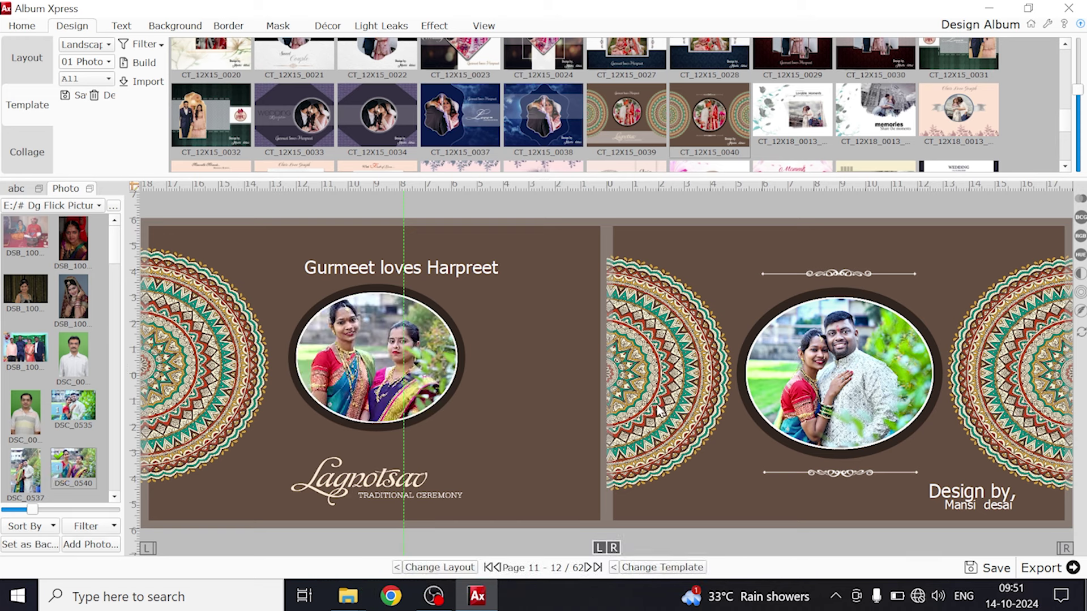
Replace the title text above the oval photo on page 11 with the couple's first names joined by "weds".
click(380, 265)
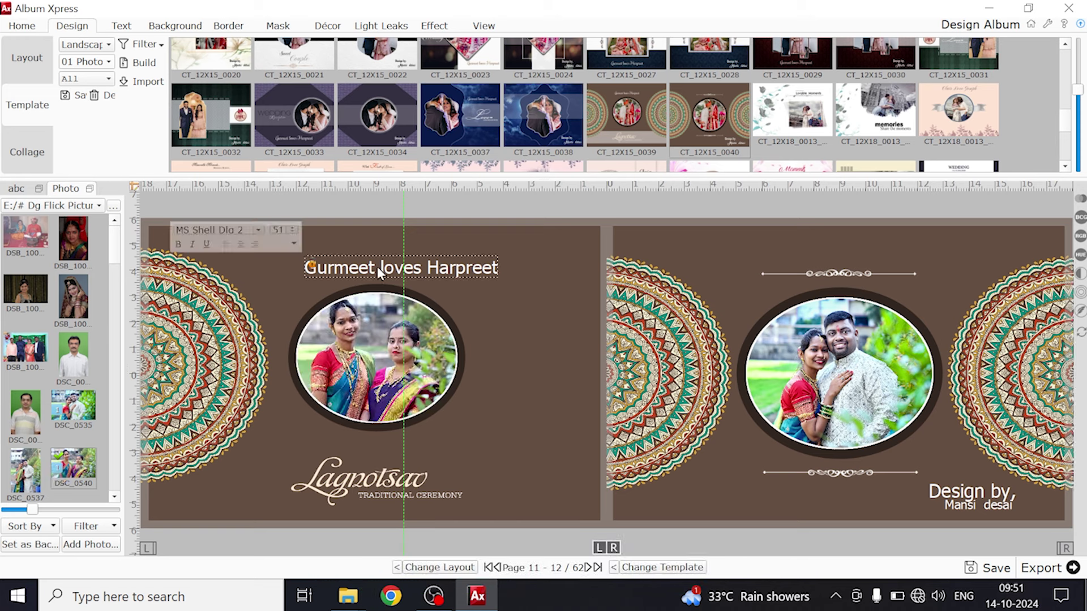
click(121, 25)
drag(158, 47, 30, 51)
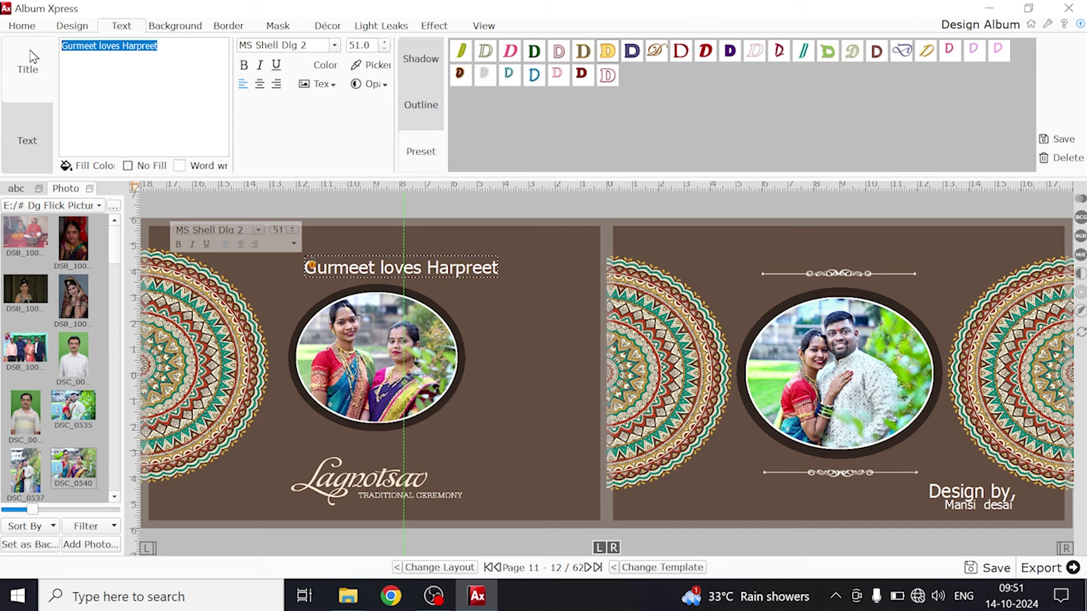
text(suraj )
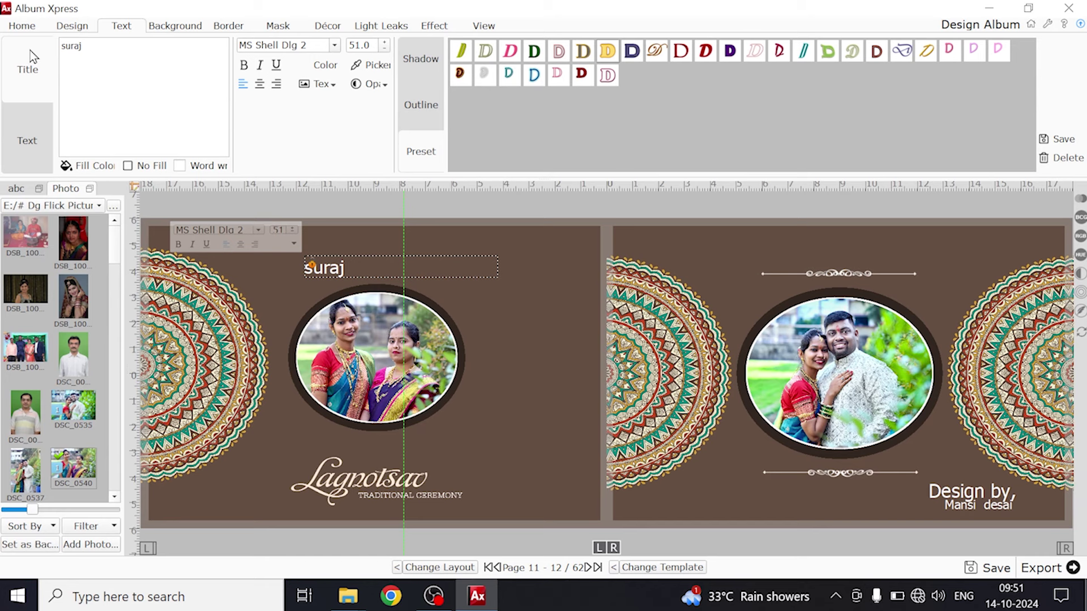
text(weds anjali)
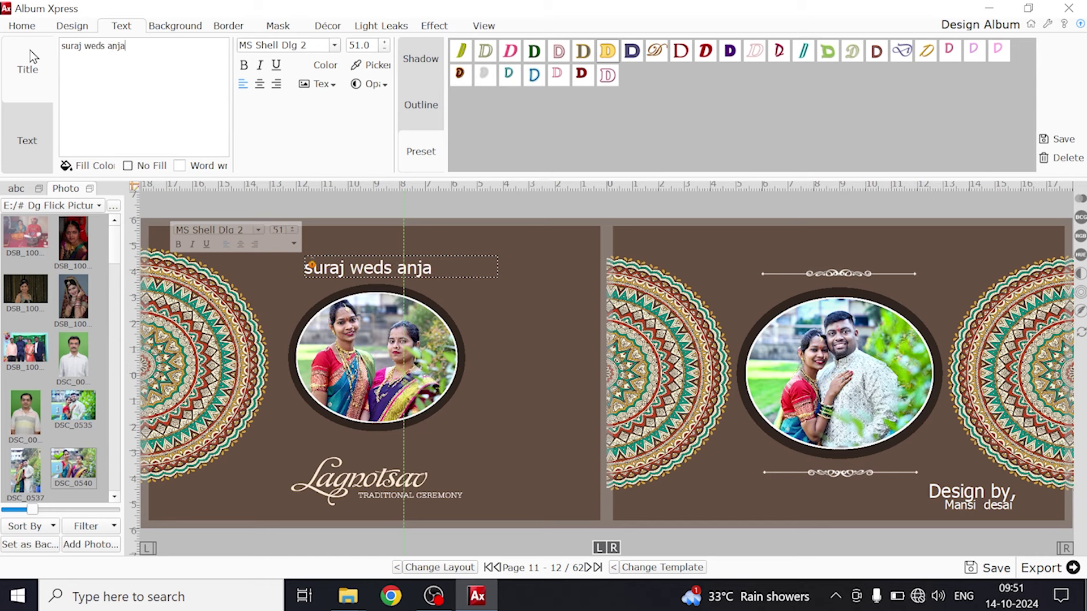
click(450, 210)
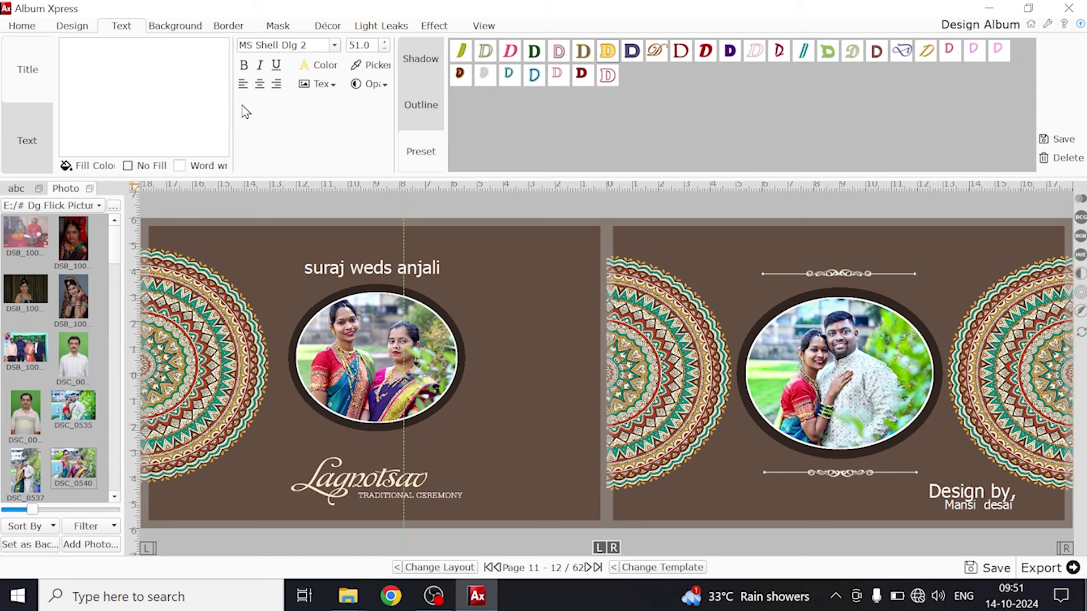
Add the date text 11-05-2024 and place it just below the couple's names on page 11.
text(11-05-2024)
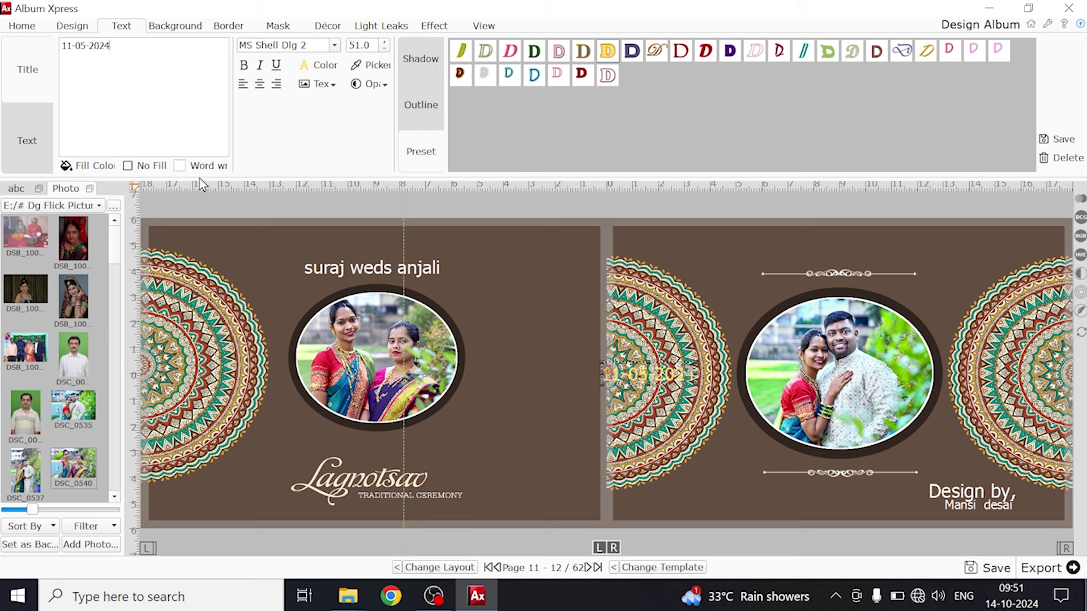
drag(670, 378, 449, 292)
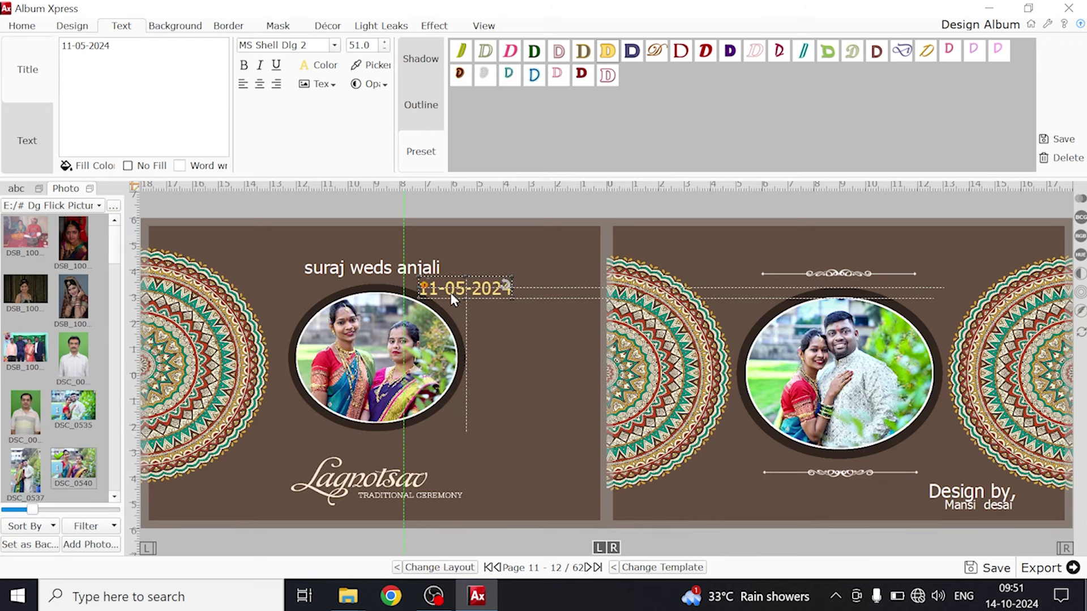
Enlarge the oval photo frame on page 11 and shift the Lagnotsav title beside it toward the page's outer edge.
click(414, 402)
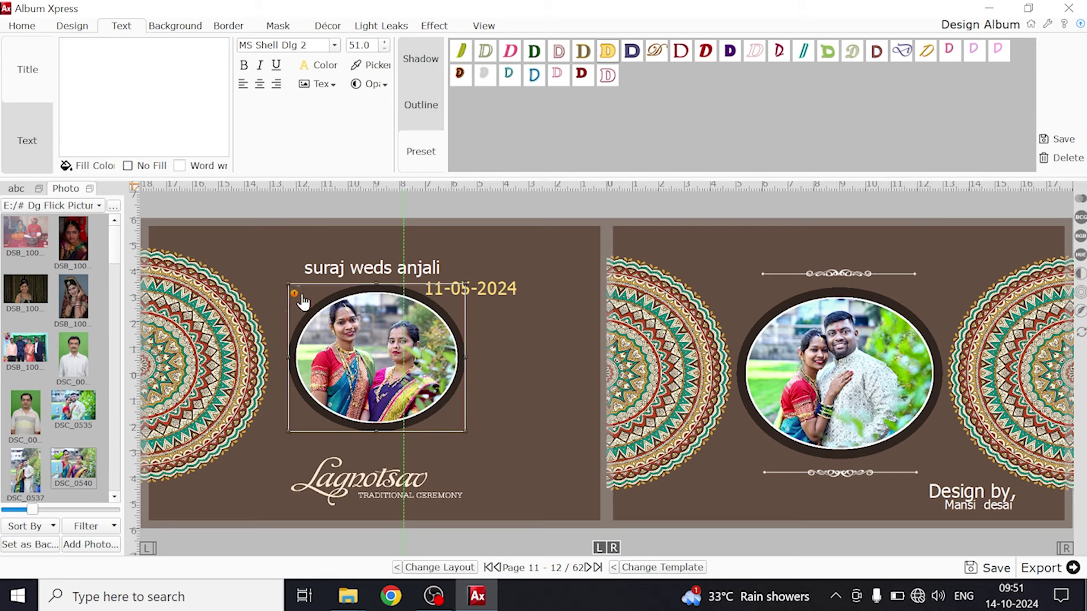
drag(464, 437, 535, 505)
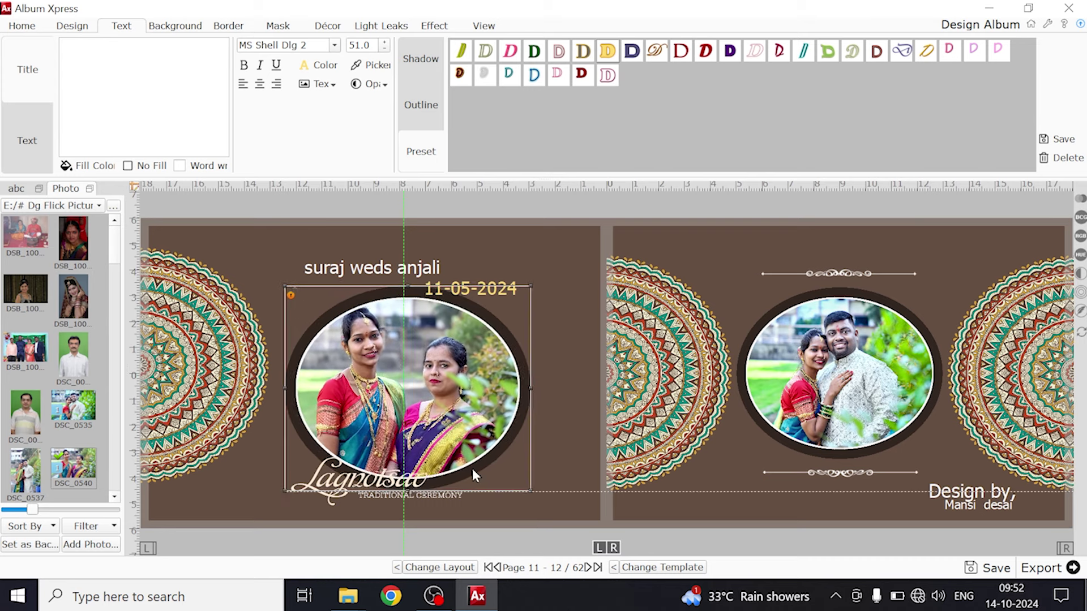
drag(472, 467, 463, 458)
click(349, 487)
drag(304, 491, 192, 497)
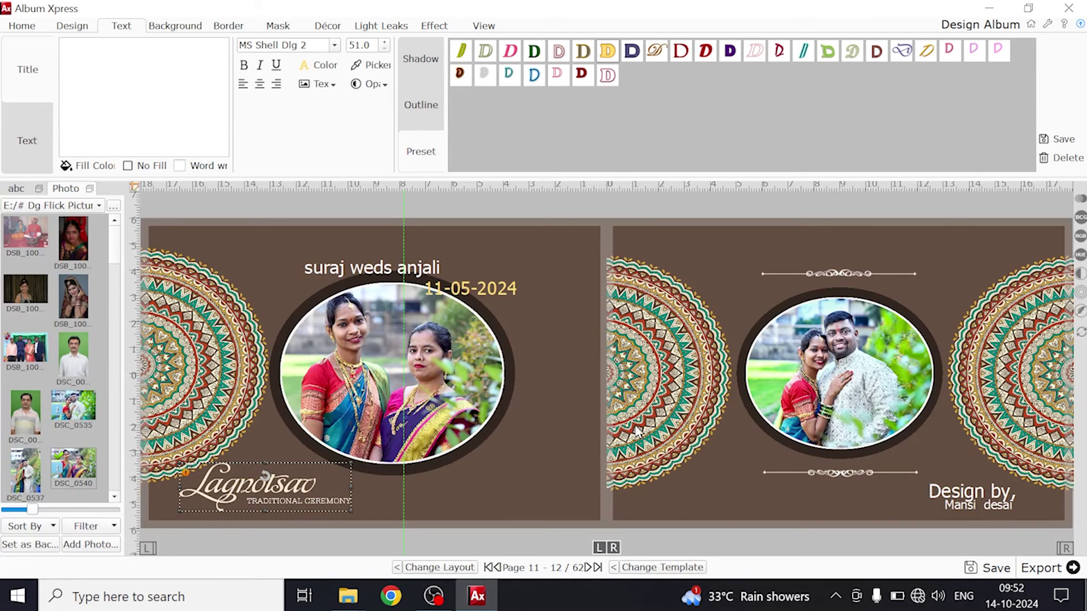
Replace the designer's name on page 12 with the text "Ayansh studio" in the lower outer corner.
click(864, 419)
click(965, 504)
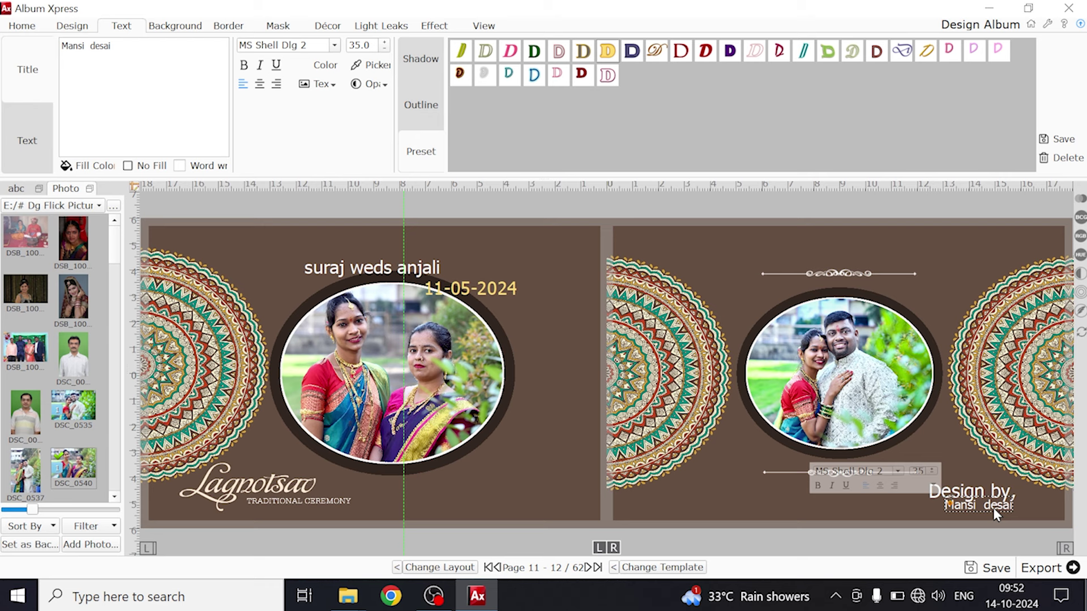
key(Delete)
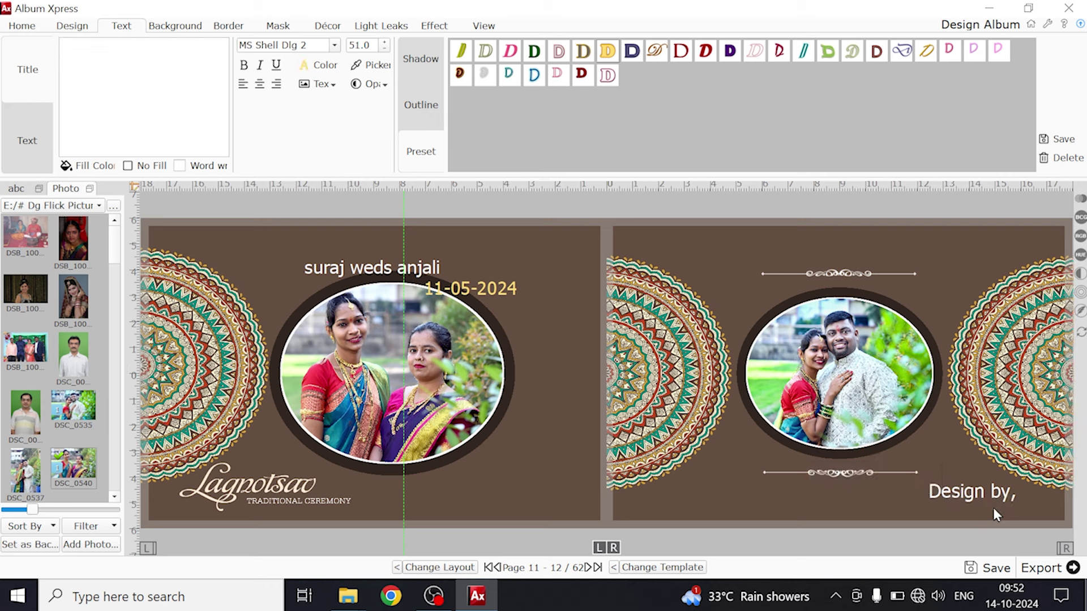
text(Aya)
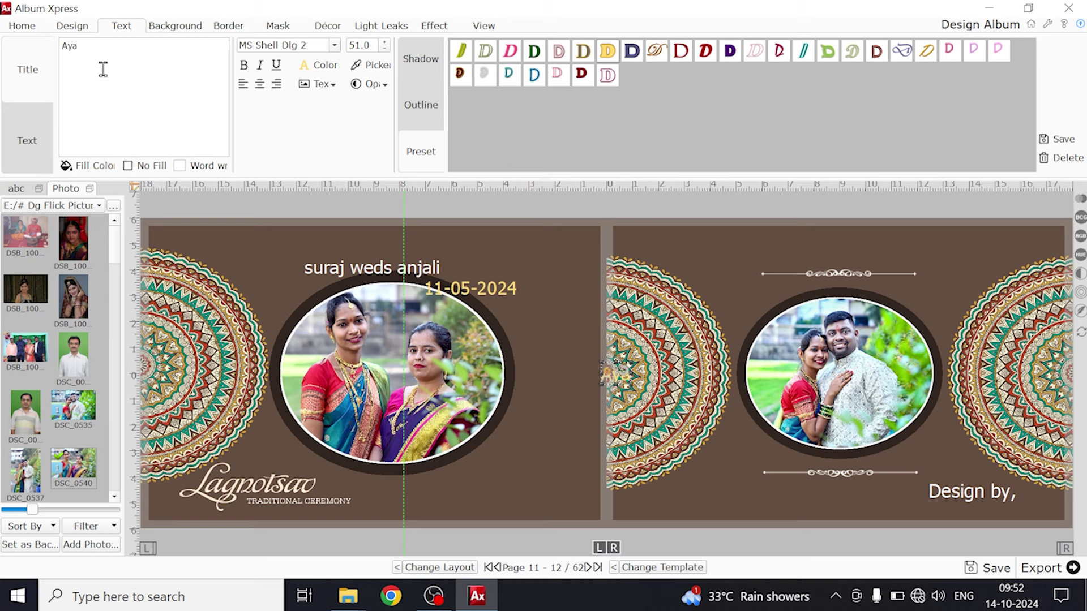
text(nsh studio)
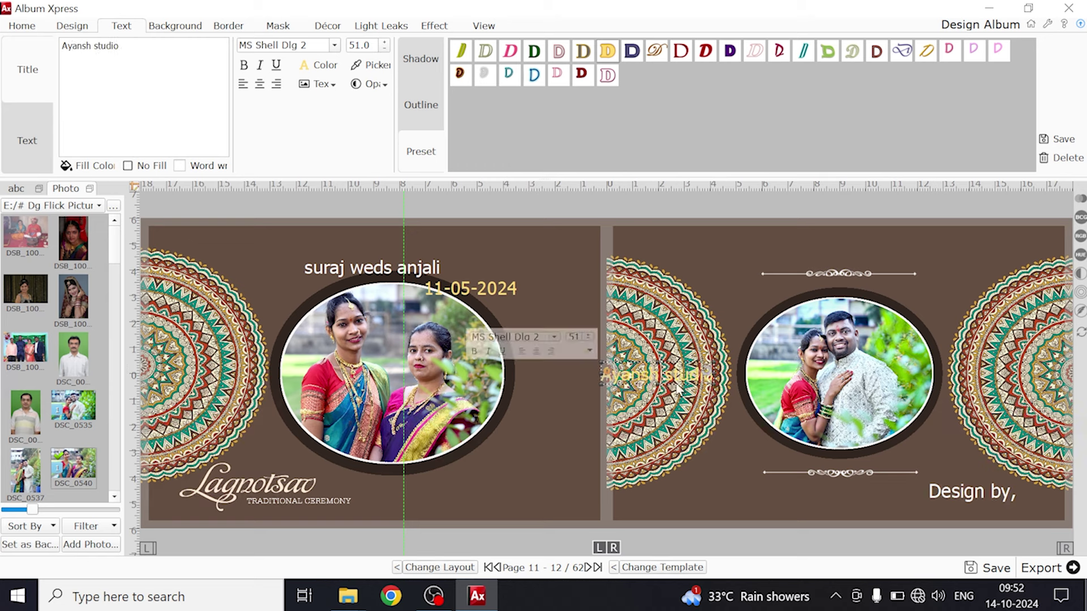
drag(676, 385, 990, 496)
Reposition the "Design by," text just above the studio name on page 12.
click(978, 494)
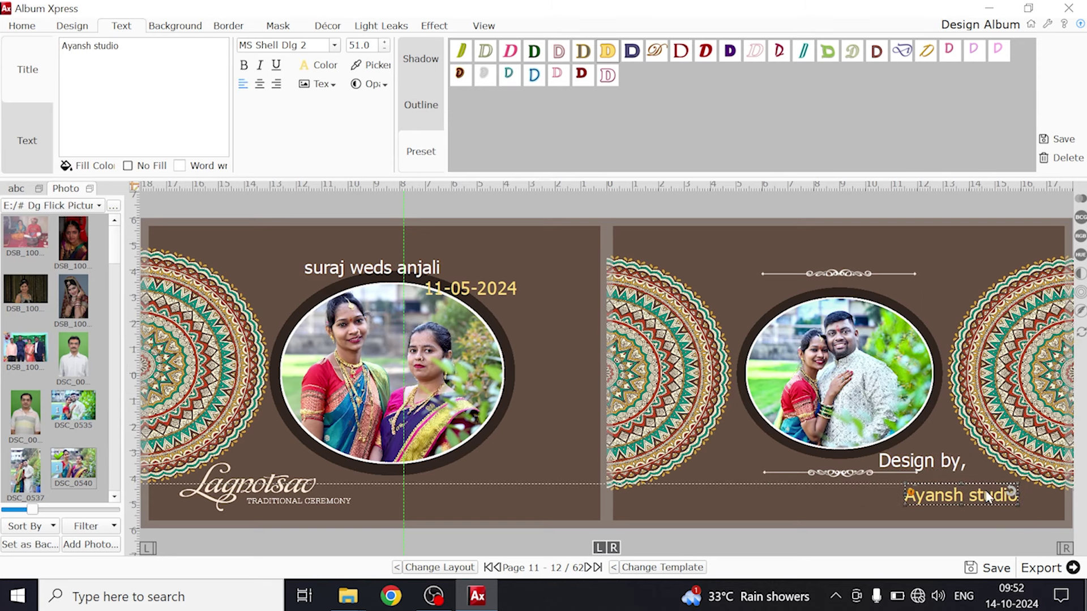
click(874, 482)
click(906, 463)
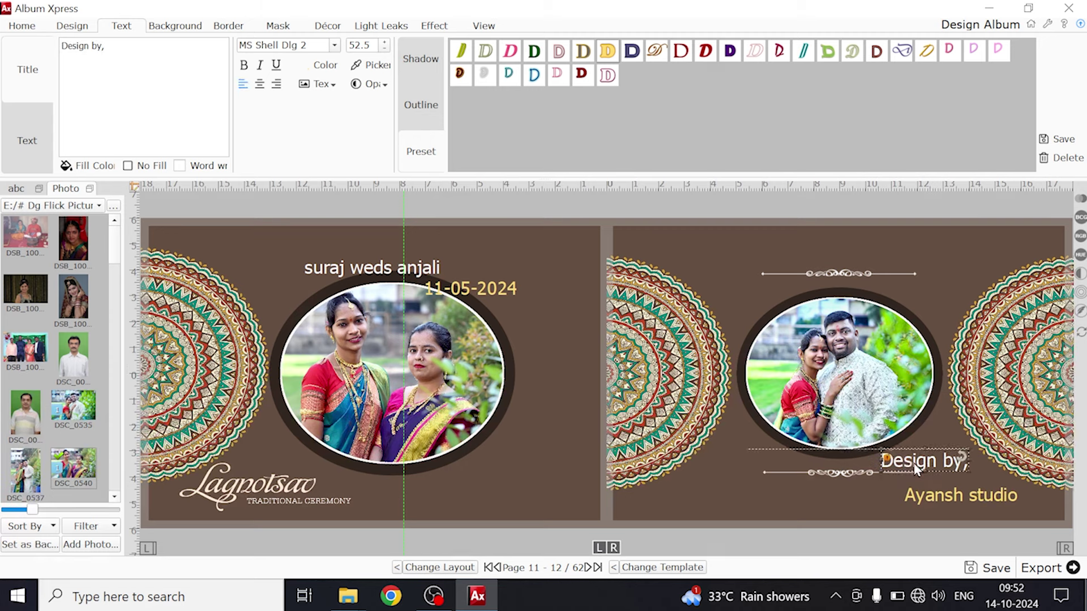
drag(914, 463, 920, 463)
Move the date clear of the oval photo on page 11 and raise the couple's names slightly above the frame.
click(494, 293)
drag(495, 294, 531, 288)
click(440, 272)
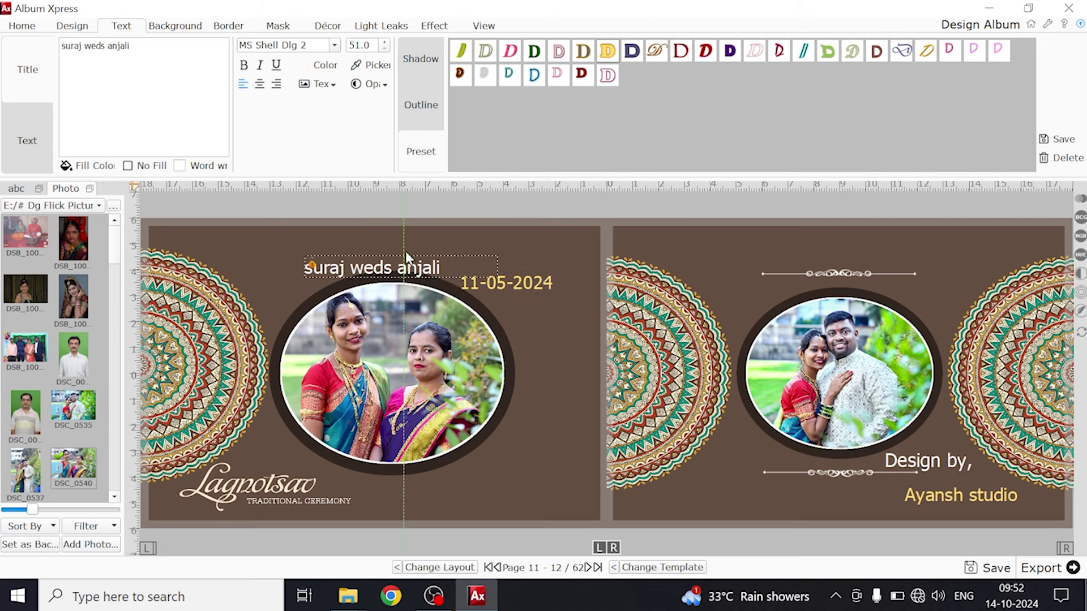
drag(318, 273, 317, 266)
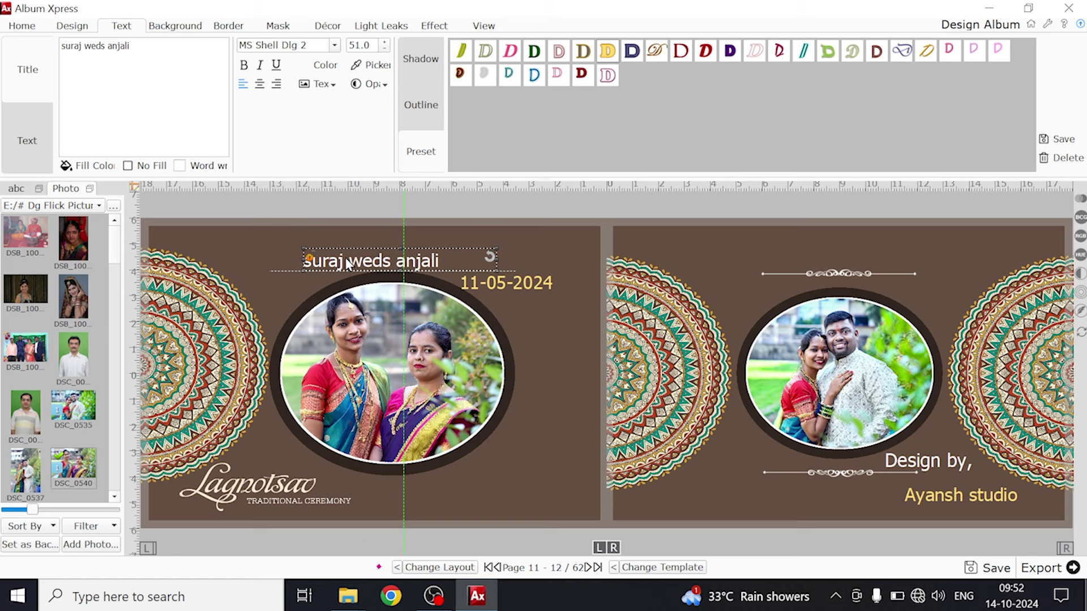
click(373, 219)
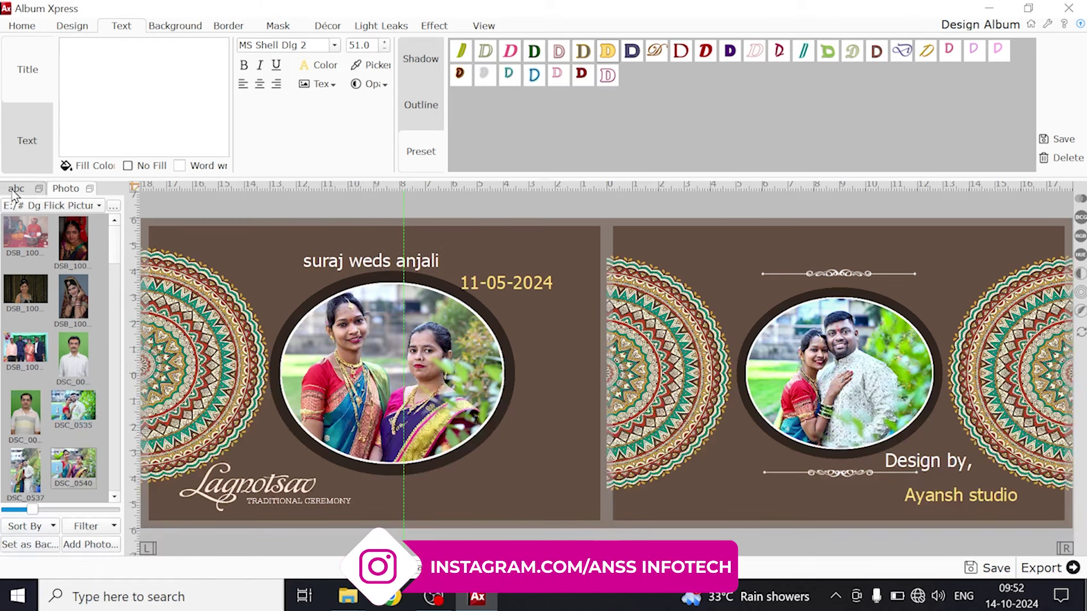
Open the blank pages 13 - 14 and save the album as abc in the Trail/save file folder, replacing the existing file.
click(16, 188)
click(114, 491)
click(114, 491)
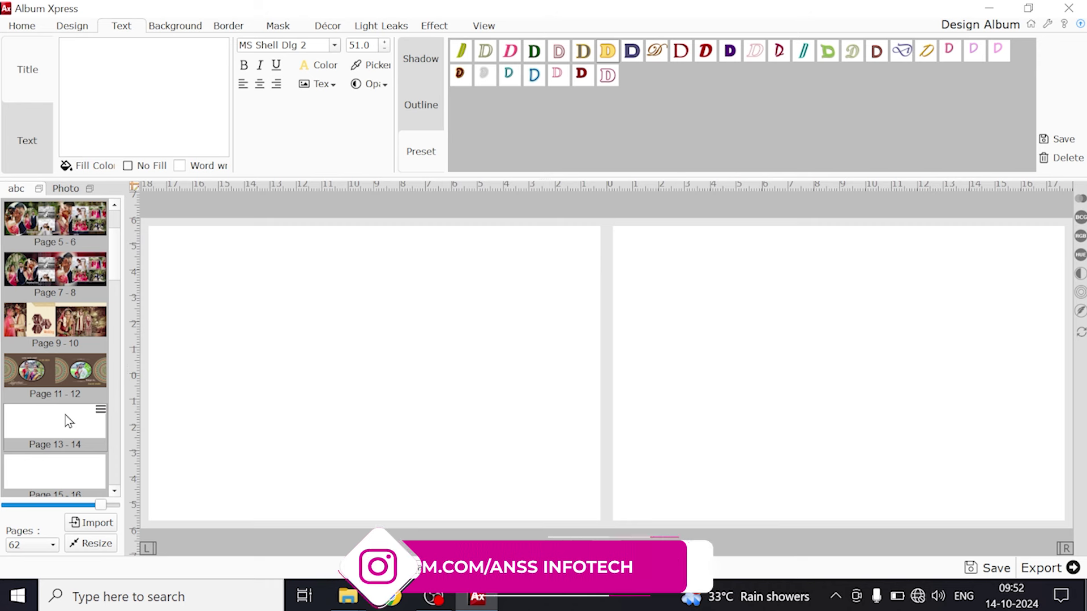
click(988, 567)
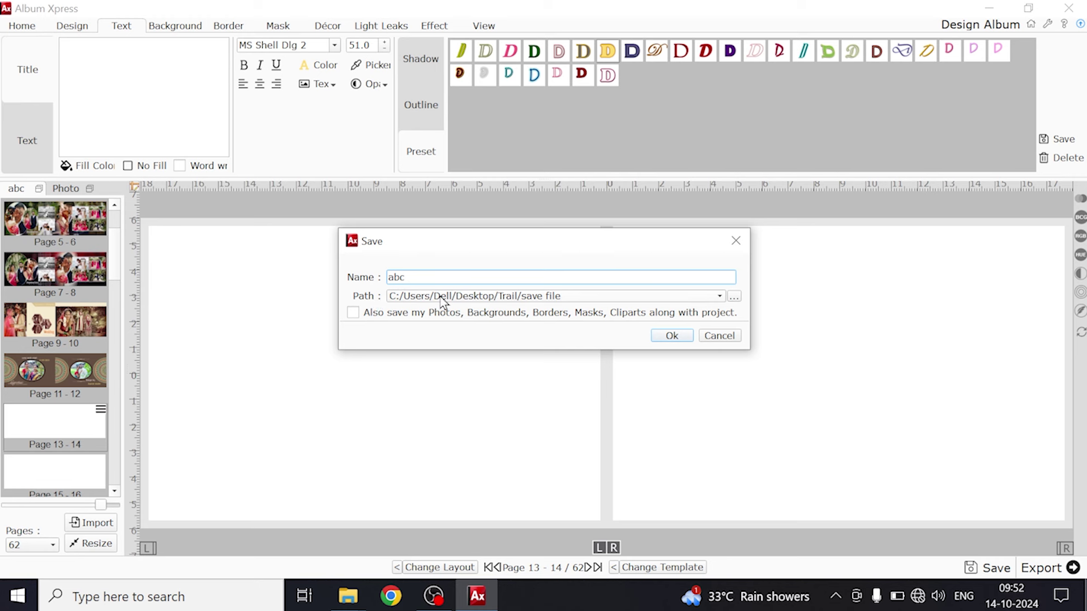
click(665, 338)
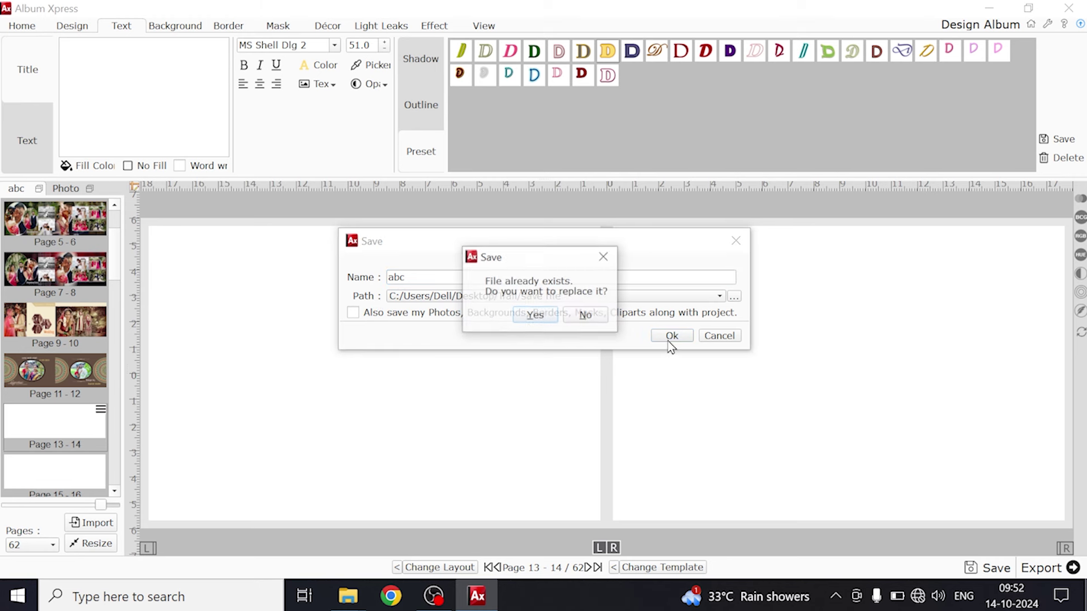
click(535, 317)
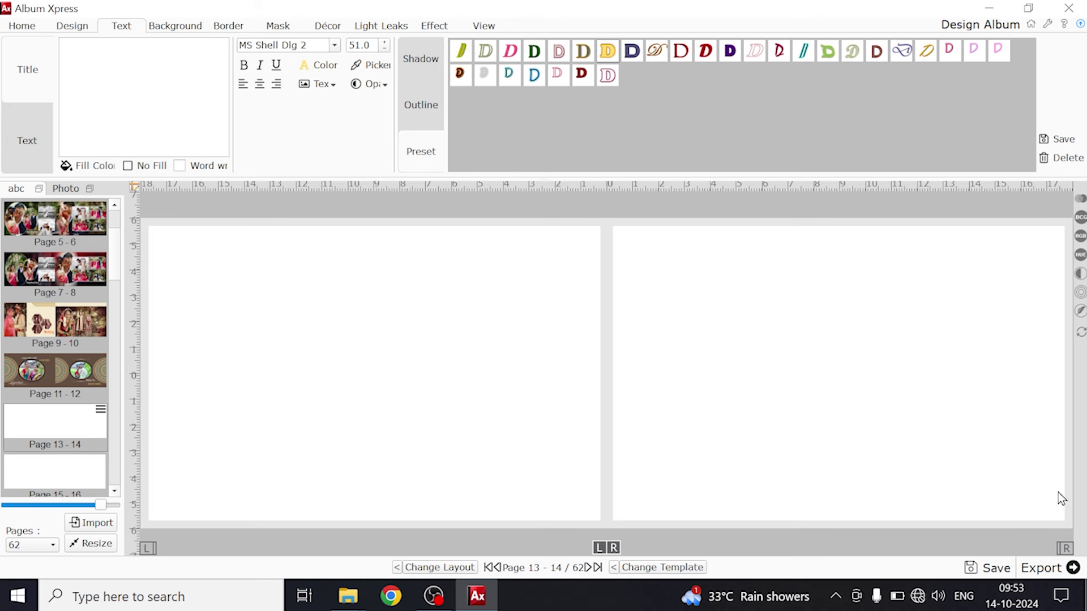
Go to the album export and select only the six designed spreads, from pages 1 - 2 to 11 - 12.
click(1051, 568)
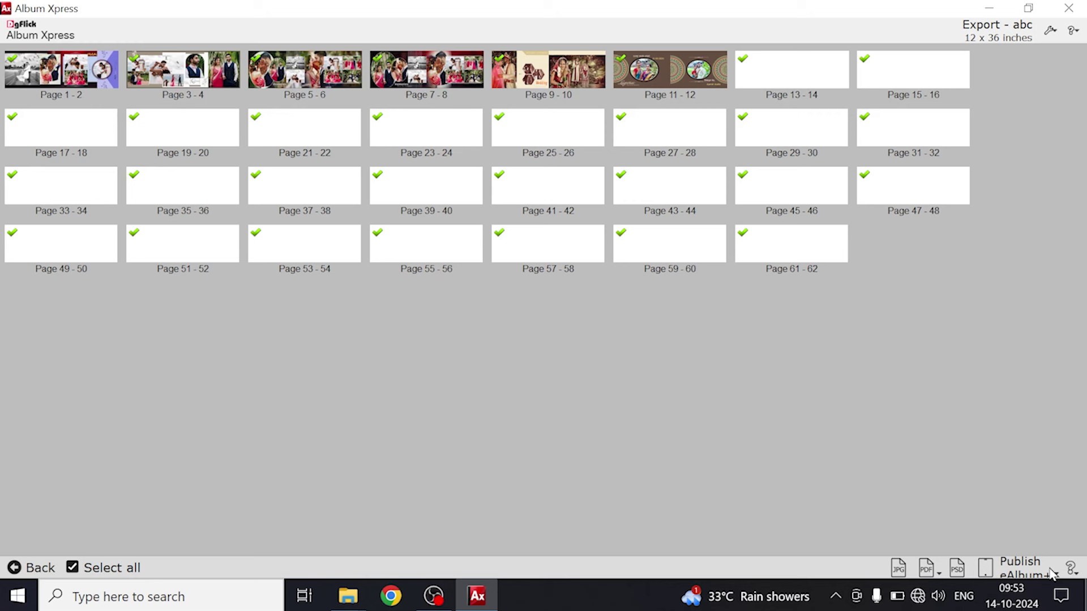
click(112, 570)
click(113, 571)
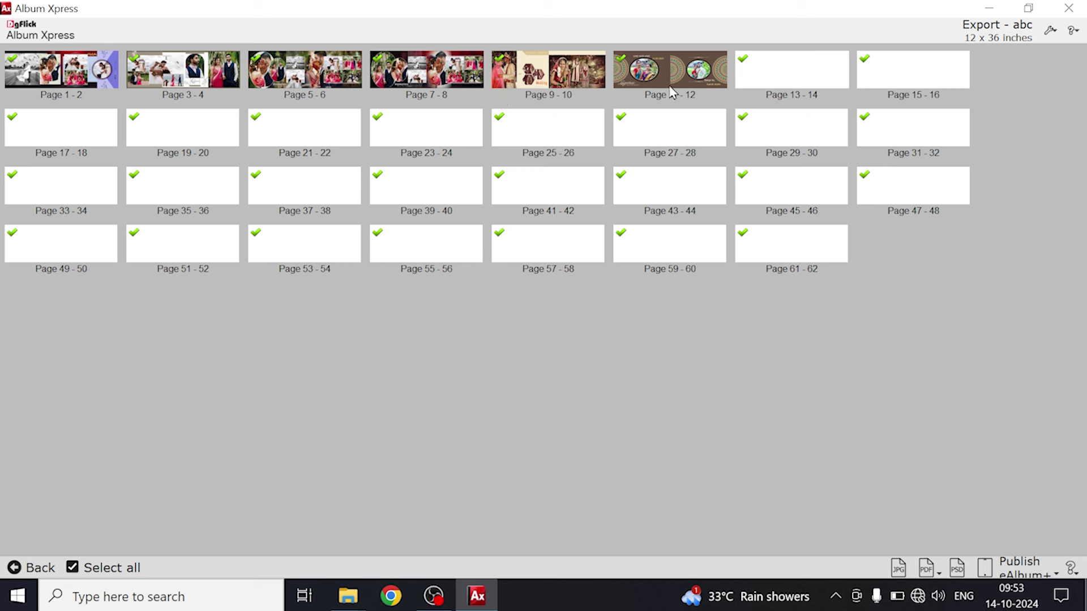
click(107, 572)
click(91, 79)
click(192, 85)
click(280, 87)
click(427, 94)
click(544, 77)
click(668, 86)
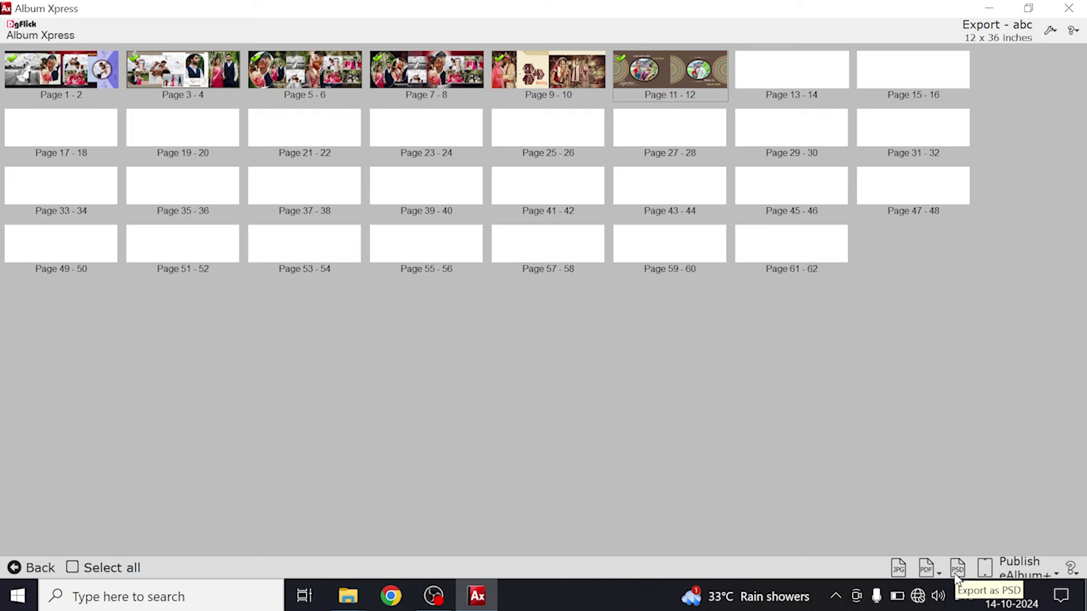
Set up a JPG export named abc with the Desktop/Trail/final jpg folder as its destination.
click(899, 572)
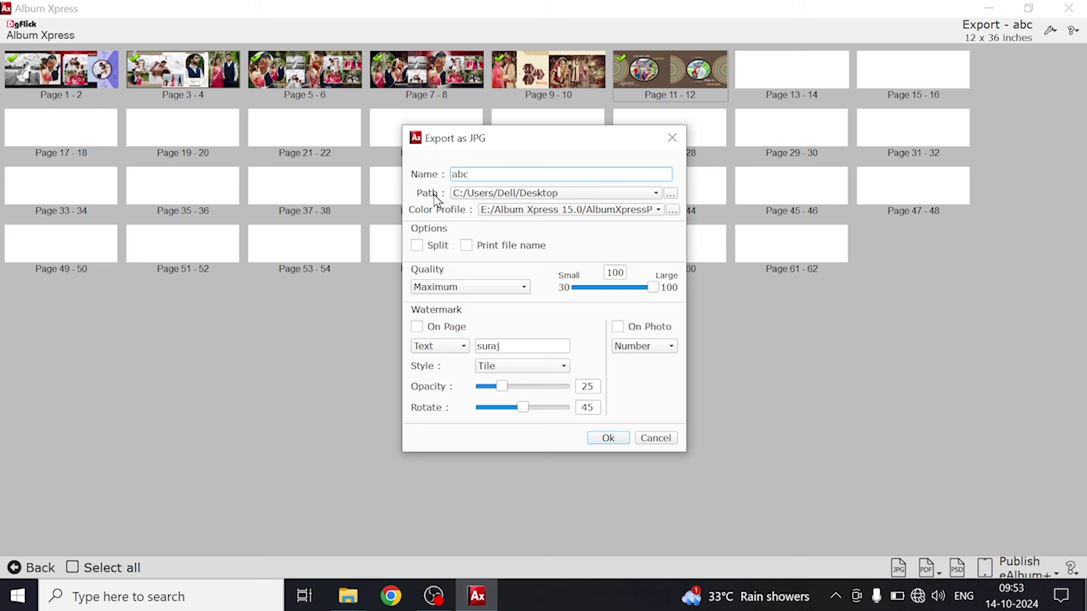
click(671, 193)
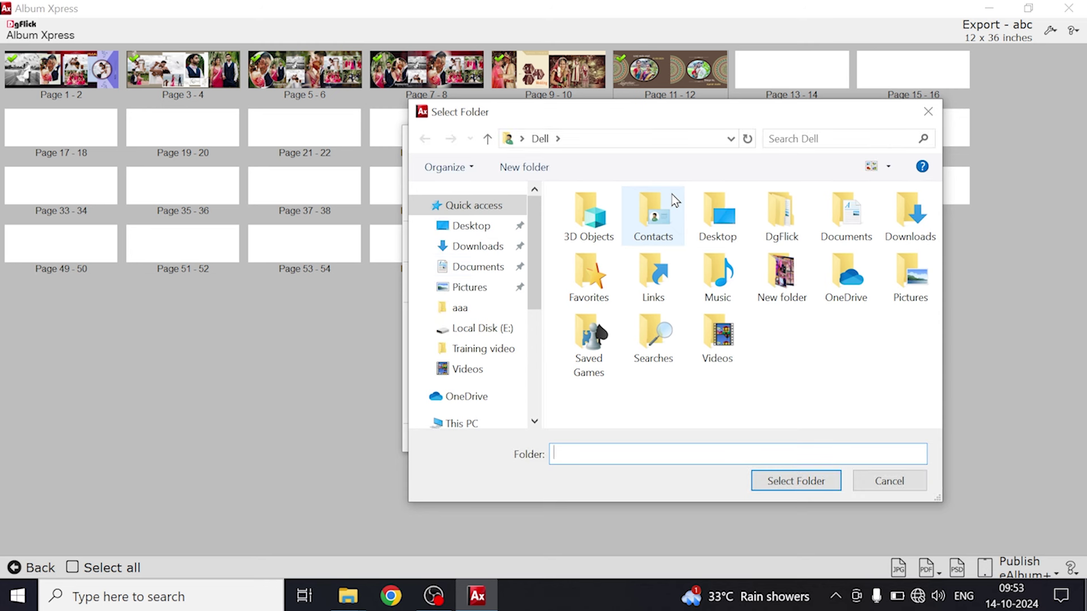
click(471, 226)
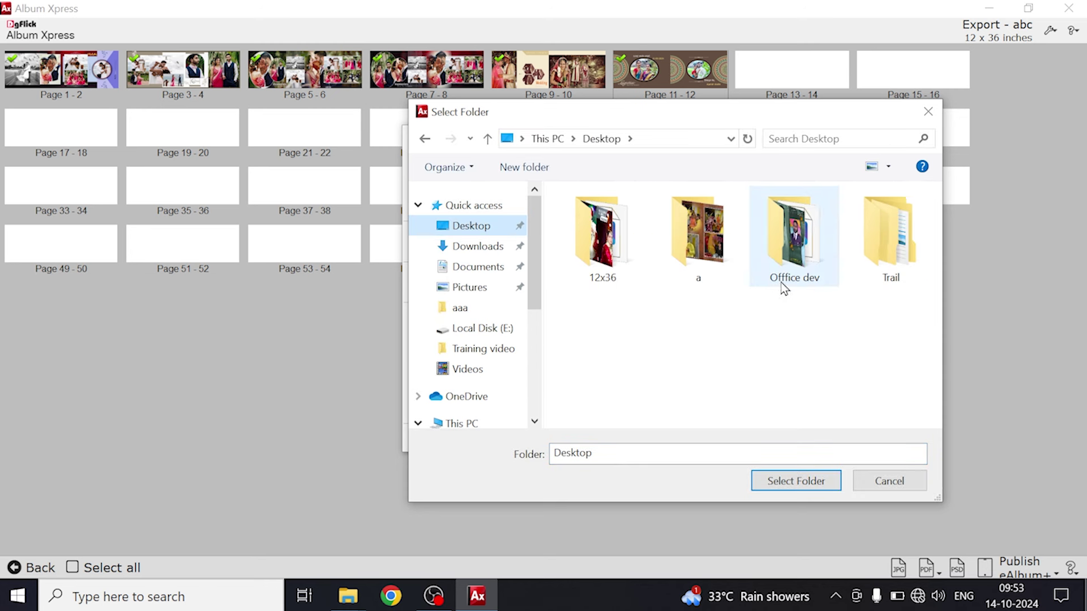
double_click(892, 277)
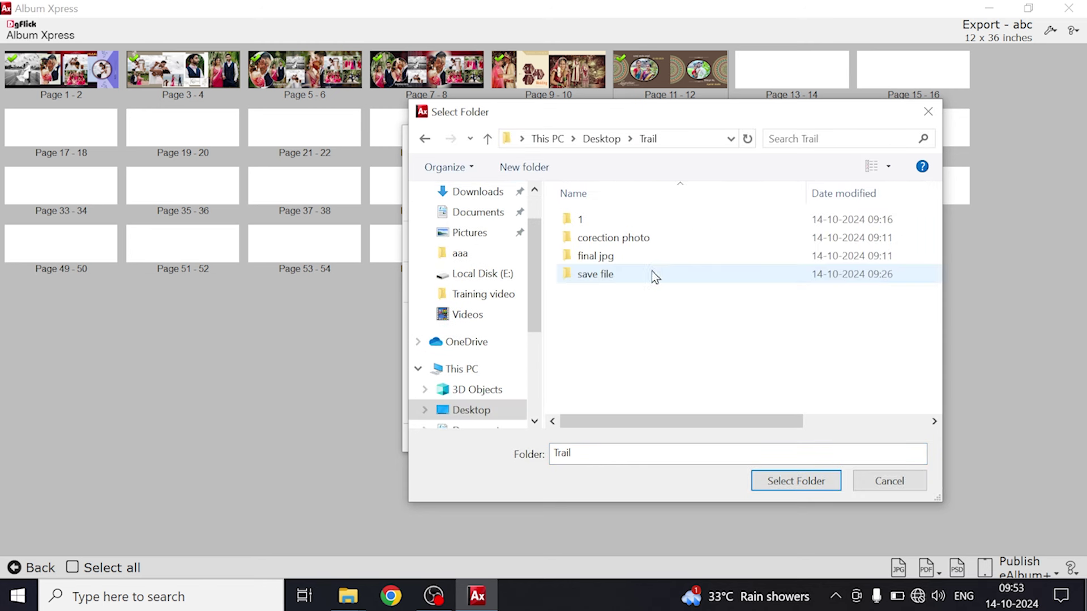
click(619, 260)
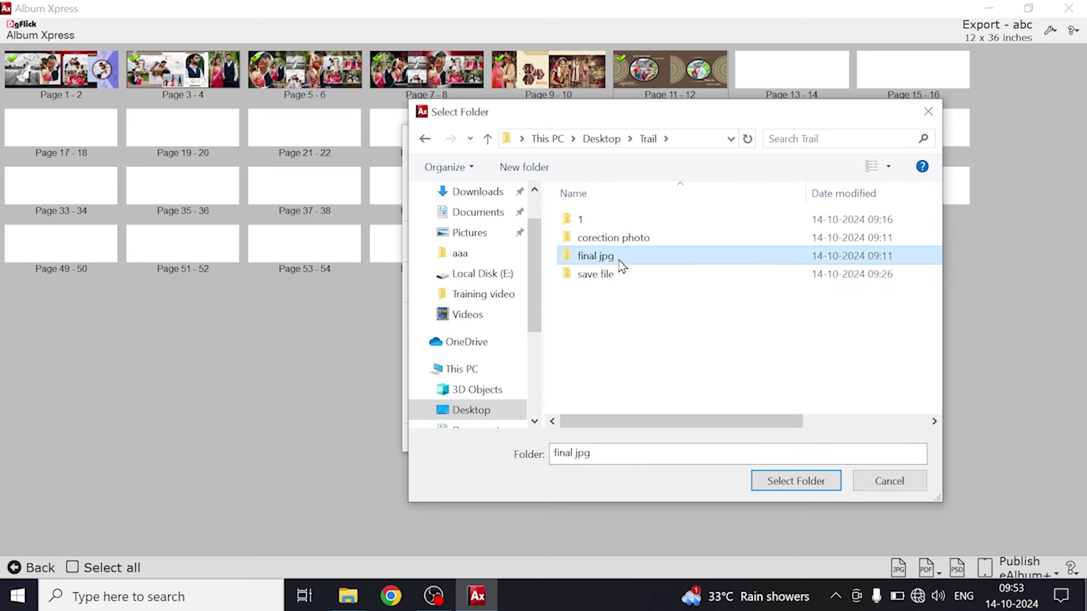
click(795, 481)
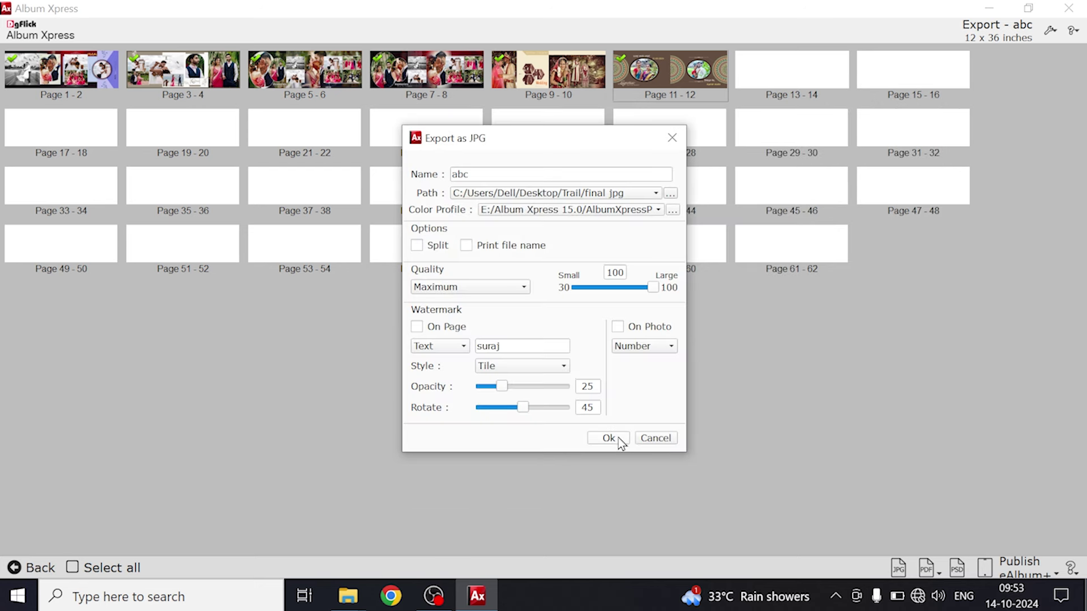
Try Low quality and an on-page text watermark in the JPG export settings.
drag(653, 288, 656, 290)
click(485, 287)
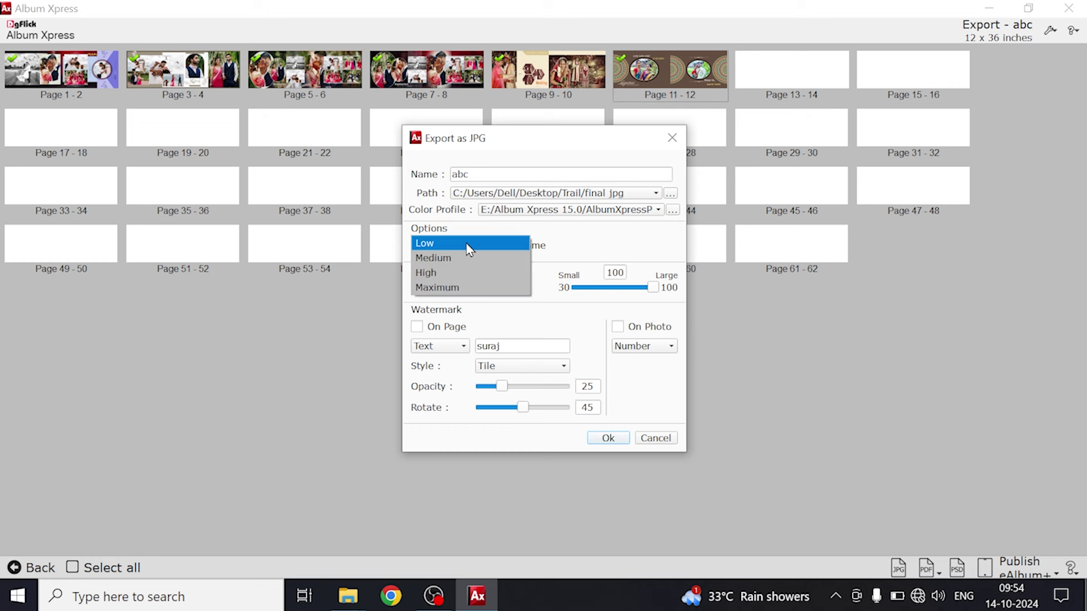
click(468, 245)
click(417, 326)
drag(508, 346, 459, 355)
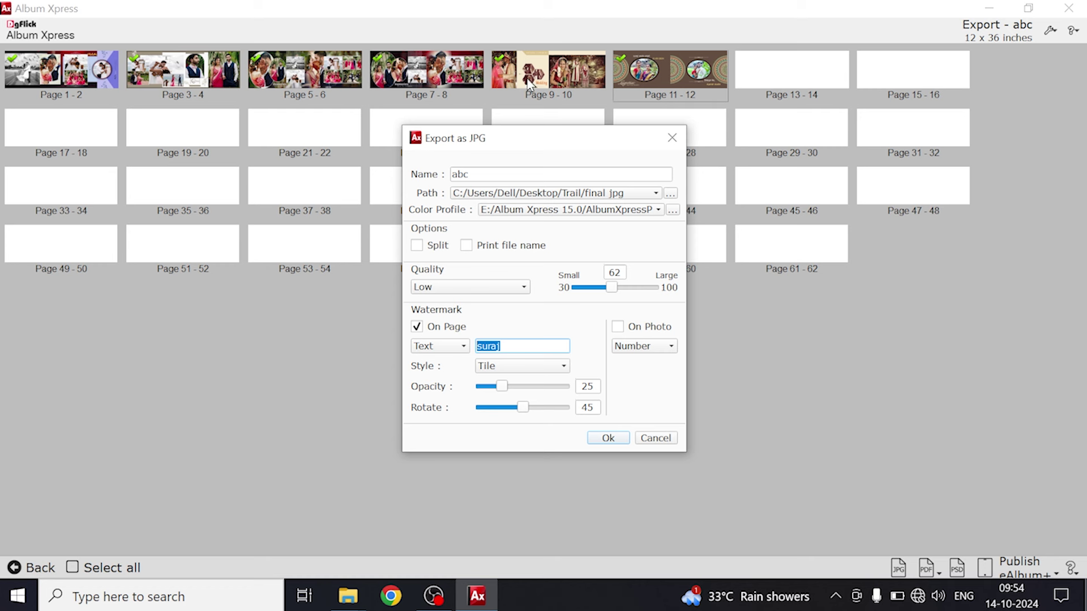
Restore Maximum JPG quality at 100 without the page watermark and close the settings without exporting.
click(433, 334)
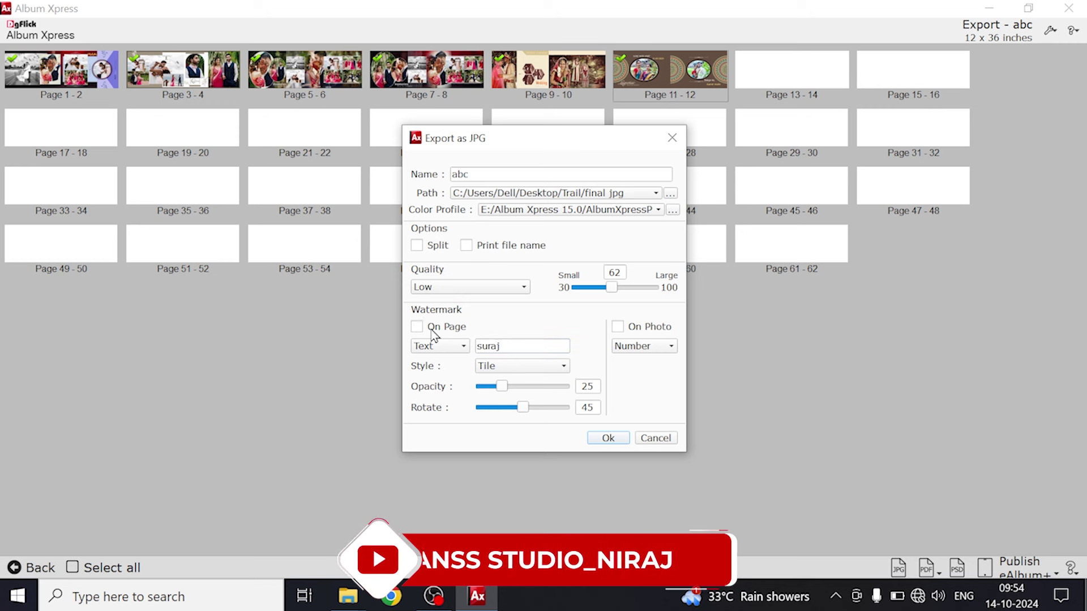
click(456, 287)
click(452, 330)
drag(648, 287, 671, 293)
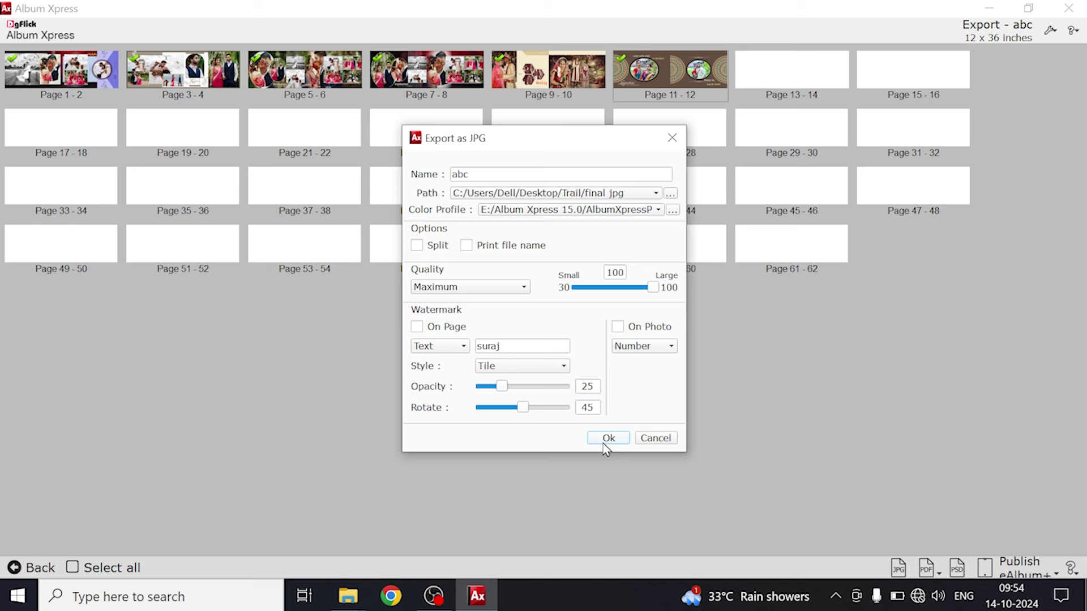
click(671, 138)
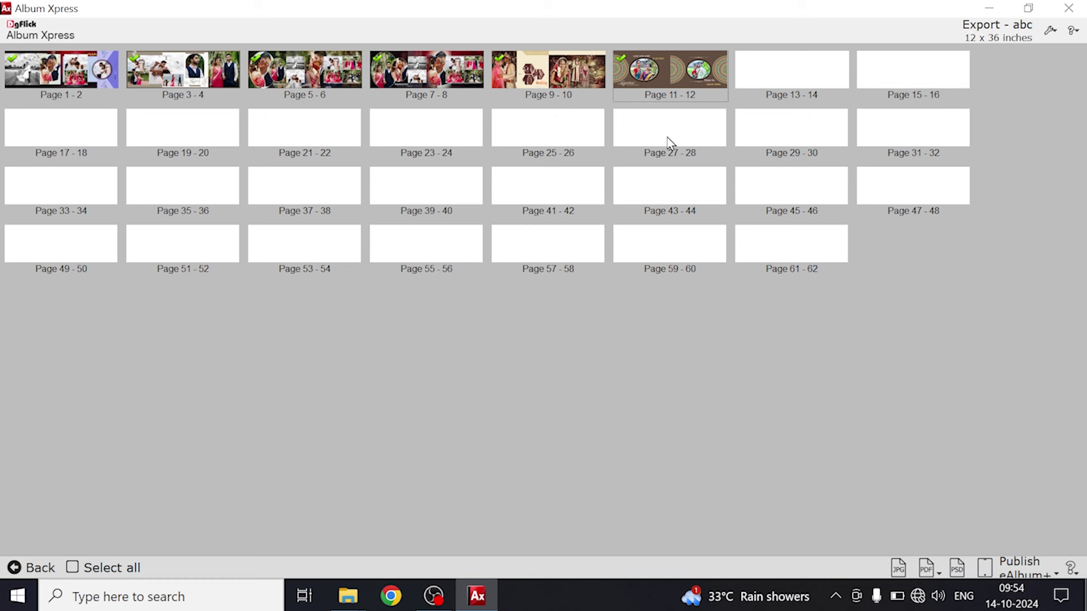
Start a low-resolution PDF export of the selected pages at 150 DPI.
click(933, 571)
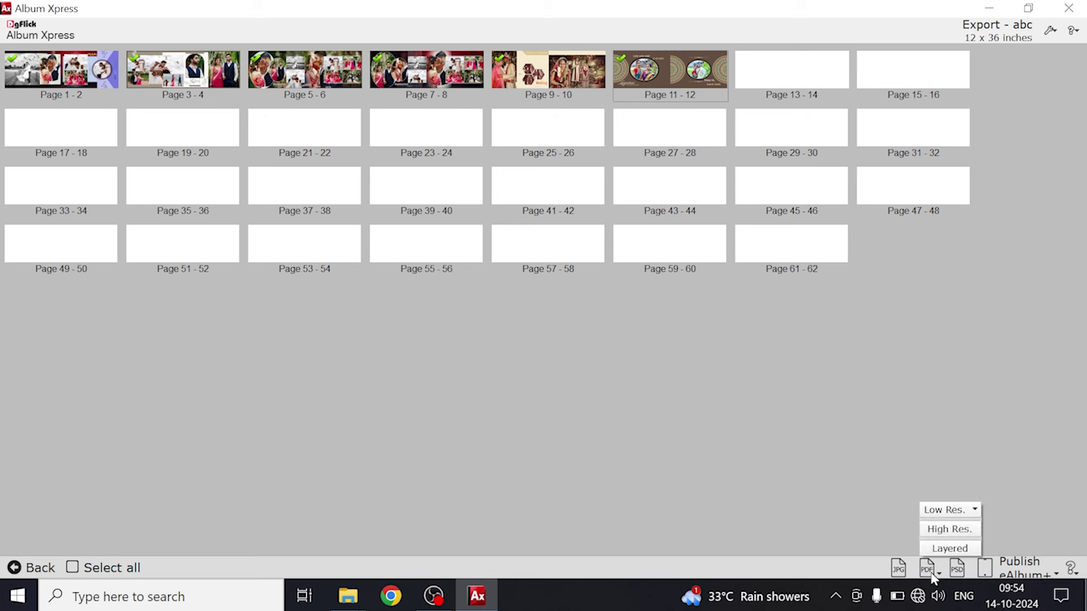
mouse_move(942, 517)
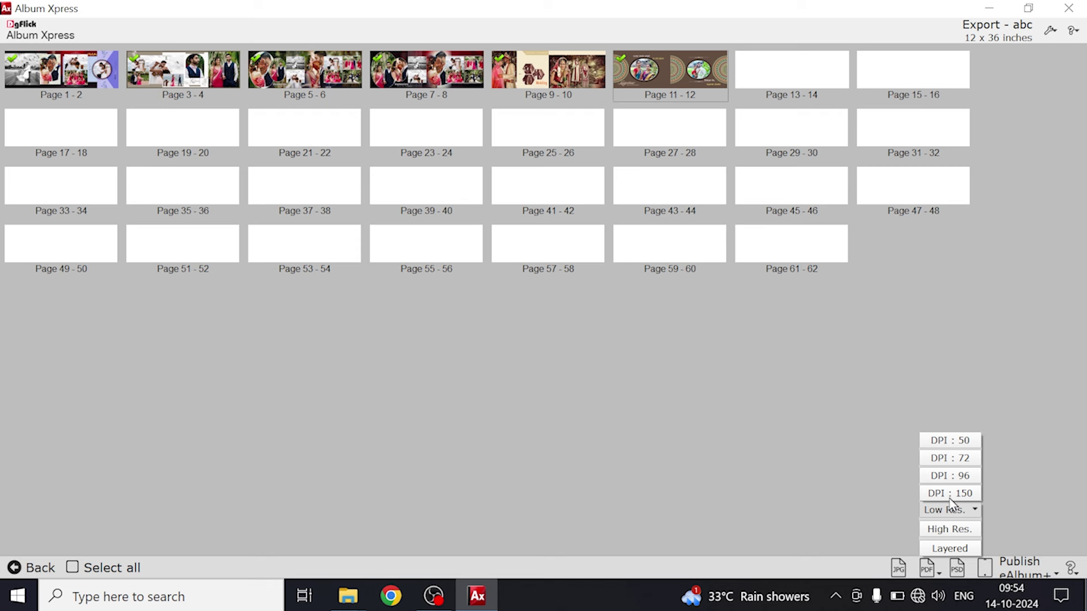
click(951, 493)
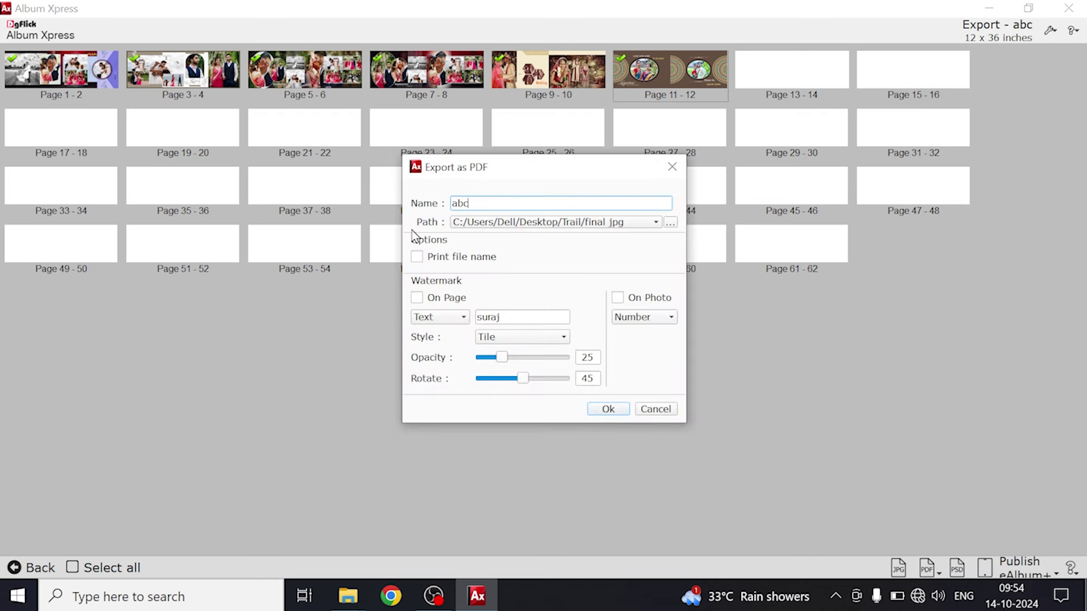